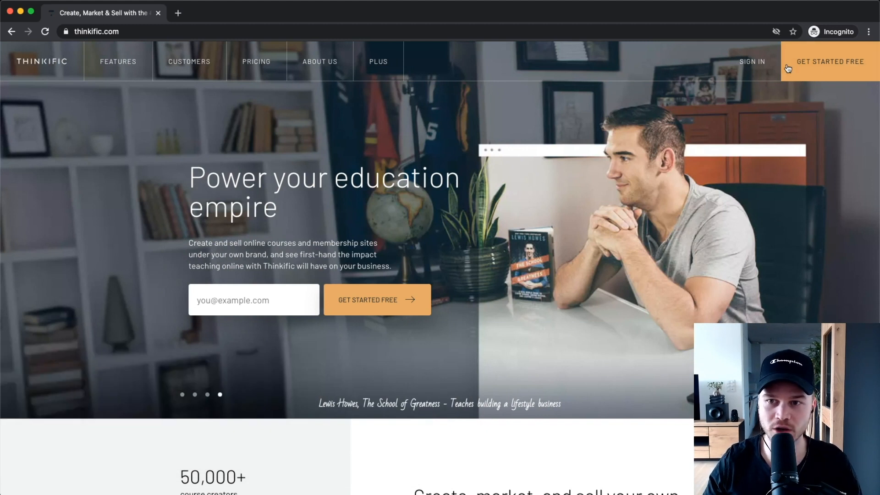
Start the free Thinkific sign-up and go through to the onboarding questions about yourself
left_click(823, 66)
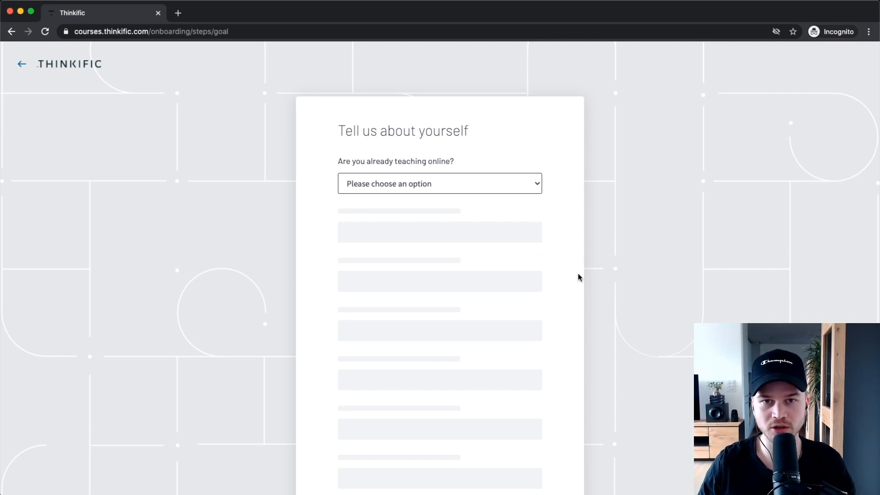
scroll(532, 257, "down", 5)
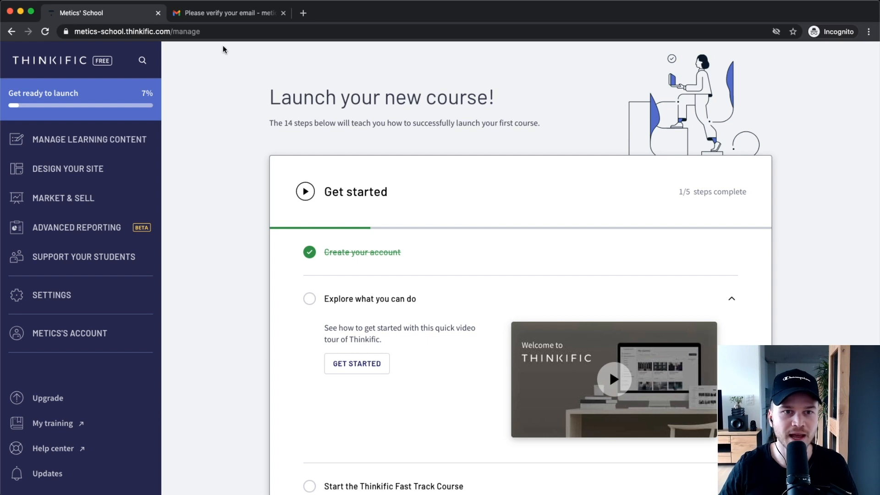
Confirm the new account from the Thinkific verification e-mail in Gmail, and close the two leftover browser tabs
left_click(215, 15)
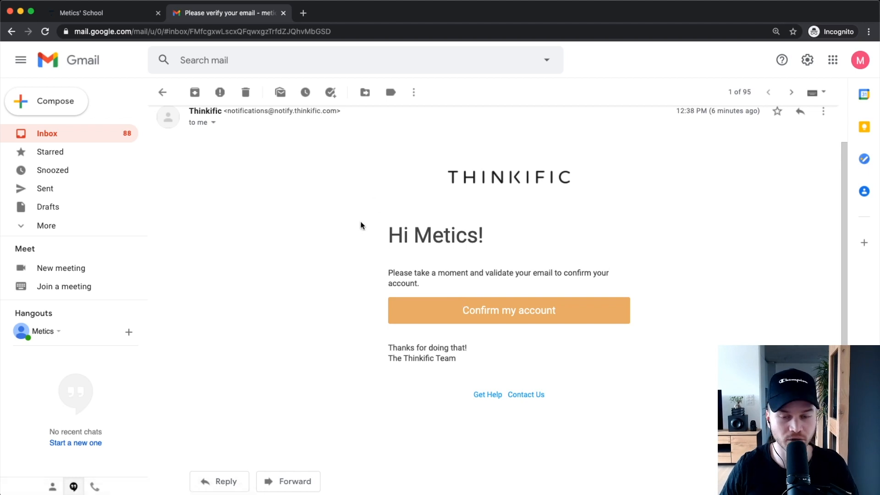
left_click(506, 313)
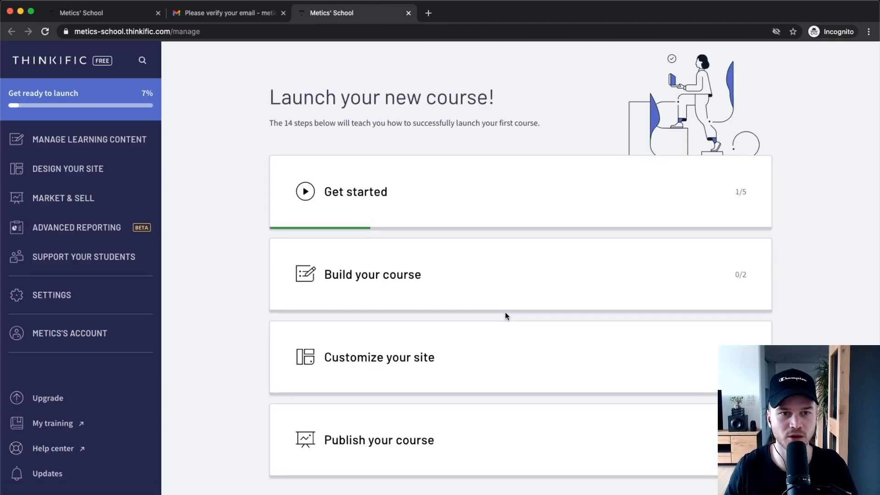
left_click(158, 13)
left_click(158, 13)
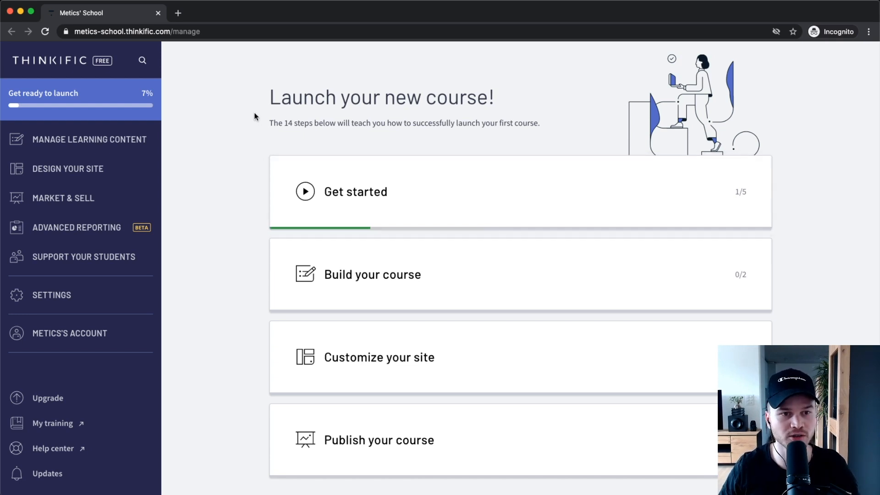
Examine the launch progress indicator and the course launch checklist on the dashboard
scroll(150, 117, "up", 5)
scroll(156, 111, "left", 2)
scroll(162, 92, "left", 1)
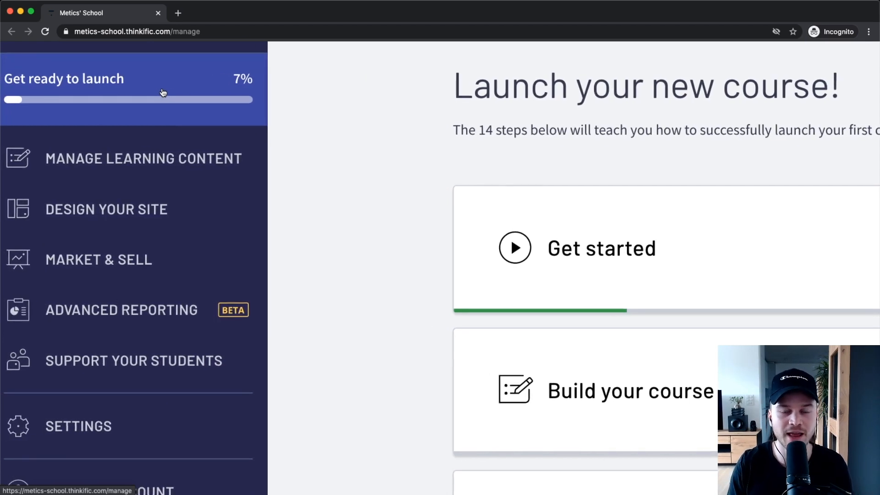
scroll(162, 92, "left", 1)
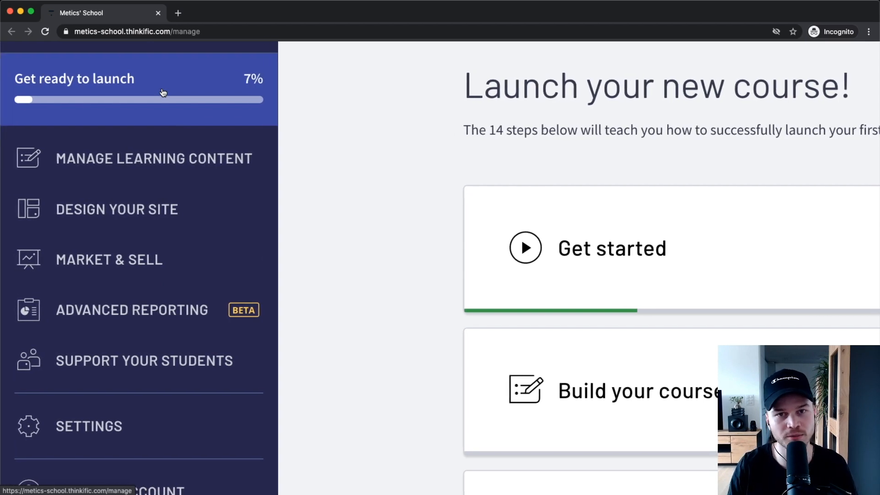
scroll(359, 243, "down", 5)
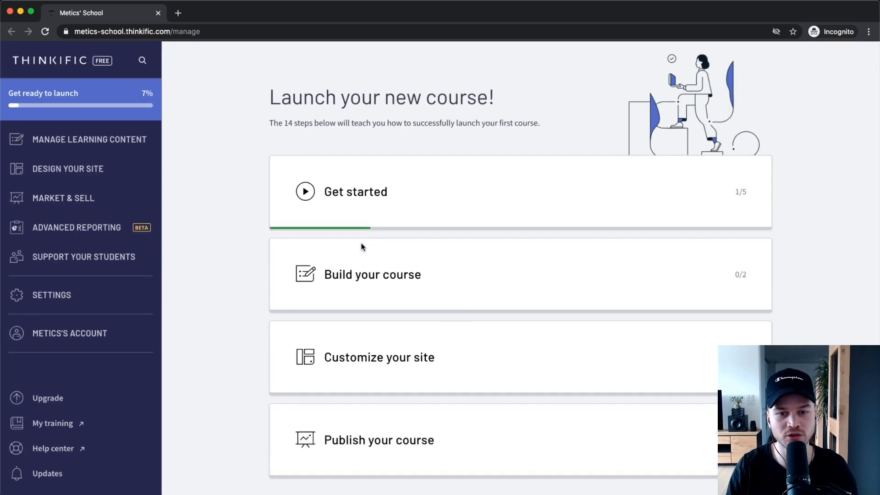
scroll(361, 247, "down", 2)
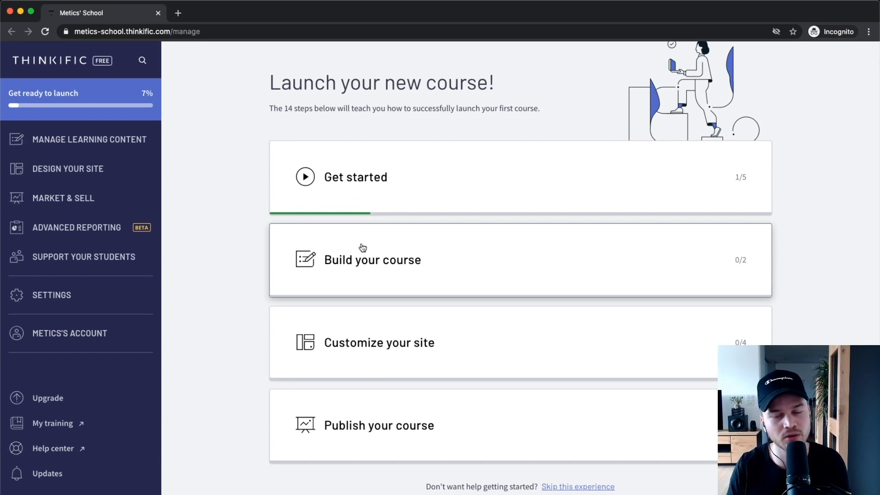
scroll(173, 84, "up", 3)
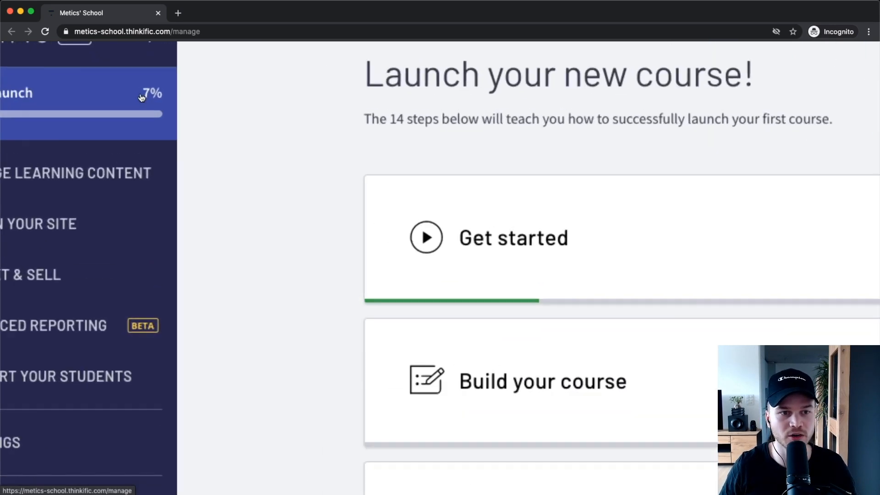
scroll(159, 106, "down", 3)
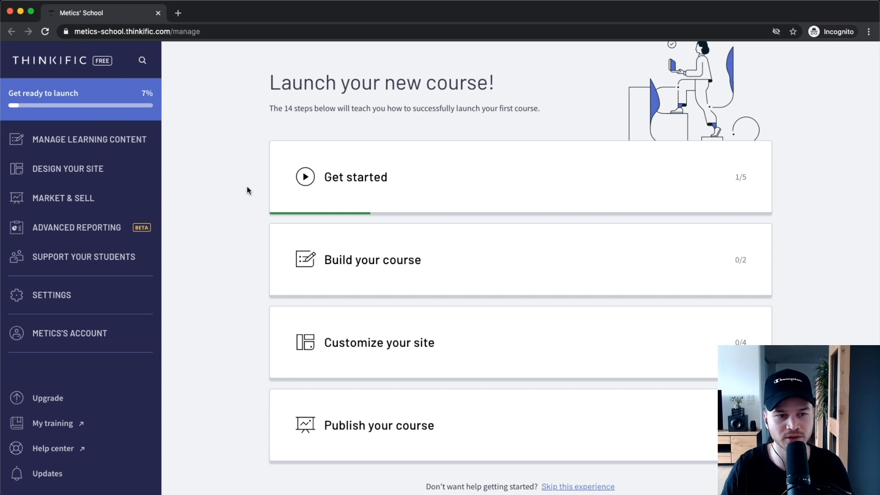
Review the options available for managing learning content and designing the site
scroll(242, 184, "up", 5)
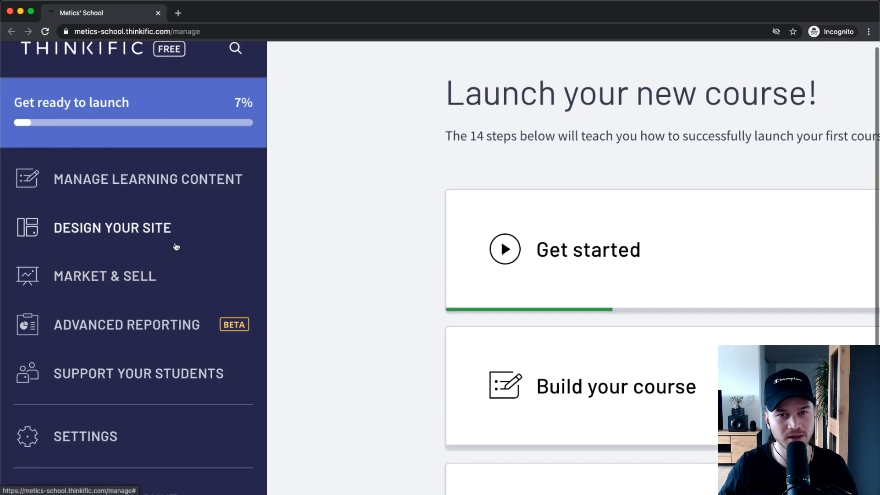
scroll(160, 204, "up", 2)
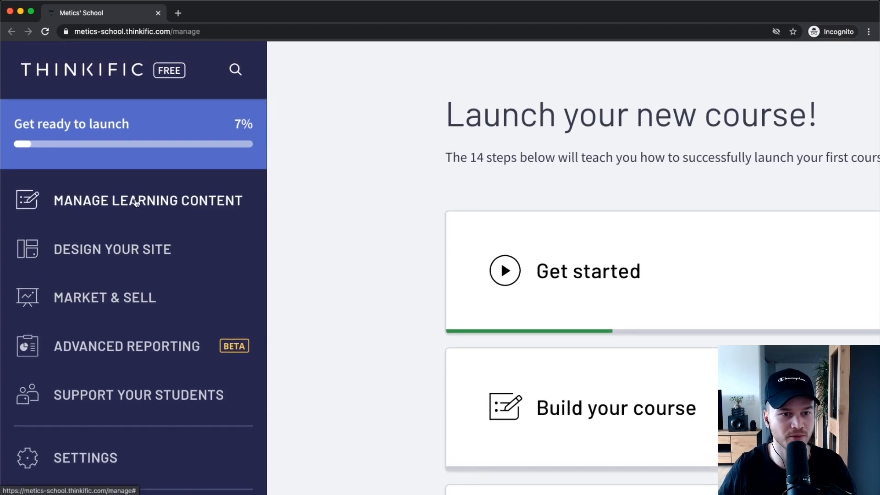
left_click(136, 203)
scroll(117, 220, "down", 1)
scroll(120, 220, "up", 1)
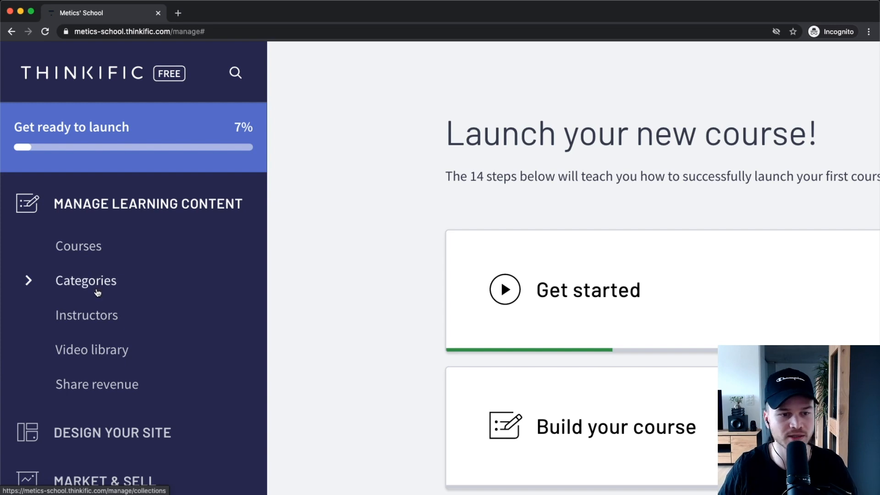
scroll(110, 302, "down", 1)
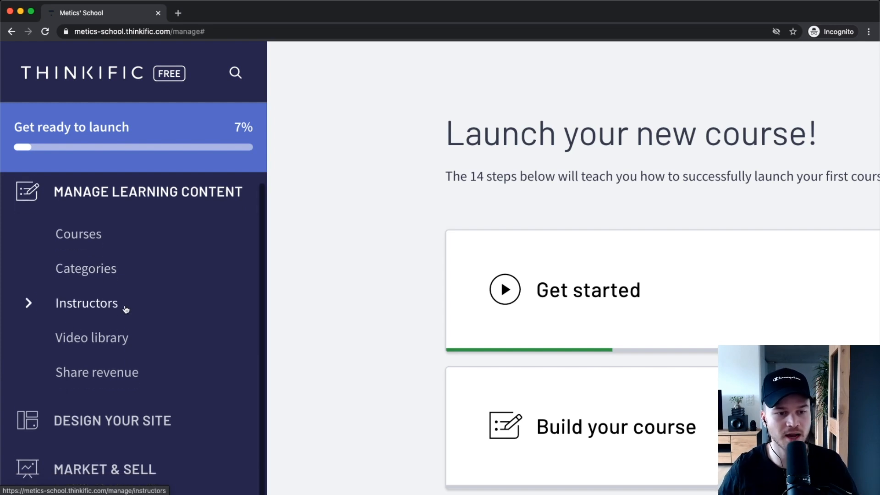
scroll(115, 319, "down", 10)
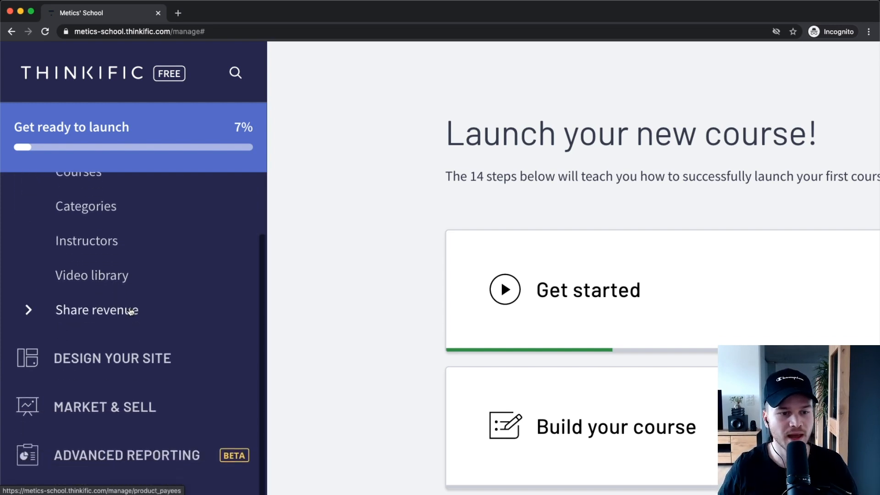
scroll(118, 323, "up", 1)
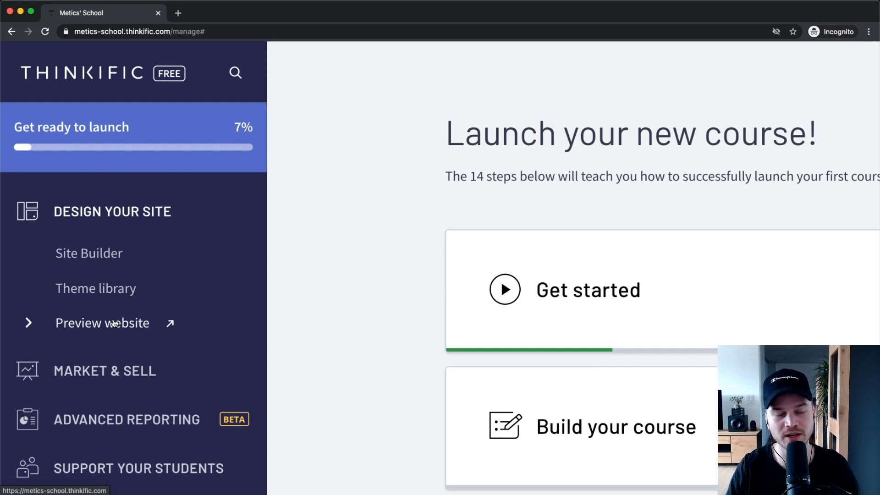
scroll(122, 284, "down", 1)
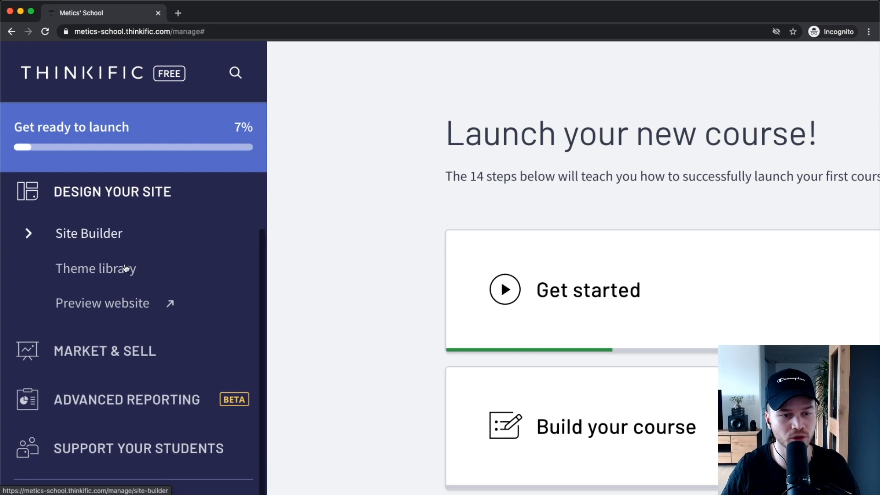
Review the options offered under Market & Sell and Advanced Reporting
left_click(114, 351)
scroll(143, 322, "down", 1)
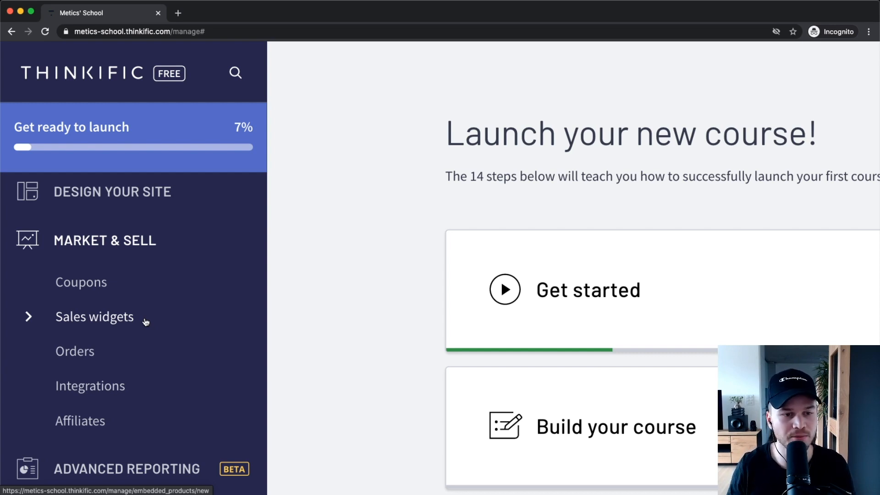
scroll(132, 284, "down", 2)
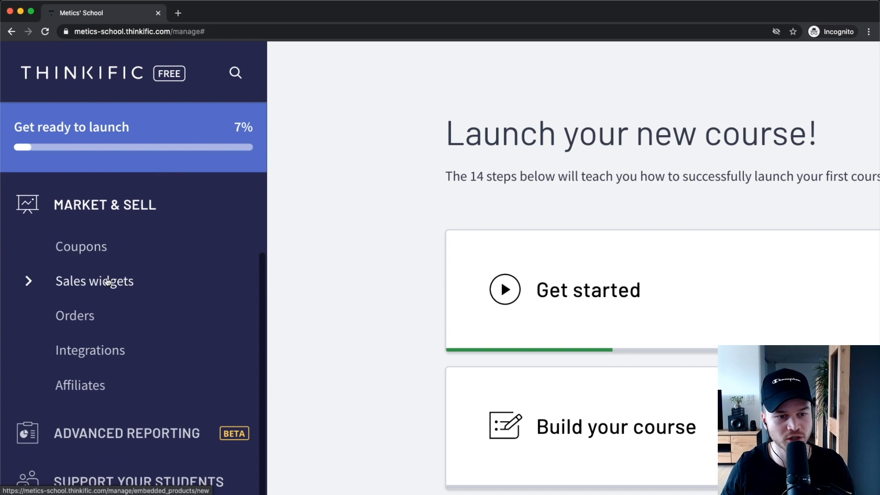
scroll(93, 321, "down", 1)
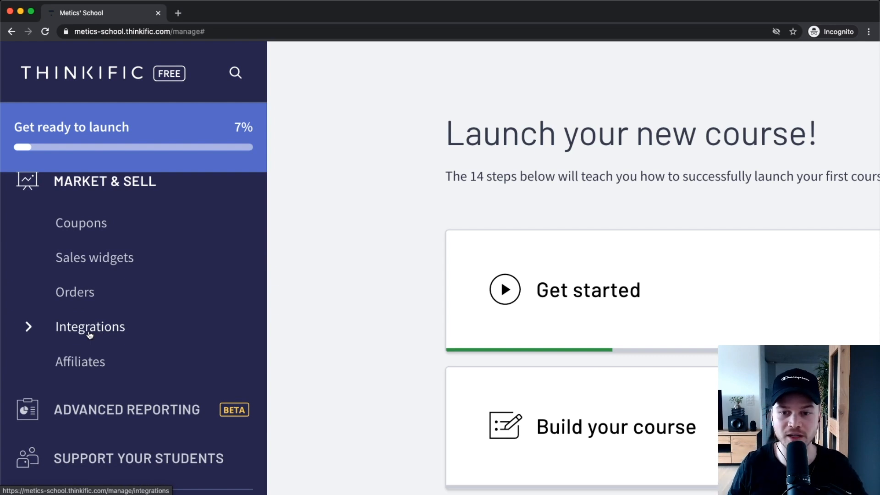
scroll(95, 334, "up", 1)
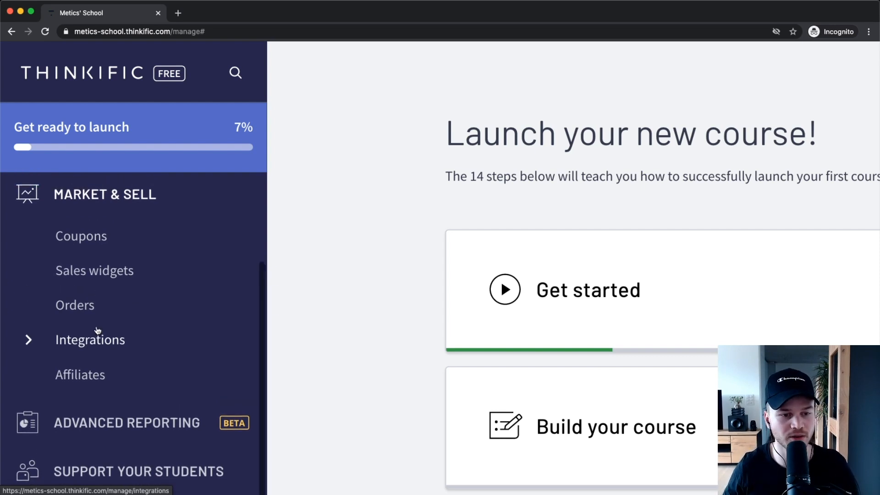
scroll(110, 357, "down", 1)
left_click(114, 398)
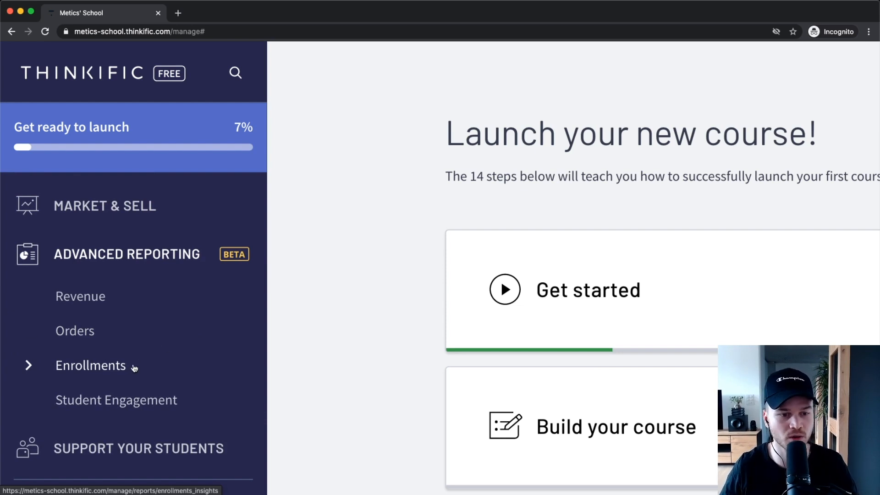
scroll(133, 365, "down", 3)
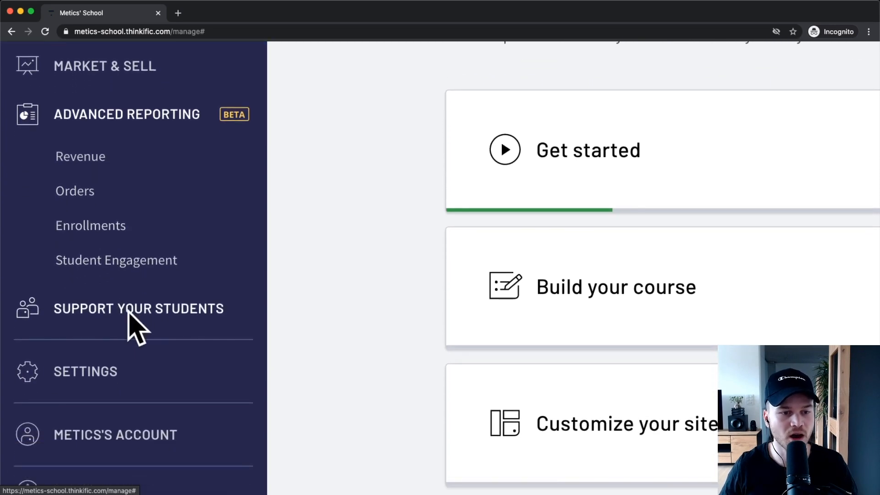
Review the student support options, from Users and Groups to Quiz & survey and Notifications
left_click(135, 312)
scroll(137, 312, "down", 2)
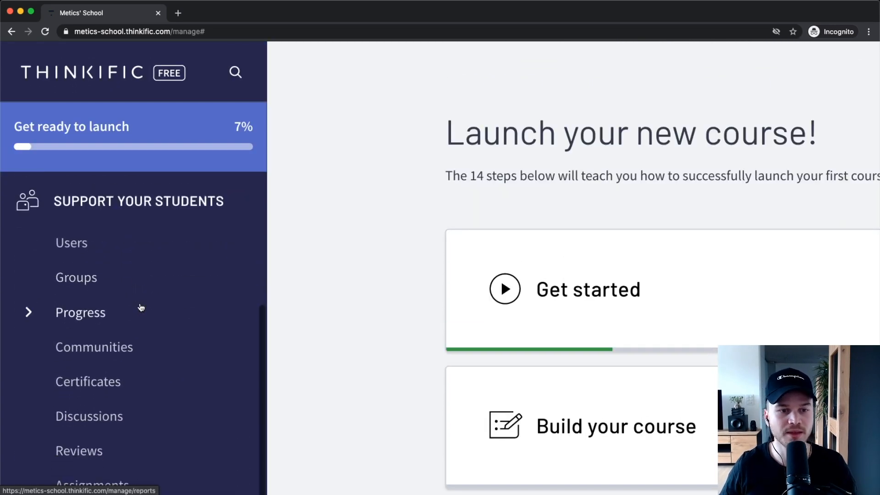
key("super+minus")
key("super+minus")
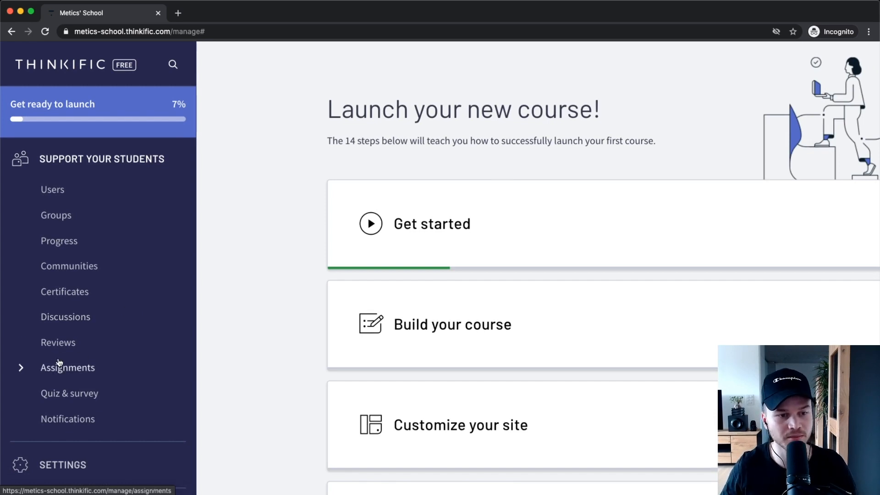
key("super+plus")
key("super+plus")
scroll(73, 352, "left", 2)
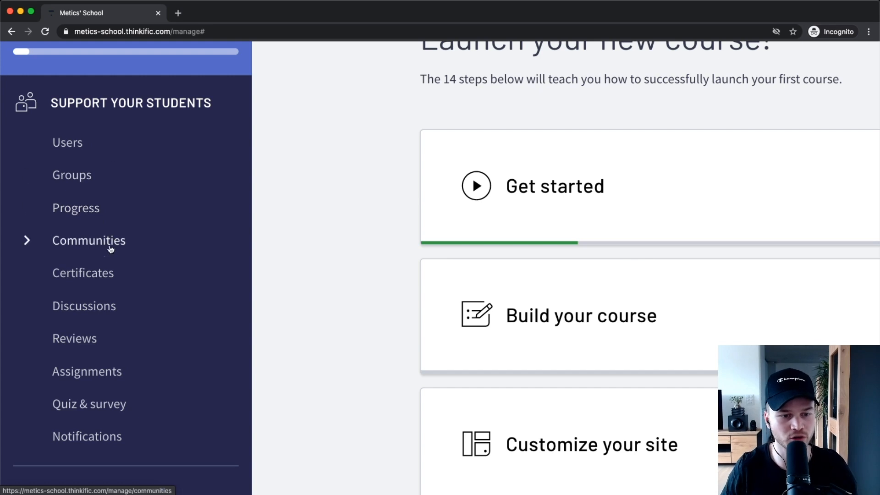
View the site settings page and the account options for plan, details and logging out
scroll(110, 248, "down", 3)
scroll(105, 250, "down", 1)
scroll(96, 309, "down", 1)
left_click(69, 354)
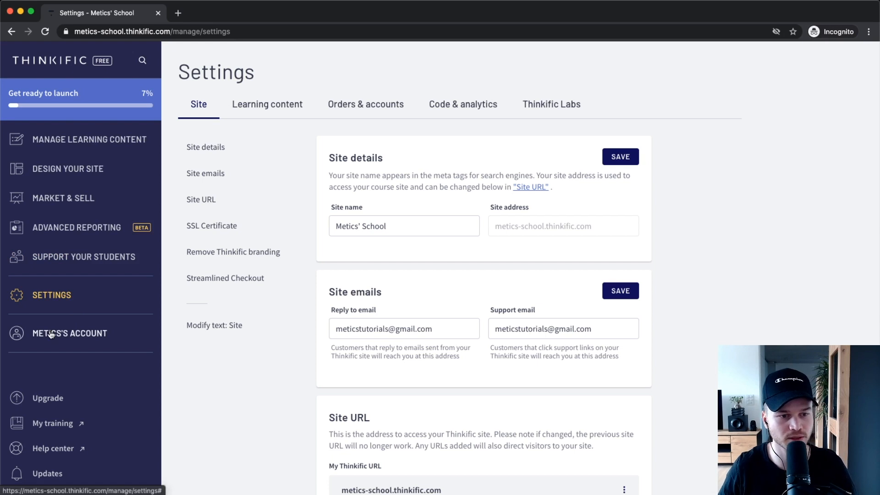
left_click(51, 334)
scroll(47, 335, "up", 5)
scroll(95, 339, "down", 3)
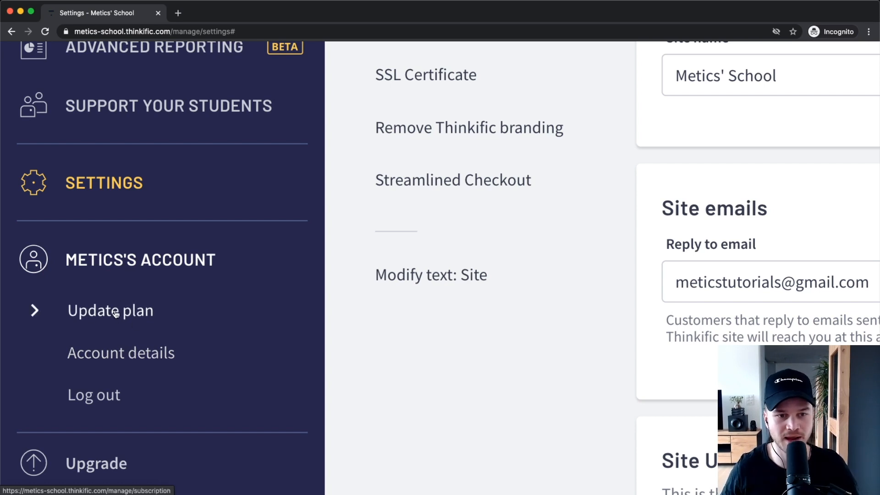
key("super+0")
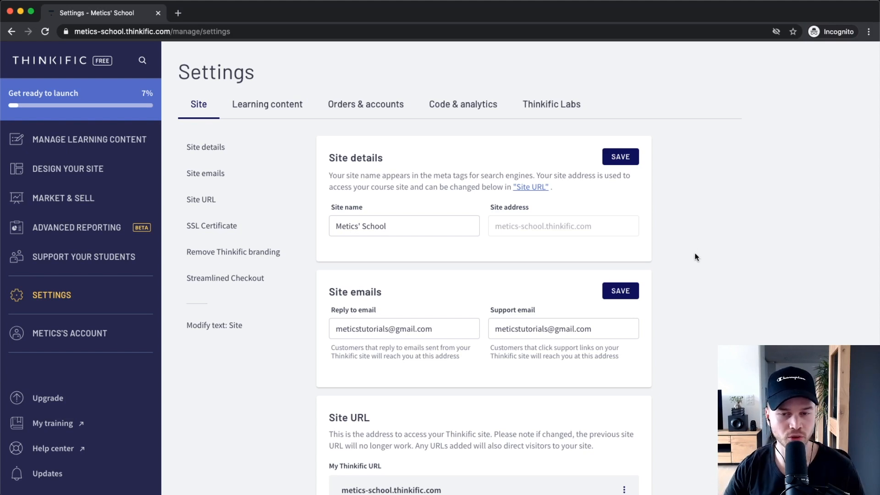
Open the Courses page from the learning content management section
scroll(112, 259, "up", 1)
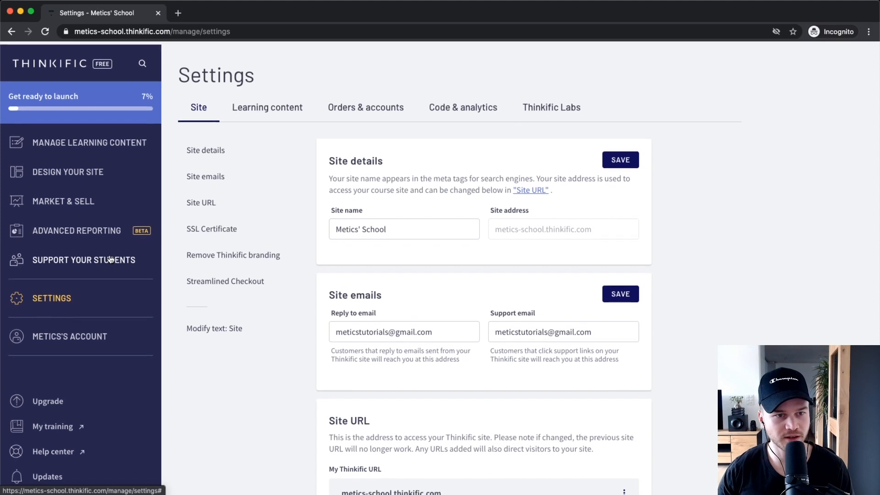
scroll(67, 169, "up", 1)
scroll(65, 150, "up", 5)
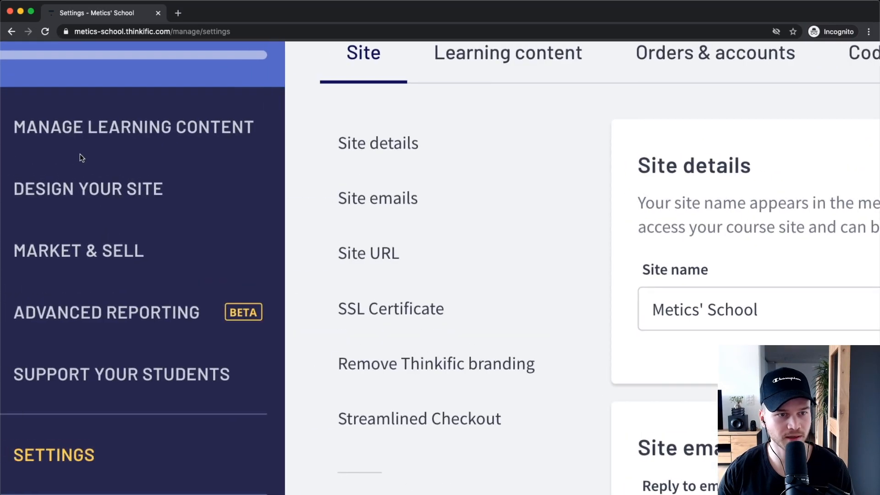
scroll(80, 153, "left", 1)
scroll(158, 131, "left", 1)
left_click(165, 132)
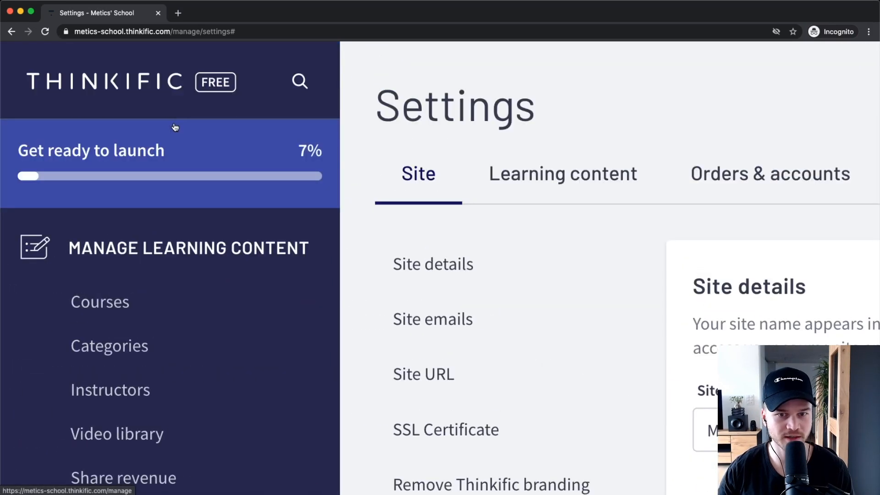
scroll(172, 123, "down", 5)
scroll(44, 168, "up", 3)
scroll(44, 167, "up", 3)
scroll(59, 167, "left", 1)
left_click(67, 166)
scroll(67, 165, "down", 3)
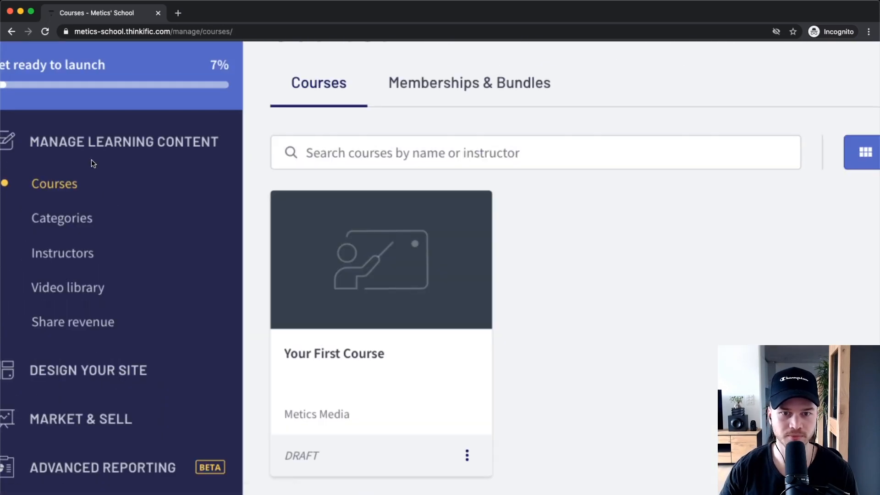
scroll(407, 311, "down", 3)
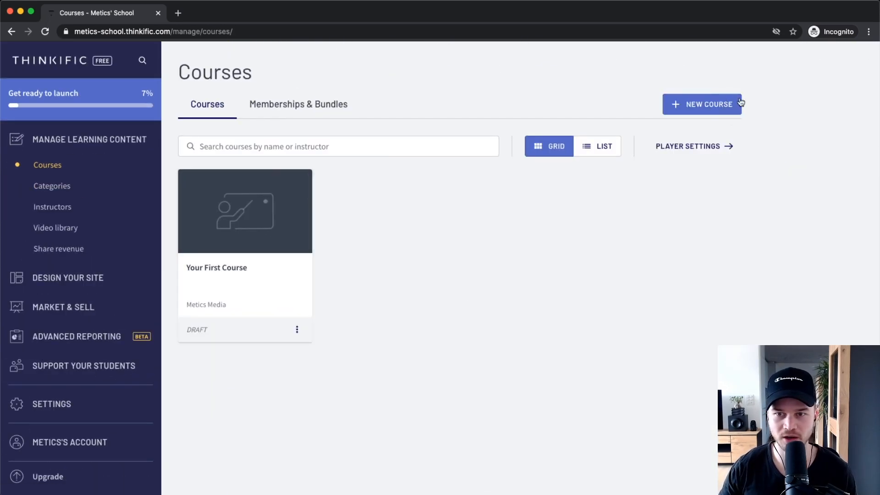
Start a new course, look through the available course templates and choose the Blank template
scroll(712, 108, "up", 3)
left_click(711, 107)
scroll(692, 113, "down", 3)
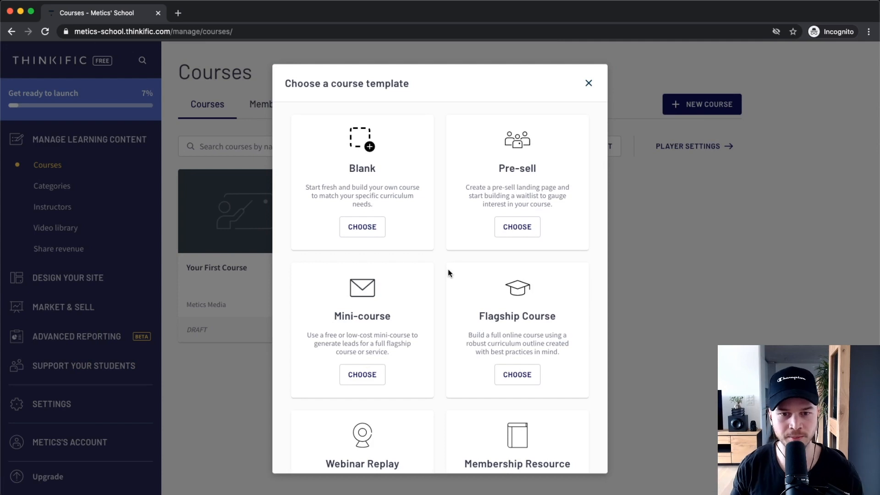
scroll(446, 265, "down", 1)
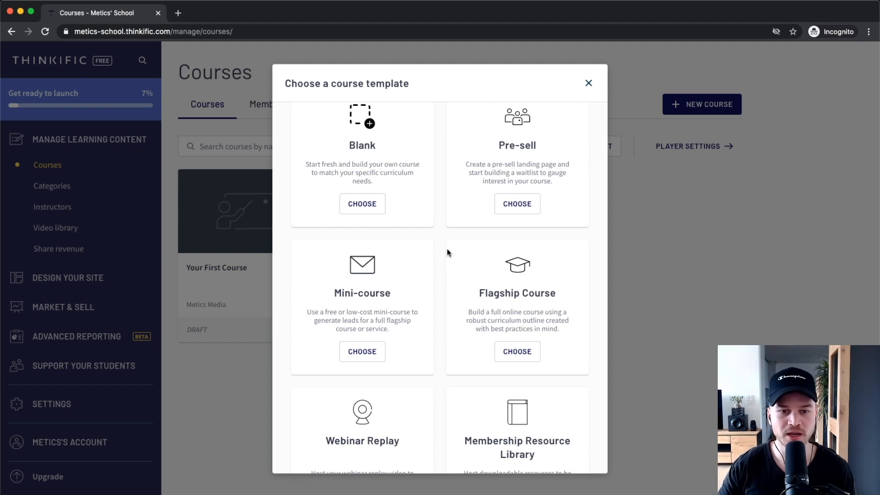
scroll(364, 322, "down", 4)
scroll(412, 343, "up", 5)
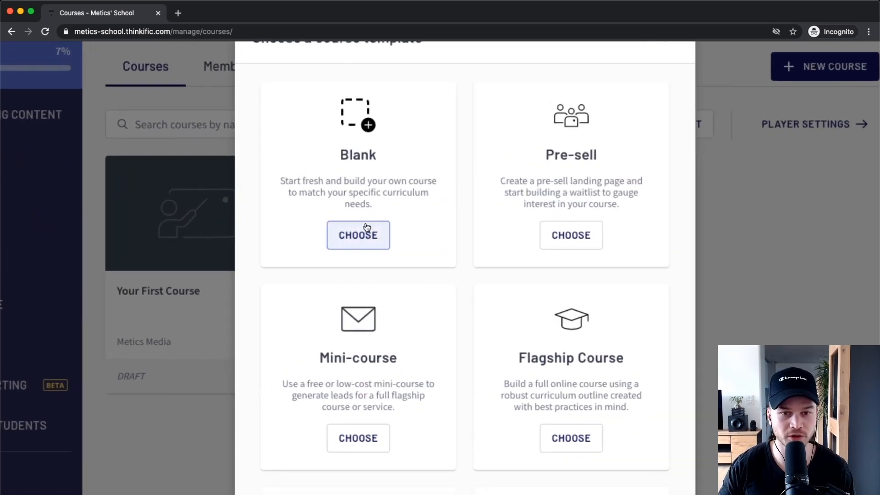
left_click(355, 231)
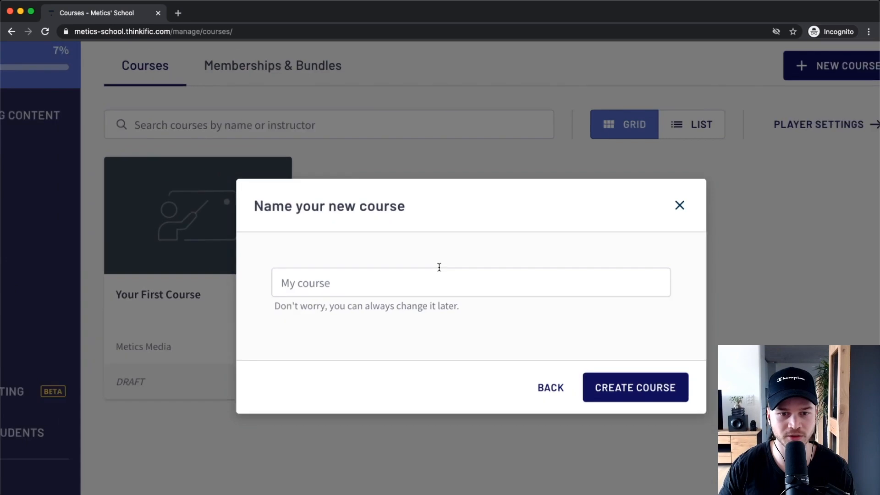
Name the new course "Youtube Ranking Academy" and create it
left_click(387, 285)
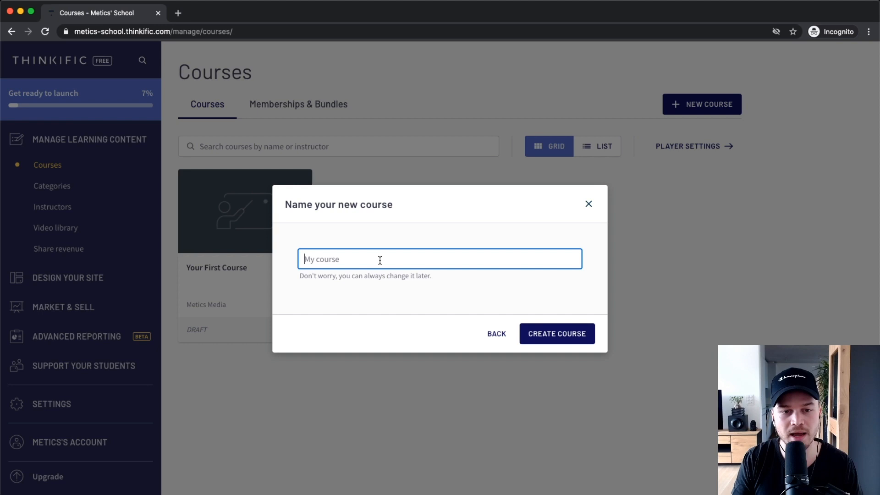
type("Youtube Rankin")
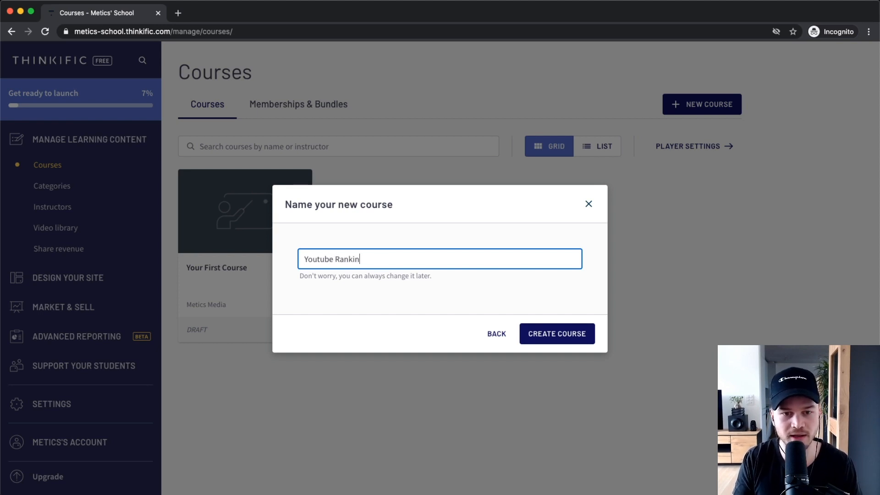
type("g Academy")
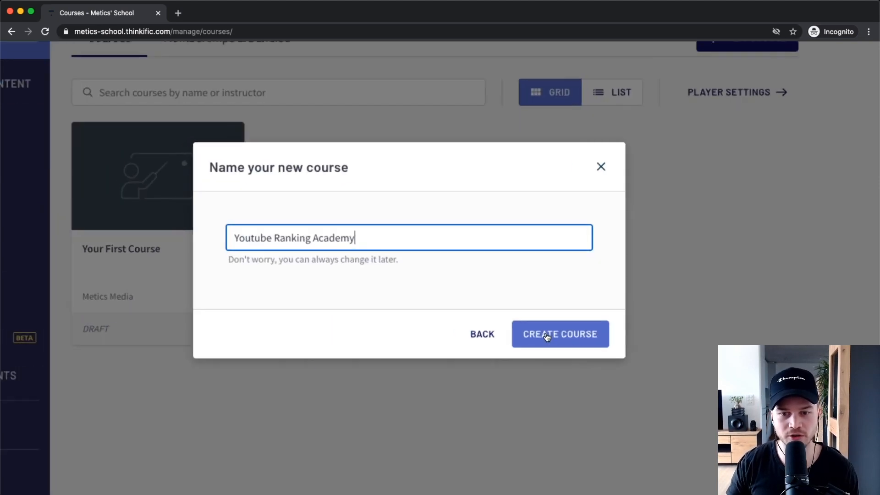
left_click(548, 338)
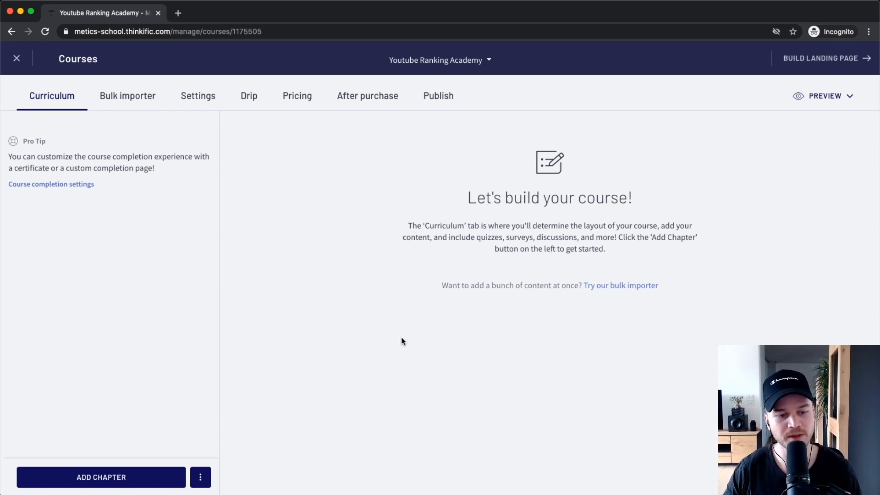
Add the first chapter to the course curriculum, title it "1. The Basics" and save it
scroll(389, 342, "up", 2)
scroll(360, 348, "left", 2)
scroll(360, 347, "down", 1)
left_click(116, 482)
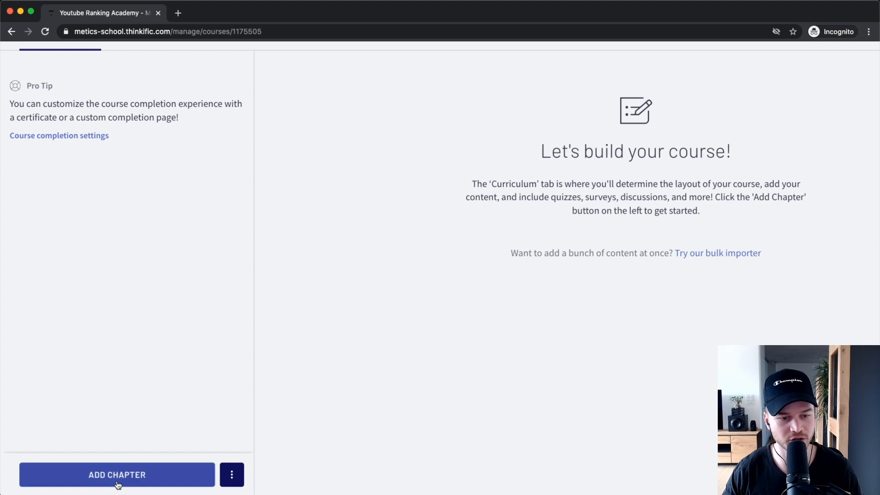
scroll(122, 472, "down", 2)
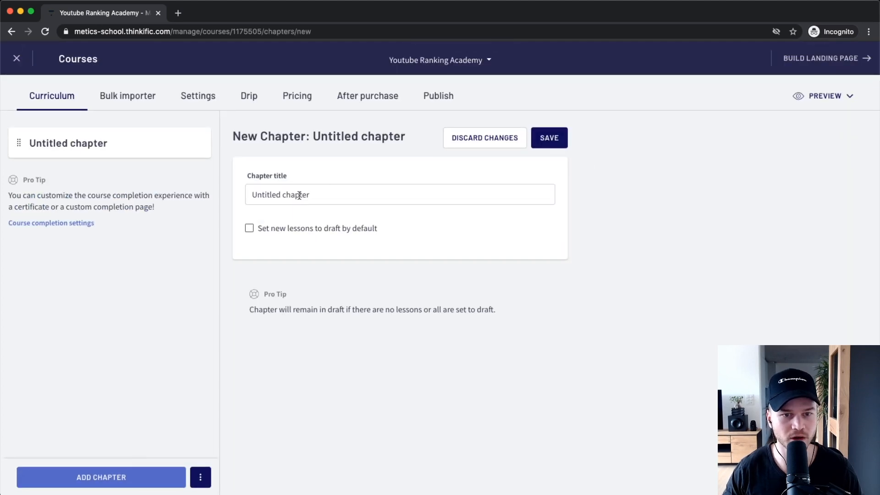
scroll(279, 196, "up", 3)
left_click_drag(242, 196, 356, 195)
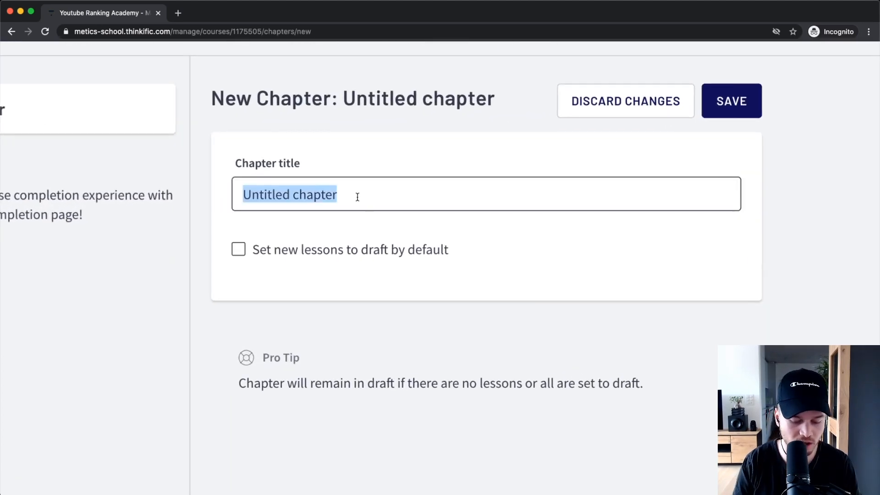
type("1. The Basics")
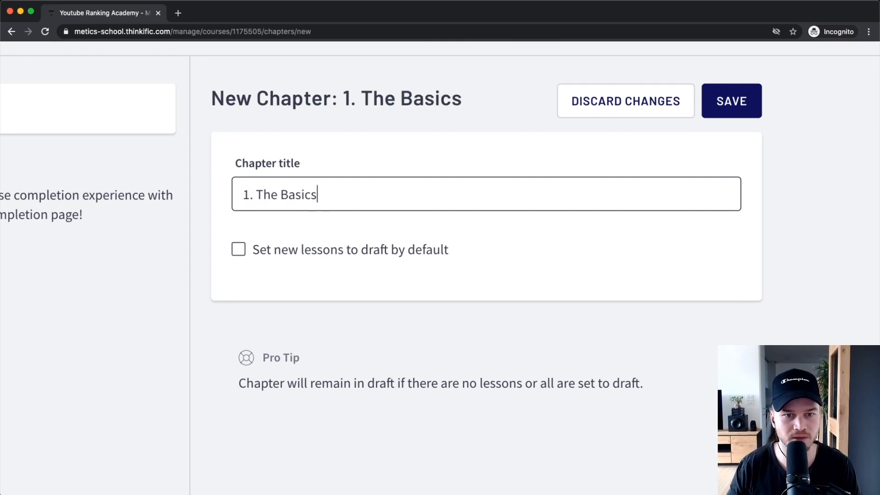
left_click(722, 100)
scroll(465, 207, "down", 3)
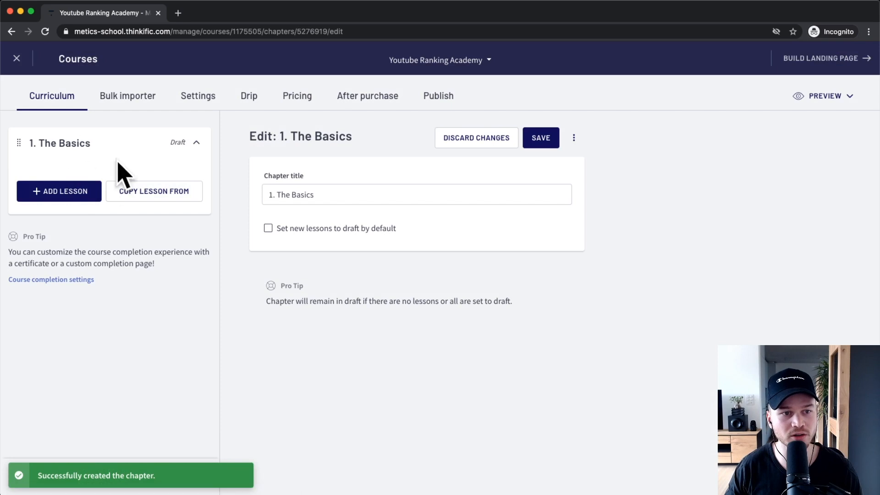
scroll(113, 170, "up", 3)
scroll(151, 168, "left", 2)
scroll(106, 150, "up", 1)
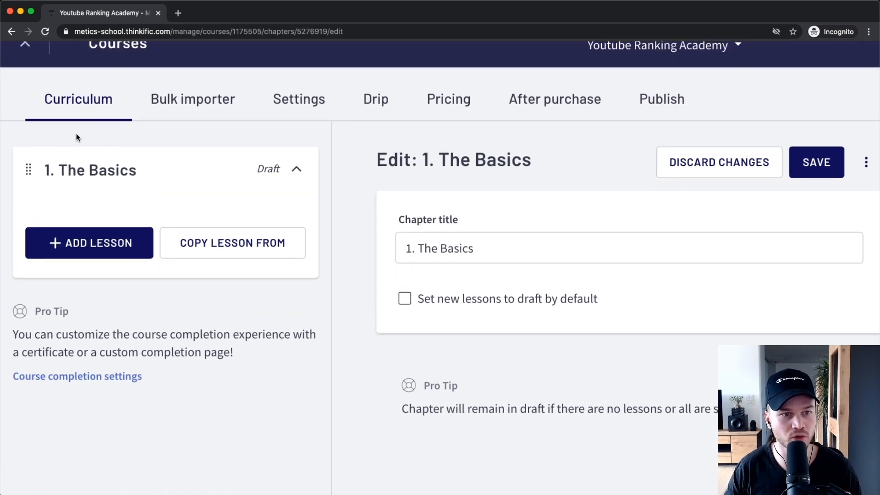
scroll(166, 223, "down", 3)
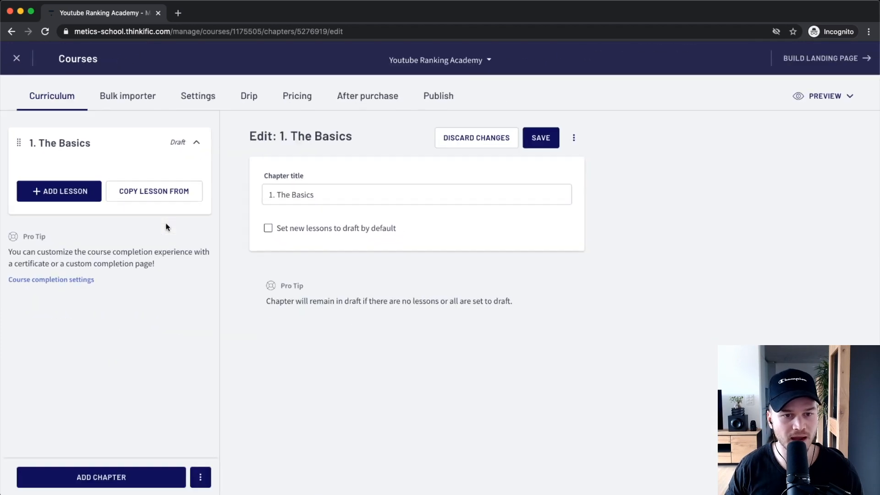
Add a second chapter to the curriculum, title it "2. Setting up your youtube channel" and save it
scroll(108, 427, "up", 3)
scroll(122, 414, "down", 1)
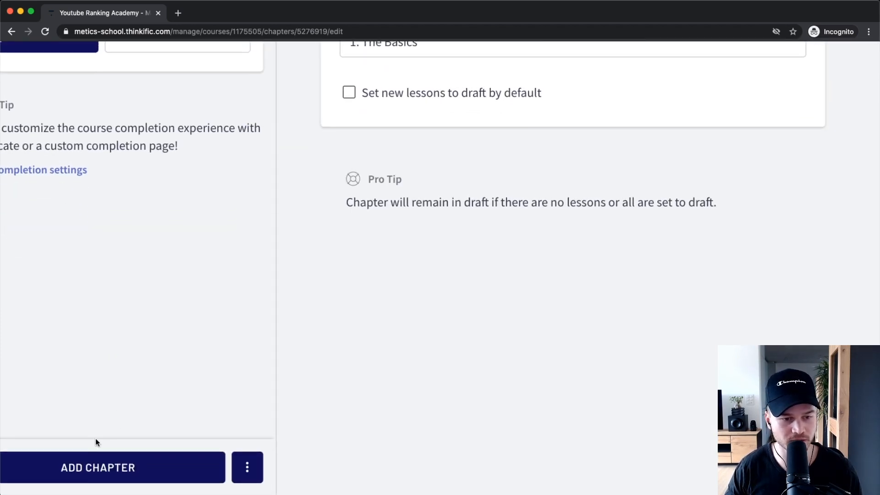
scroll(96, 438, "left", 2)
left_click(164, 469)
scroll(289, 392, "down", 3)
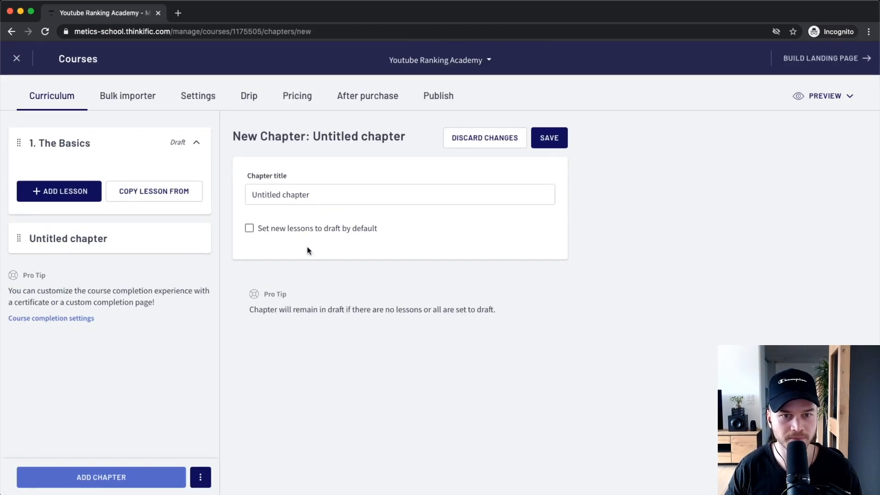
left_click(318, 194)
type("2.")
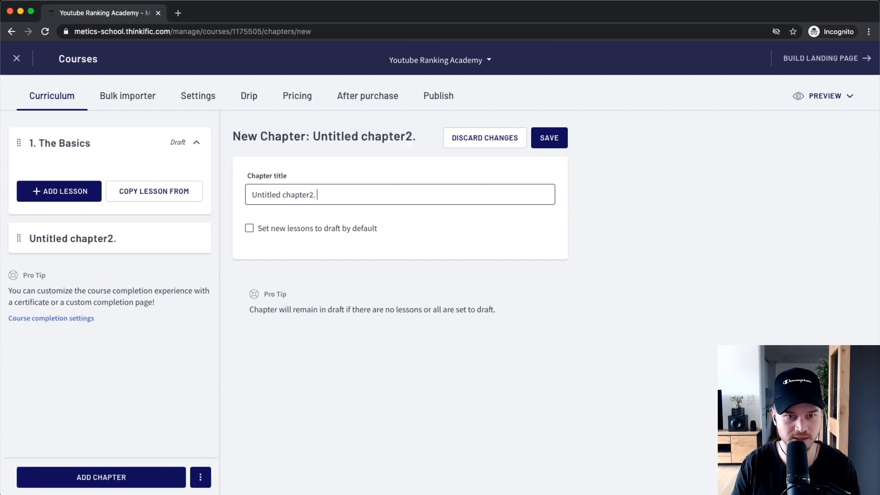
left_click_drag(321, 194, 238, 194)
type("2")
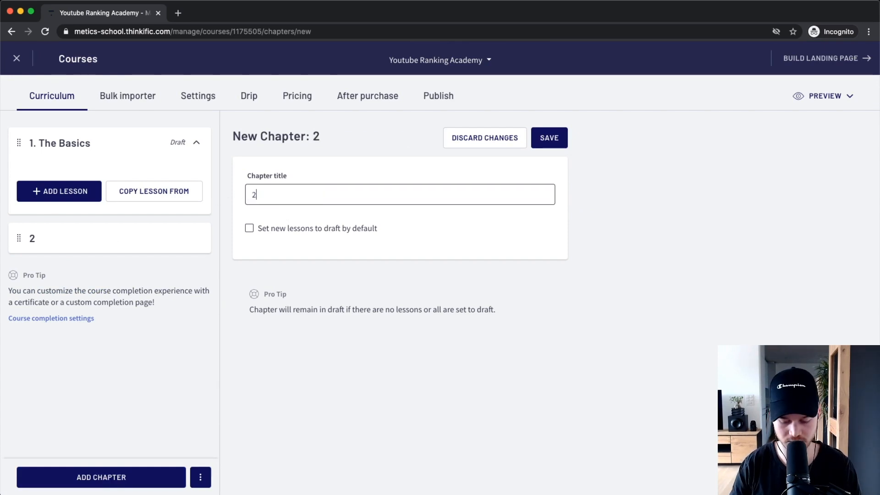
type(". Setting u")
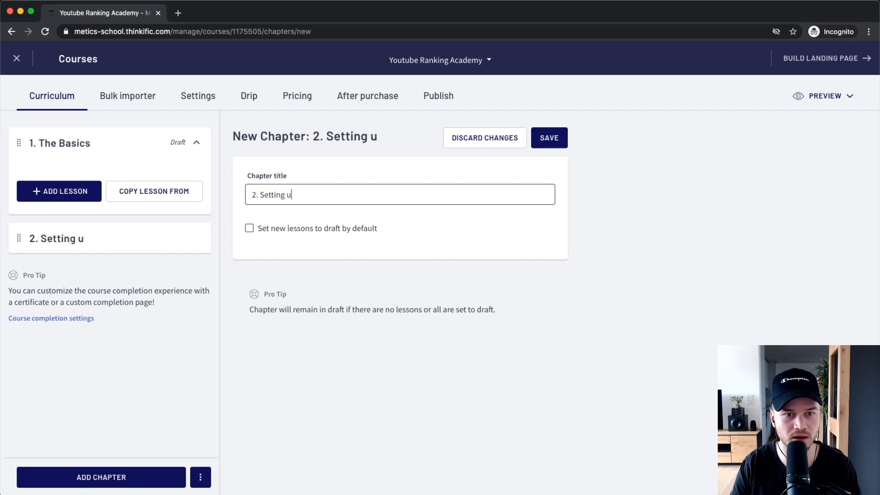
type("p your youtube cha")
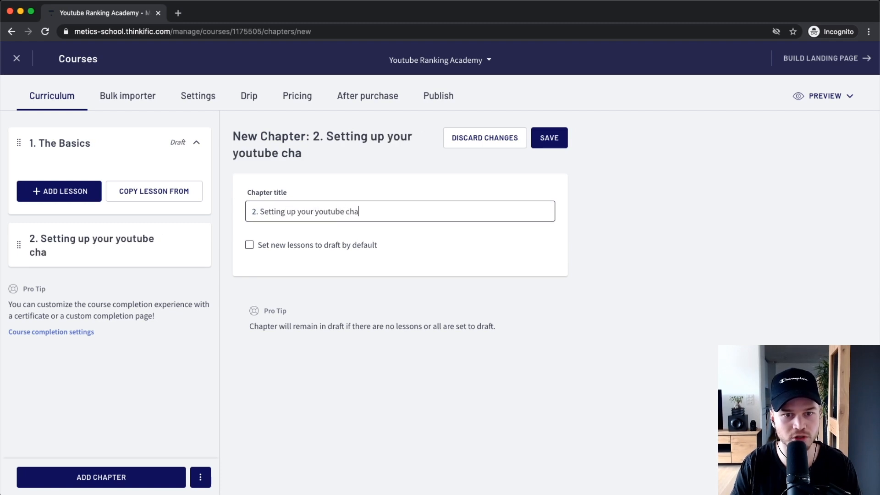
type("nnel")
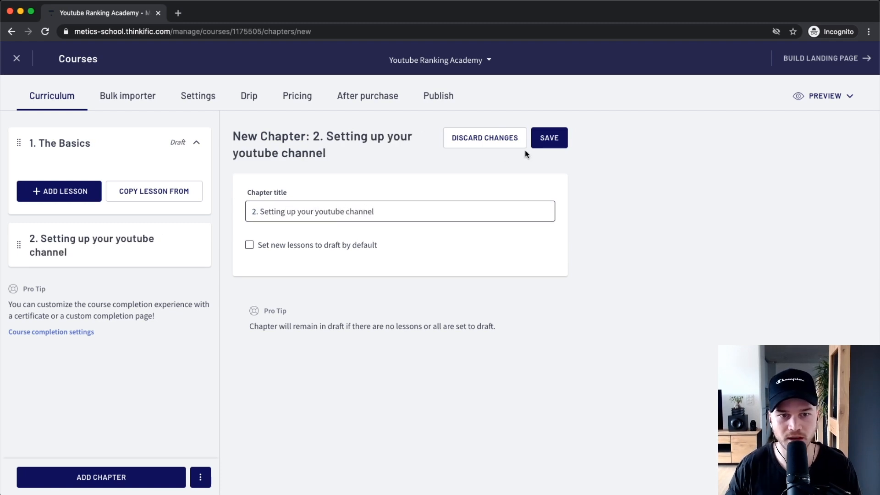
left_click(548, 140)
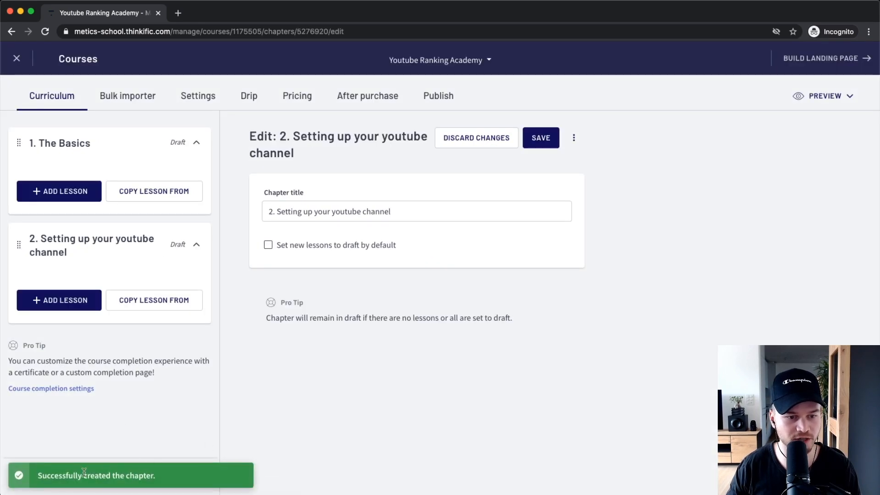
Add a third chapter titled "3. Creating your first video", leave new lessons not set to draft by default, and save it
left_click(64, 473)
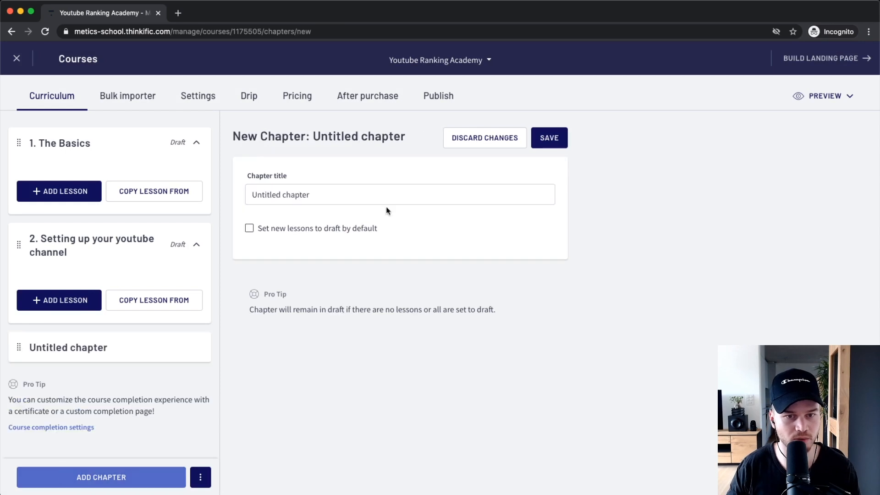
left_click_drag(253, 194, 327, 195)
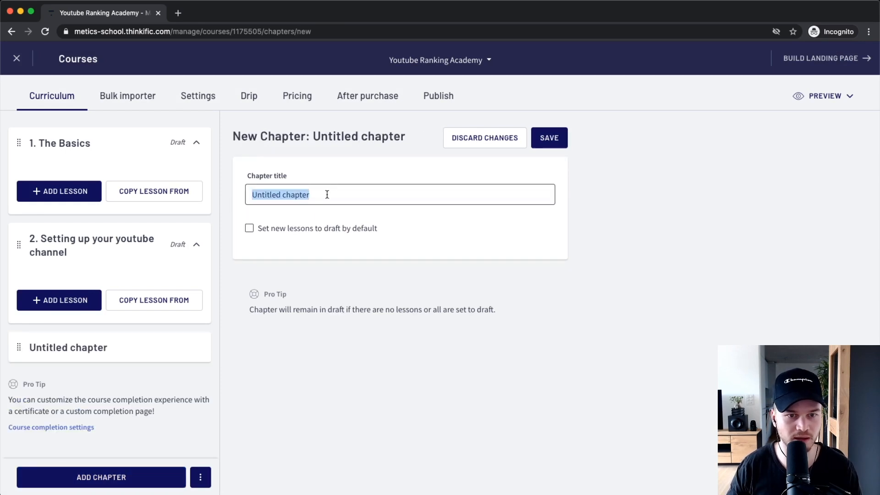
type("3. Cr")
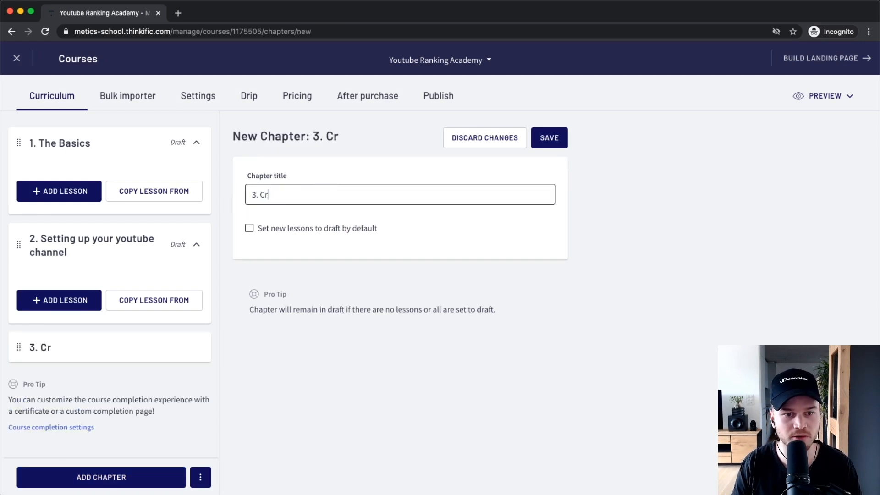
type("eating your first ")
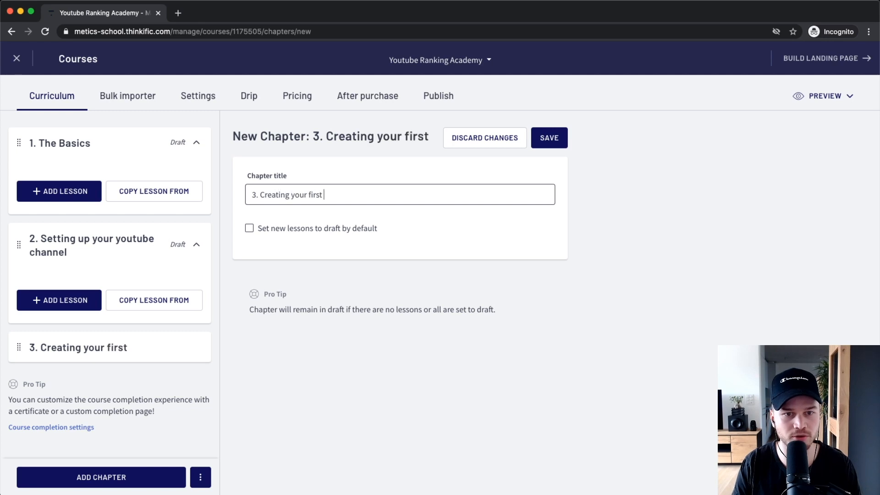
type("video")
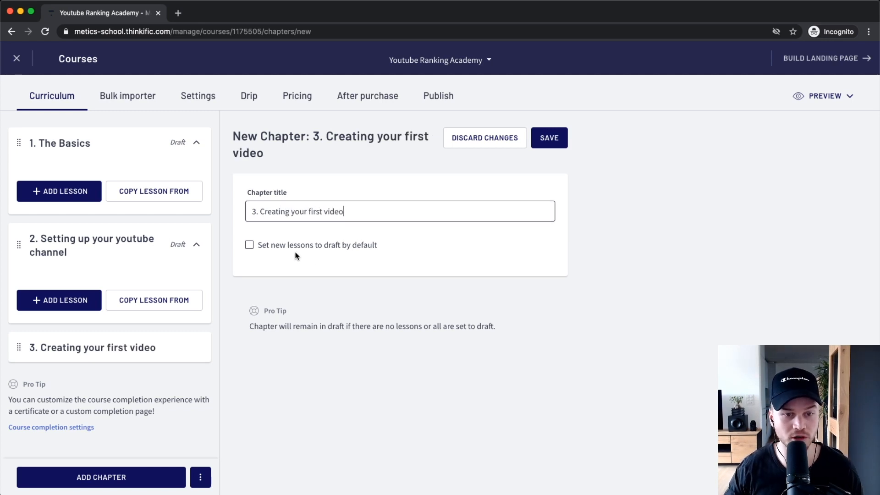
scroll(263, 255, "up", 5)
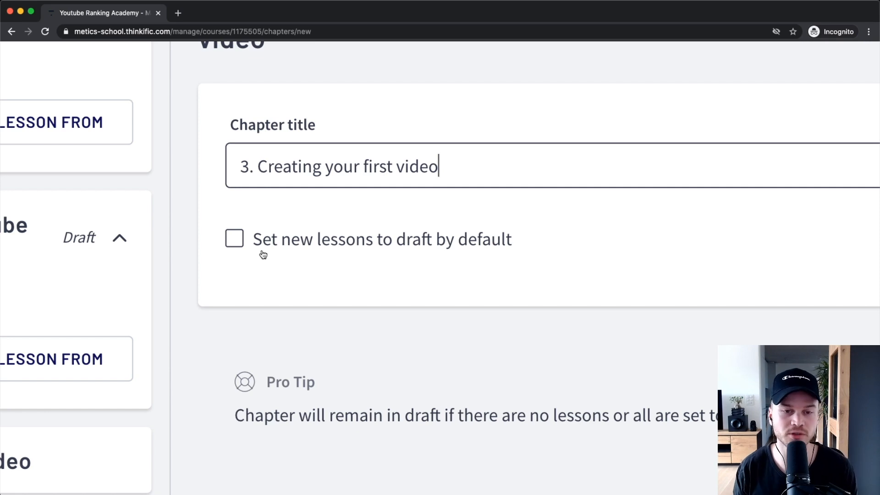
left_click(230, 242)
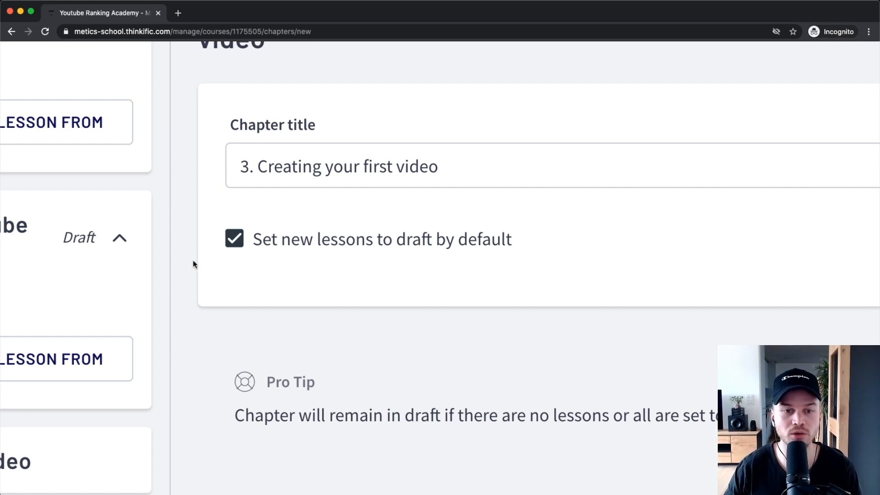
left_click(236, 242)
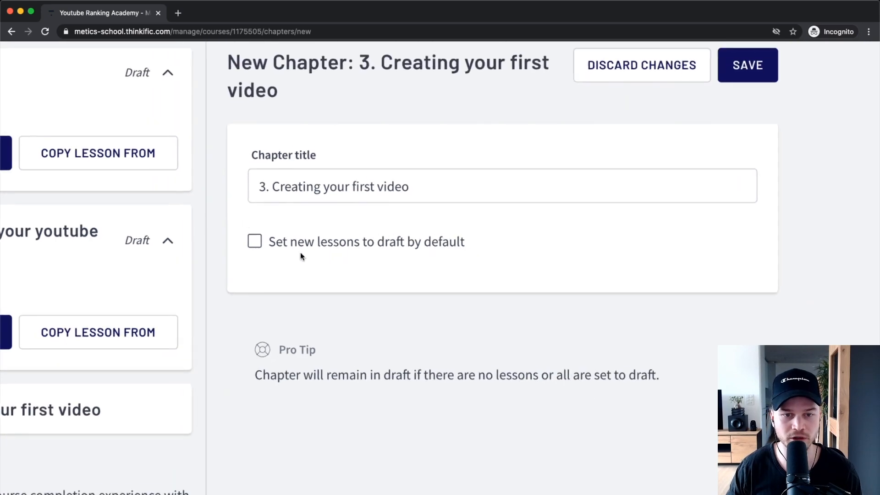
left_click(664, 87)
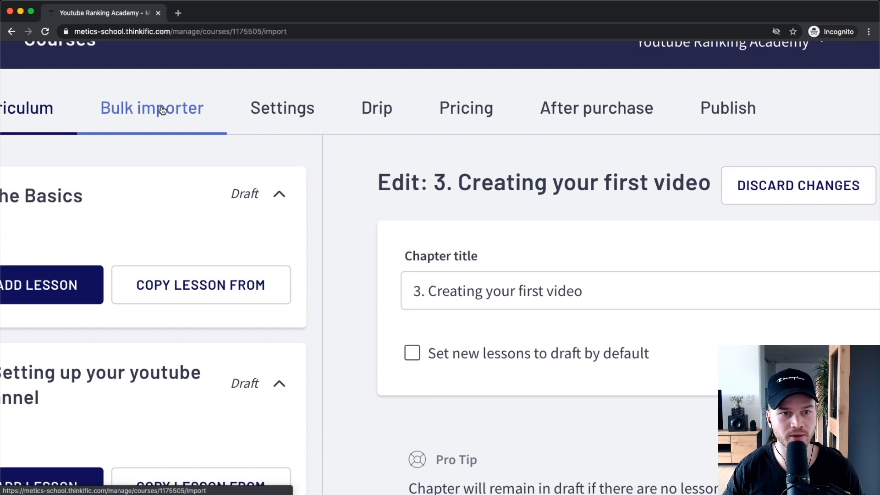
Open the course's bulk importer and review the file upload areas and supported file types for each chapter
left_click(133, 76)
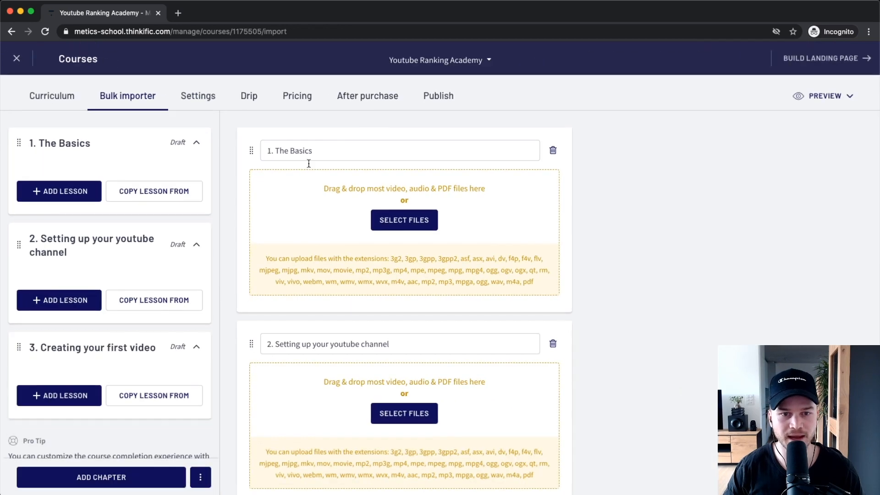
scroll(403, 234, "down", 5)
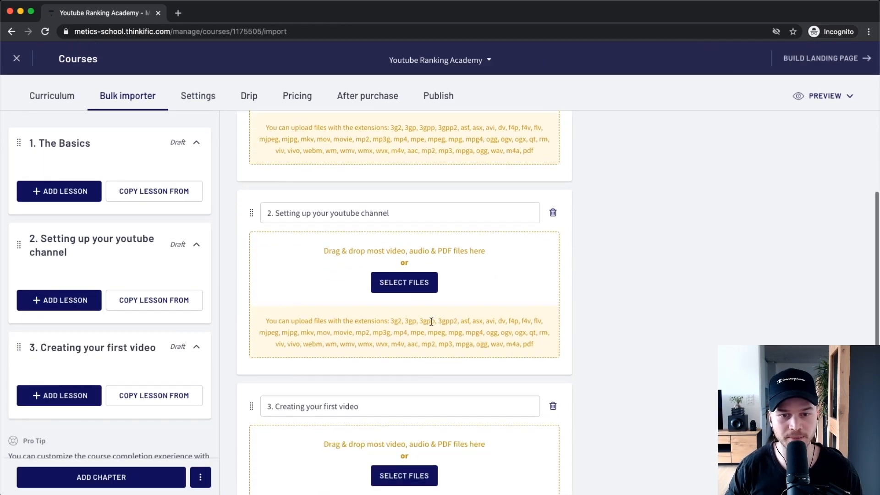
scroll(415, 183, "up", 5)
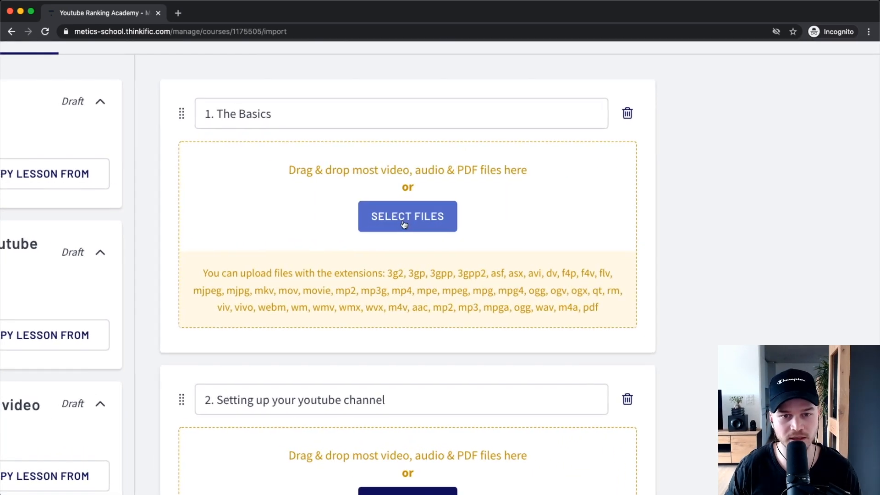
Upload "Example Lecture 1.mp4" and "Example Lecture 2.mp4" together from the Lectures folder into the chapter "1. The Basics"
left_click(402, 221)
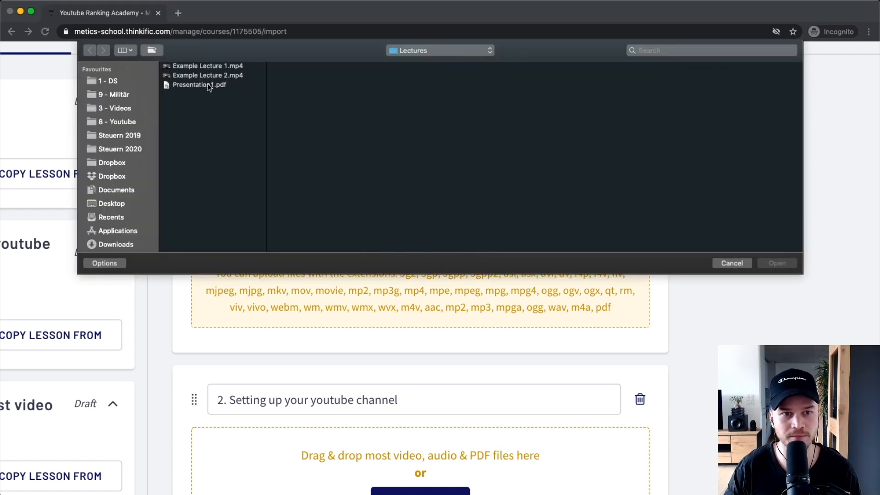
left_click(210, 75)
left_click(209, 68, "shift")
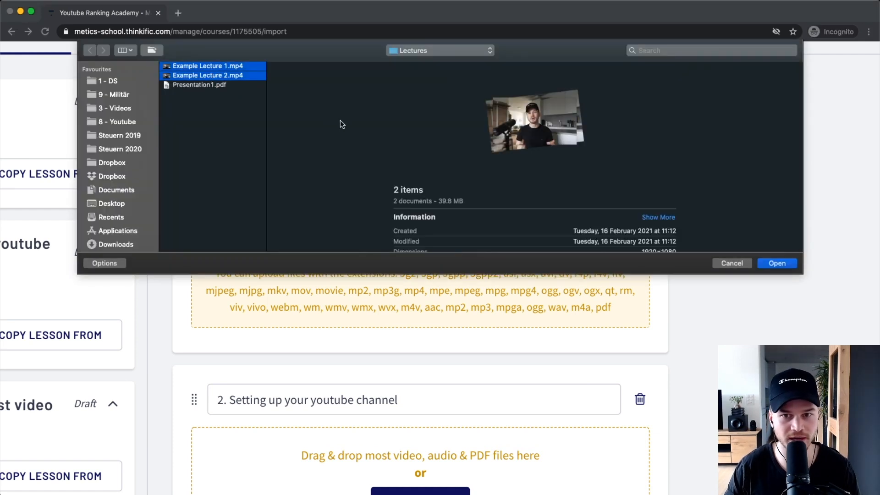
left_click(769, 264)
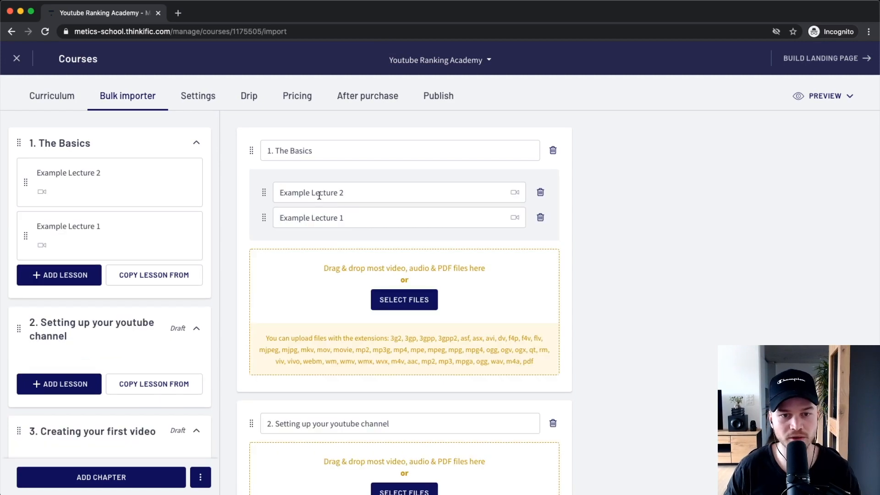
Rename the imported lesson "Example Lecture 2" as "How the algorithm works" and "Example Lecture 1" as "How we can get on top"
scroll(319, 195, "up", 5)
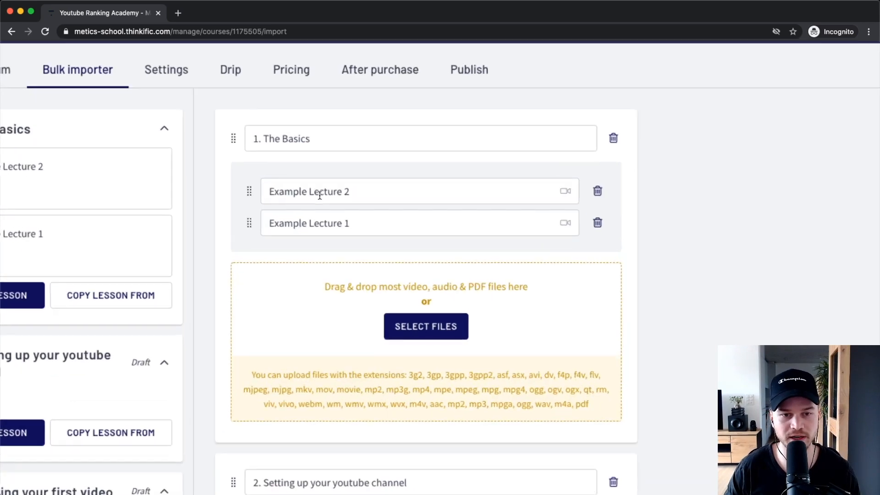
left_click_drag(257, 189, 362, 194)
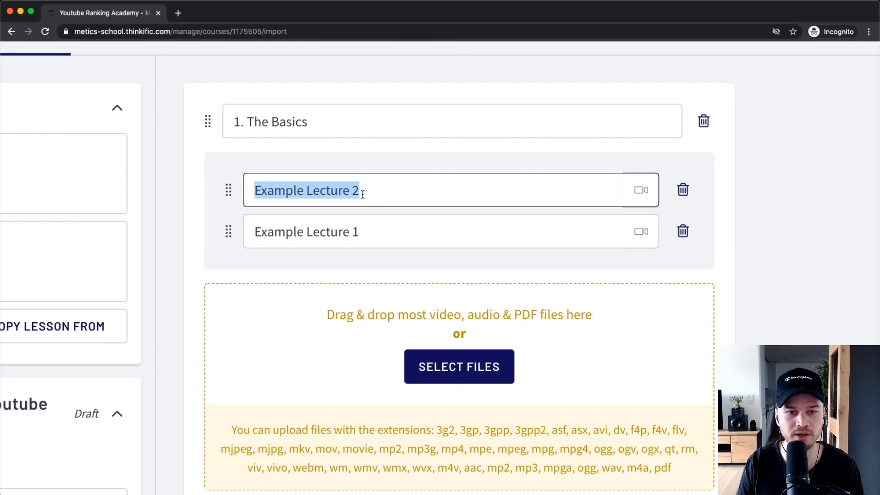
type("Hwo")
type("w the alg")
type("orithm works")
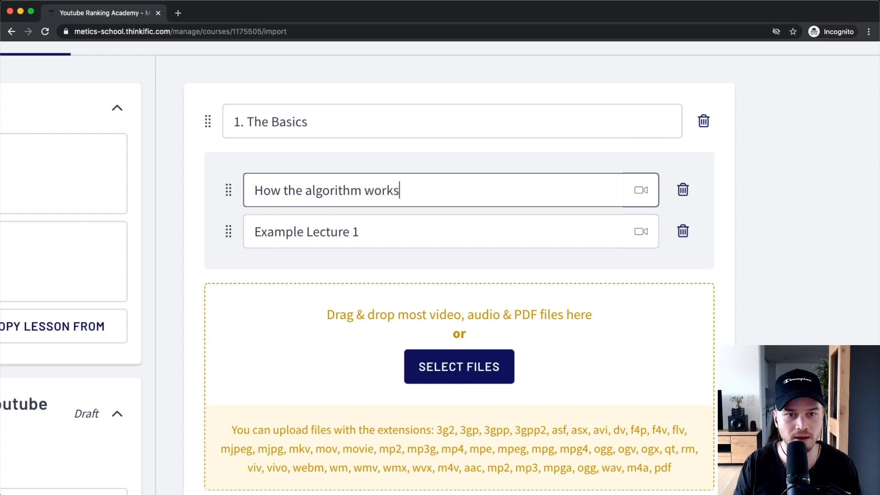
left_click_drag(256, 234, 384, 242)
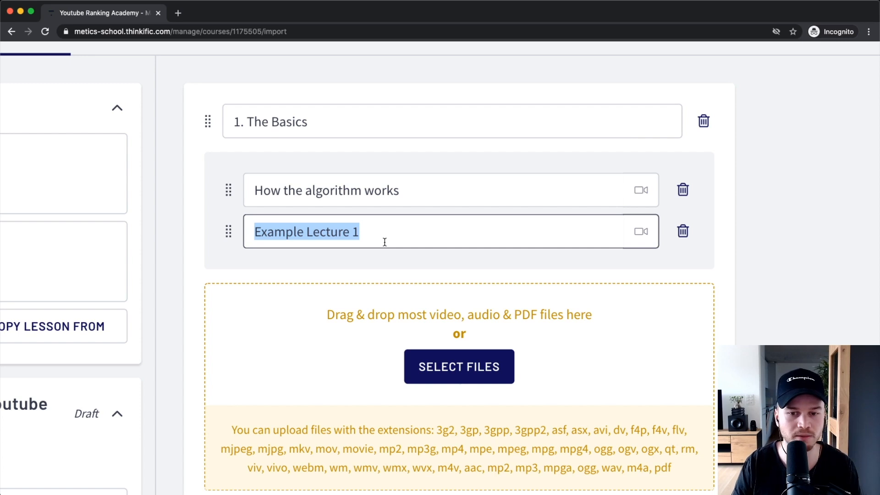
type("How we can get on top")
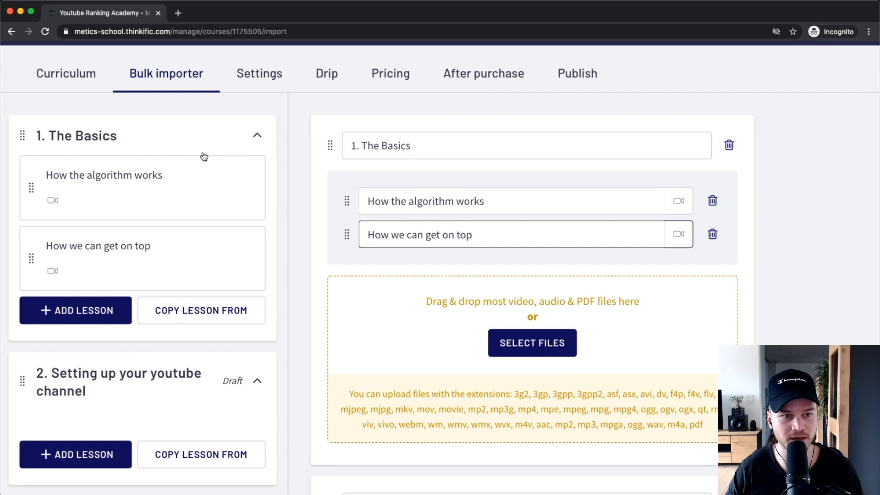
Add a new quiz lesson to the chapter "2. Setting up your youtube channel"
scroll(127, 95, "down", 2)
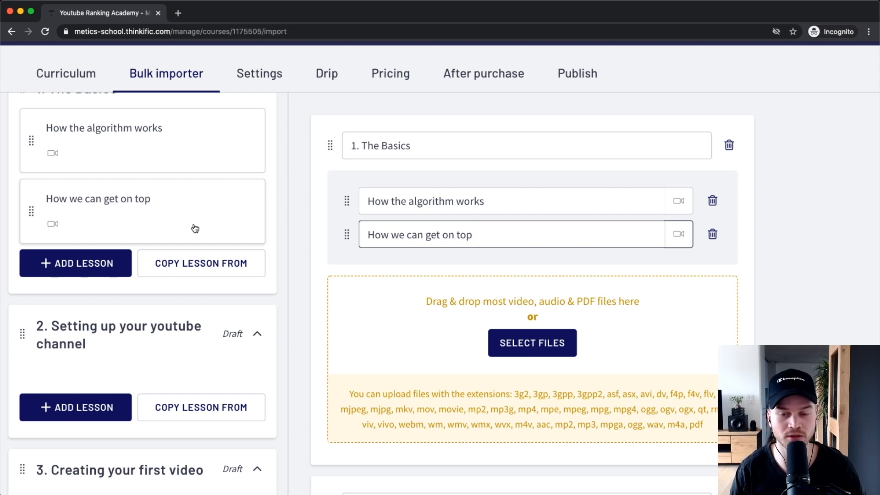
key("super+minus")
key("super+minus")
key("super+minus")
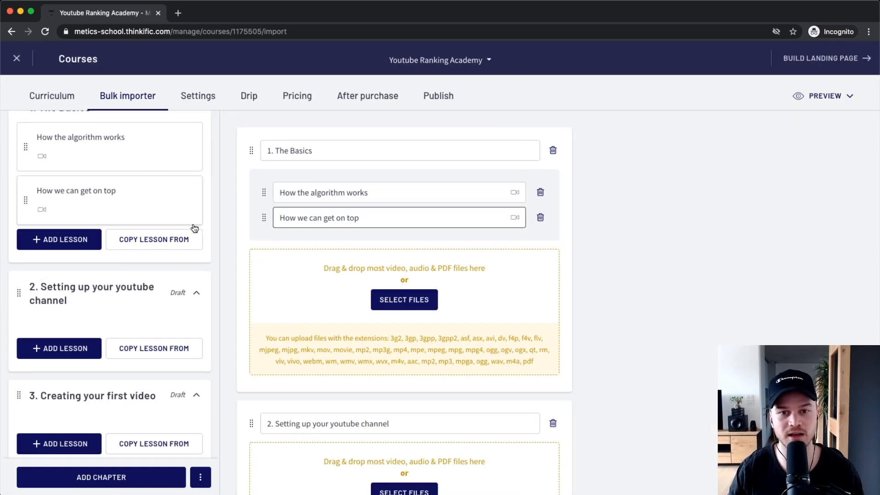
scroll(94, 298, "down", 1)
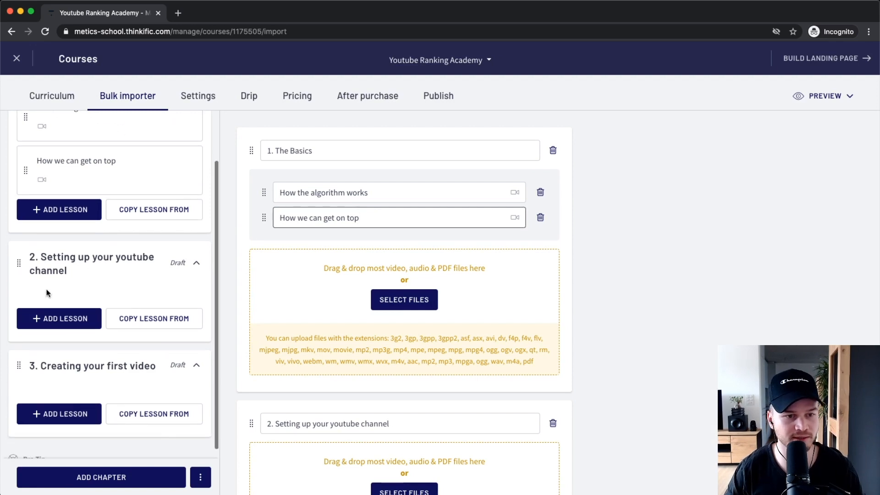
key("super+plus")
key("super+plus")
key("super+plus")
key("super+plus")
scroll(92, 288, "down", 1)
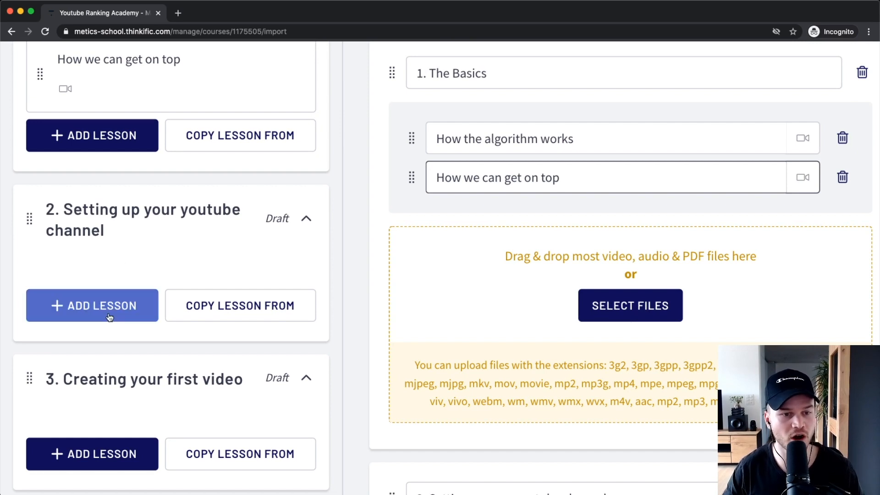
left_click(94, 313)
scroll(157, 284, "down", 3)
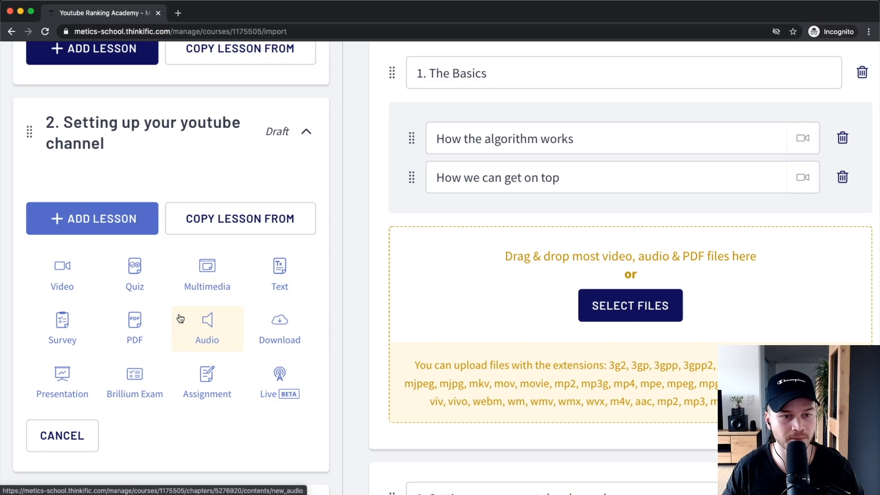
left_click(136, 278)
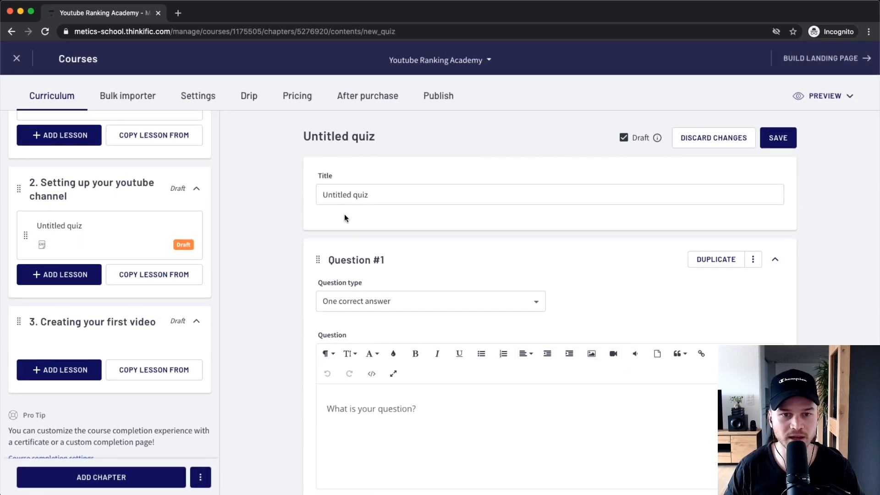
Replace the new quiz's default title with "Test yourself"
left_click_drag(324, 196, 412, 197)
type("Ts")
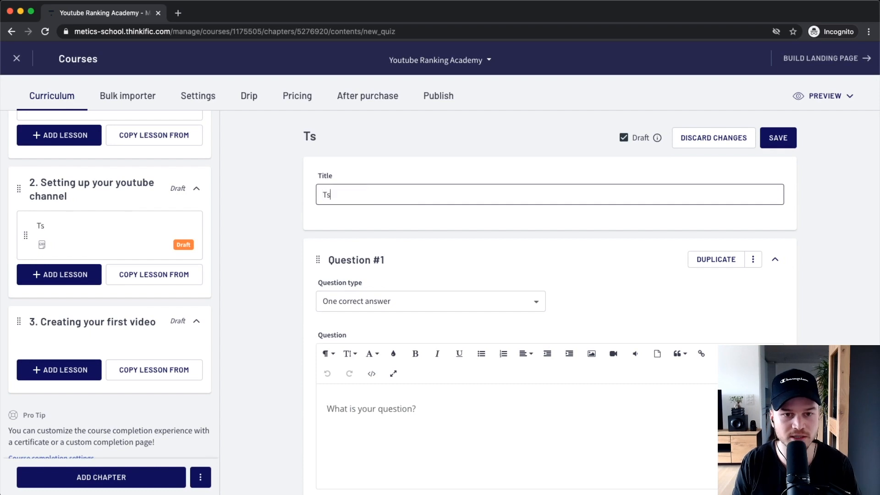
key("BackSpace")
type("est yourself")
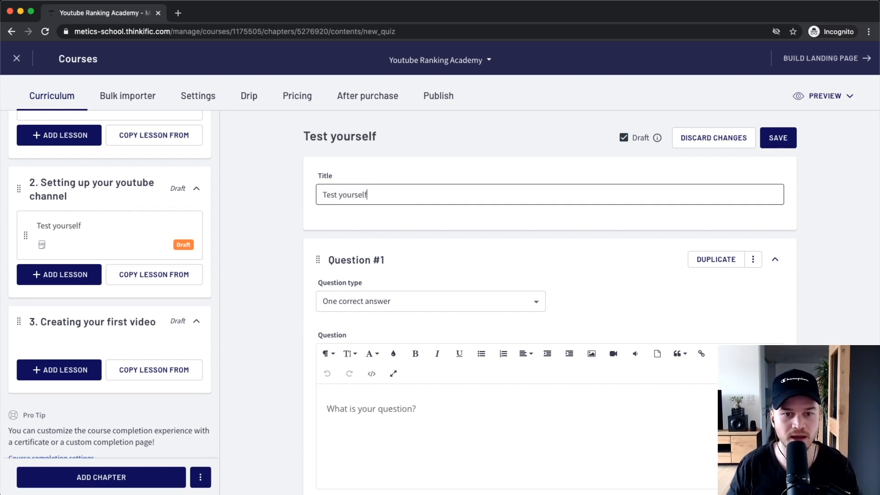
Replace the placeholder text of the quiz's first question with "Youtube belongs to..."
scroll(417, 225, "down", 2)
scroll(384, 365, "up", 2)
scroll(401, 362, "down", 1)
left_click(390, 340)
left_click_drag(444, 336, 307, 339)
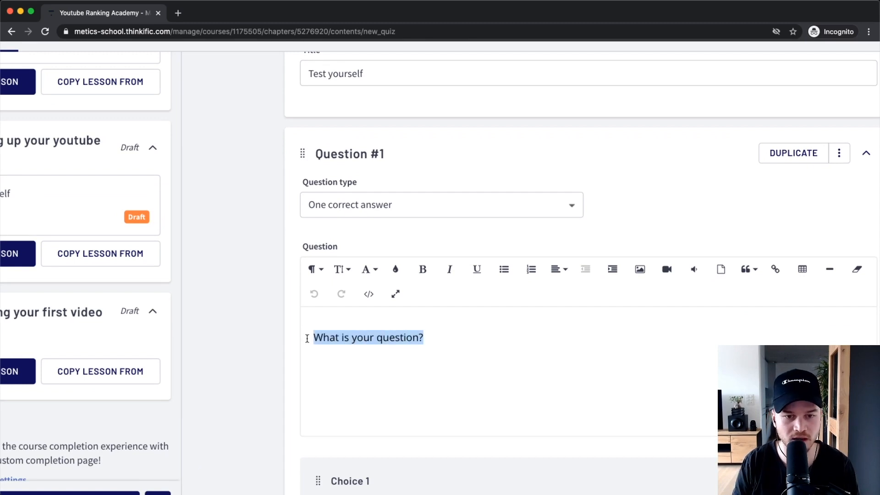
type("YOutu")
key("BackSpace")
key("BackSpace")
key("BackSpace")
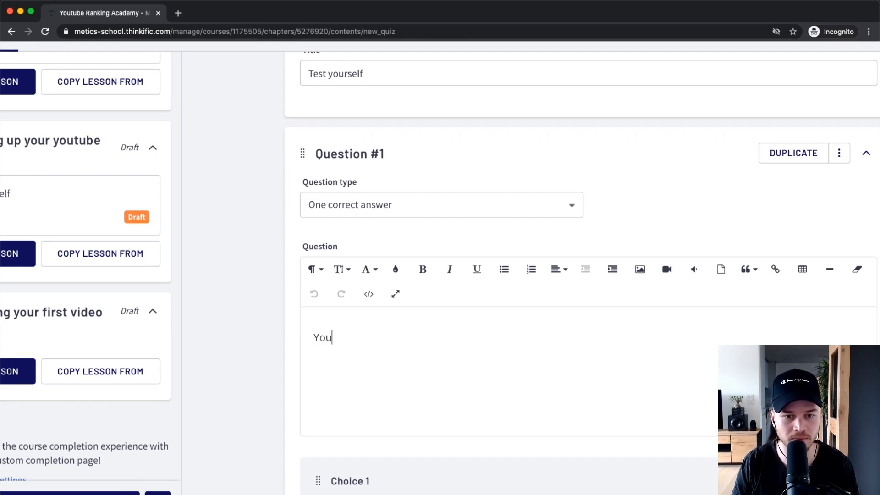
type("tube belongs to...")
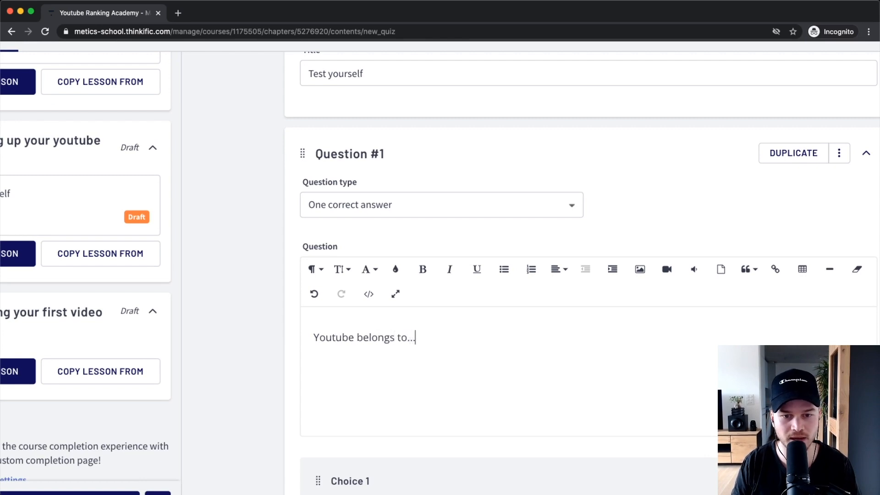
Set the first question's answer choices to "Google" for Choice 1 and "Facebook" for Choice 2
scroll(355, 332, "down", 6)
left_click_drag(356, 331, 294, 305)
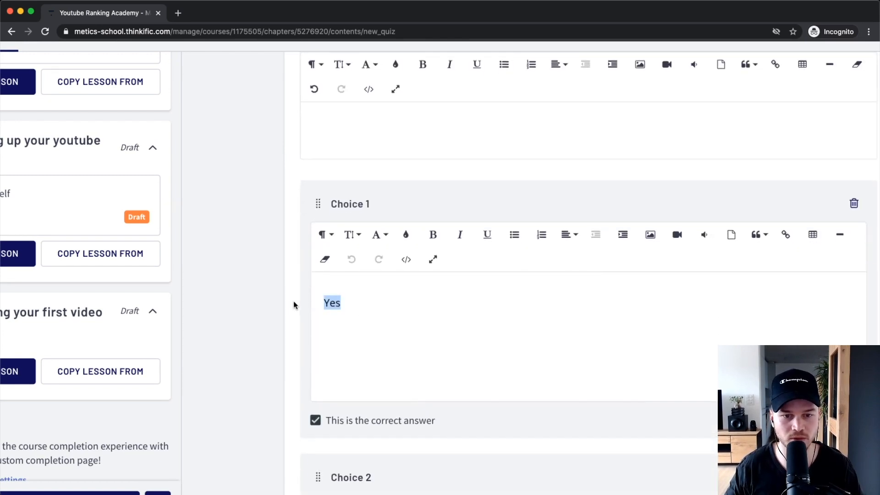
type("Google")
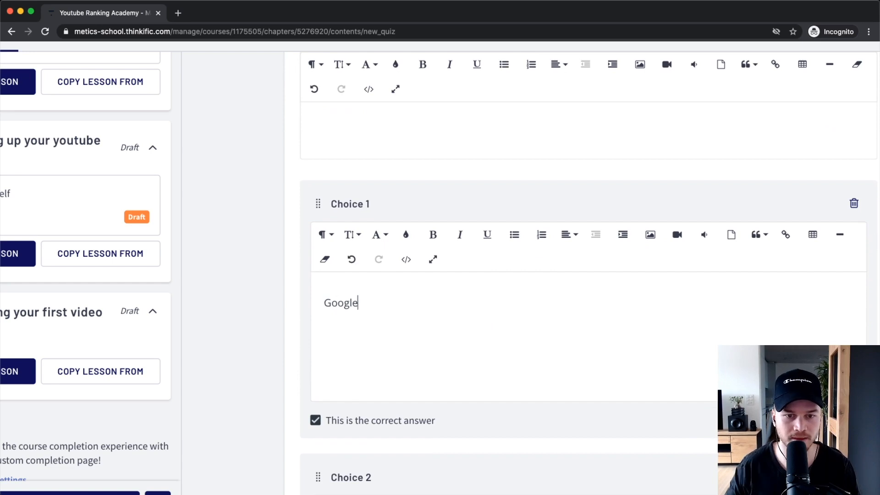
scroll(312, 323, "down", 4)
left_click_drag(349, 395, 306, 393)
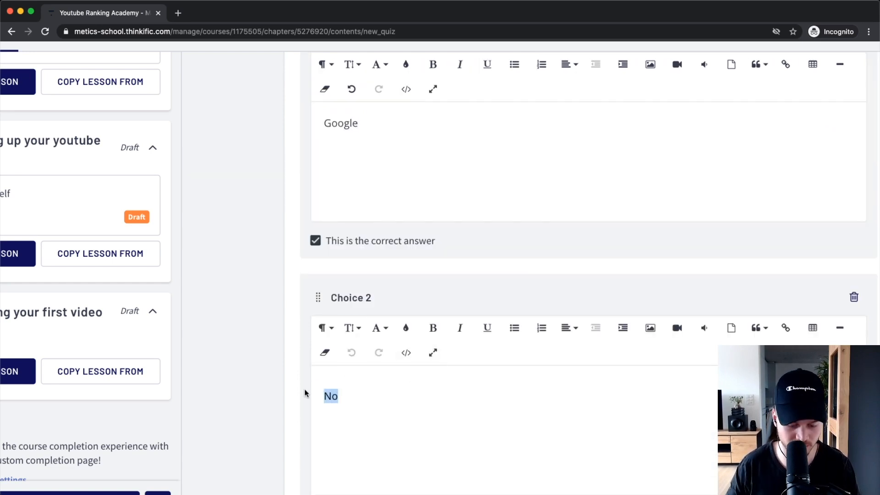
type("Facebook")
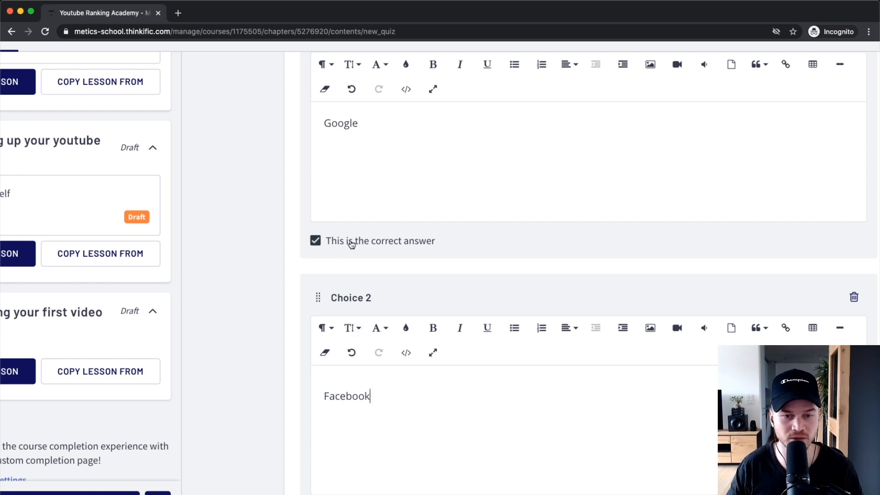
Check the quiz's question, choices and explanation area, and save the "Test yourself" quiz lesson
scroll(335, 242, "up", 5)
scroll(334, 245, "down", 8)
scroll(392, 326, "down", 5)
scroll(458, 357, "down", 2)
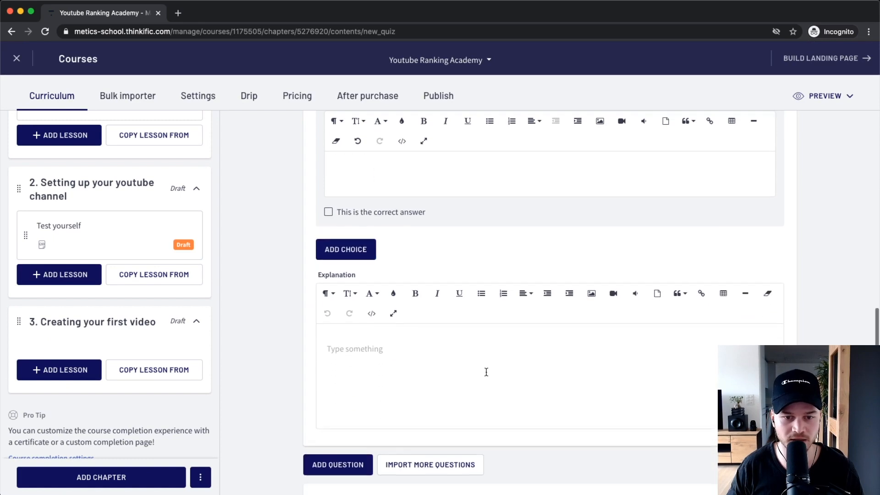
scroll(487, 365, "up", 15)
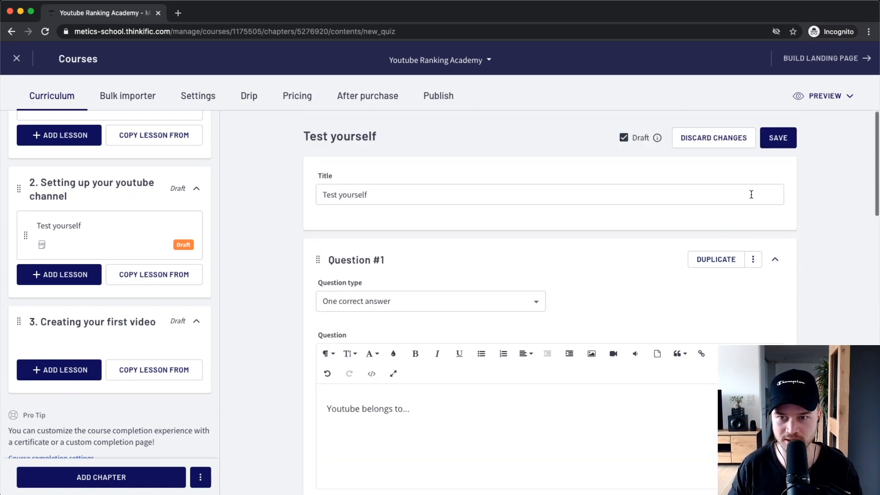
left_click(776, 138)
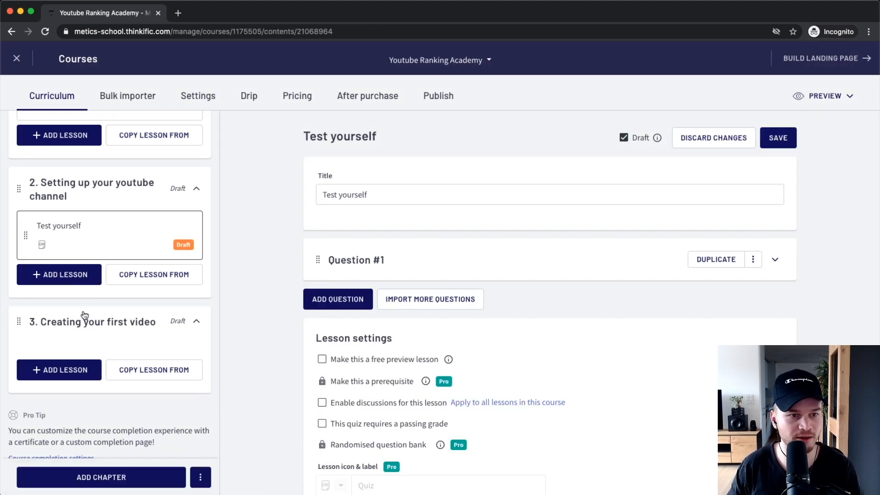
Open the "How the algorithm works" lesson in the first chapter and look over its video, optional content and lesson settings
scroll(83, 337, "up", 5)
scroll(71, 333, "down", 2)
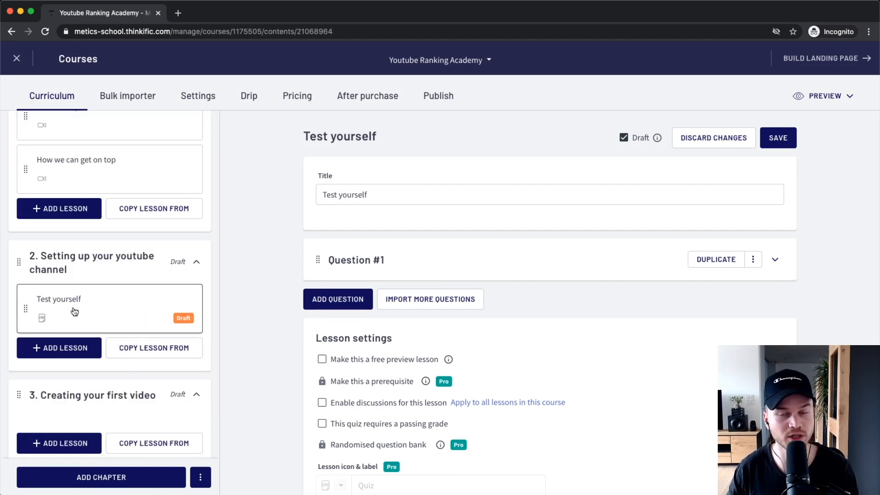
scroll(74, 312, "up", 3)
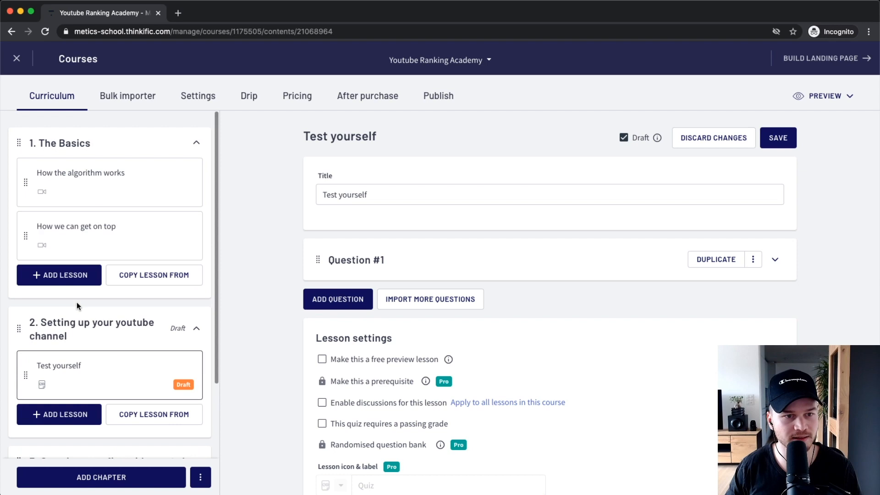
scroll(76, 302, "down", 6)
scroll(78, 308, "up", 3)
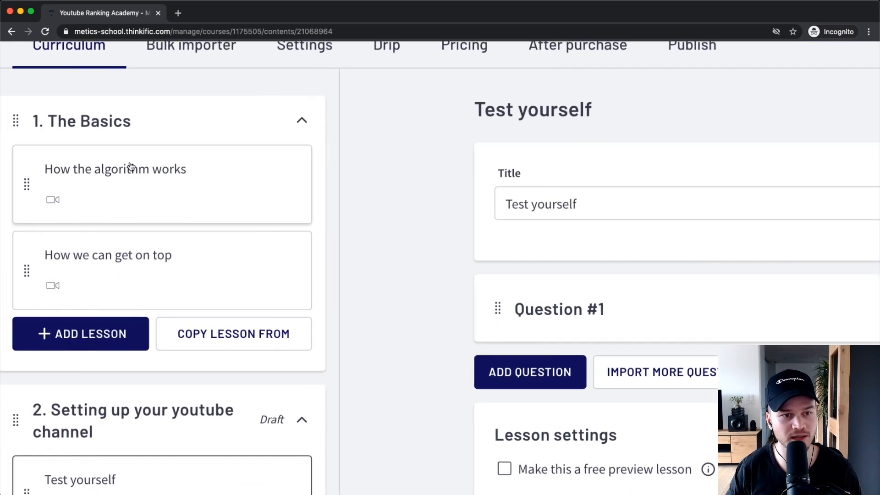
scroll(142, 167, "left", 1)
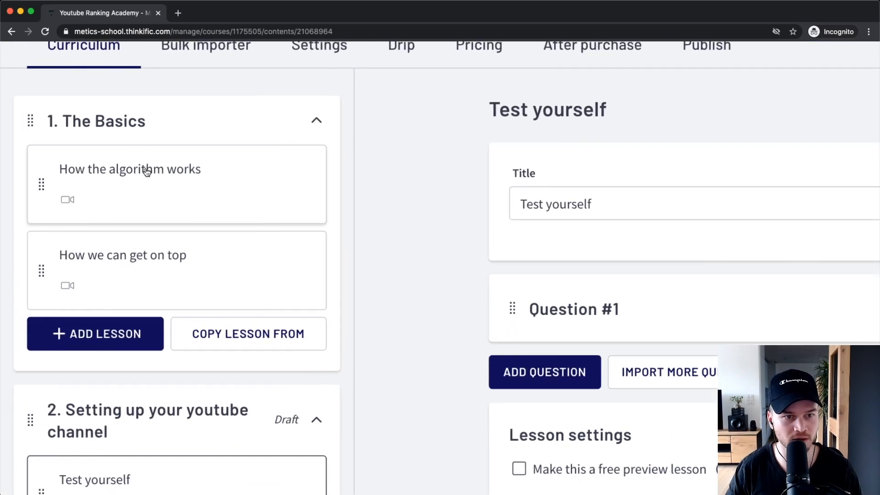
left_click(147, 172)
scroll(634, 241, "right", 5)
scroll(489, 210, "down", 2)
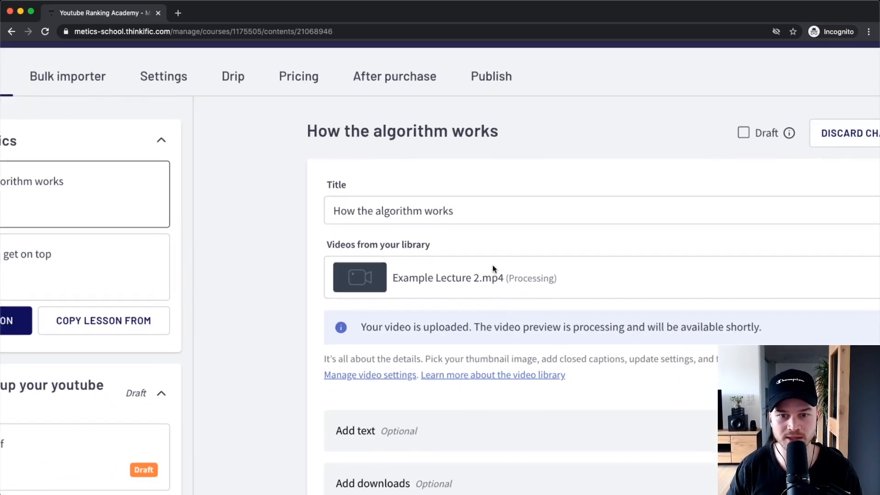
scroll(493, 269, "down", 5)
scroll(435, 357, "down", 1)
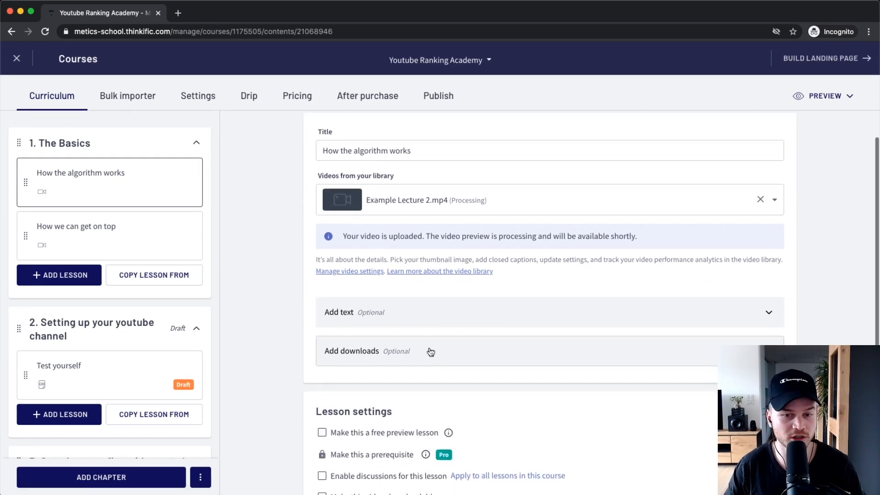
Add the text "Watch this first.... download it here." to the "How the algorithm works" video lesson
scroll(424, 342, "up", 5)
left_click(410, 290)
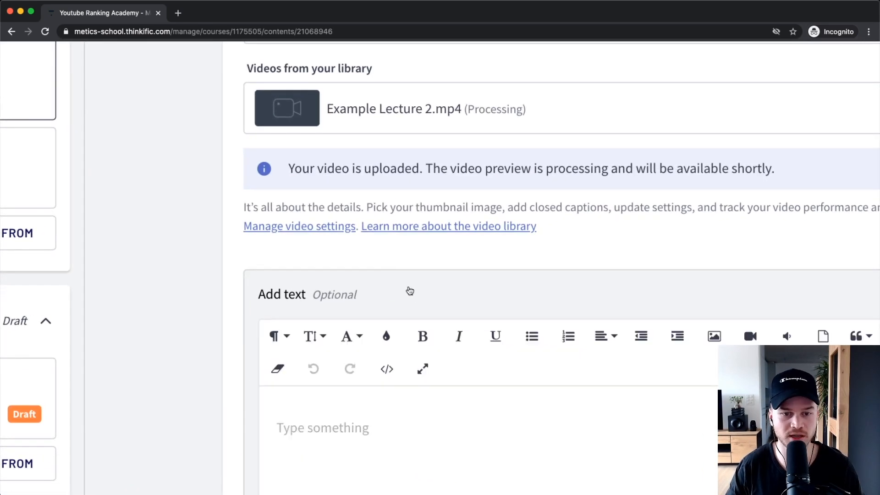
scroll(350, 364, "down", 4)
left_click(314, 251)
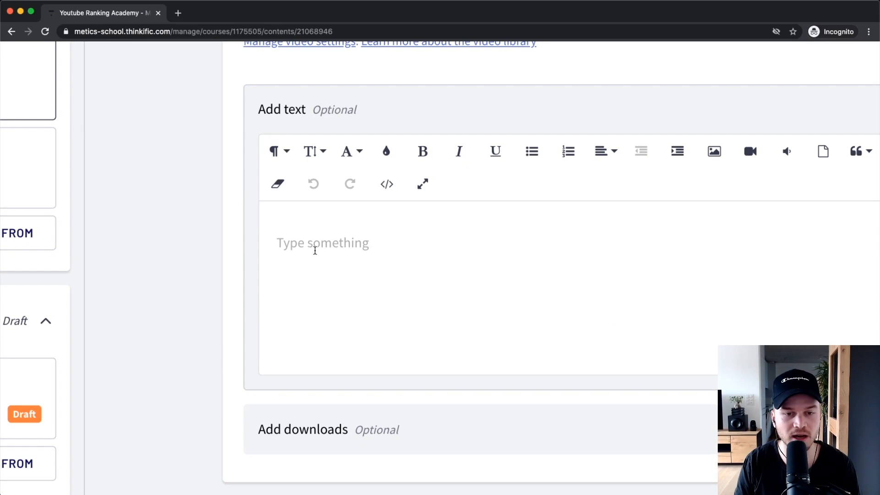
type("Watch this v")
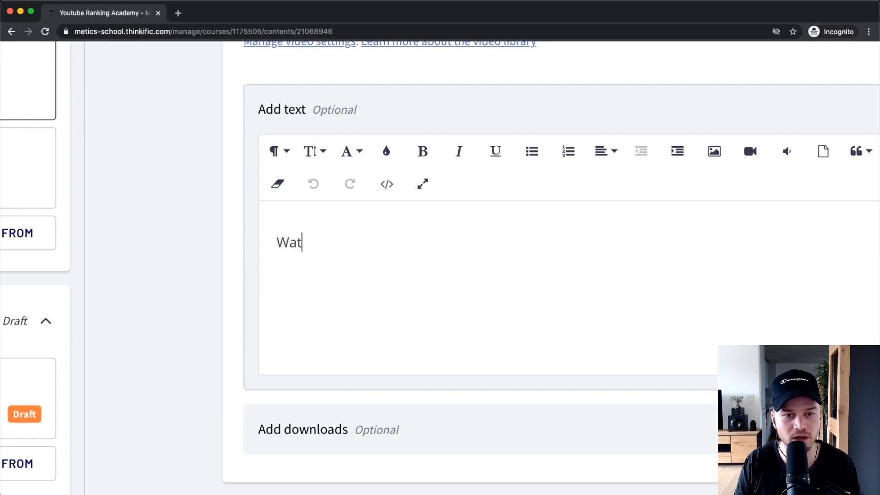
type("f")
key("BackSpace")
key("BackSpace")
type("first....")
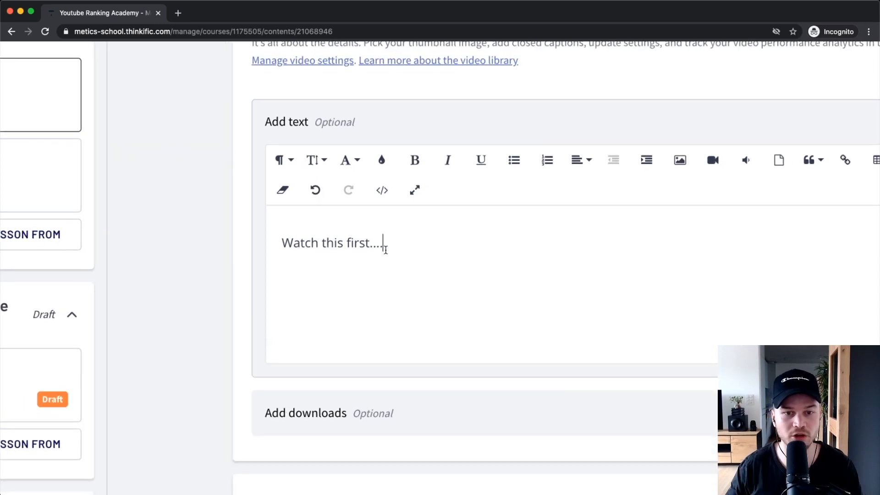
type(" download ")
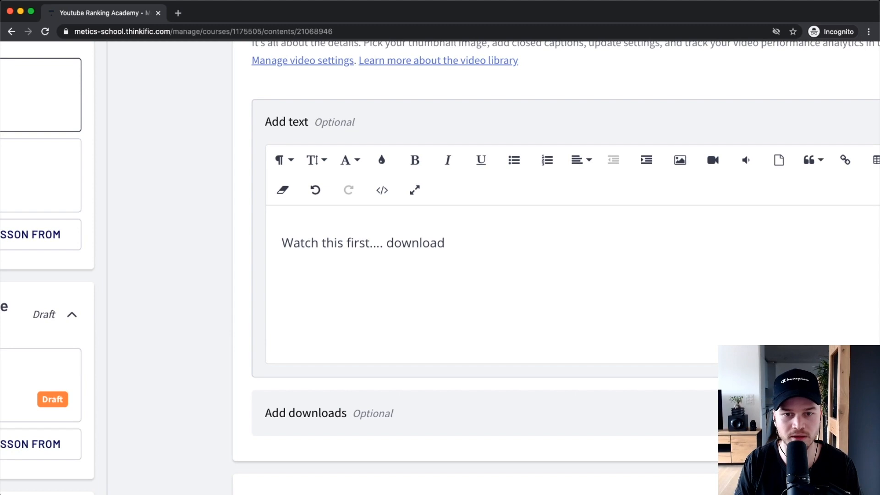
type("it here")
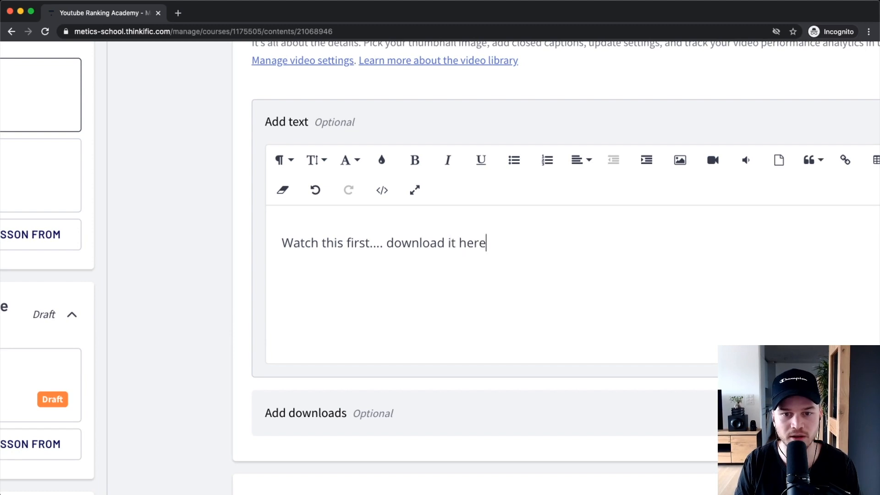
type(".")
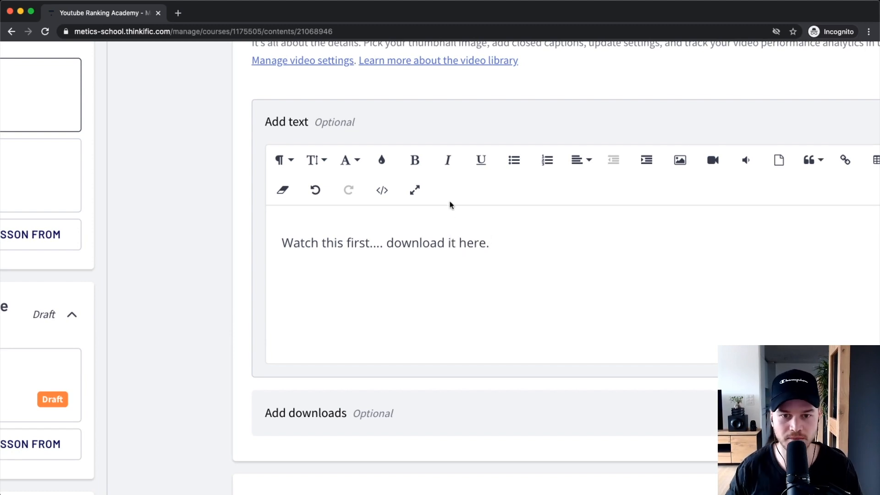
left_click_drag(459, 242, 484, 243)
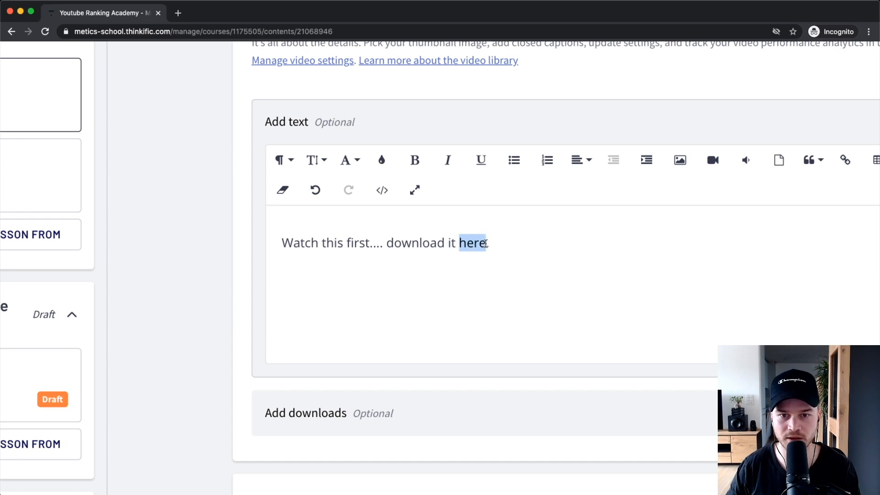
scroll(490, 243, "right", 5)
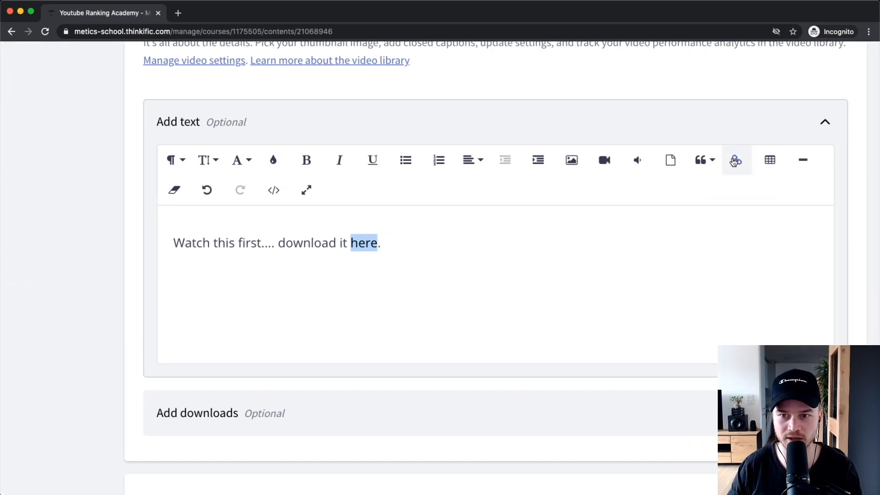
left_click(734, 162)
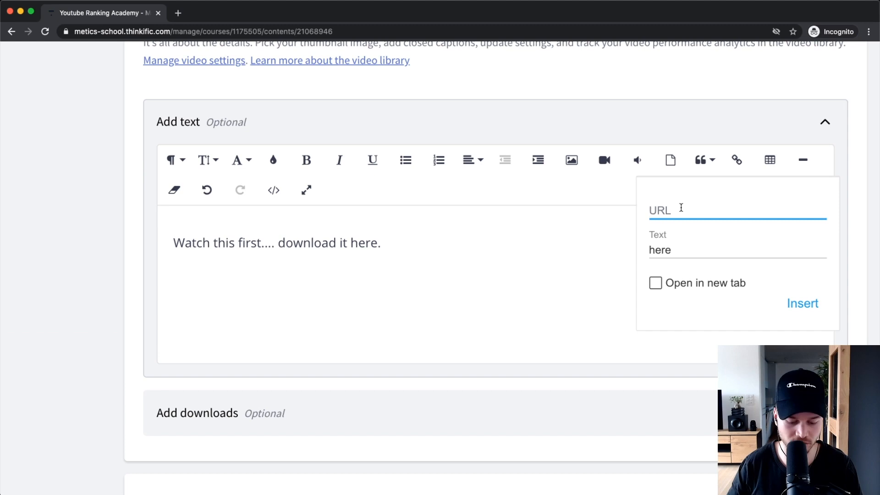
type("httos")
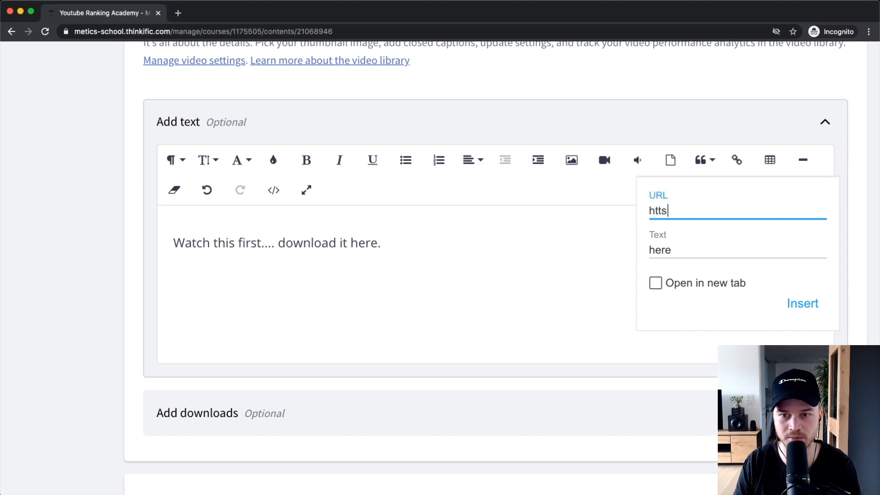
key("BackSpace")
key("BackSpace")
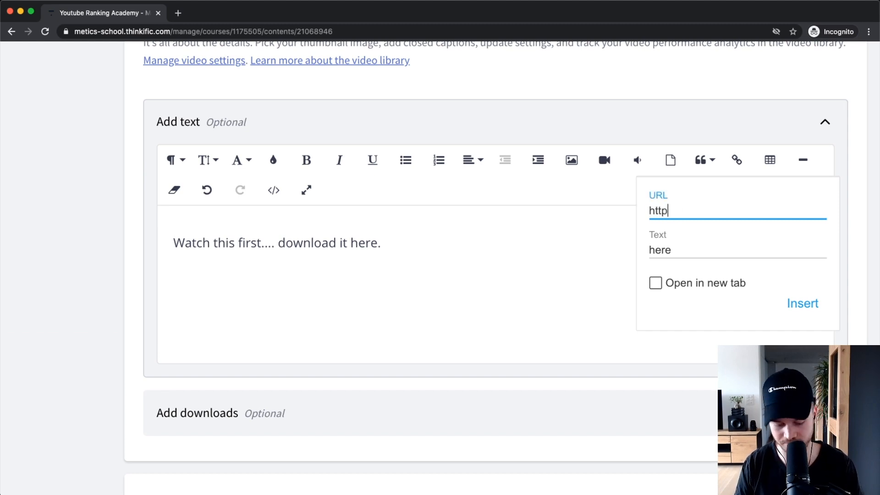
type("ps://google.com")
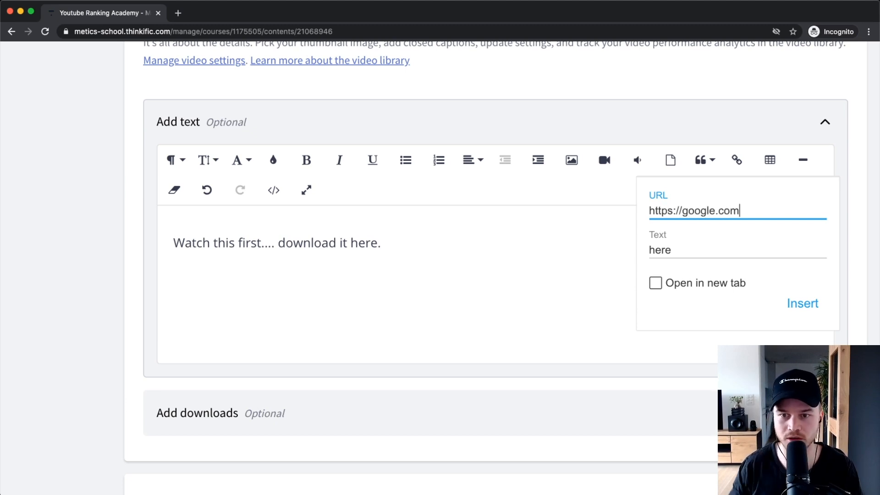
left_click(789, 299)
left_click(336, 259)
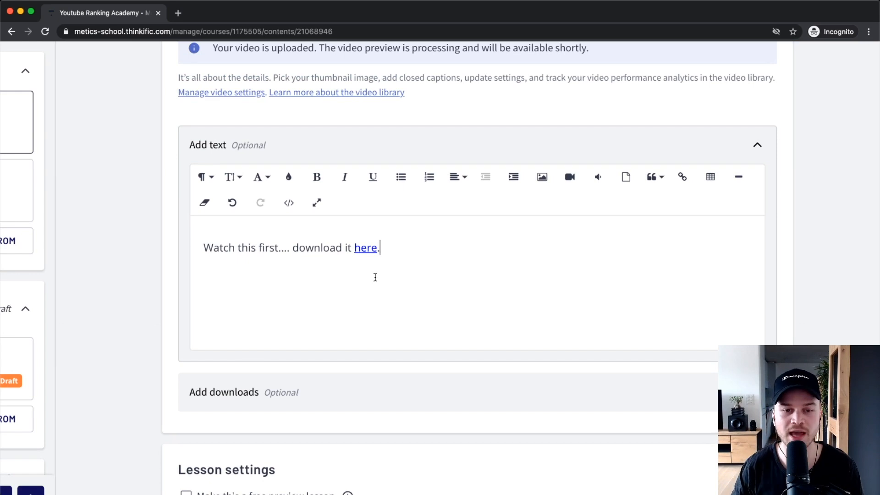
Upload "Youtube Checklist.pdf" from the Thinkific Tutorial folder on the Desktop as a download for the lesson
scroll(369, 311, "down", 3)
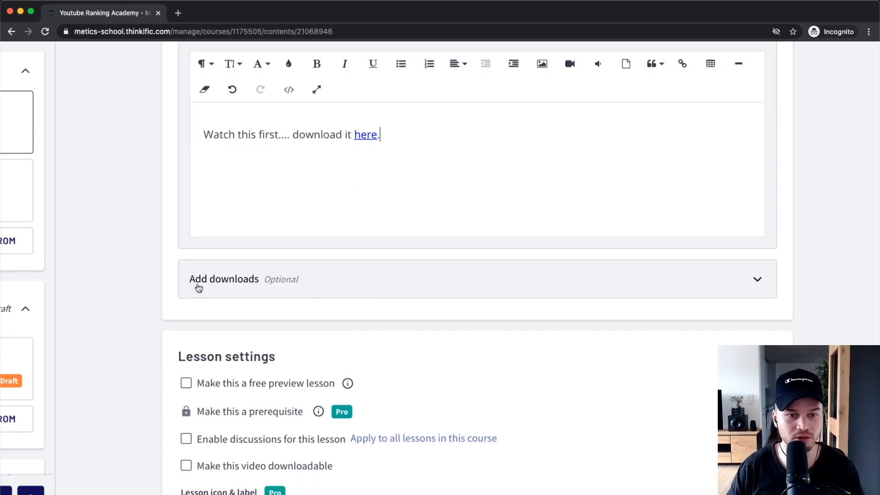
left_click(308, 276)
scroll(387, 306, "down", 1)
scroll(388, 307, "down", 1)
left_click(494, 309)
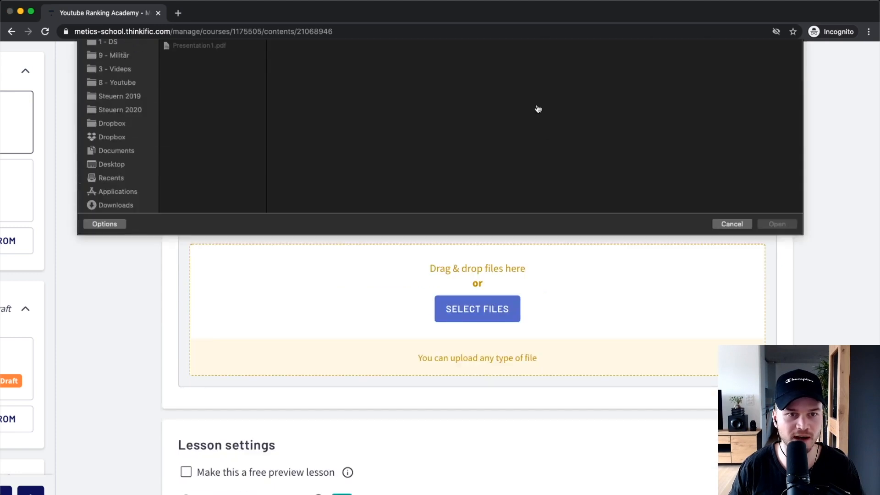
left_click(406, 52)
left_click(420, 61)
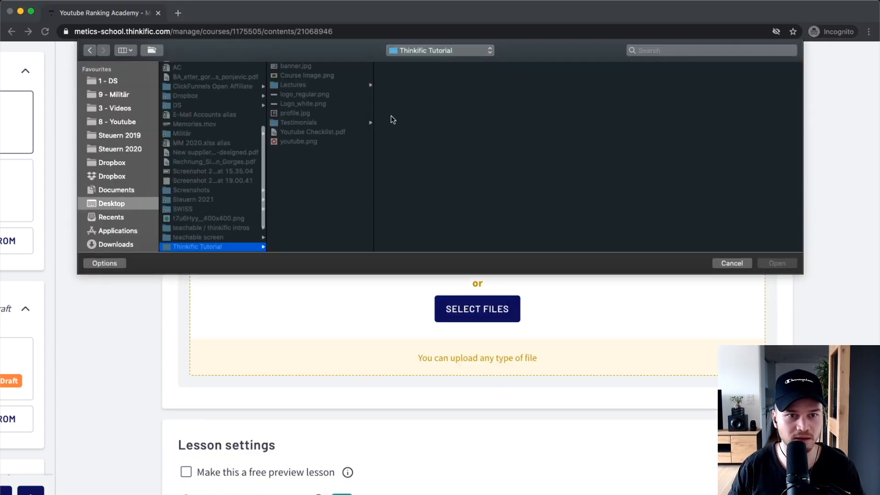
left_click(313, 131)
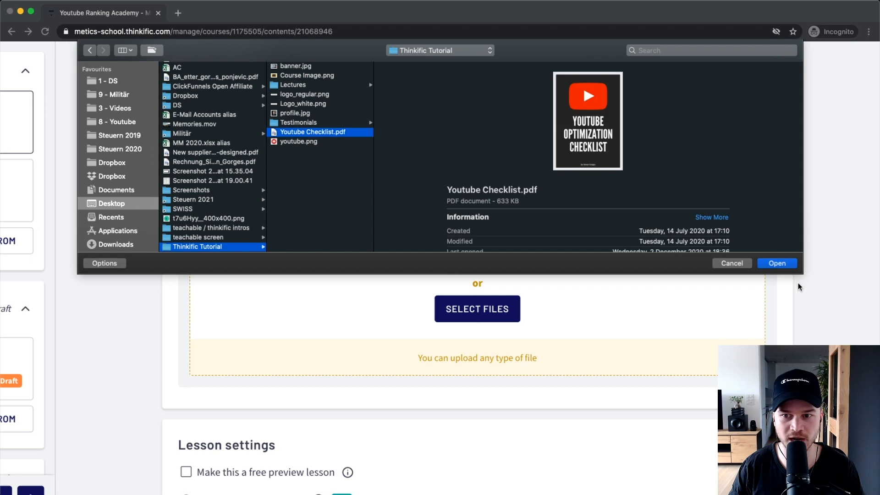
left_click(780, 263)
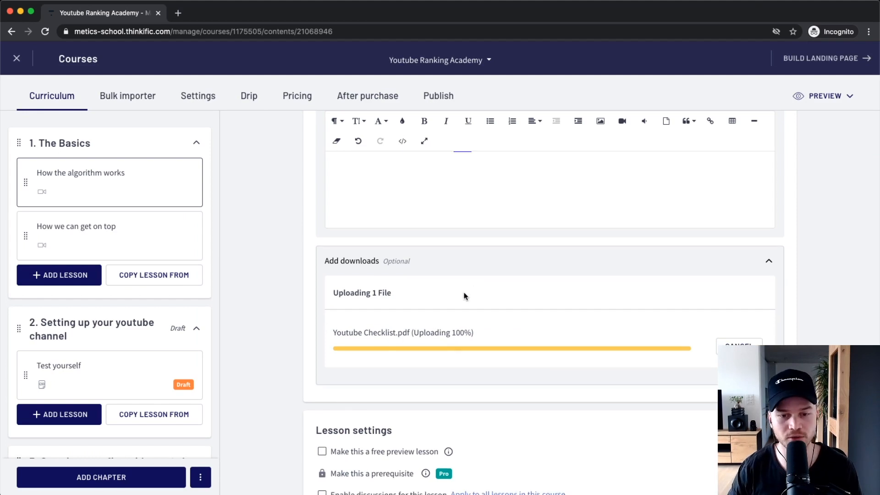
Make "How the algorithm works" a free preview lesson and enable discussions for it
scroll(274, 329, "down", 5)
scroll(334, 298, "up", 5)
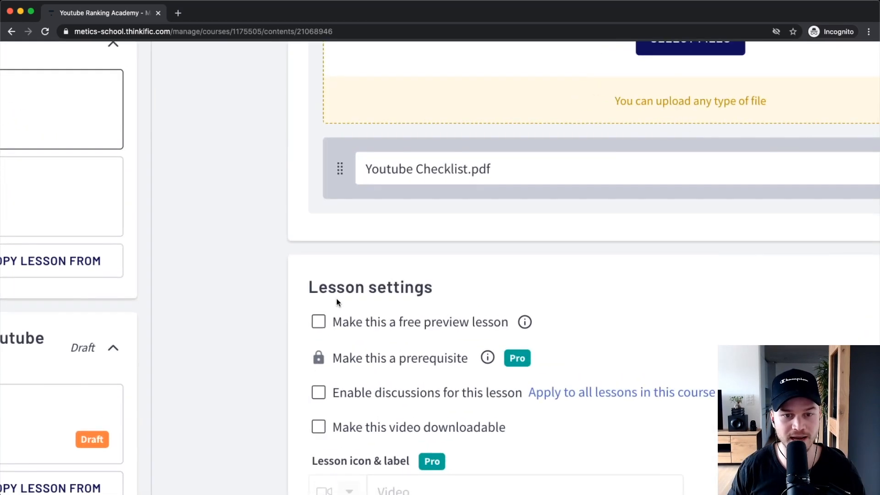
scroll(336, 298, "down", 2)
scroll(337, 299, "right", 1)
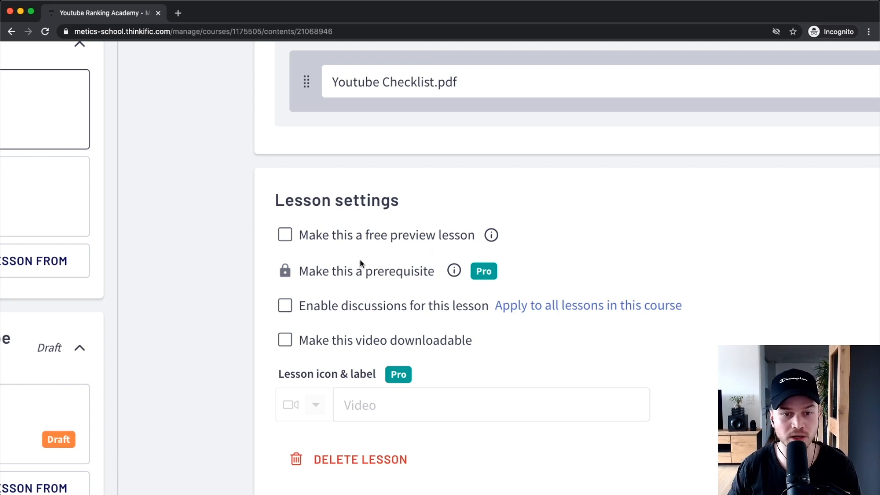
left_click(287, 237)
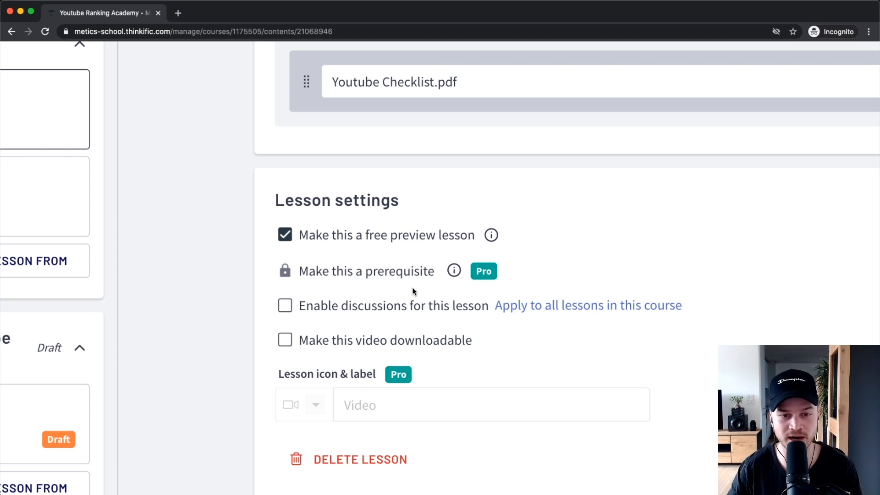
scroll(403, 284, "down", 2)
left_click(288, 254)
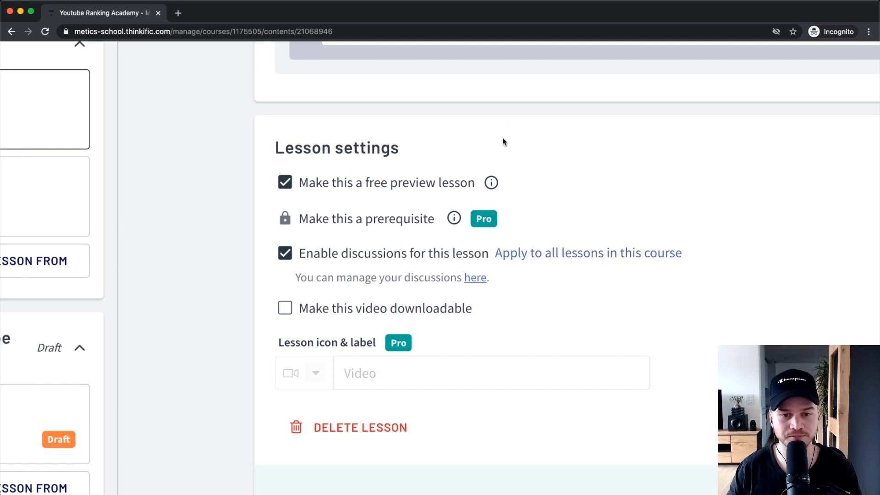
Check the remaining lesson settings and save the "How the algorithm works" lesson
scroll(267, 334, "down", 1)
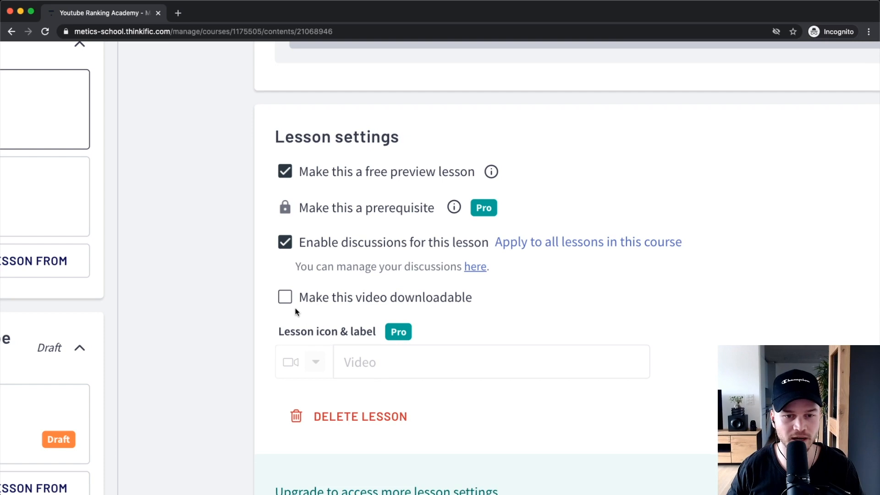
scroll(295, 310, "down", 2)
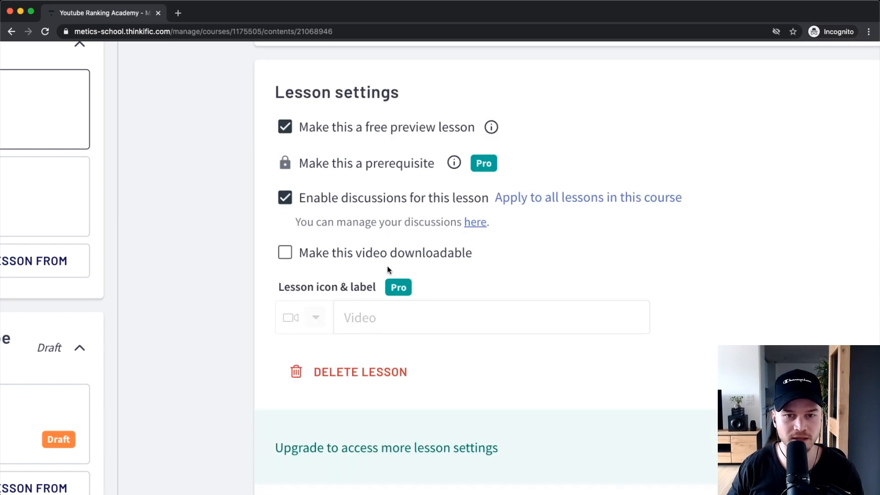
mouse_move(449, 171)
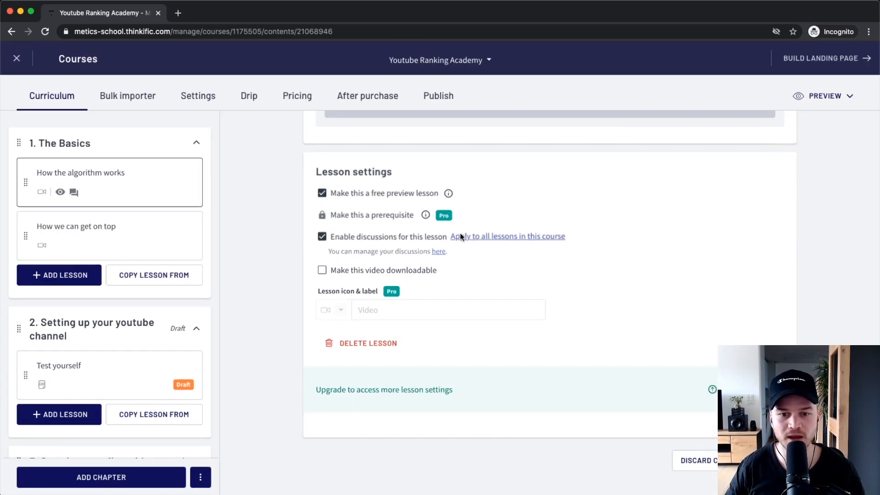
scroll(707, 264, "up", 10)
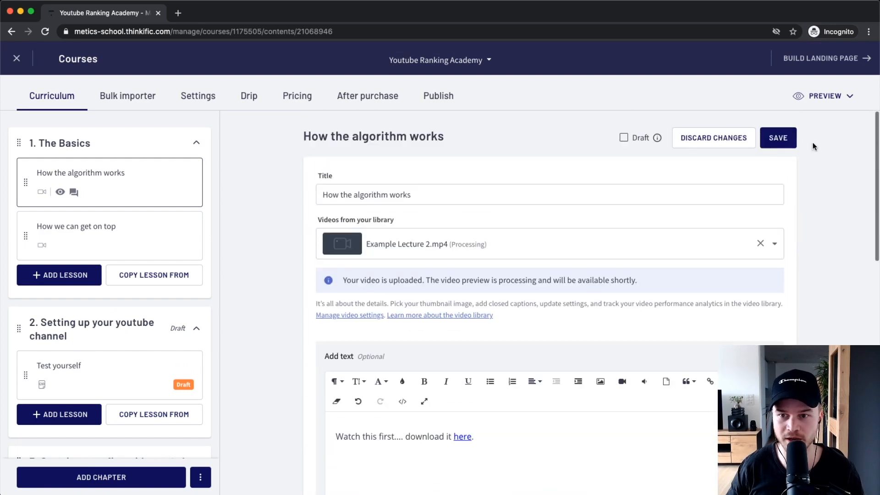
left_click(785, 142)
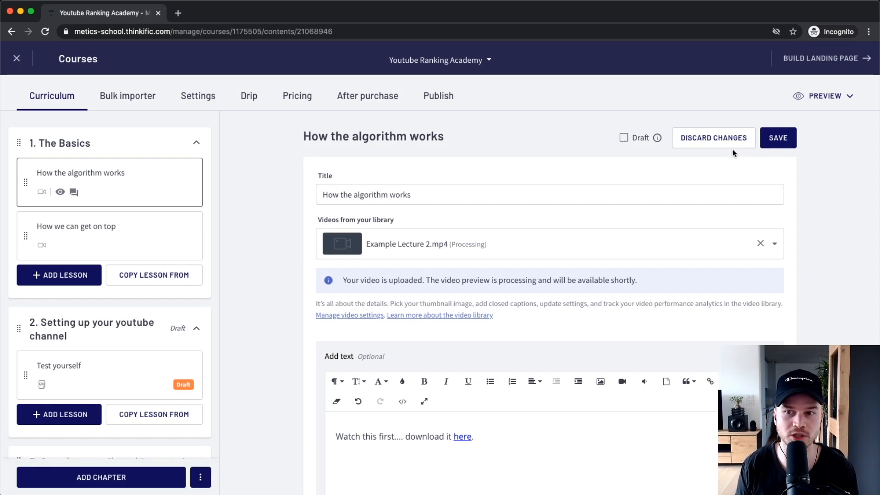
Preview the current lesson and look over its course outline, including the chapters, lessons and progress area
left_click(831, 95)
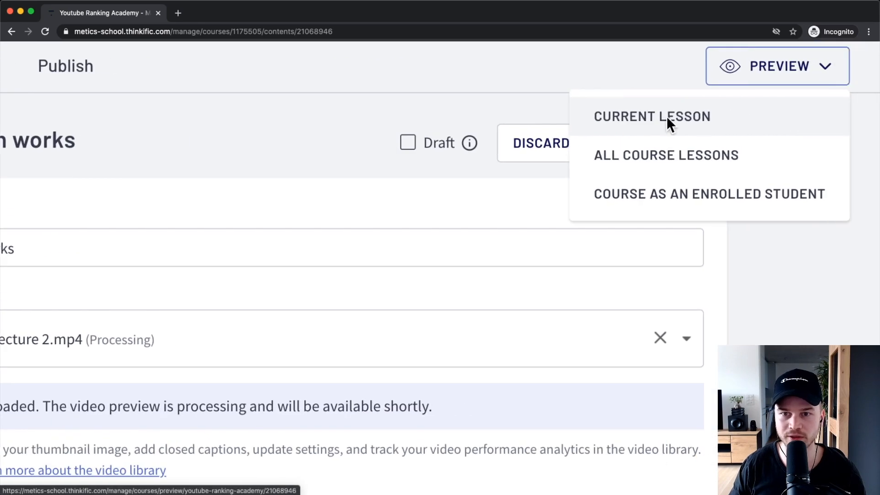
left_click(667, 118)
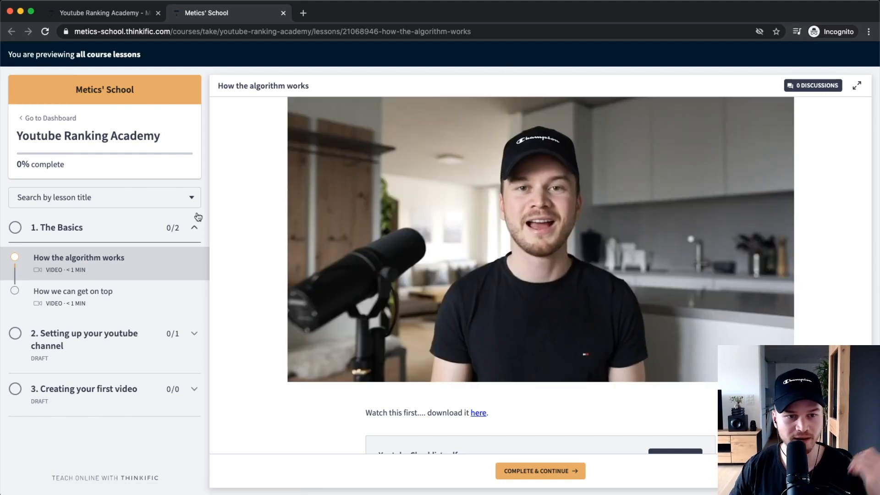
scroll(174, 303, "up", 5)
scroll(183, 252, "left", 3)
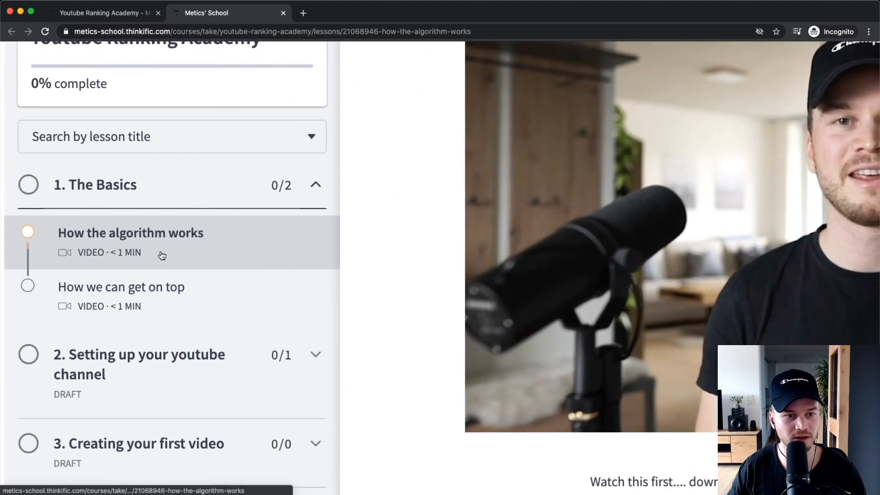
scroll(137, 320, "down", 2)
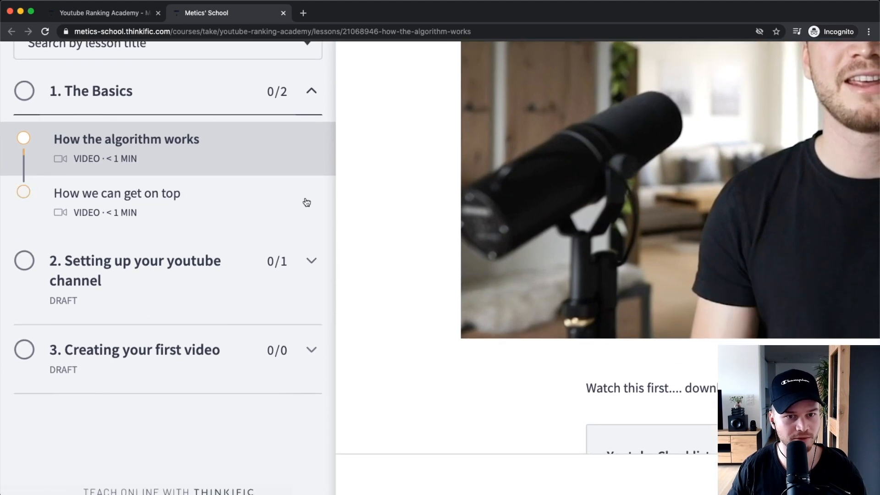
left_click(305, 269)
left_click(294, 192)
left_click(295, 104)
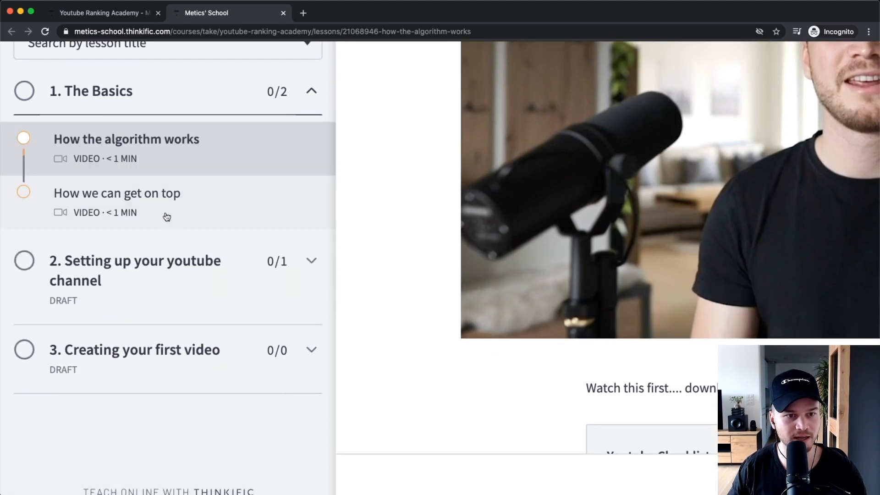
scroll(161, 260, "down", 5)
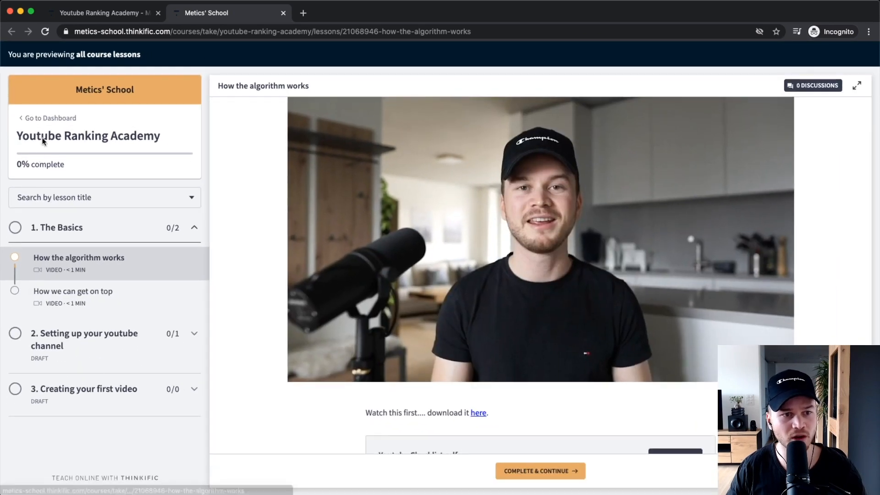
scroll(78, 155, "up", 5)
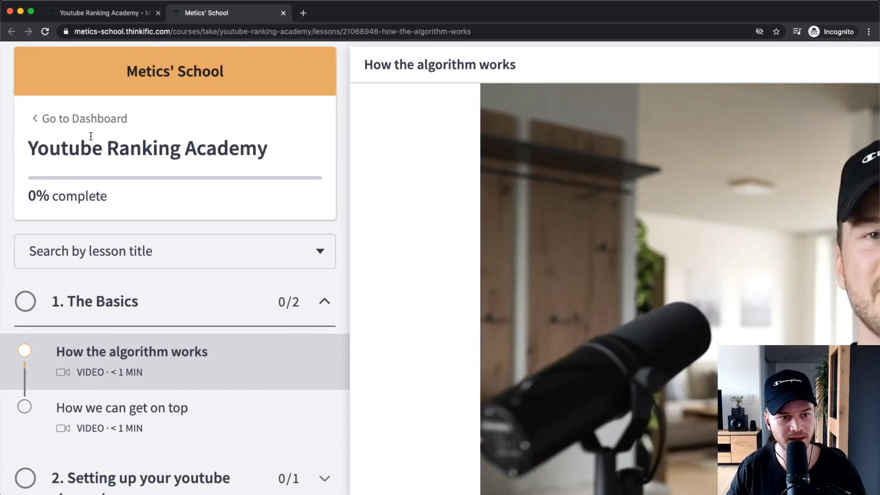
Check the lesson title search in the course preview, and play and pause the "How the algorithm works" video
scroll(184, 188, "down", 5)
left_click(106, 201)
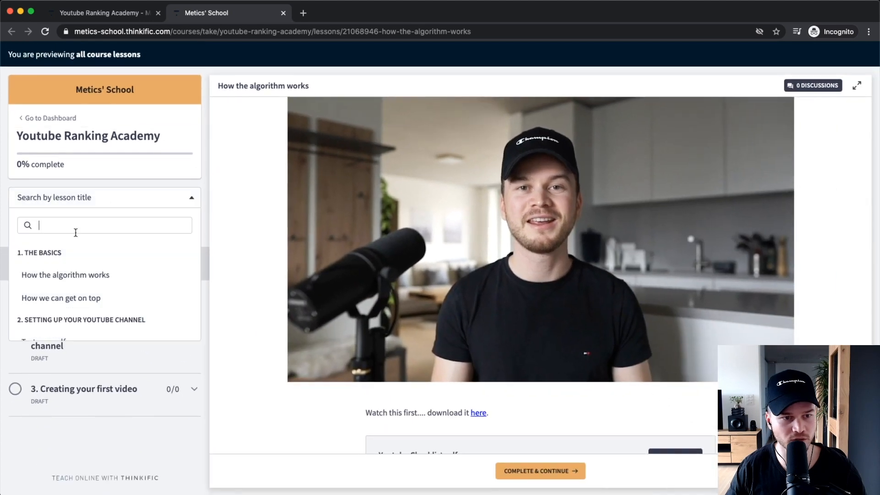
left_click(205, 215)
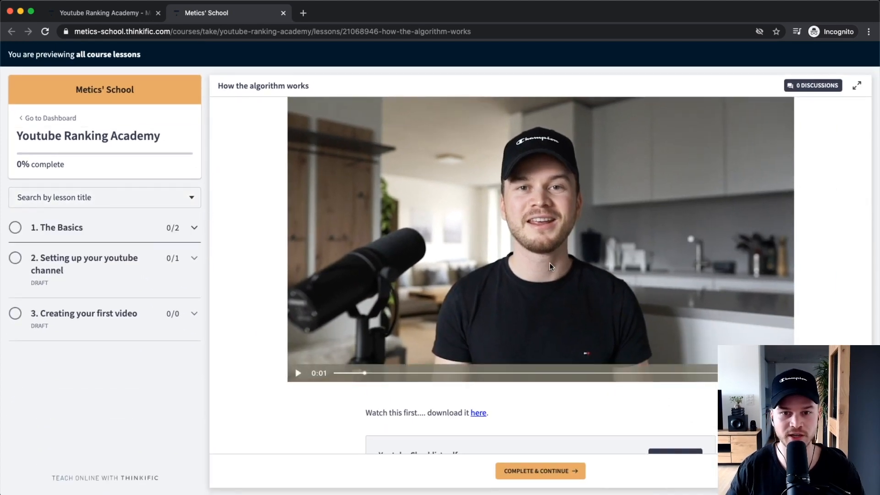
left_click(543, 203)
left_click(462, 282)
Read the text below the video, open the Youtube Checklist.pdf download to view it, and close the file
scroll(460, 280, "down", 2)
scroll(430, 338, "up", 5)
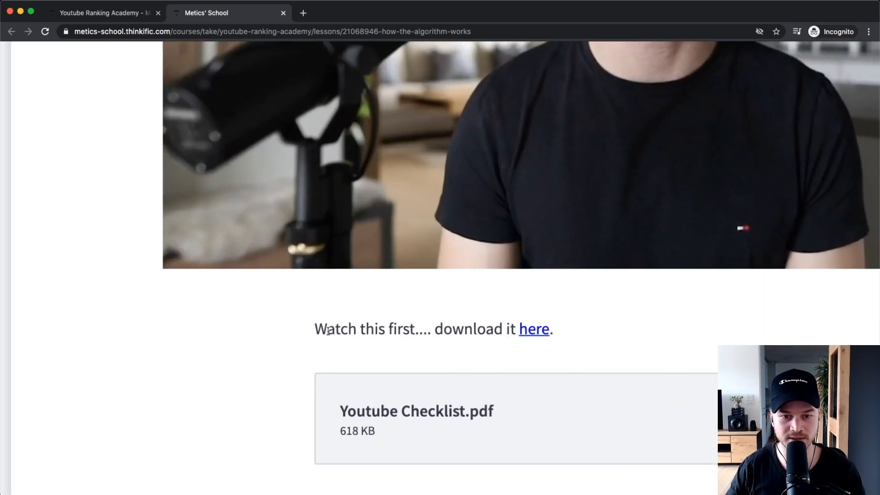
left_click_drag(317, 329, 531, 339)
left_click(623, 317)
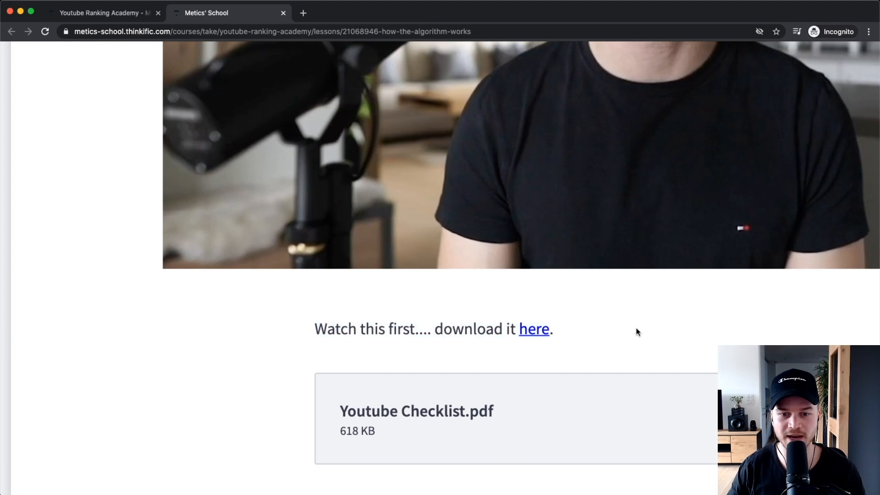
scroll(637, 331, "down", 5)
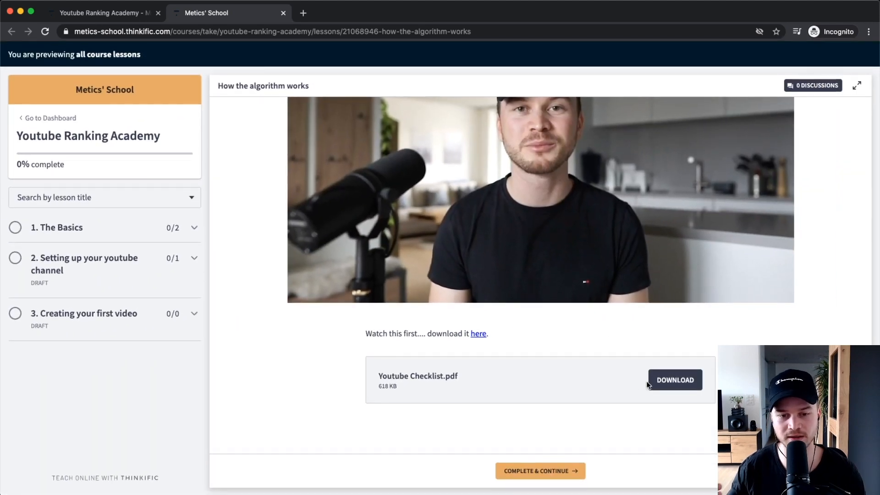
scroll(646, 381, "up", 3)
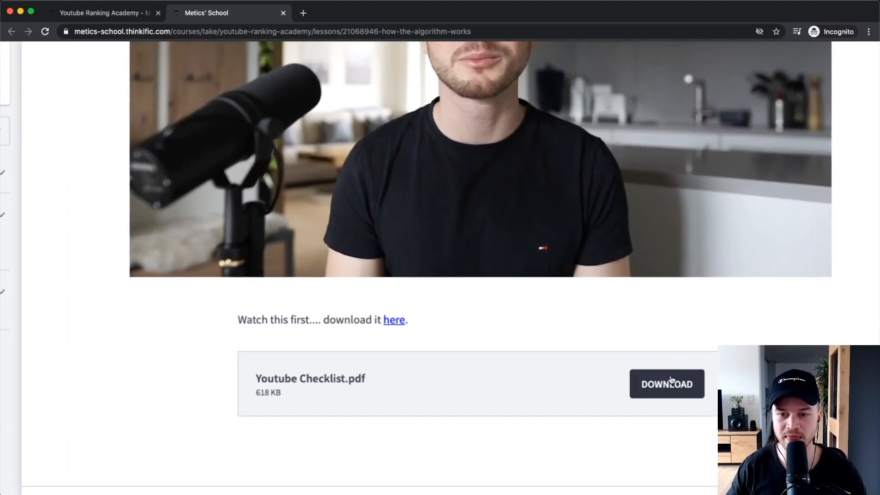
scroll(661, 386, "down", 3)
left_click(667, 364)
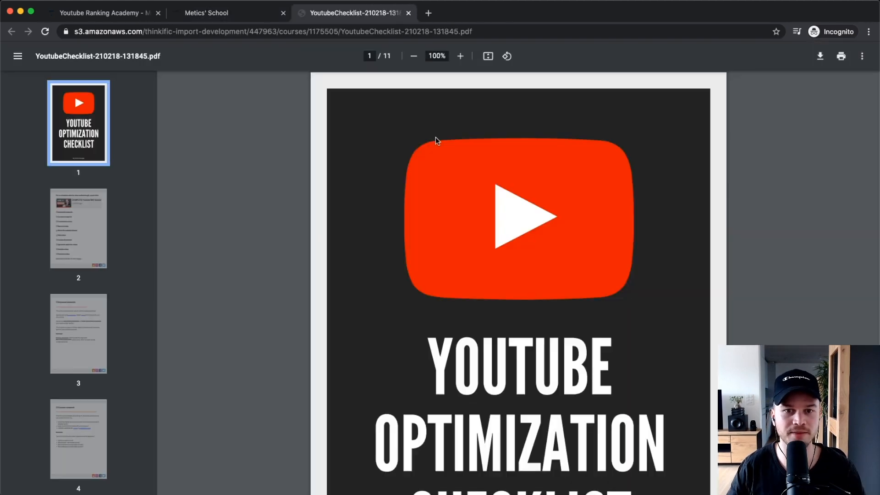
right_click(426, 157)
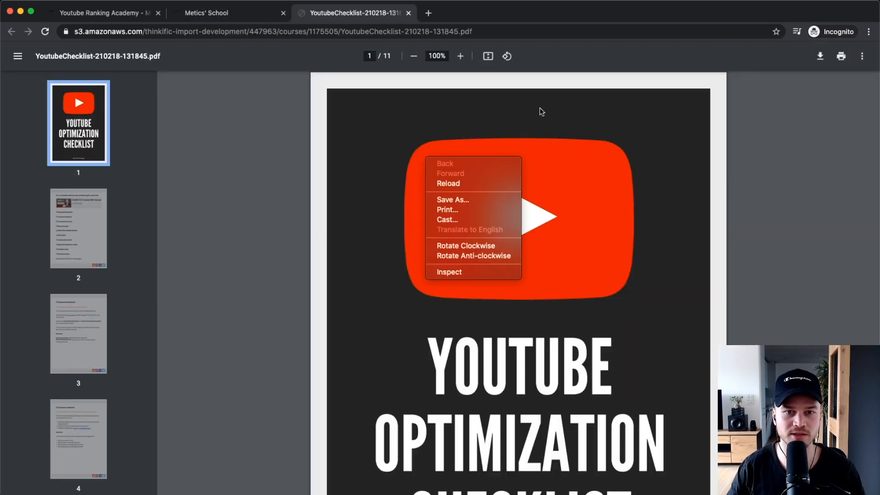
left_click(401, 17)
left_click(408, 13)
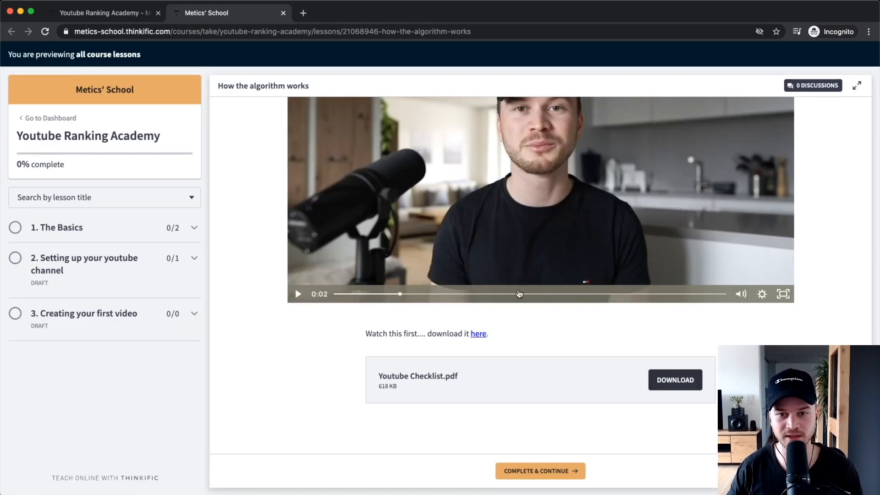
Complete the previewed lesson, check the progress on continuing to "How we can get on top", and close the preview
scroll(543, 472, "up", 5)
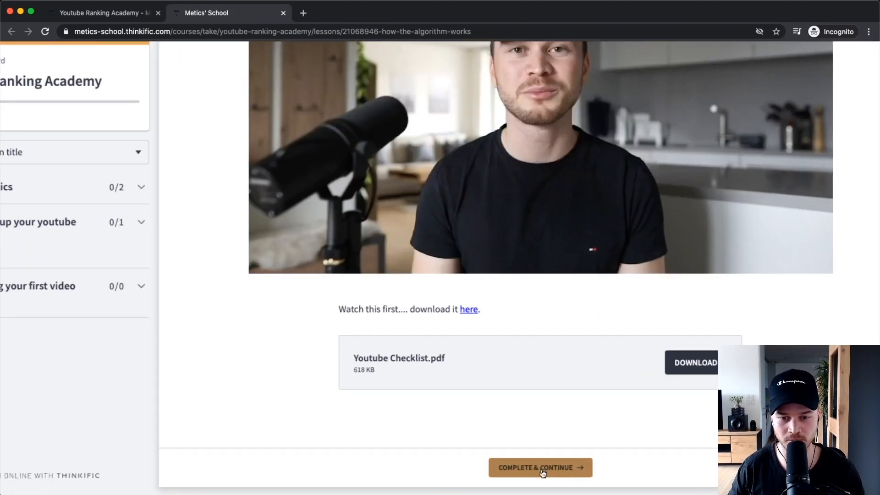
left_click(538, 453)
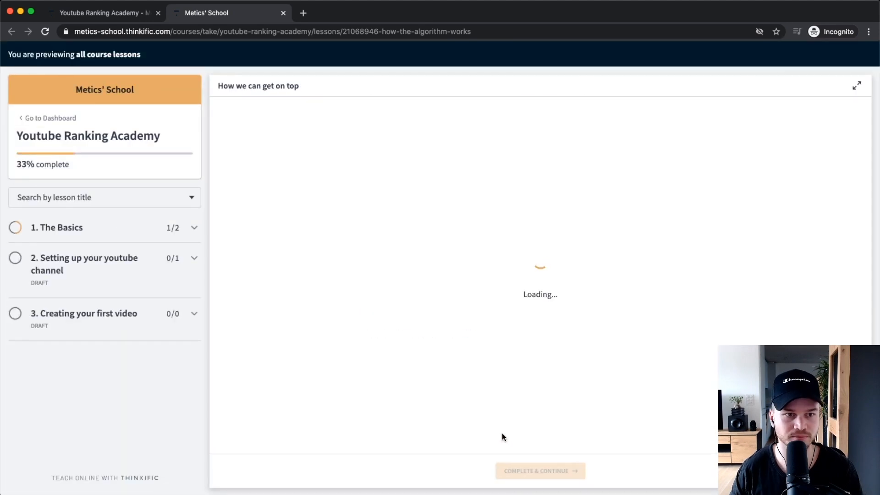
scroll(34, 148, "up", 5)
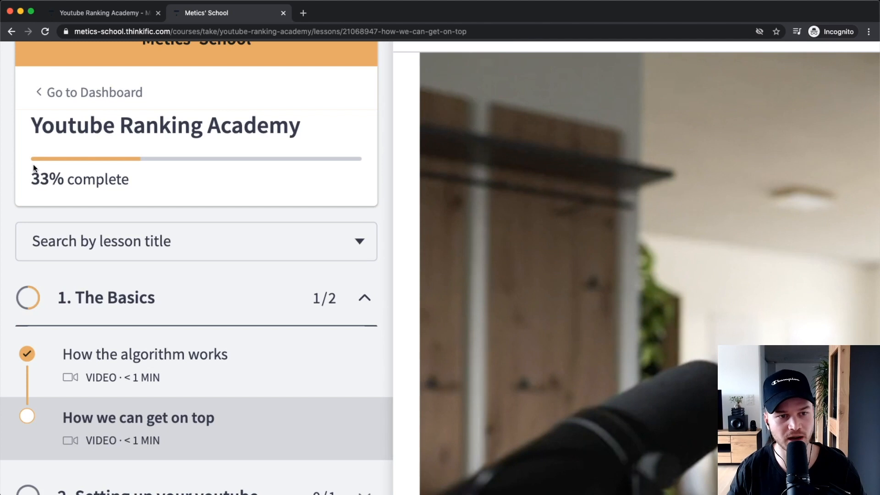
scroll(132, 291, "down", 3)
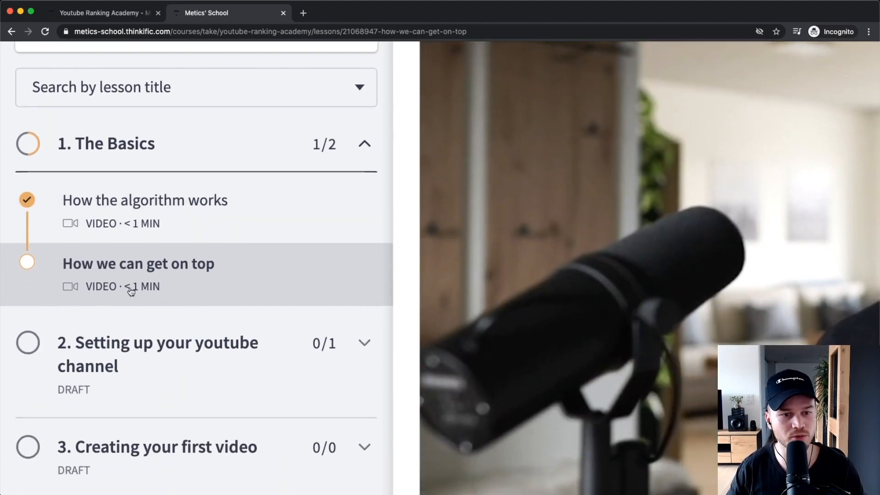
scroll(132, 291, "down", 5)
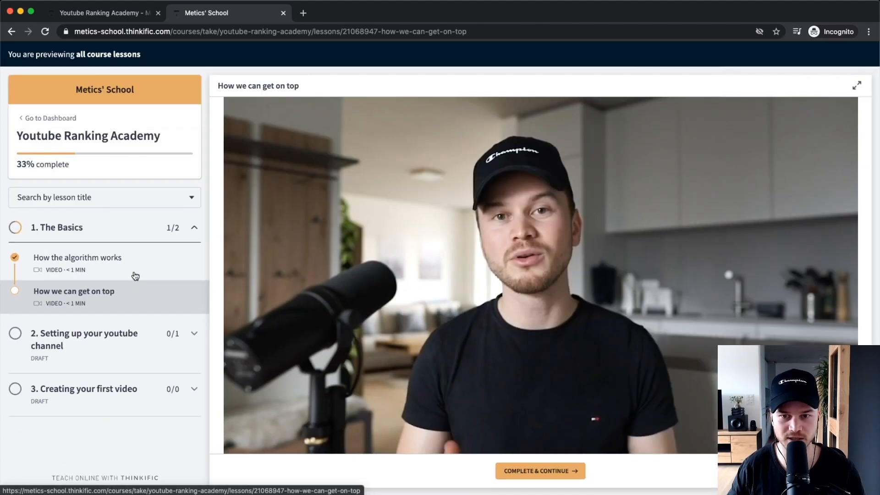
left_click(587, 252)
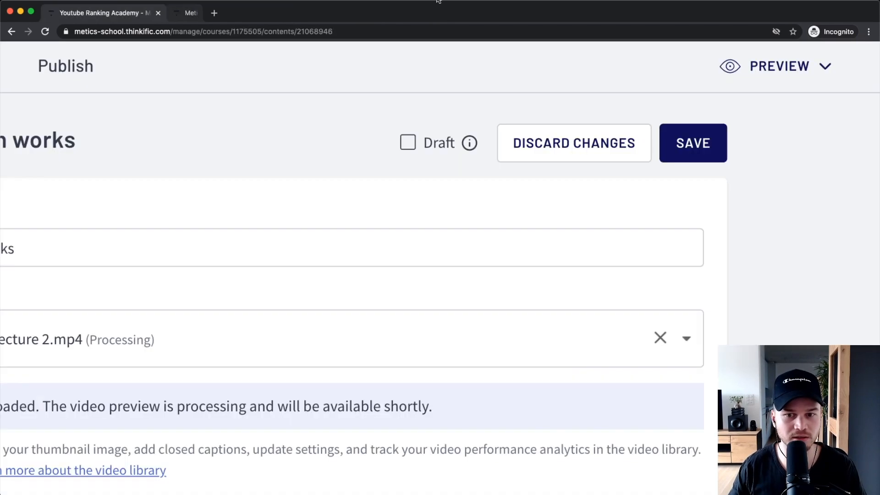
left_click(283, 13)
Show the available lesson types for the "Setting up your youtube channel" chapter and look them over
scroll(420, 191, "down", 5)
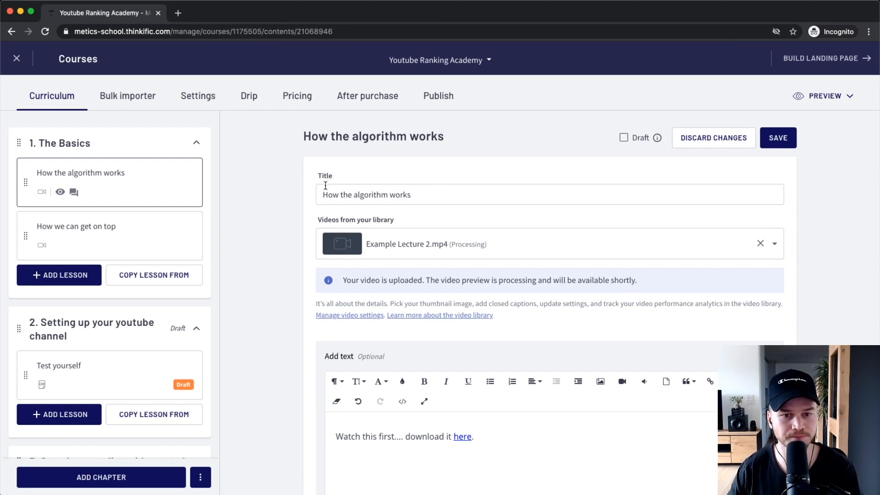
scroll(255, 268, "down", 4)
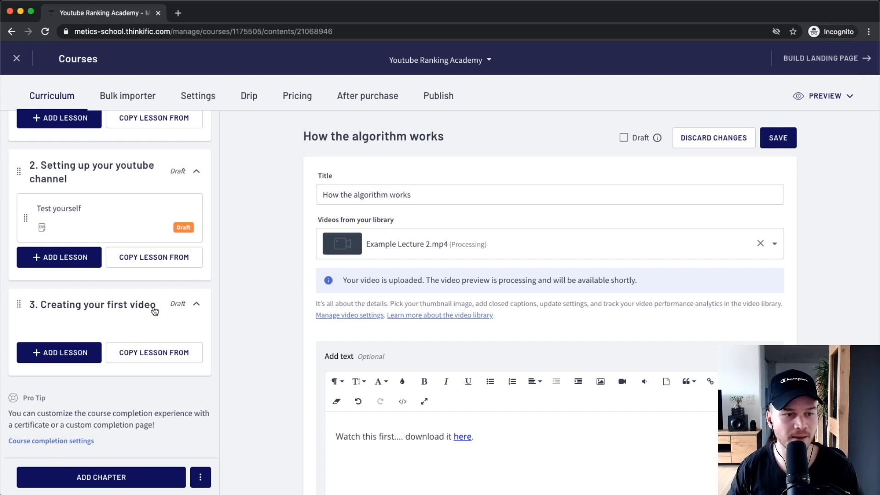
left_click(62, 260)
scroll(87, 351, "up", 5)
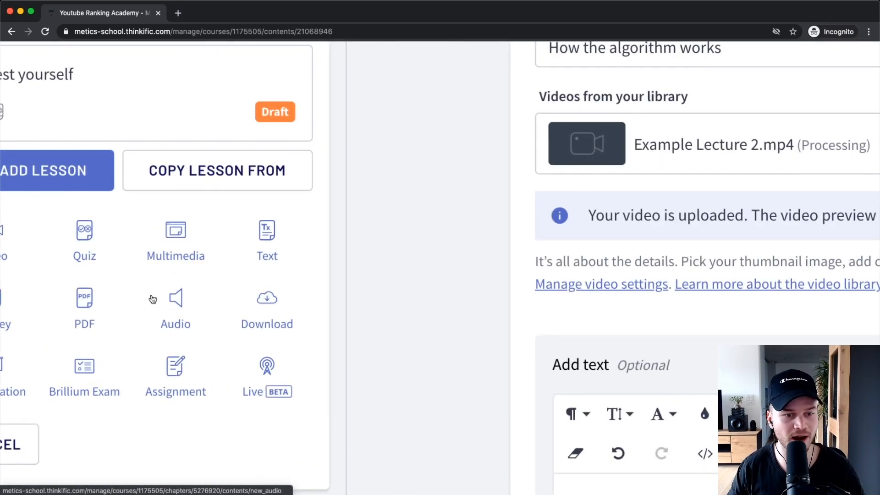
scroll(153, 299, "left", 2)
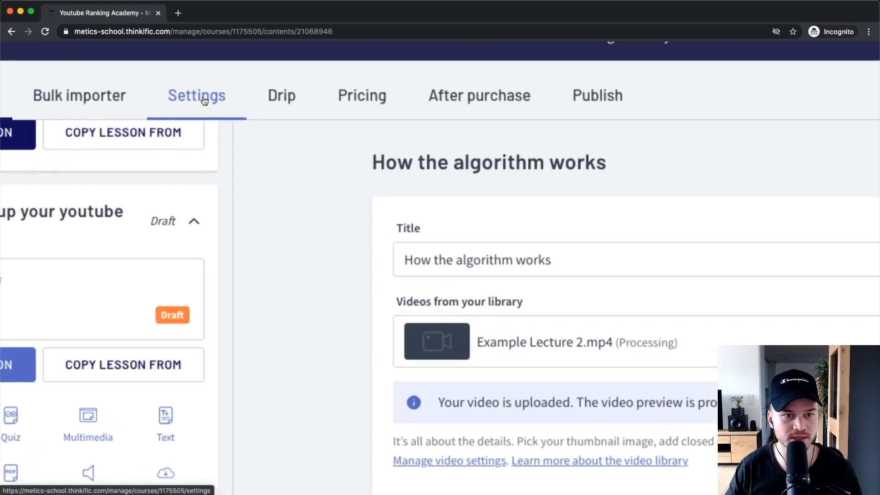
Open the course's basic settings and examine the course name and full course URL
left_click(204, 100)
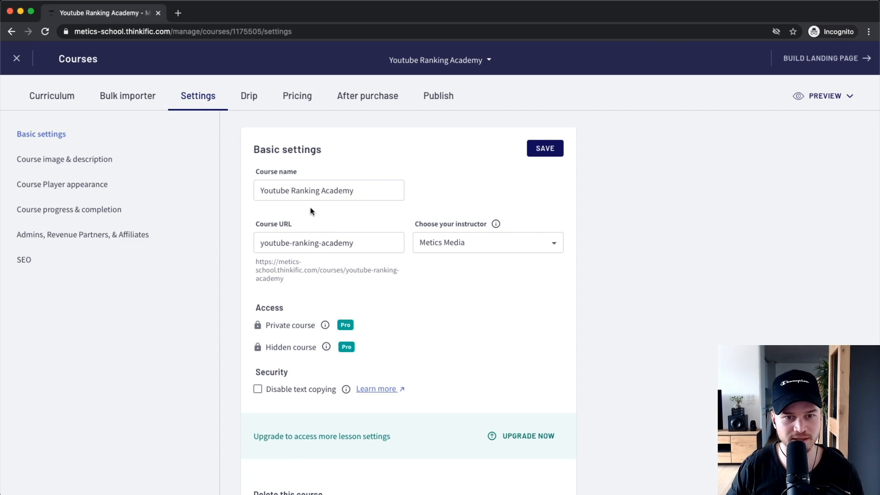
left_click_drag(261, 191, 372, 191)
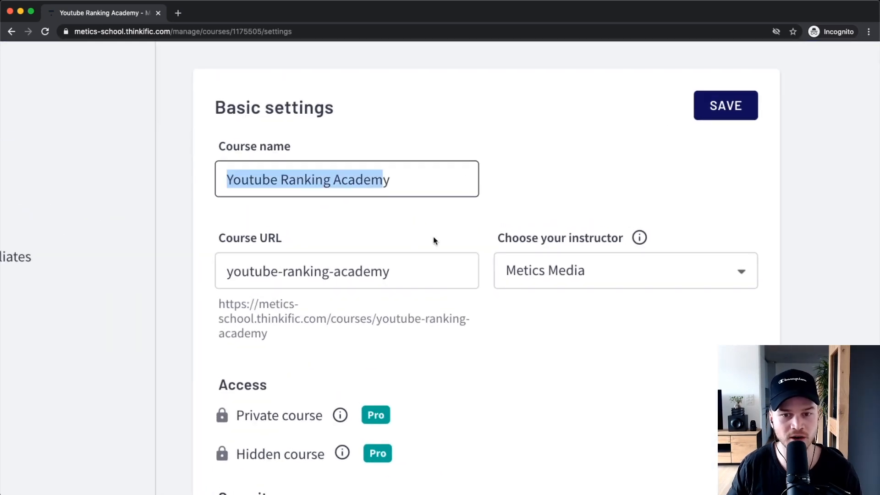
scroll(397, 255, "down", 3)
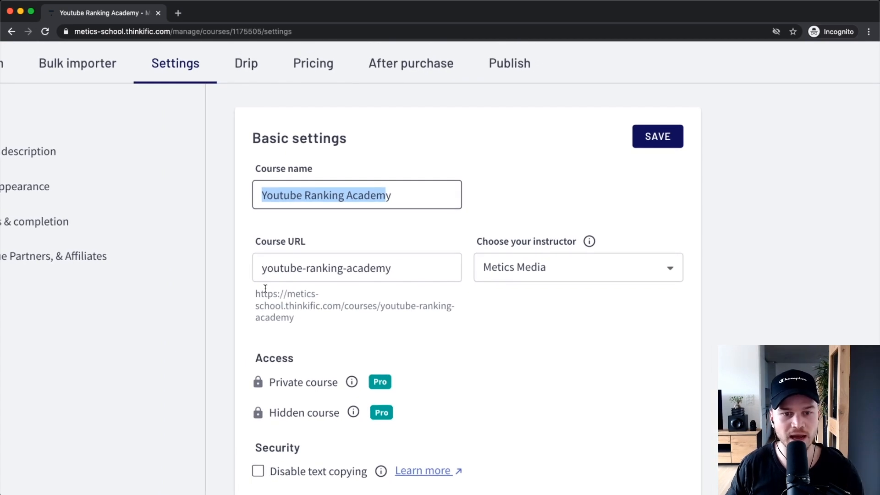
scroll(265, 290, "up", 3)
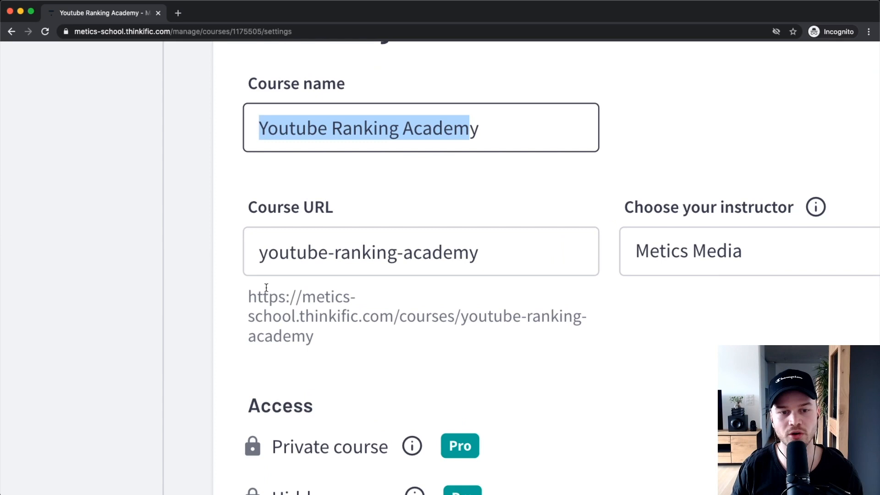
scroll(266, 287, "down", 1)
left_click_drag(248, 271, 348, 313)
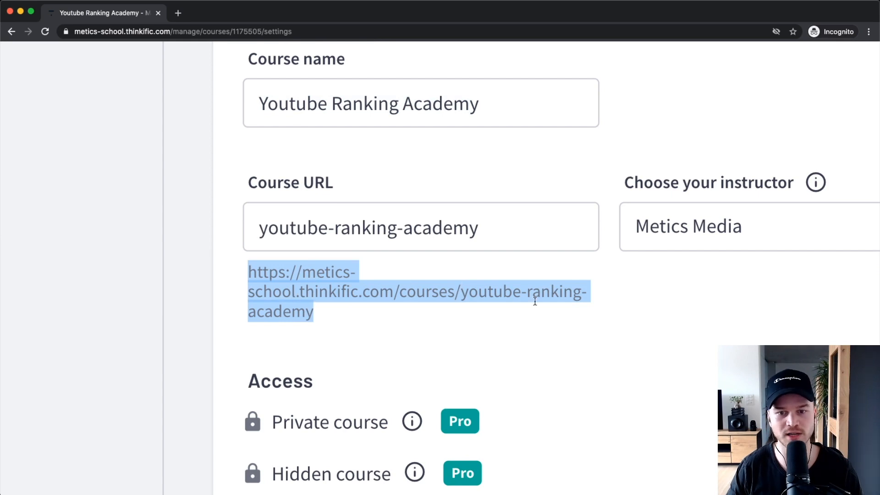
Try changing the course URL to youtube-academy, and undo the edit
left_click(392, 233)
left_click_drag(487, 229, 324, 228)
type("-academy")
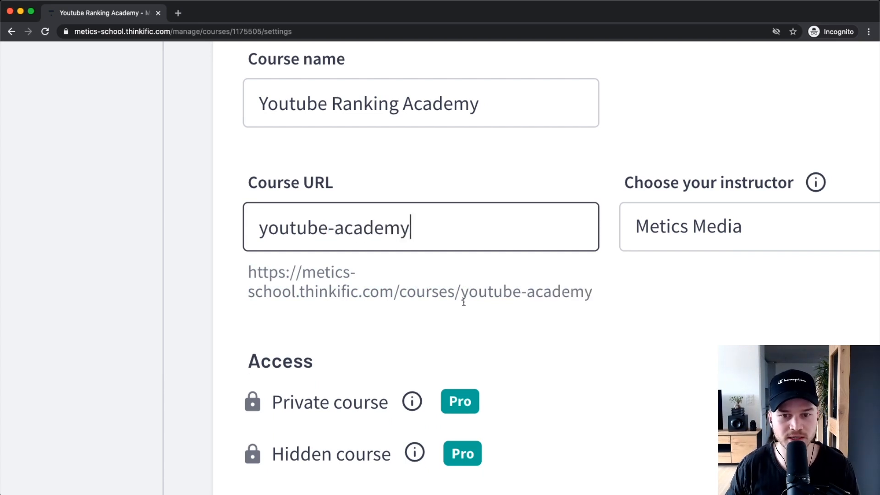
left_click_drag(461, 292, 635, 300)
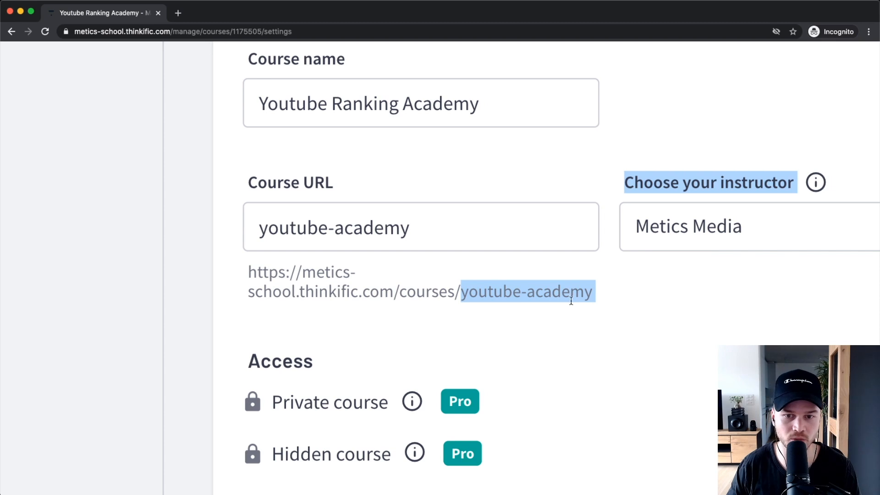
left_click(483, 293)
left_click(390, 233)
key("super+z")
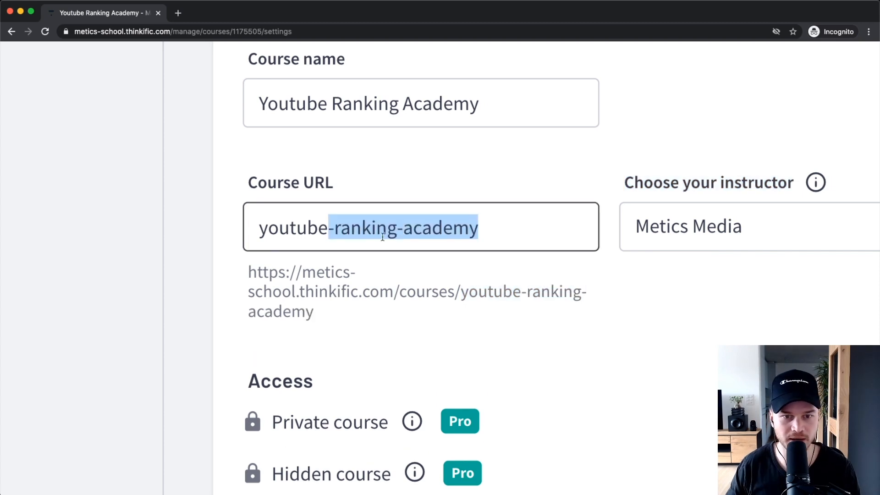
left_click(631, 321)
Choose Metics Media as the course instructor
scroll(467, 257, "down", 5)
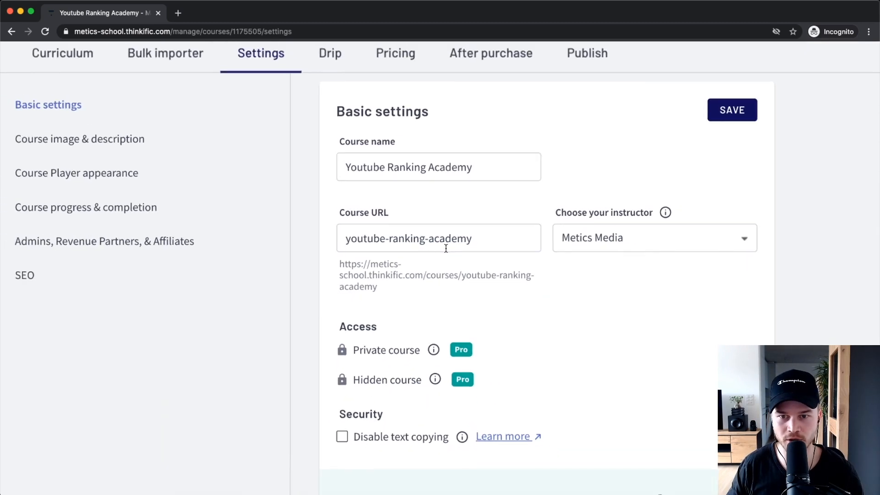
scroll(630, 249, "up", 5)
left_click(597, 236)
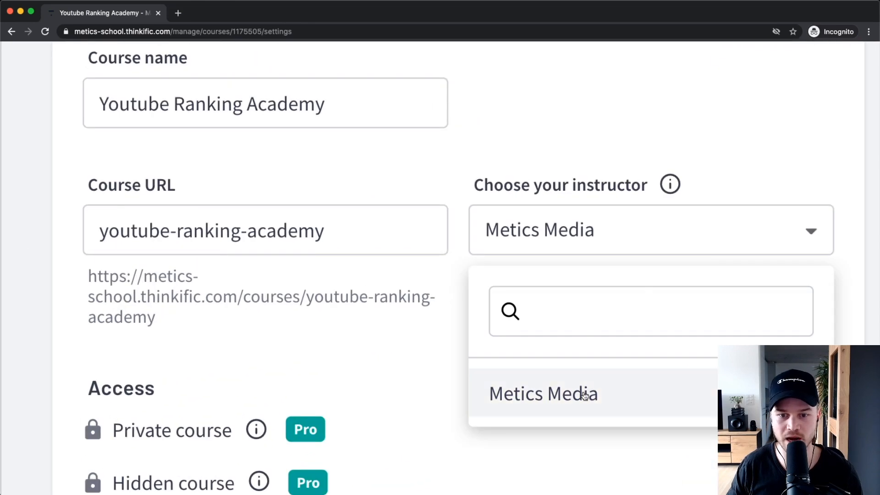
left_click(581, 414)
Examine the access, security and course deletion options in the basic settings
scroll(473, 379, "down", 5)
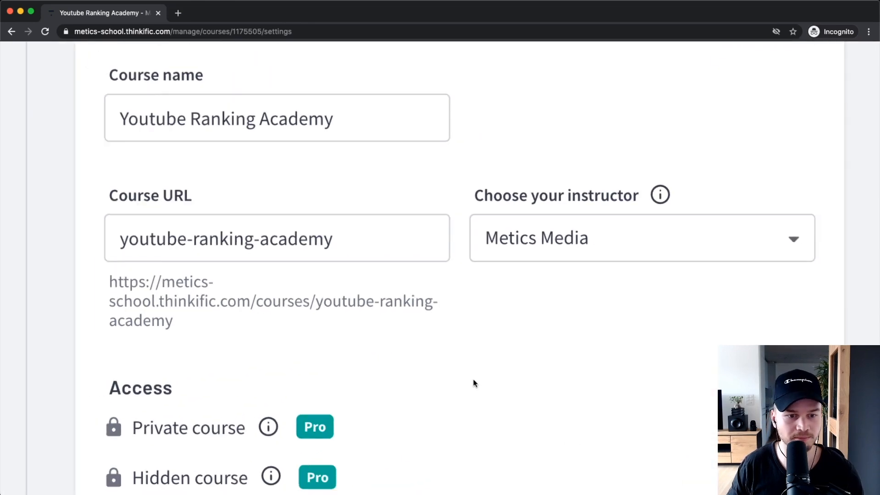
scroll(419, 307, "down", 3)
scroll(377, 273, "down", 3)
scroll(377, 271, "up", 5)
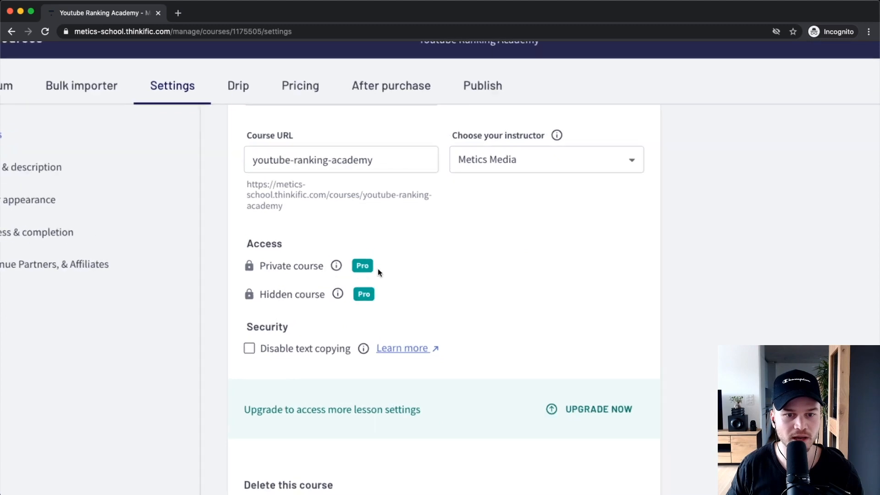
scroll(364, 271, "down", 2)
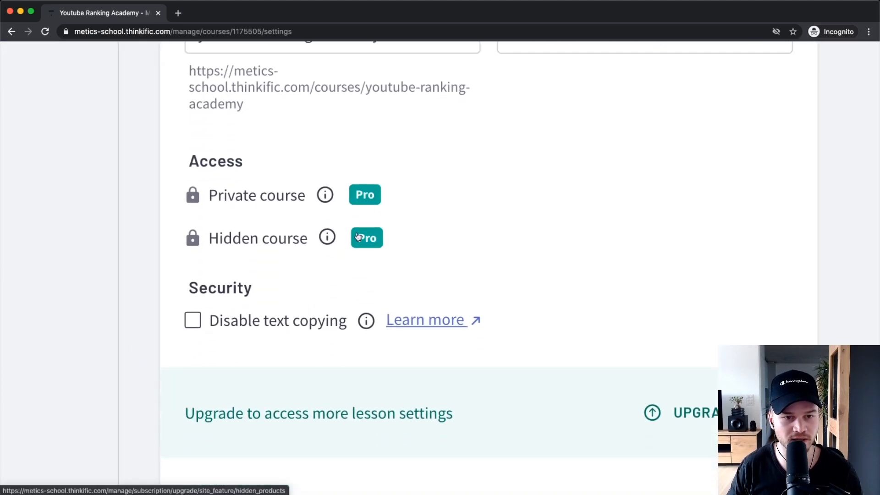
scroll(291, 275, "down", 2)
scroll(231, 255, "down", 3)
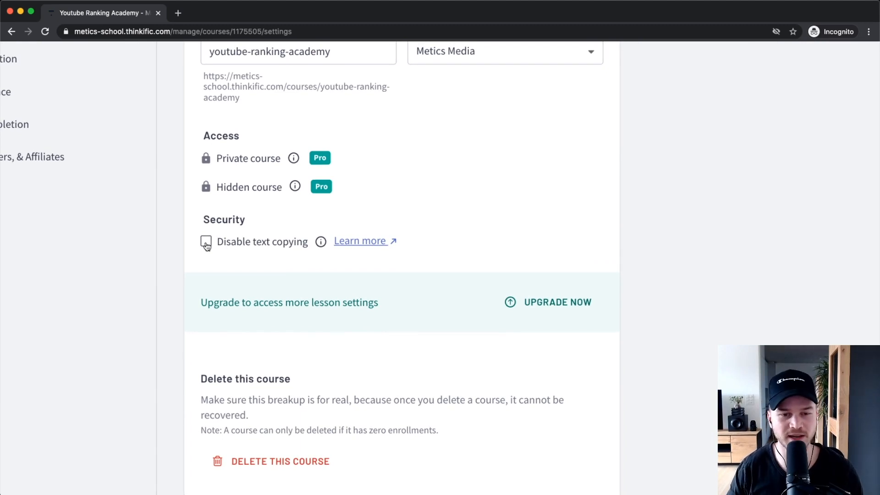
scroll(207, 247, "up", 1)
scroll(207, 247, "down", 5)
scroll(287, 310, "up", 3)
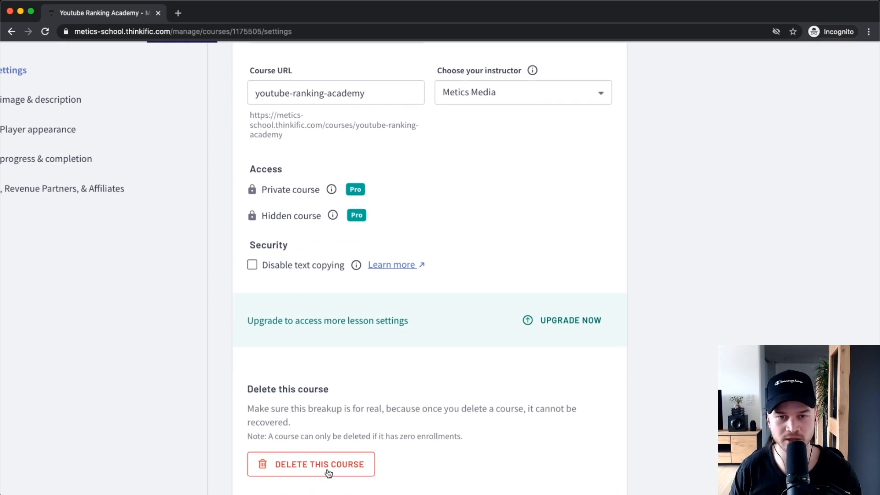
scroll(286, 370, "down", 3)
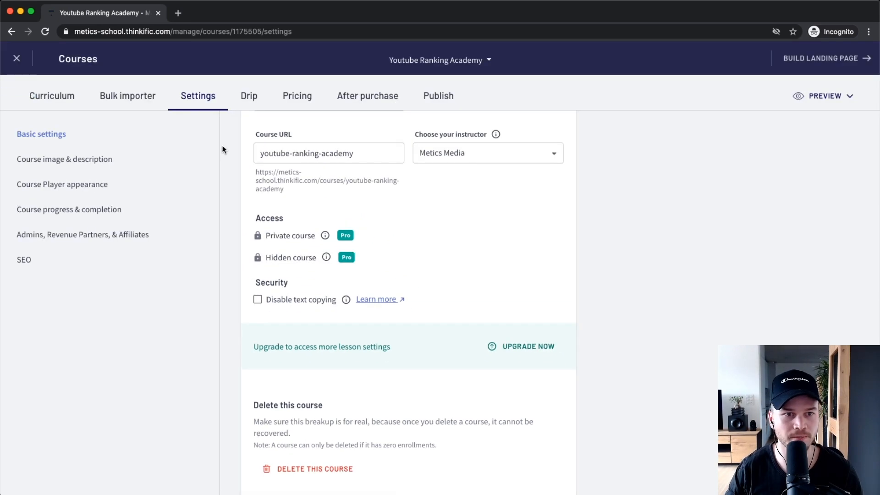
Upload Course Image.png from the Thinkific Tutorial folder as the course image
left_click(64, 161)
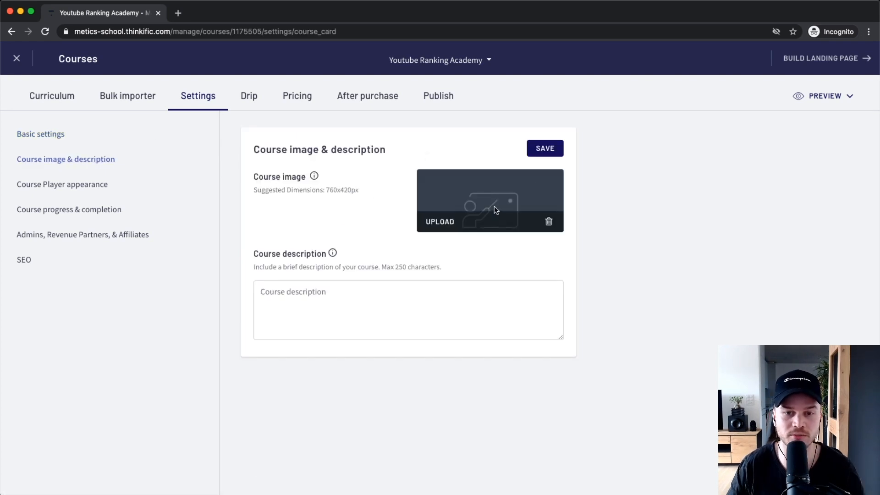
scroll(494, 205, "up", 5)
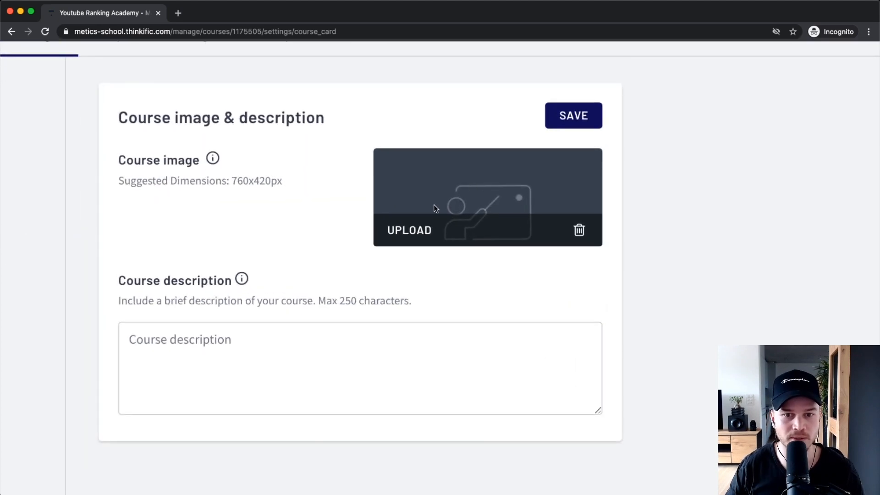
left_click(429, 229)
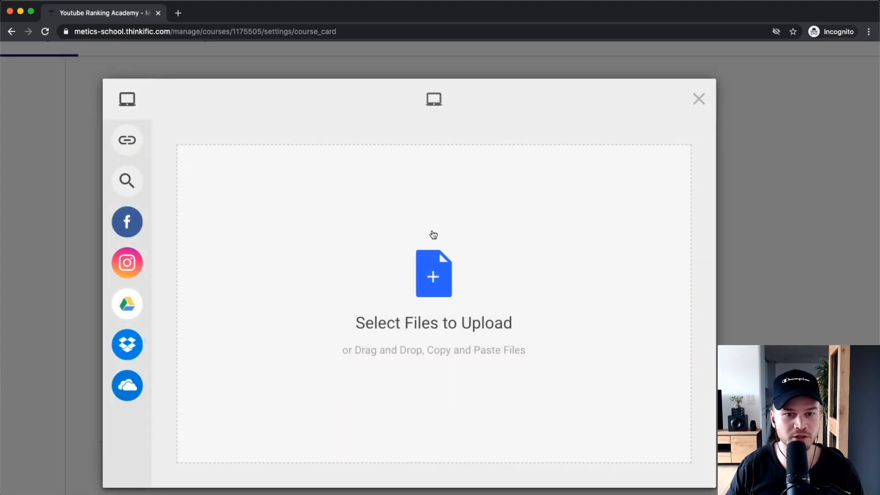
left_click(422, 301)
left_click(191, 76)
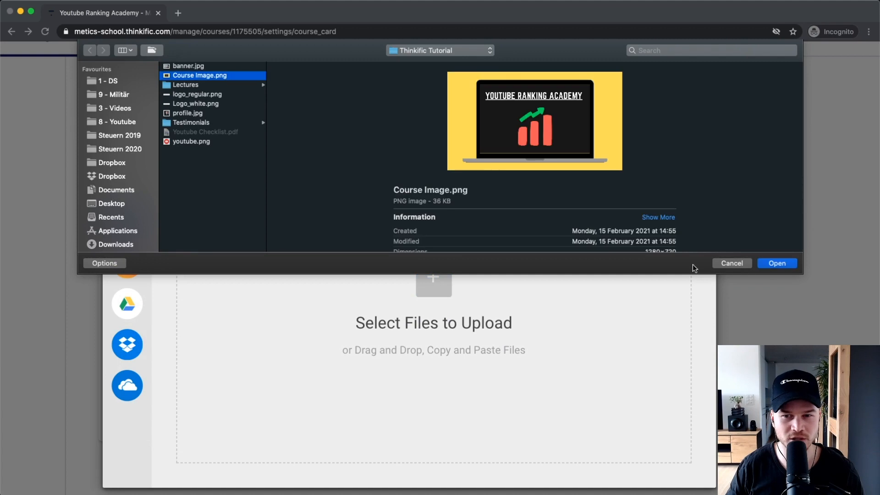
left_click(778, 263)
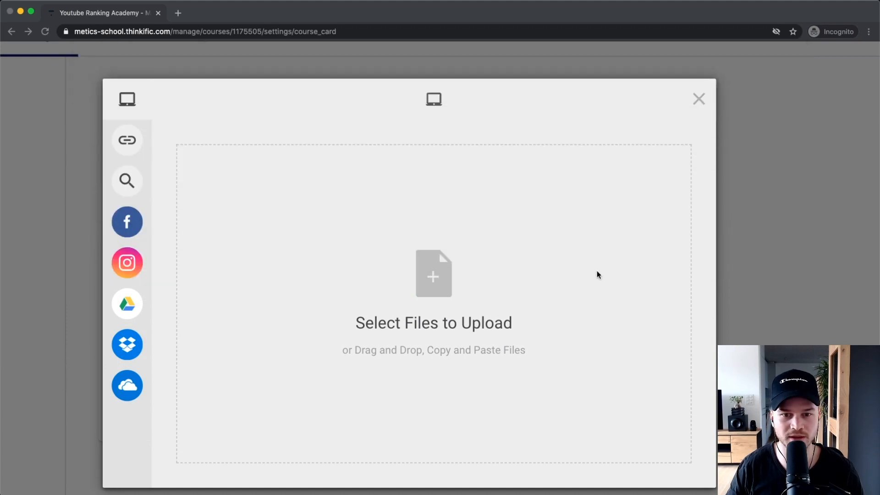
left_click(662, 479)
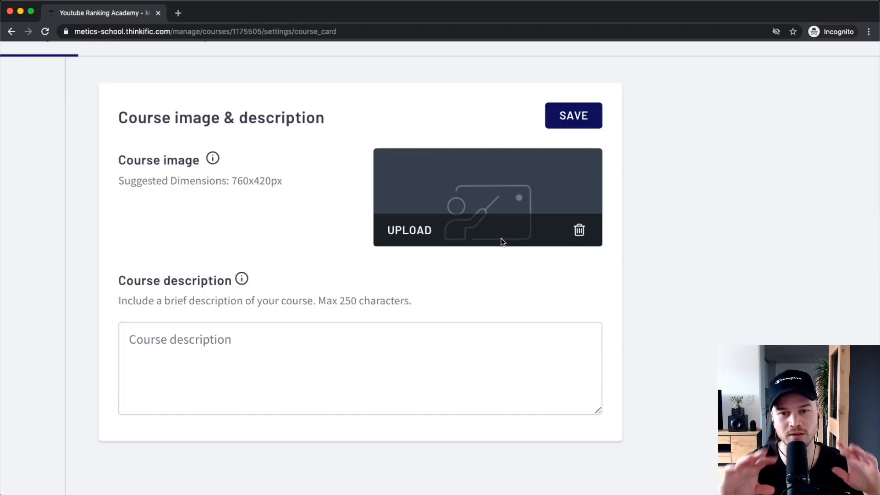
Set the course description to "Learn how to rank your videos on the first page of youtube search." and save the image and description
left_click(223, 360)
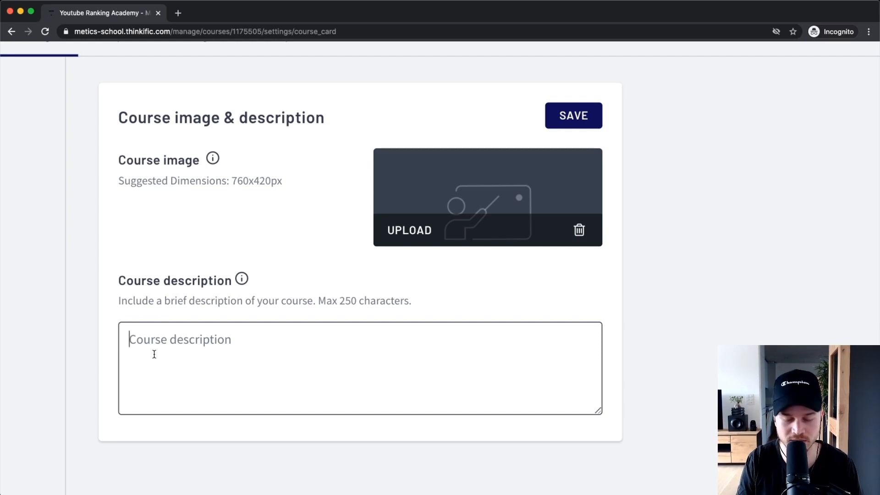
type("LEarn")
key("BackSpace")
key("BackSpace")
key("BackSpace")
key("BackSpace")
type("aern")
key("BackSpace")
key("BackSpace")
key("BackSpace")
key("BackSpace")
key("BackSpace")
type("earn how")
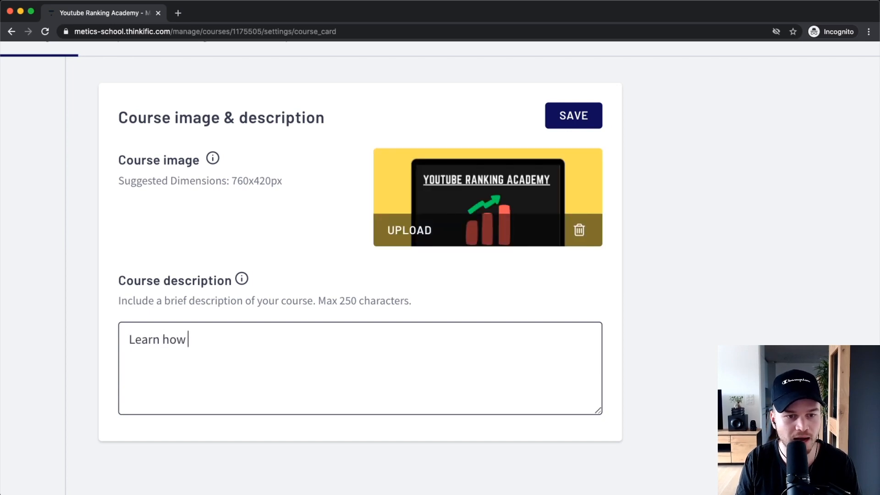
type(" to rank your videos on the fir")
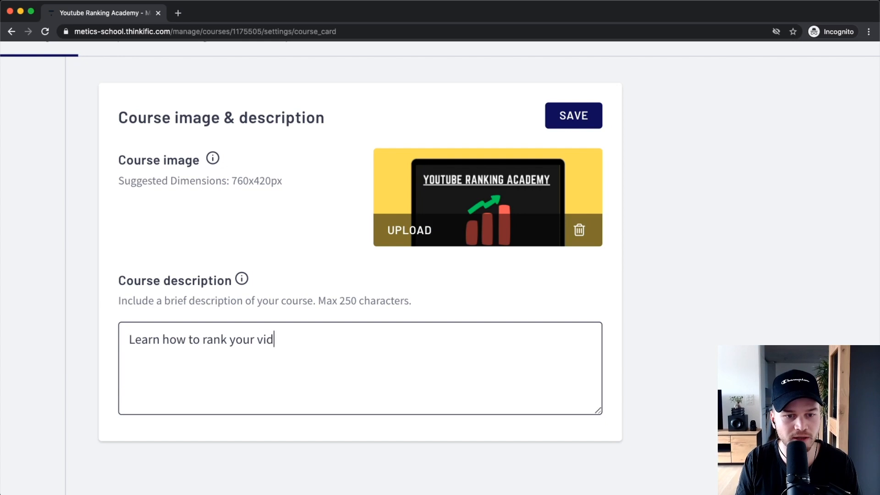
type("st page of youtube search.")
left_click(573, 112)
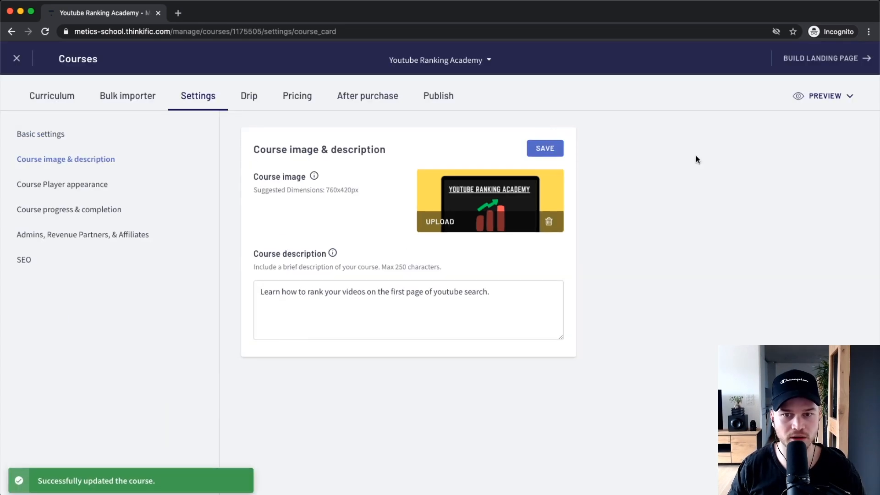
Open the Course Player appearance settings and preview all course lessons with the light theme
left_click(55, 188)
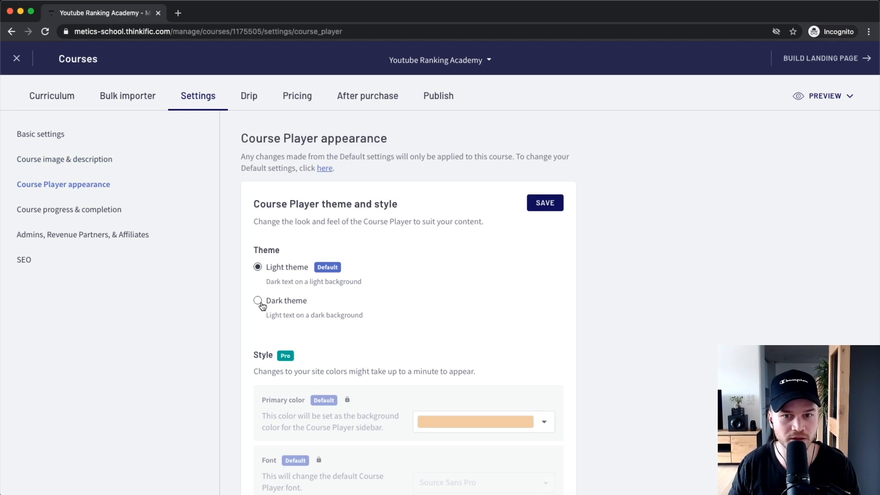
left_click(824, 97)
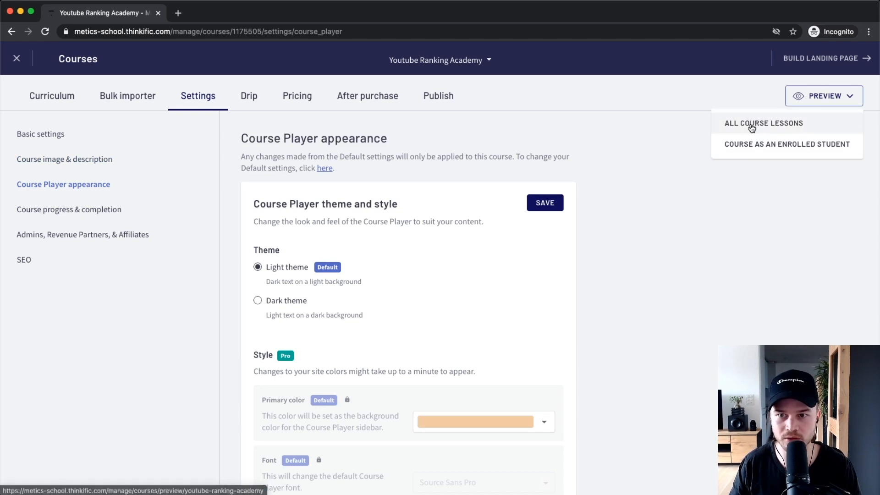
left_click(752, 124)
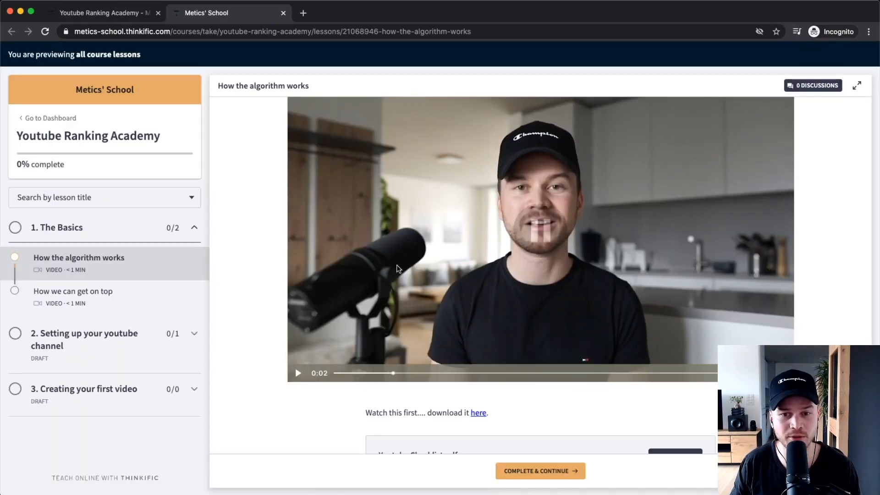
left_click(100, 20)
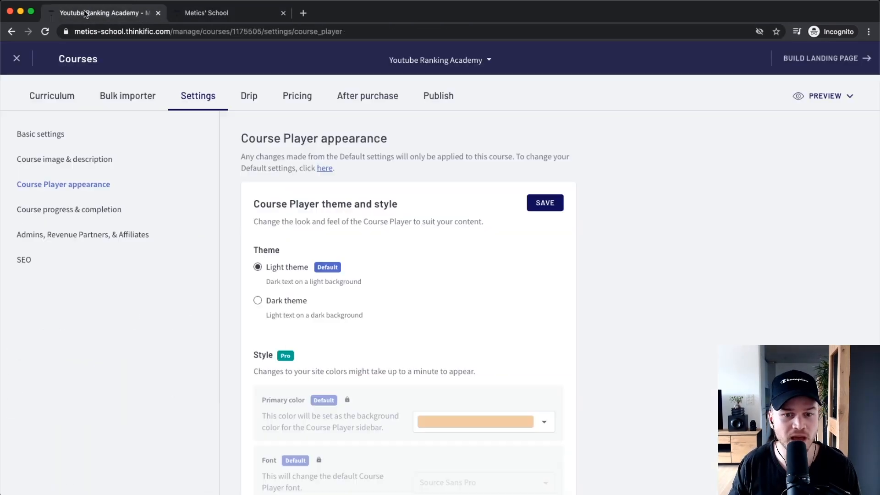
Try the dark Course Player theme in the reloaded lesson preview, and switch back to the light theme
left_click(258, 300)
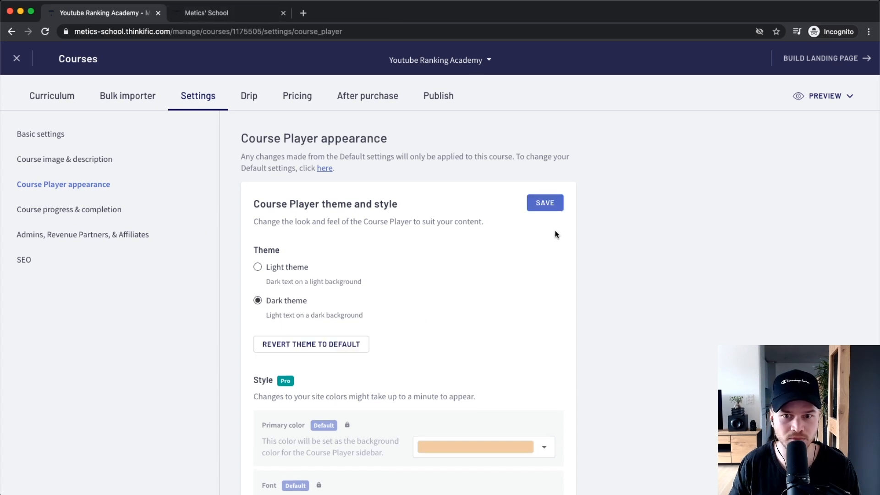
left_click(549, 208)
left_click(188, 10)
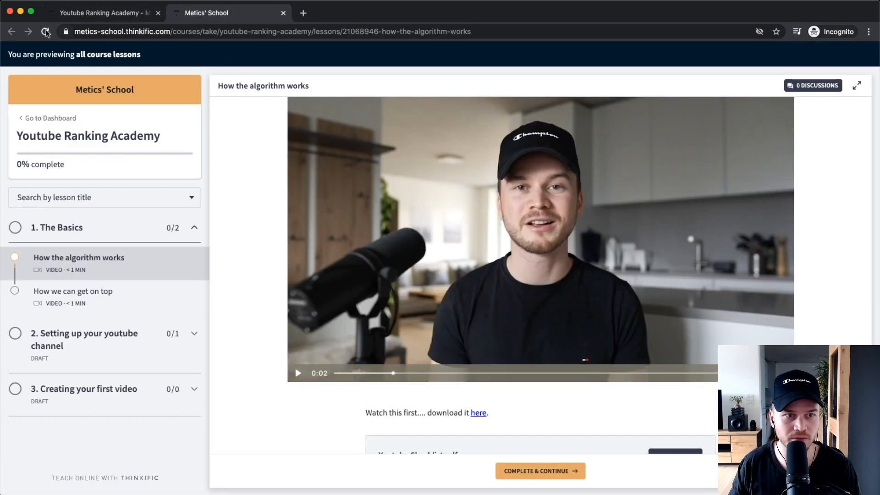
key("super+r")
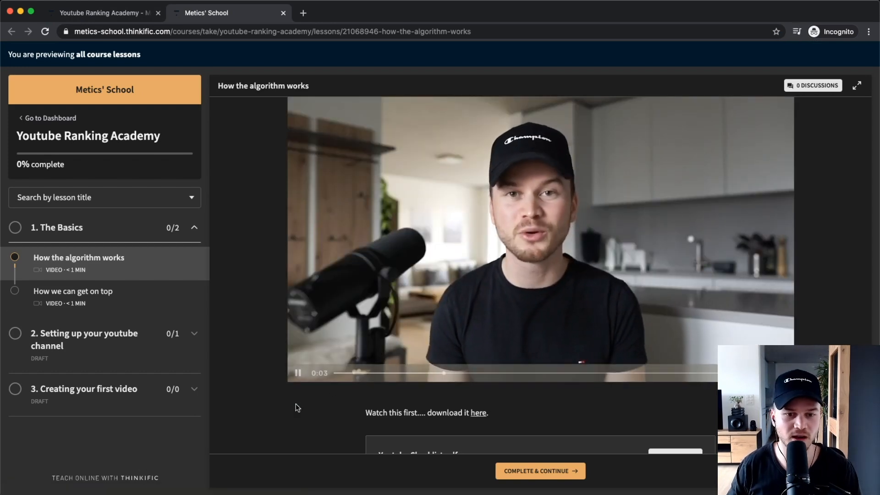
left_click(298, 373)
left_click(110, 13)
left_click(258, 266)
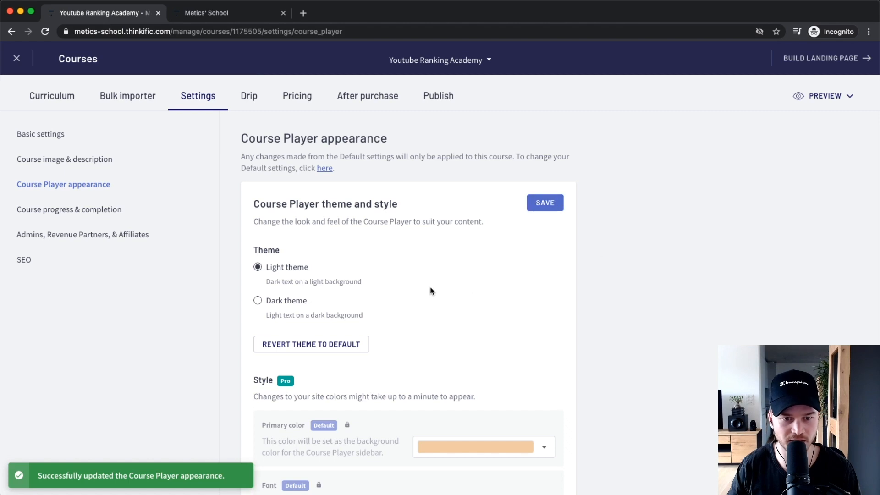
Examine the style, lesson type icon and label, and logo options of the Course Player appearance
scroll(431, 291, "down", 4)
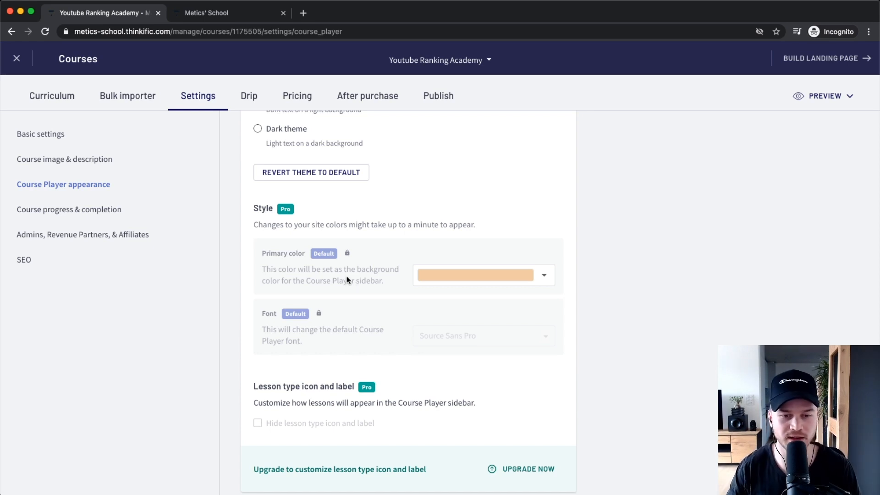
scroll(351, 280, "down", 3)
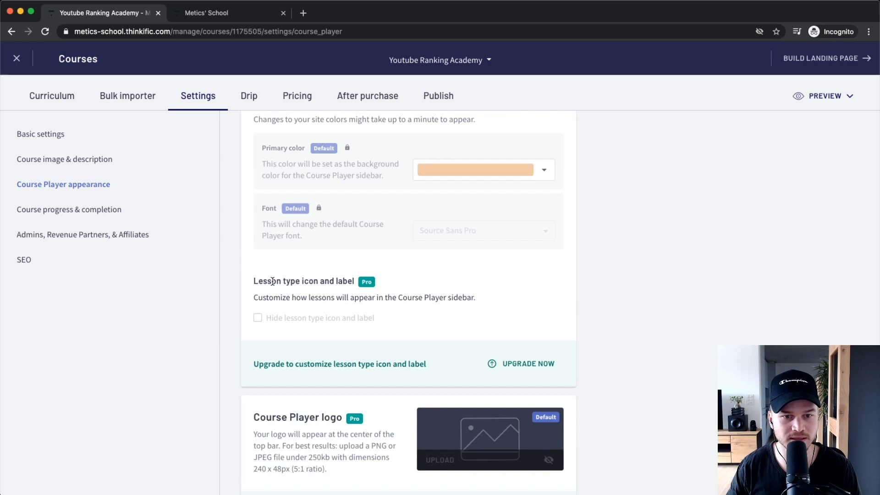
scroll(313, 276, "down", 1)
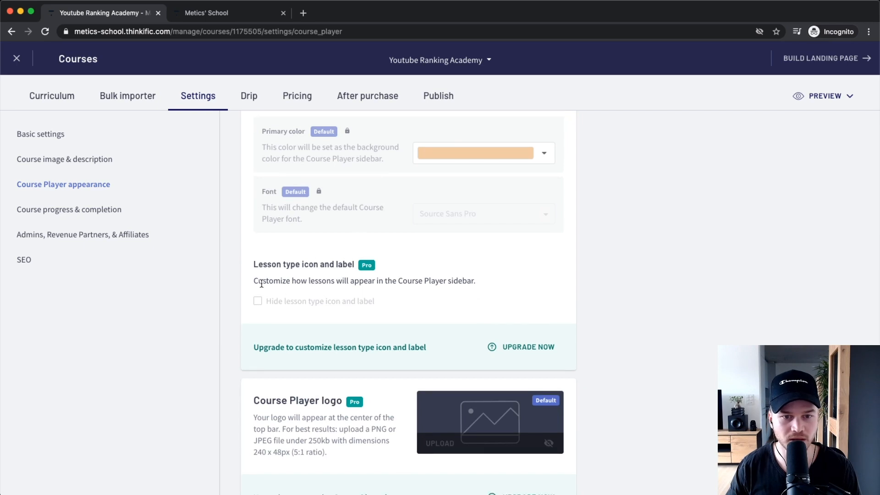
scroll(348, 316, "down", 1)
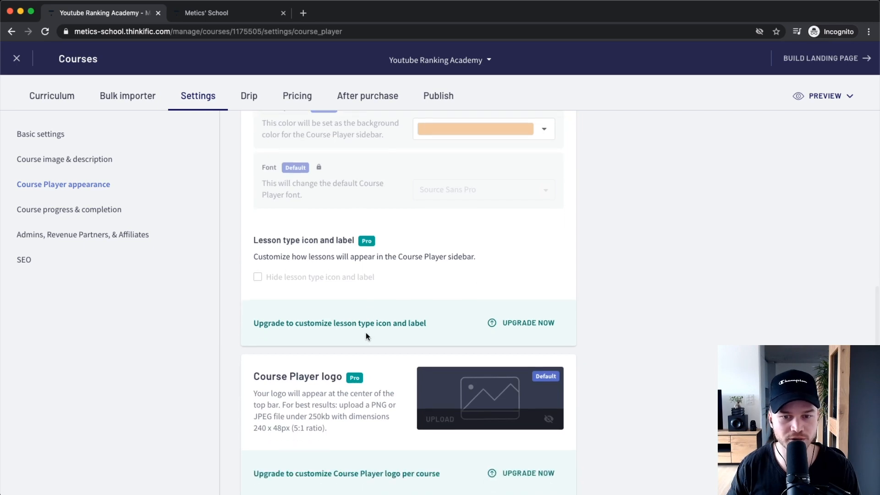
scroll(358, 383, "up", 9)
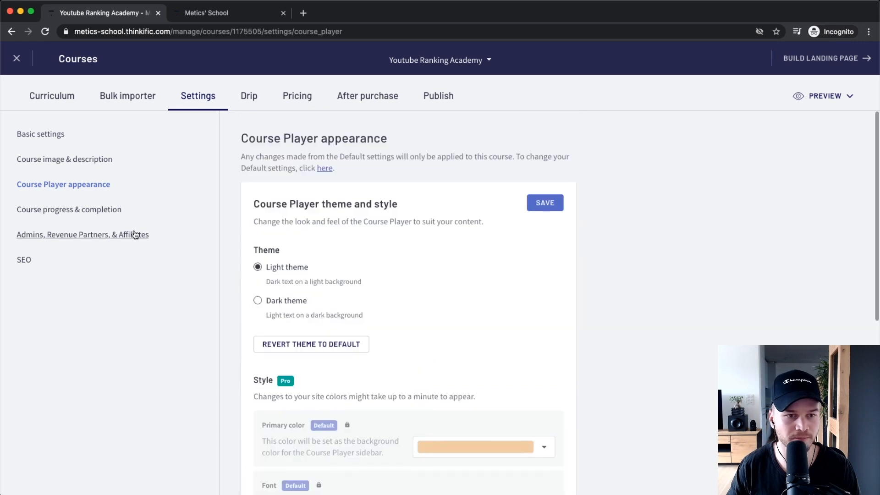
Open the course progress and completion settings and examine the video autoplay, chapter completion and course completion options
left_click(55, 213)
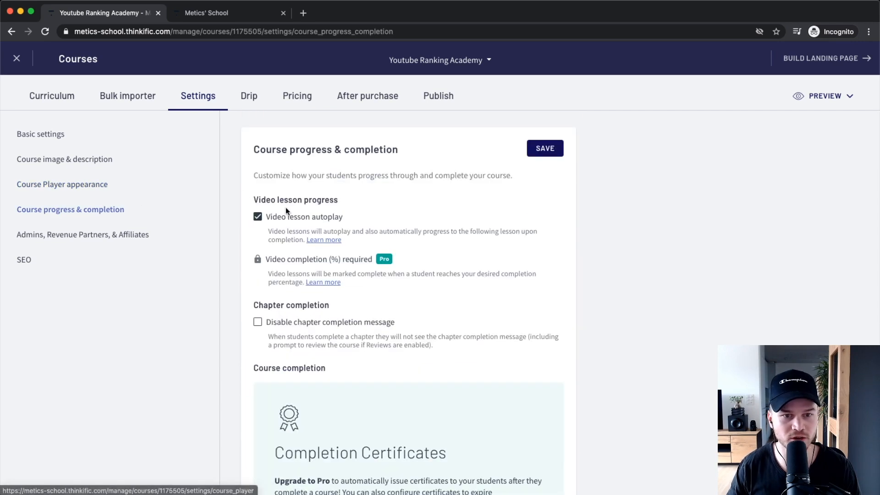
scroll(257, 220, "up", 5)
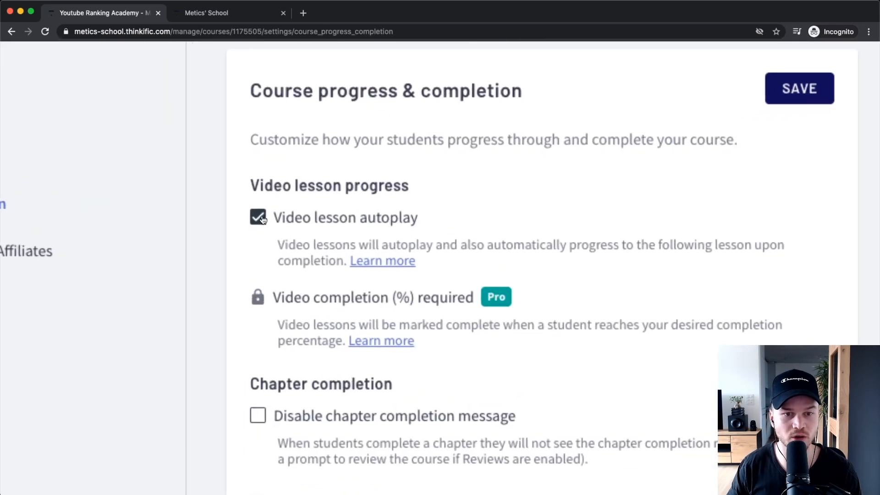
scroll(270, 288, "down", 3)
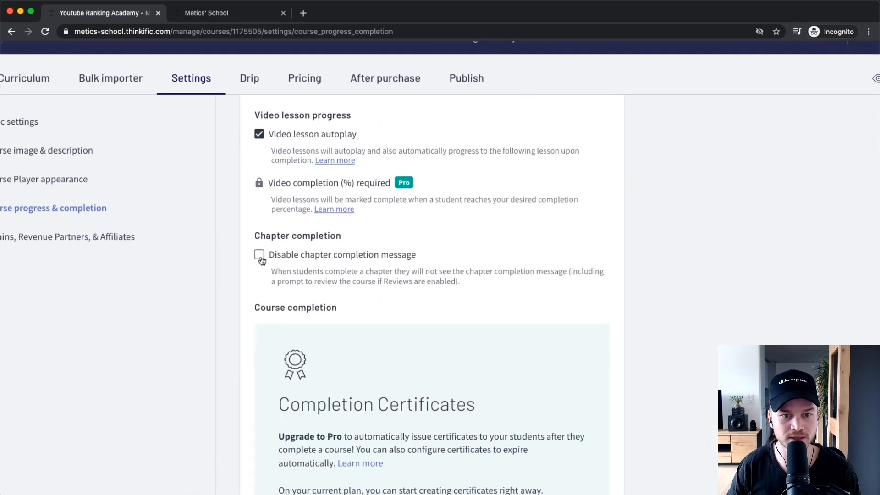
scroll(261, 260, "down", 7)
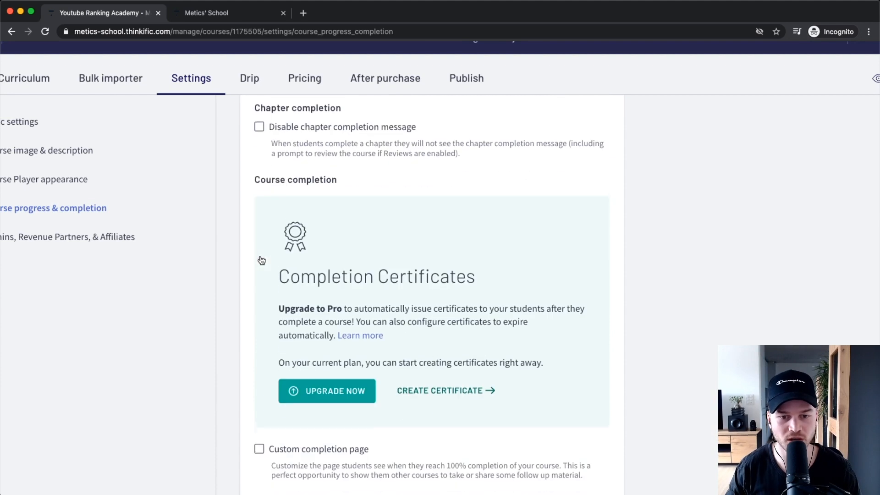
scroll(259, 260, "down", 1)
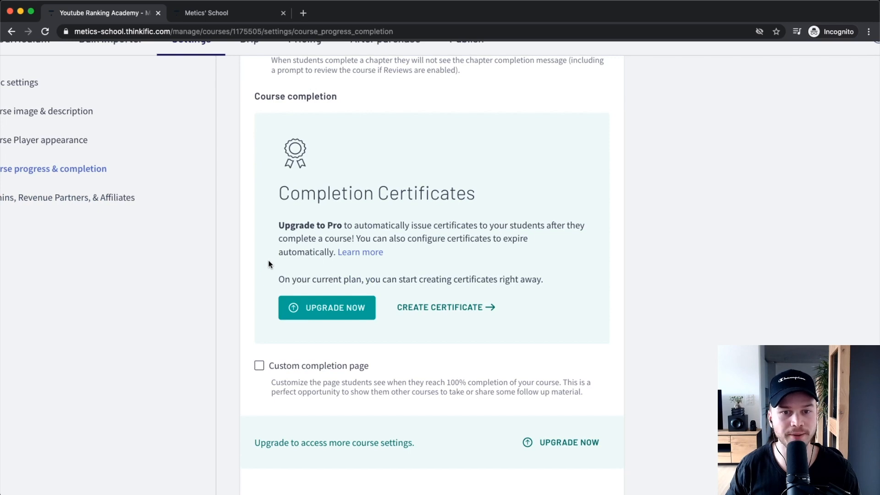
scroll(268, 260, "down", 2)
scroll(268, 259, "up", 3)
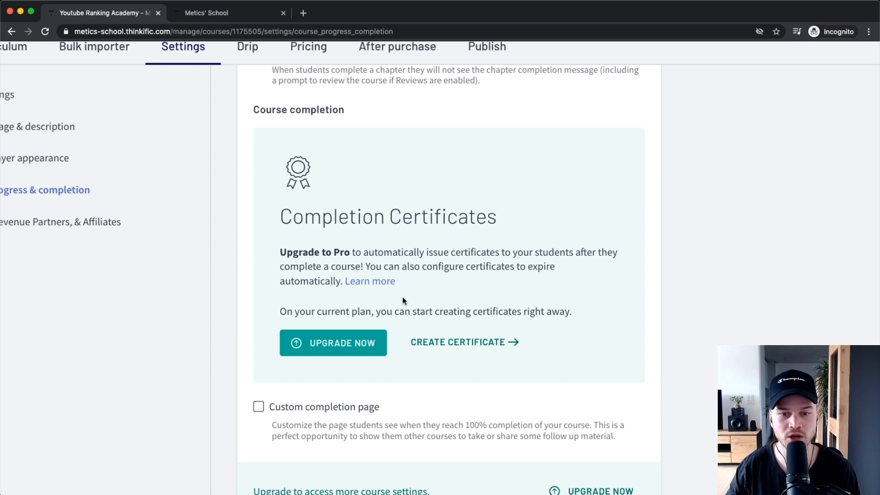
View the templates for a new completion certificate, close the certificate editor, and examine the custom completion page option
left_click(441, 340)
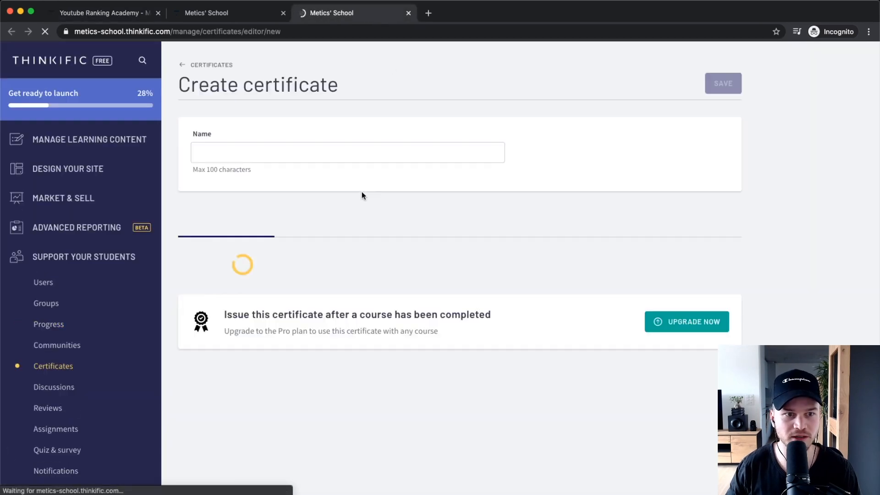
scroll(276, 337, "down", 4)
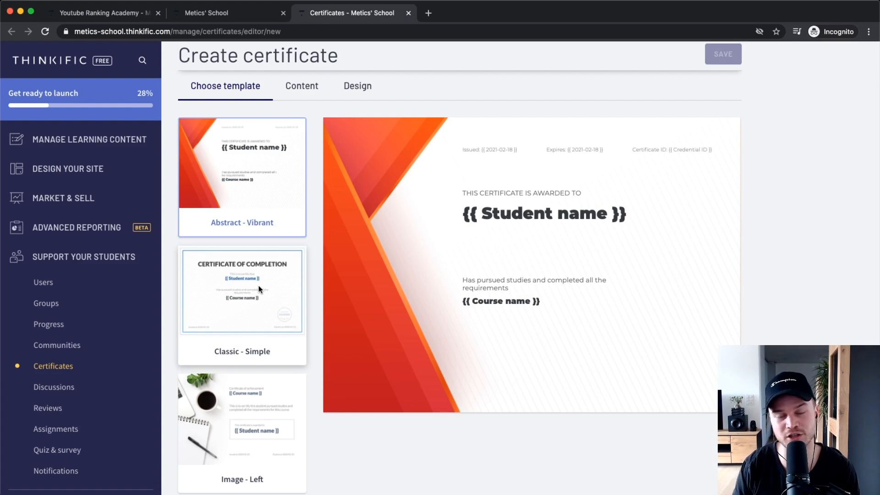
left_click(408, 13)
left_click(139, 9)
scroll(398, 197, "down", 2)
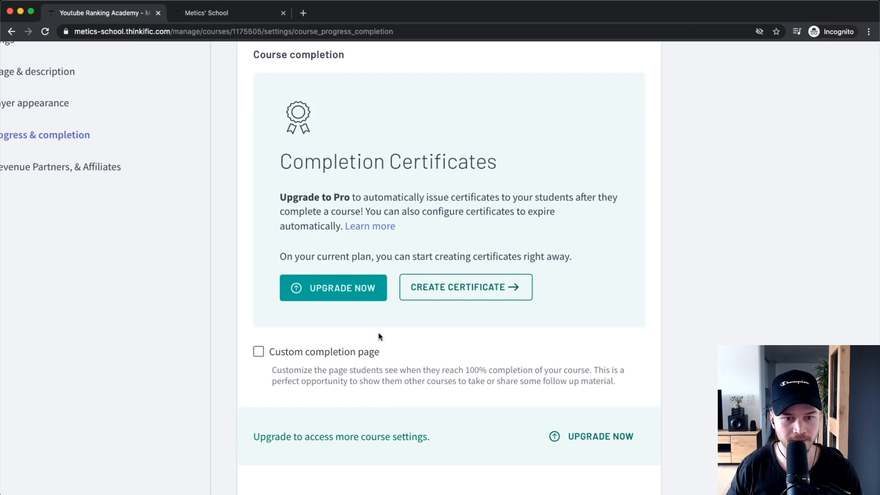
Open the Admins, Revenue Partners, & Affiliates settings and check which people can be added as course admins
left_click(25, 167)
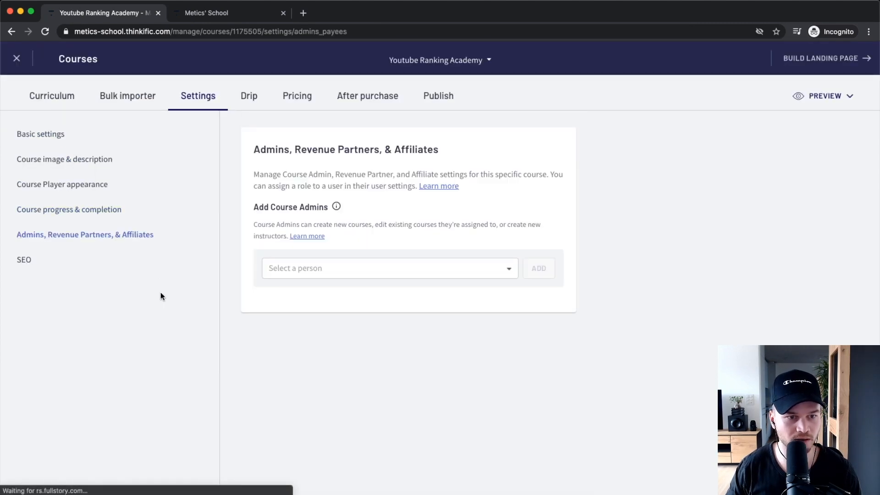
left_click(322, 272)
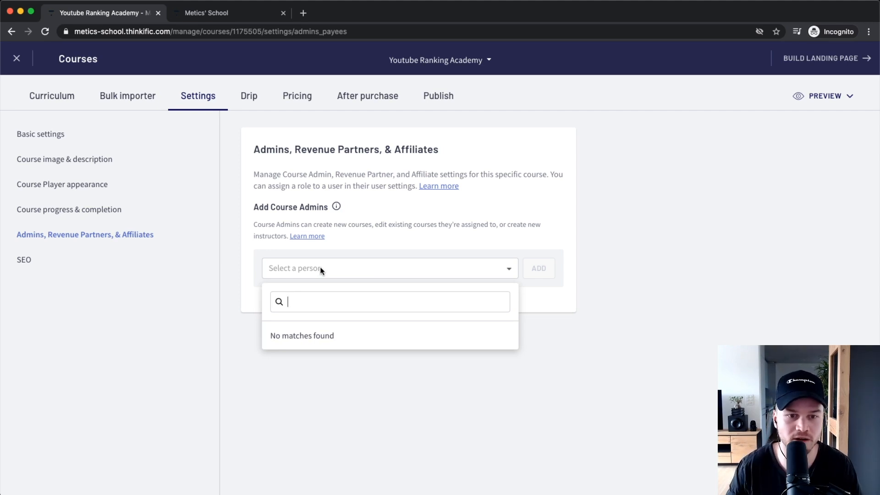
left_click(136, 294)
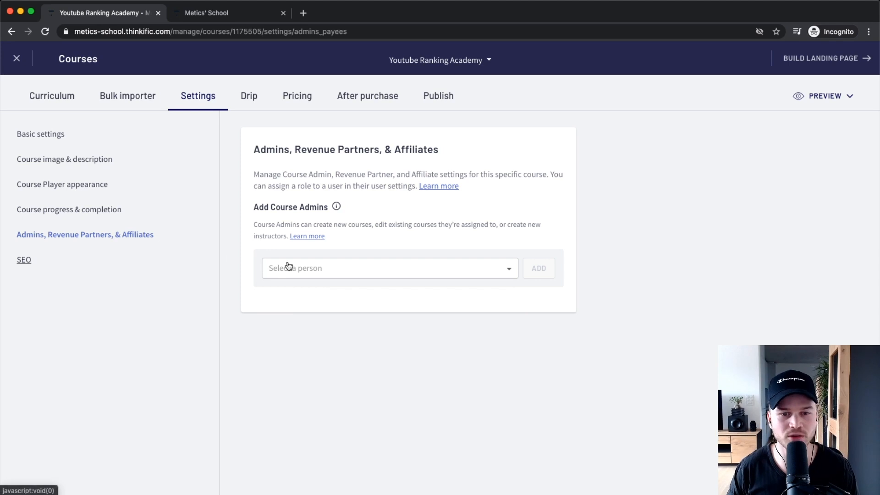
Open the course's SEO settings and examine the SEO title, SEO description and course keywords fields
left_click(261, 216)
left_click(304, 304)
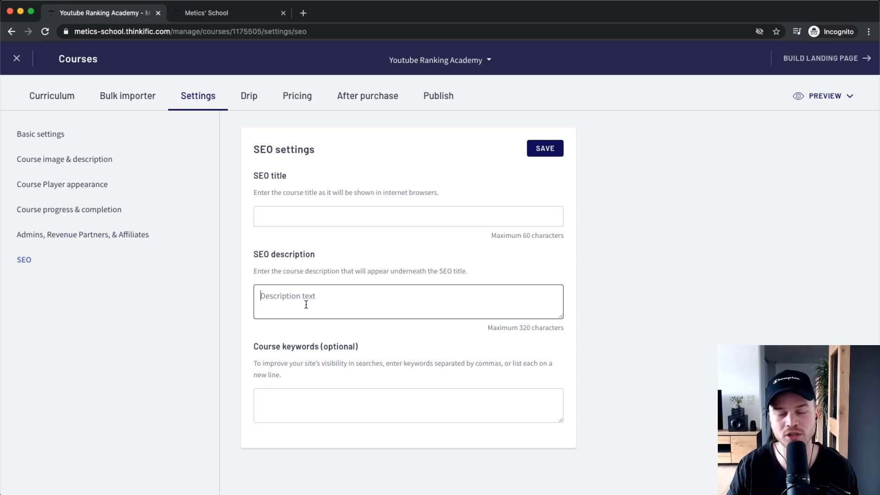
scroll(273, 214, "up", 5)
left_click(278, 216)
left_click(272, 354)
scroll(271, 355, "down", 5)
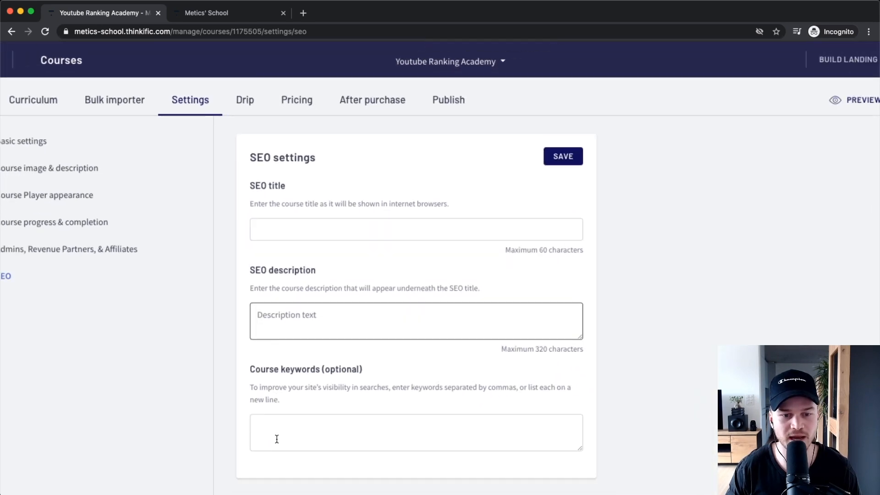
left_click(280, 415)
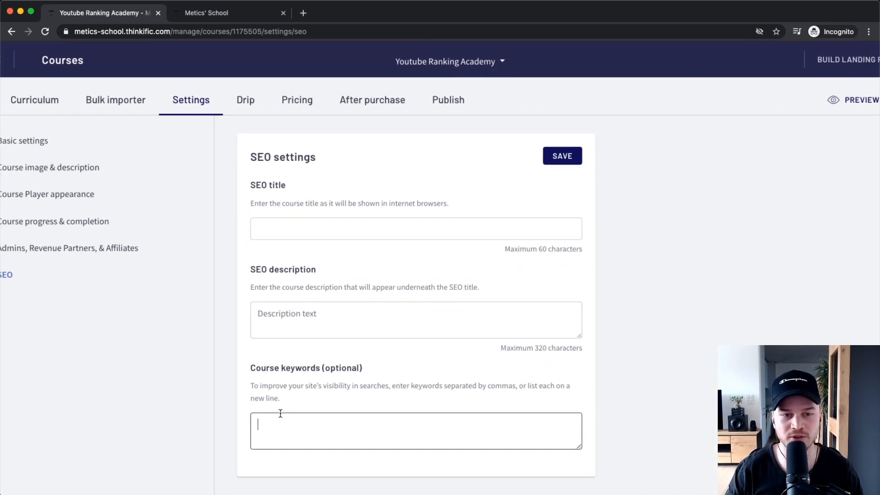
scroll(216, 274, "down", 2)
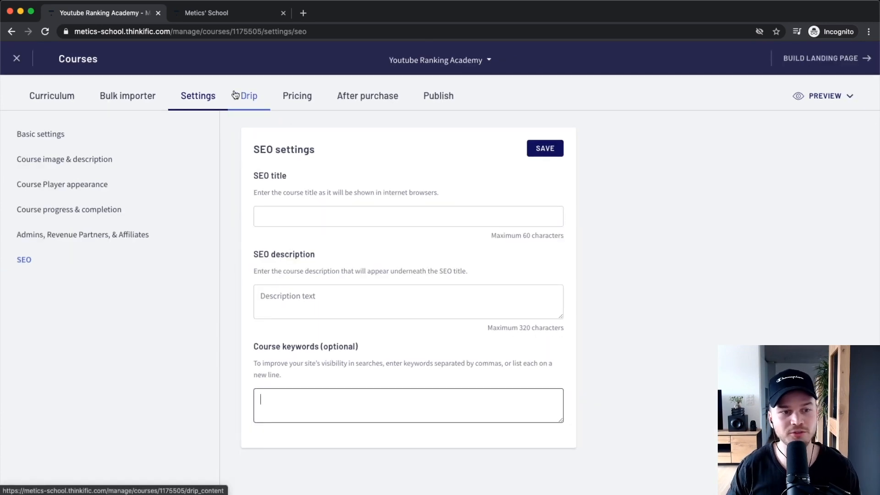
Leave the SEO settings without saving and view the Drip schedule page
scroll(249, 101, "up", 3)
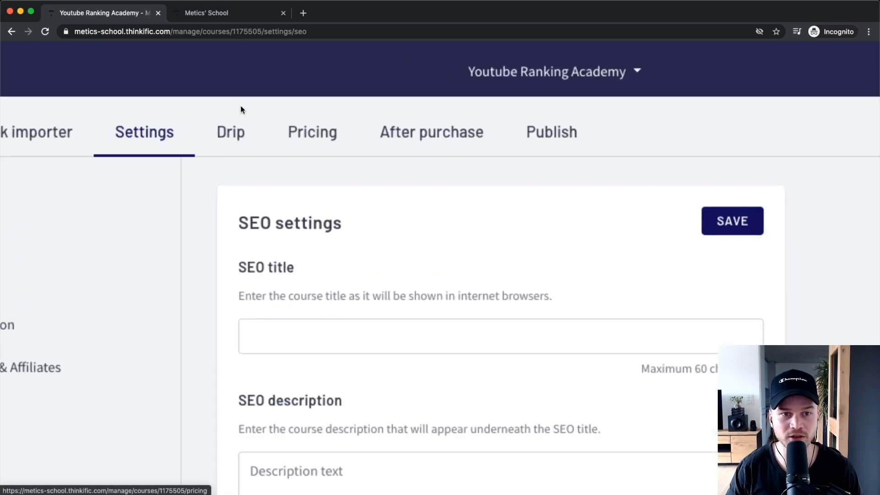
left_click(249, 97)
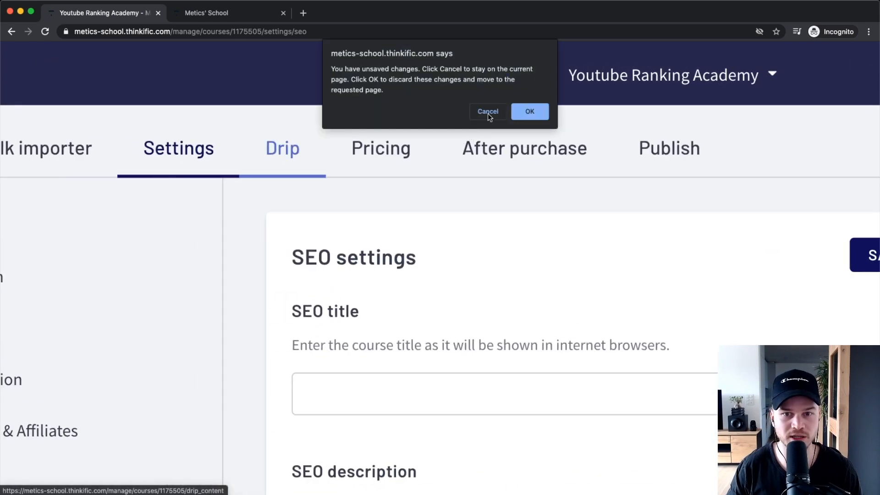
left_click(518, 112)
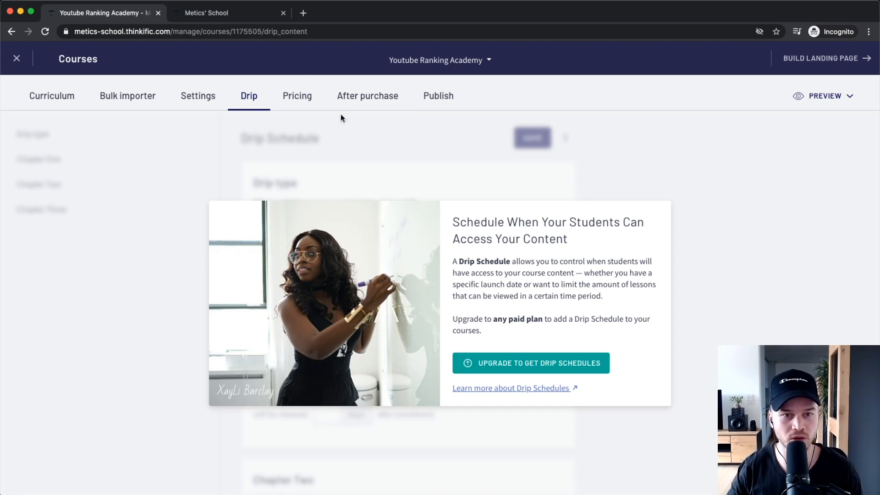
In the course pricing, dismiss the paid-or-free question, choose One-time payment, and open the integration for connecting Stripe
left_click(294, 96)
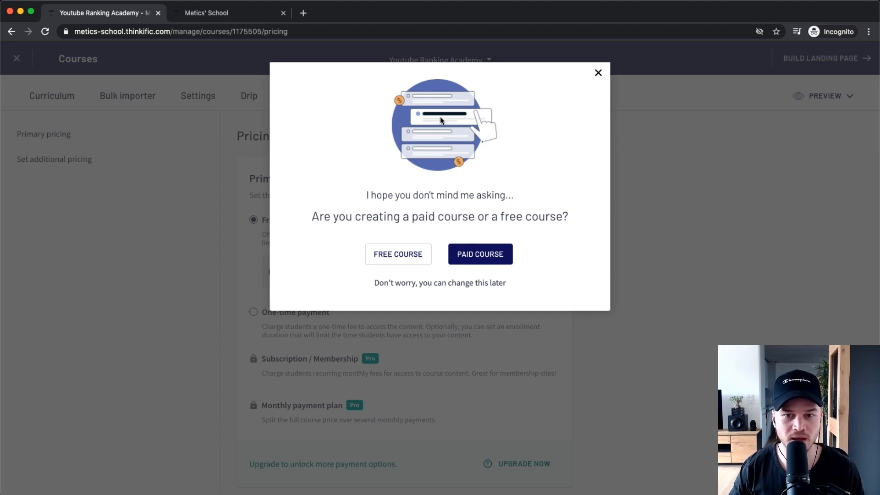
left_click(598, 74)
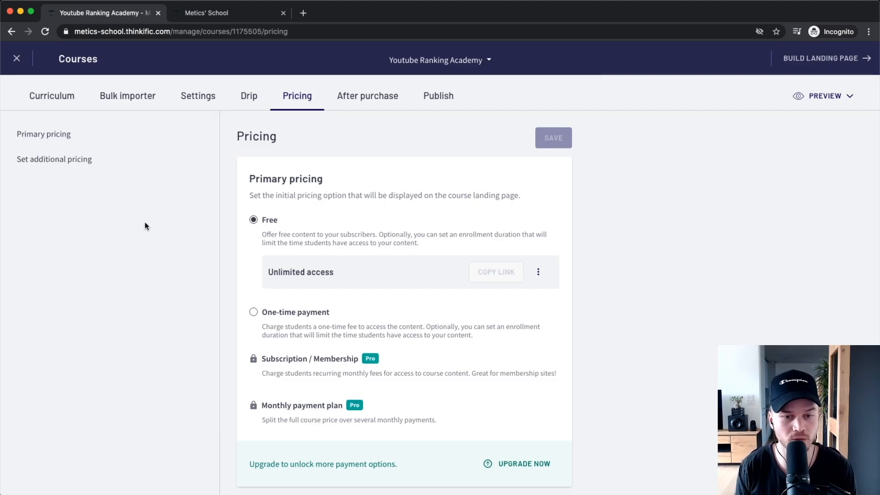
scroll(254, 288, "down", 2)
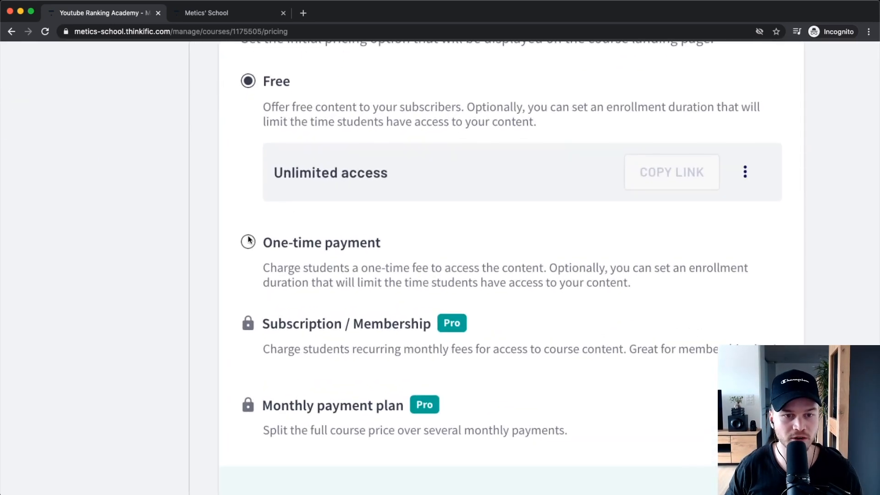
left_click(248, 243)
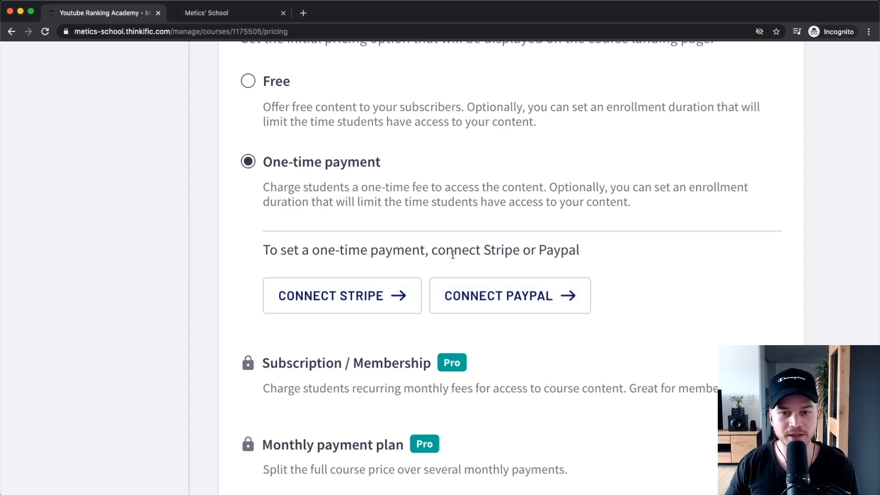
left_click(364, 288)
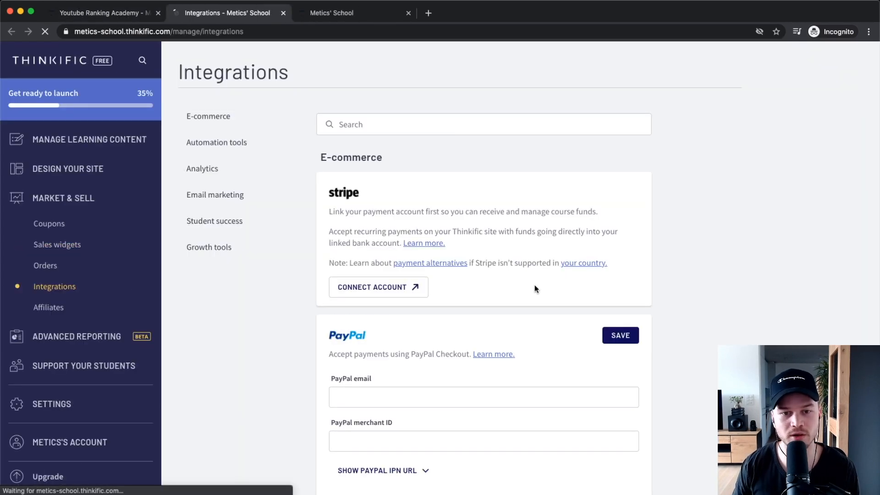
Examine the Stripe and PayPal connection options among the e-commerce integrations
scroll(340, 223, "down", 2)
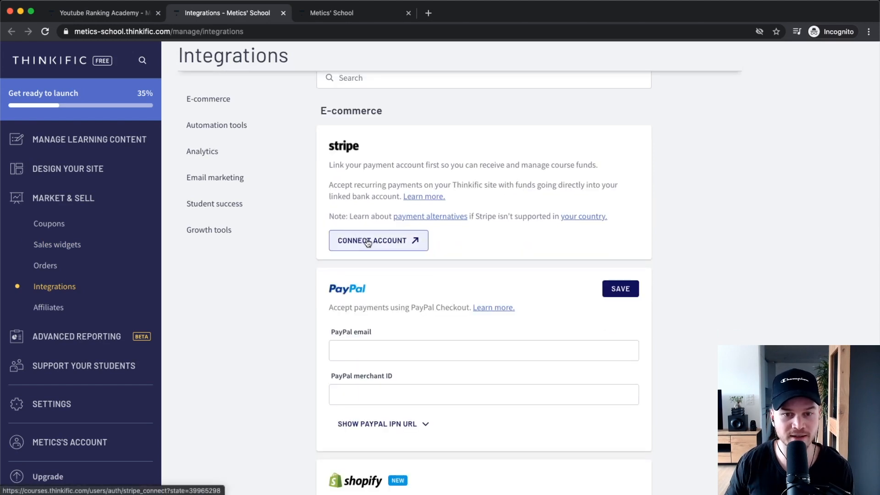
scroll(369, 242, "up", 5)
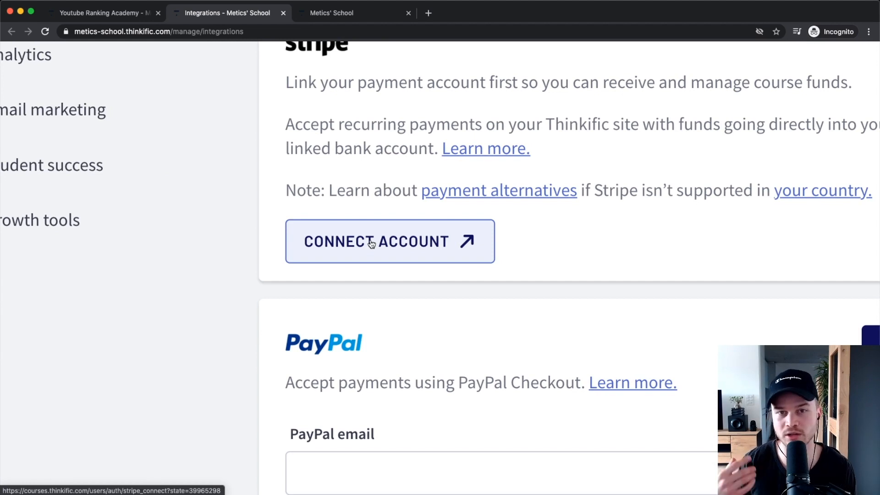
scroll(372, 243, "down", 5)
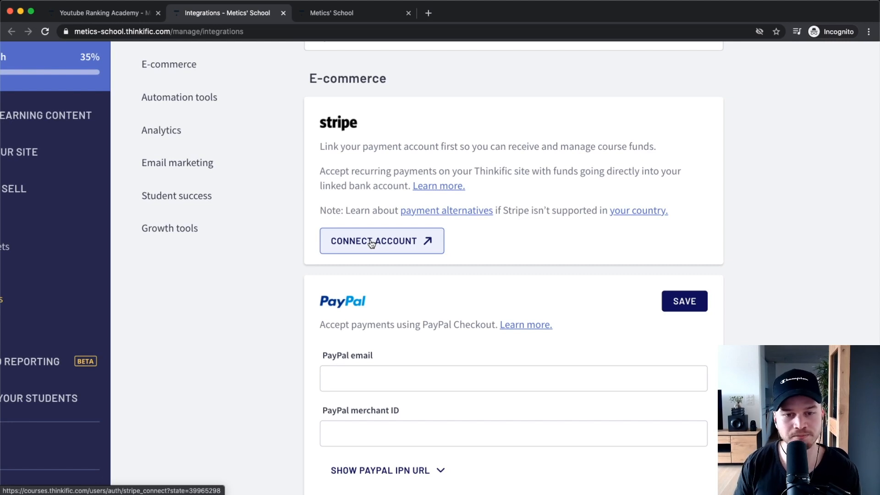
Fill in the PayPal email and PayPal merchant ID, save the PayPal integration, and dismiss the course pricing prompt
scroll(339, 259, "down", 3)
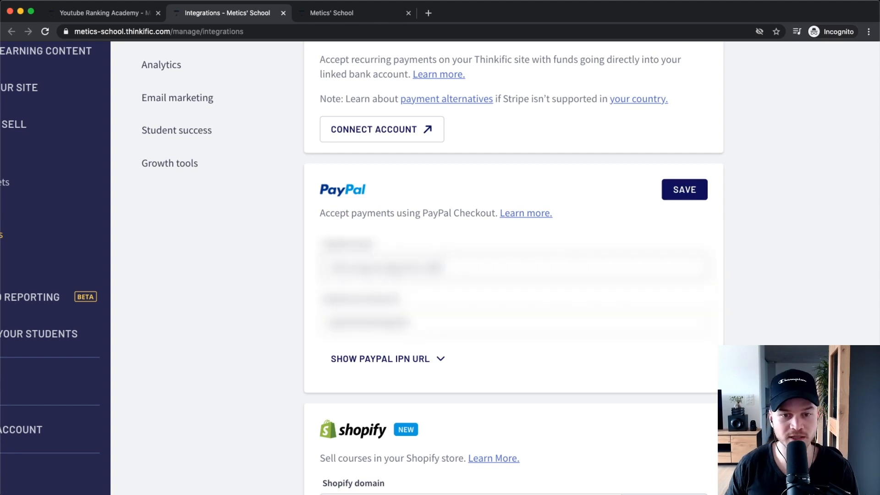
left_click_drag(440, 268, 287, 269)
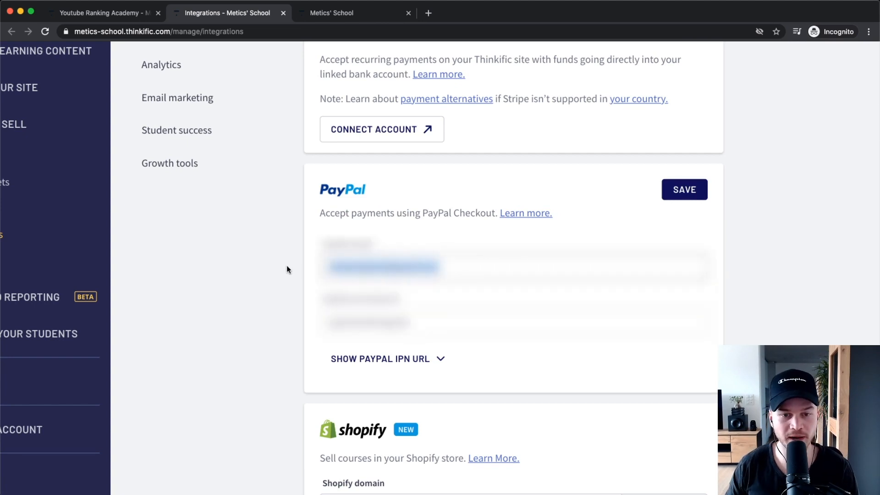
left_click_drag(410, 323, 301, 324)
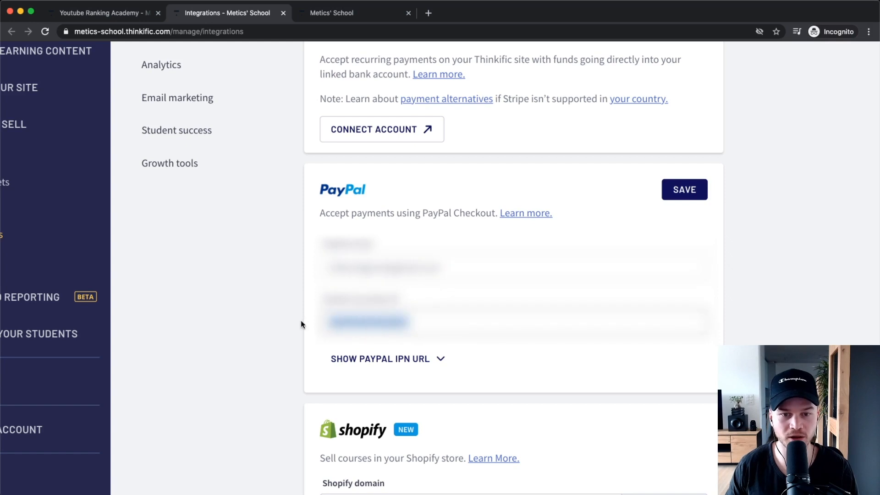
left_click(767, 247)
left_click(694, 196)
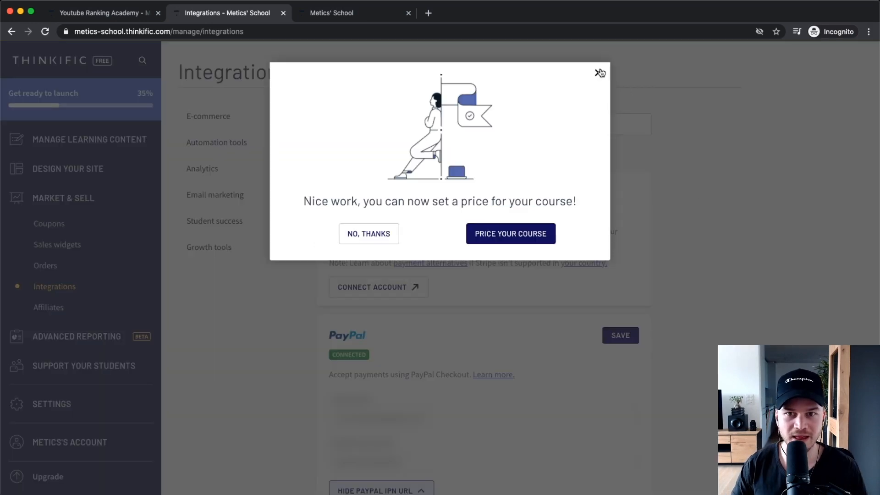
left_click(598, 74)
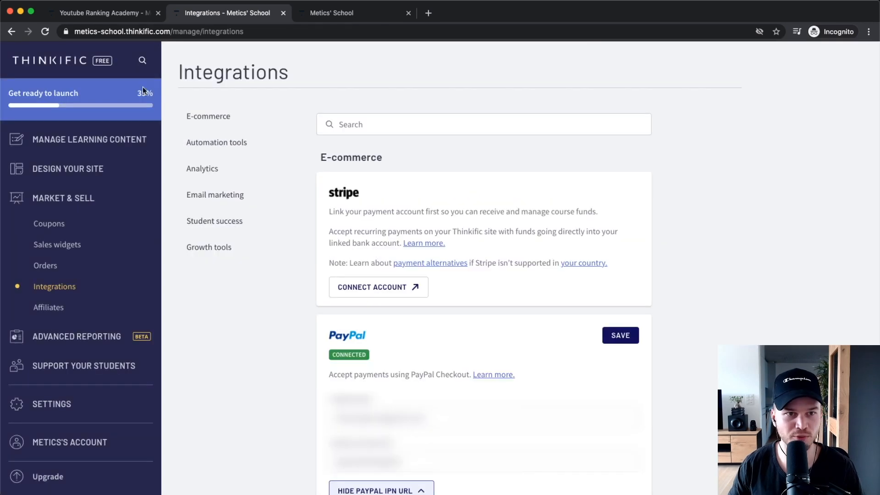
Return to the course pricing, reload it, and set the primary pricing to a one-time payment of $199
left_click(110, 13)
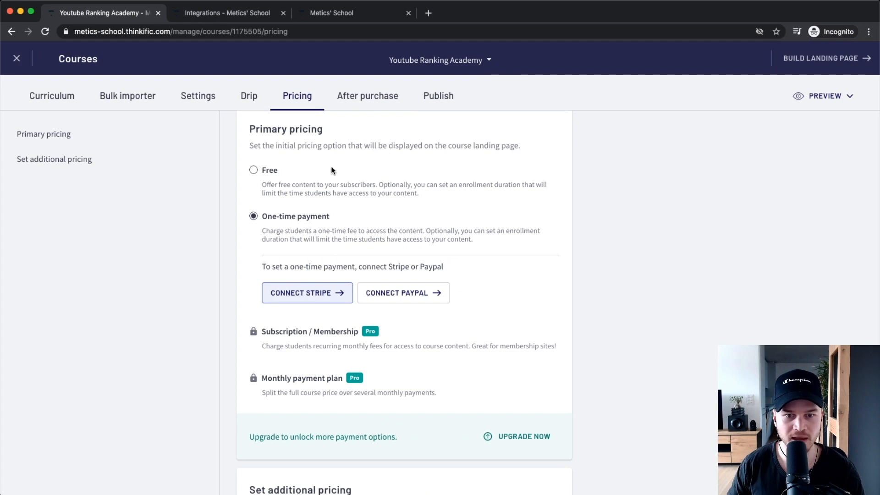
left_click(45, 32)
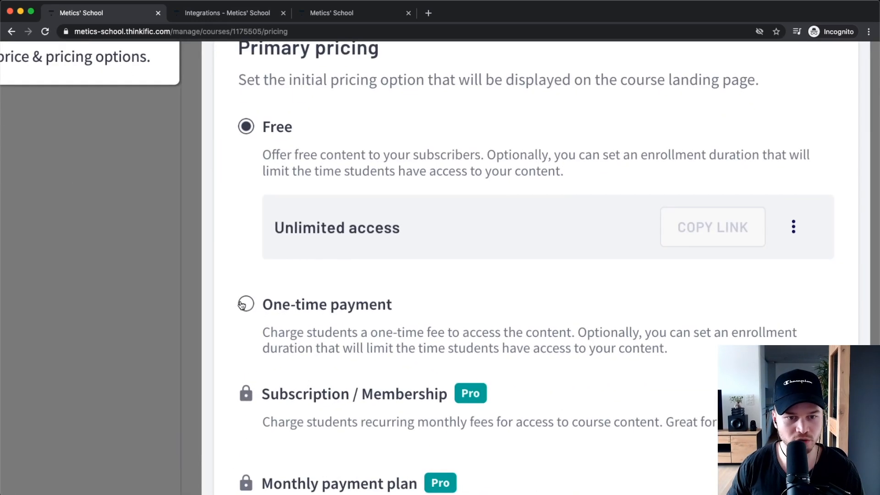
left_click(254, 312)
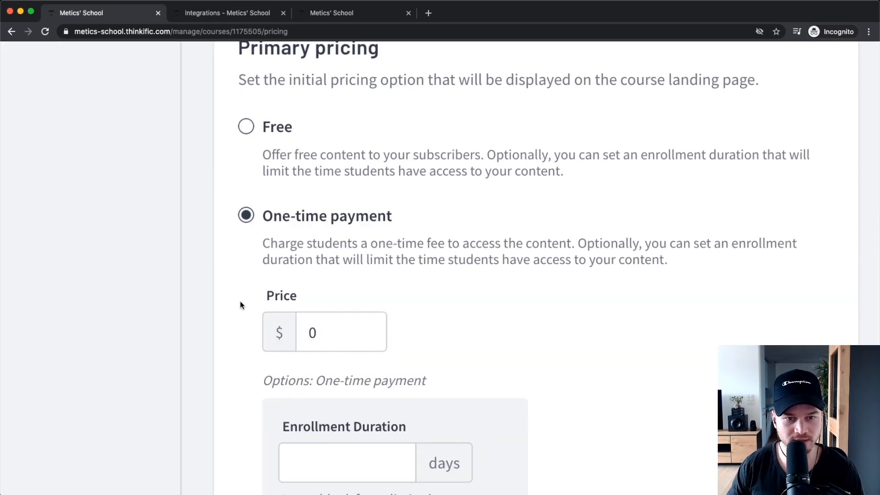
scroll(384, 317, "down", 3)
scroll(361, 321, "down", 2)
left_click_drag(340, 259, 329, 259)
type("199")
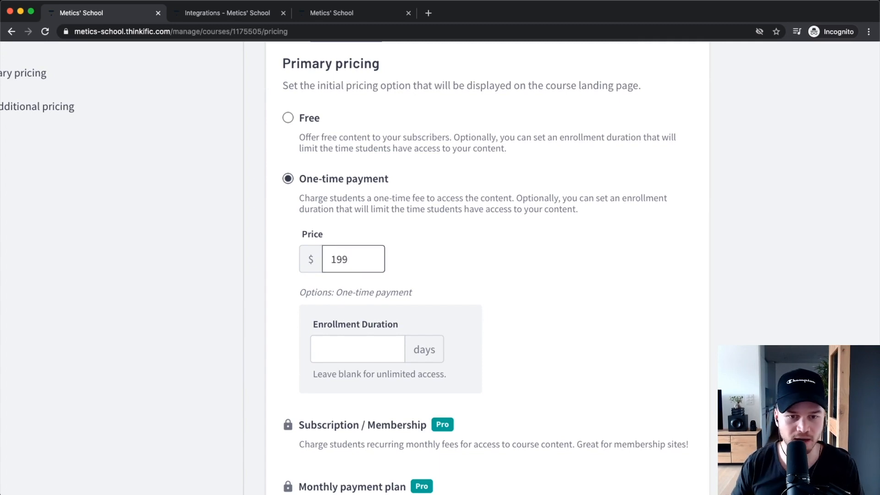
Leave the enrollment duration blank for unlimited access and save the course pricing
scroll(485, 330, "down", 3)
left_click(385, 251)
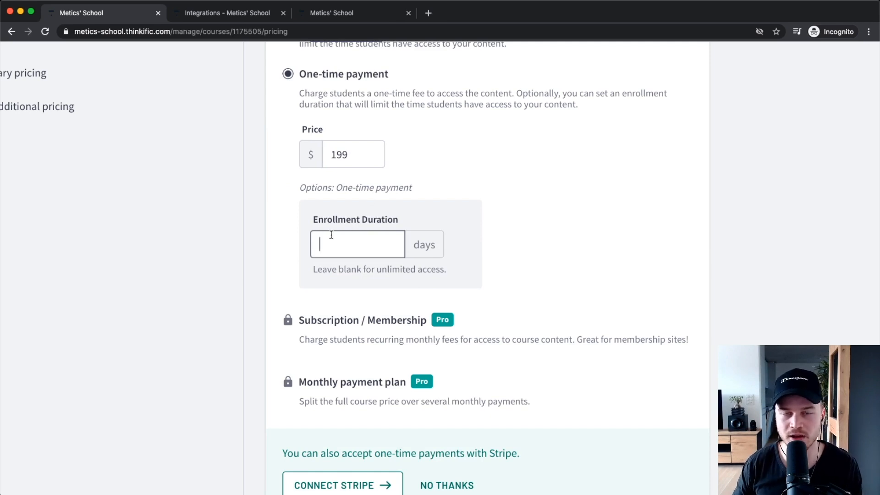
left_click(550, 205)
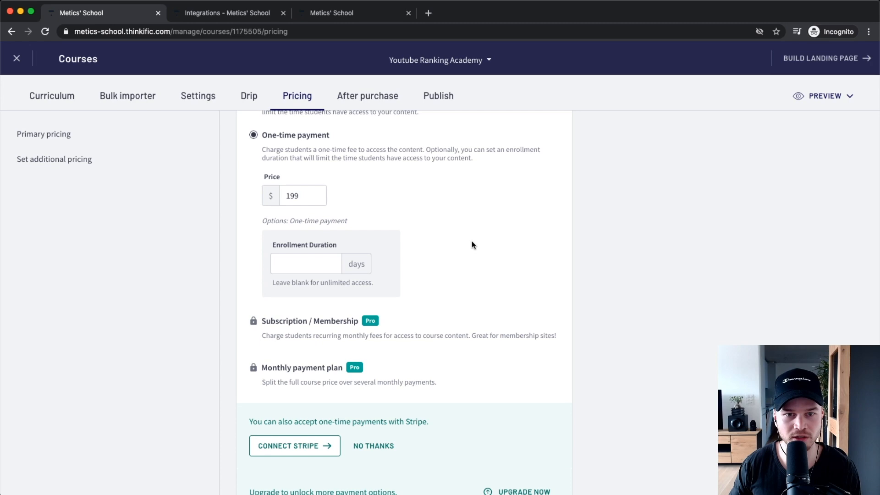
scroll(472, 238, "up", 2)
left_click(553, 138)
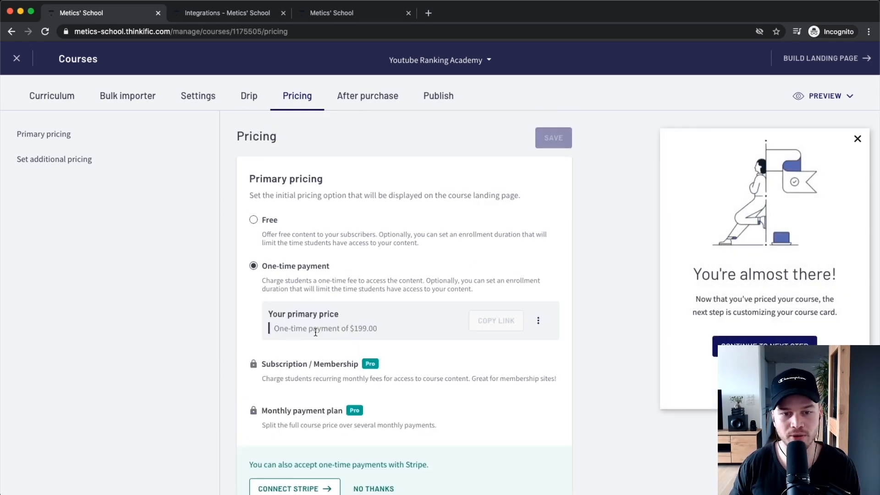
Examine the Stripe, Subscription / Membership, Monthly payment plan and additional pricing options for the course
scroll(312, 372, "down", 3)
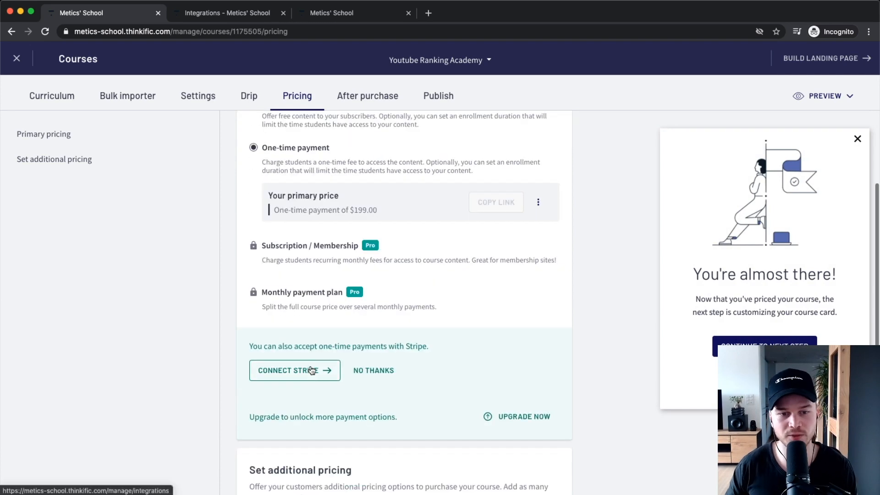
scroll(300, 255, "up", 5, "ctrl")
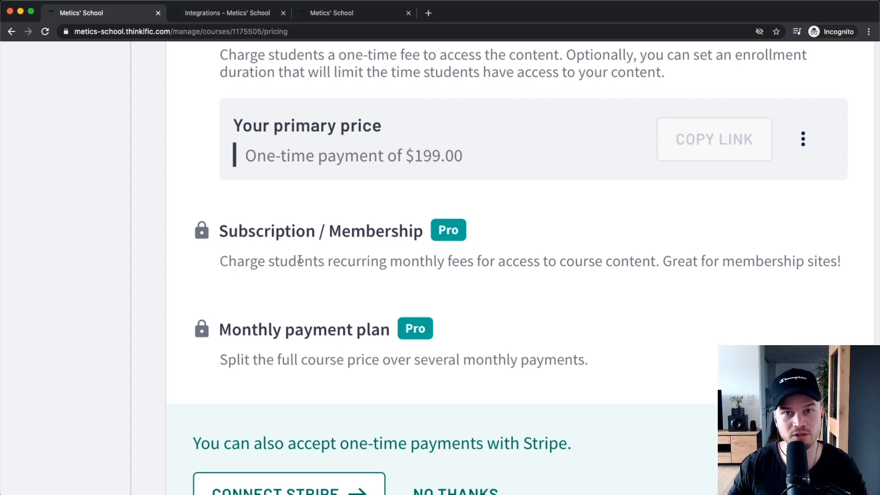
scroll(300, 259, "down", 1)
left_click_drag(218, 323, 379, 326)
left_click(483, 325)
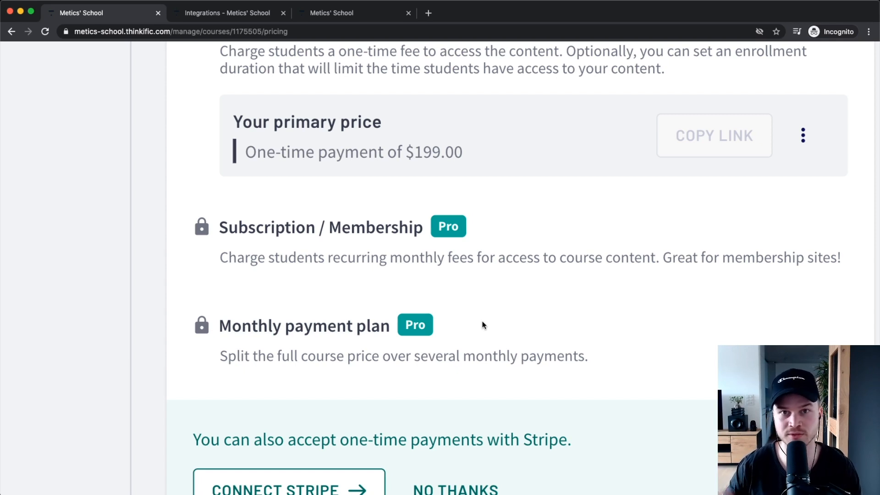
scroll(482, 325, "down", 5)
scroll(474, 317, "up", 3)
scroll(463, 206, "down", 5)
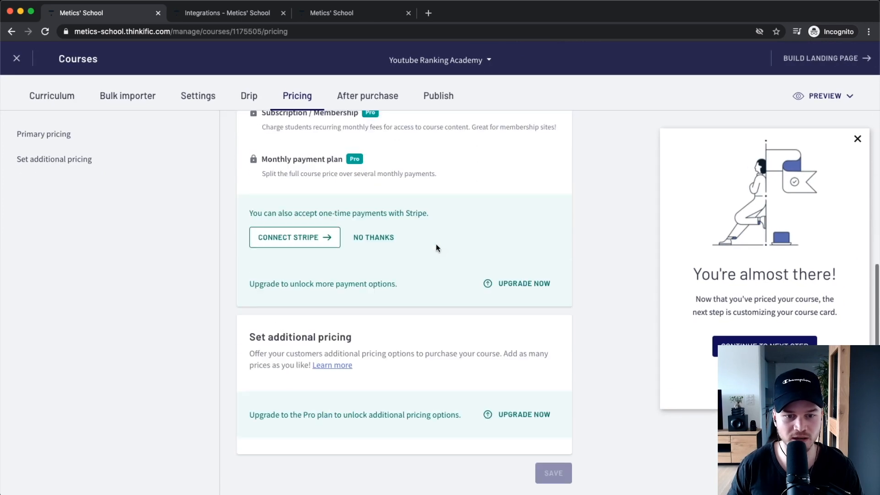
scroll(455, 290, "up", 5)
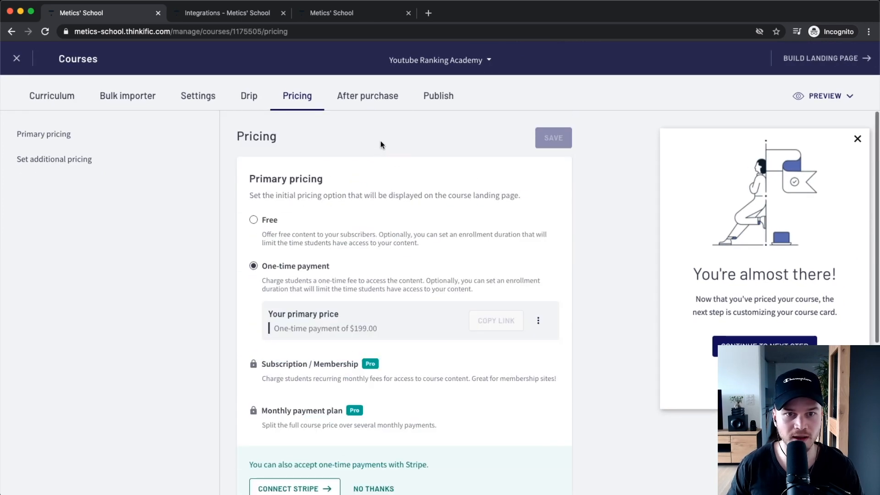
View the After purchase page, open the course's Publish settings, and dismiss the publish status tip
left_click(342, 96)
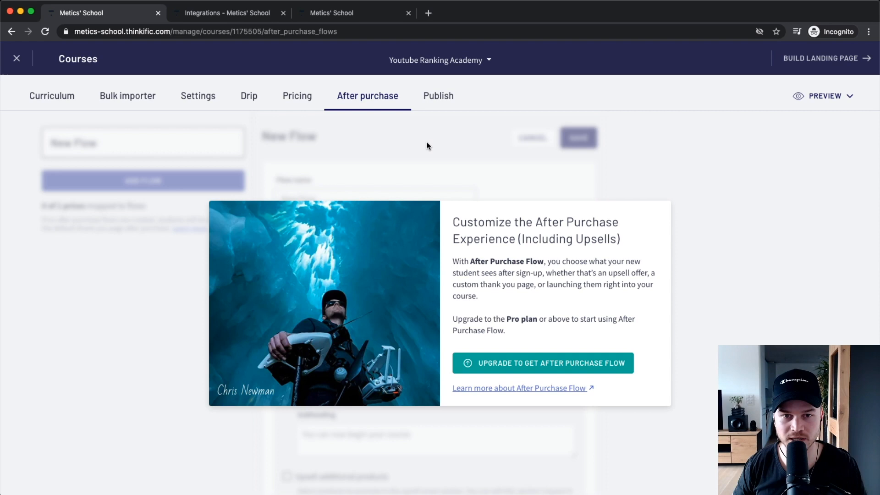
left_click(441, 97)
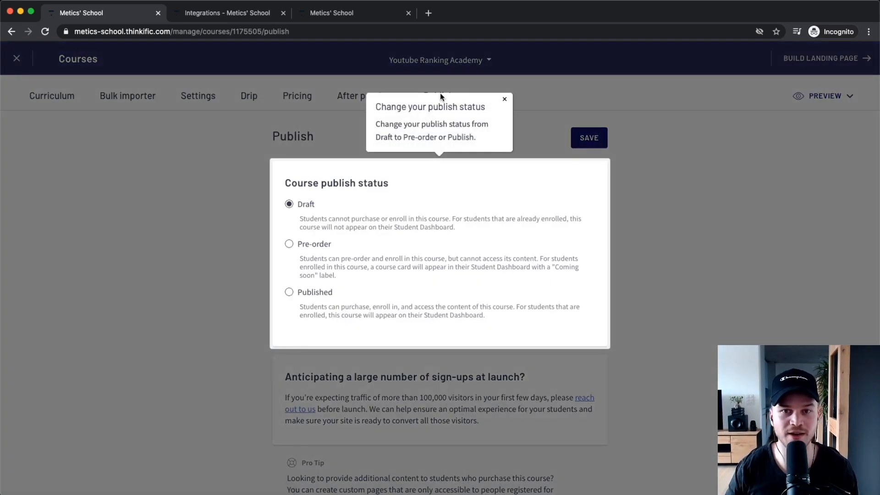
left_click(505, 99)
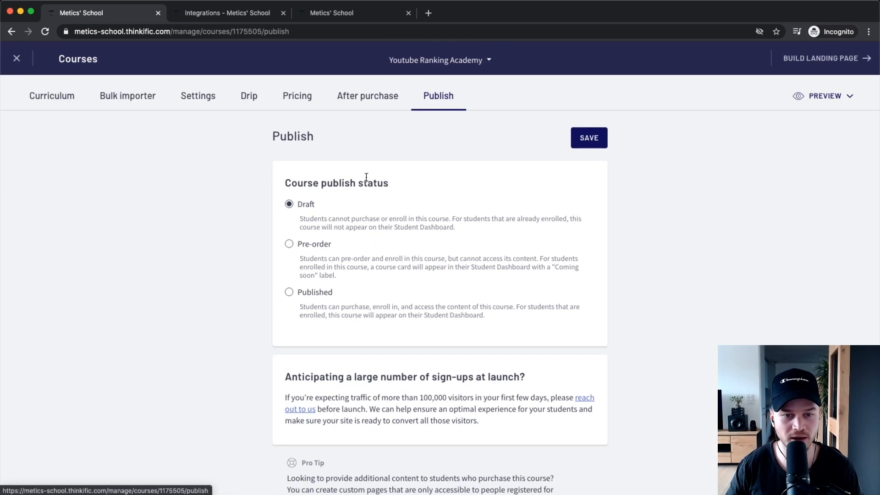
Set the course publish status to Published and save it
left_click(289, 292)
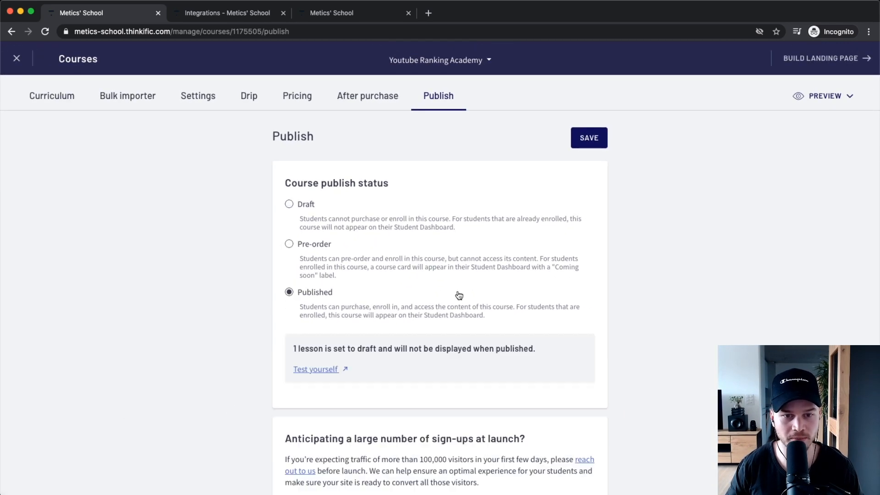
left_click(585, 145)
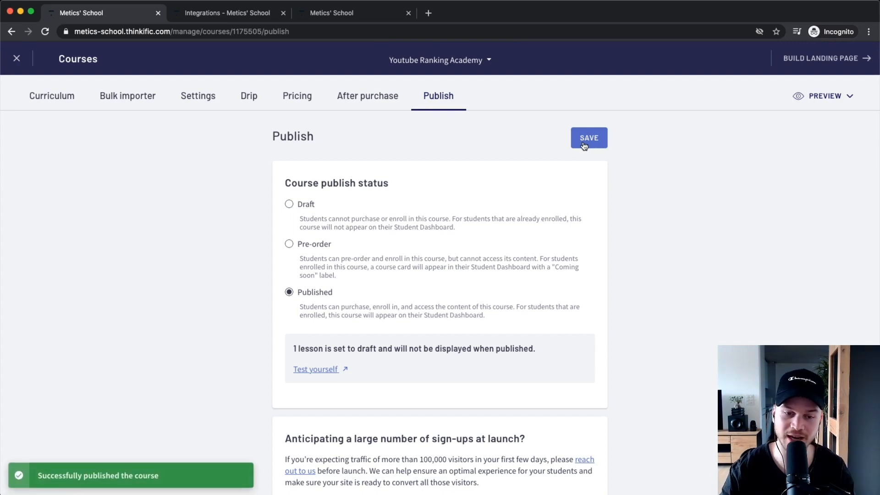
scroll(582, 144, "down", 3)
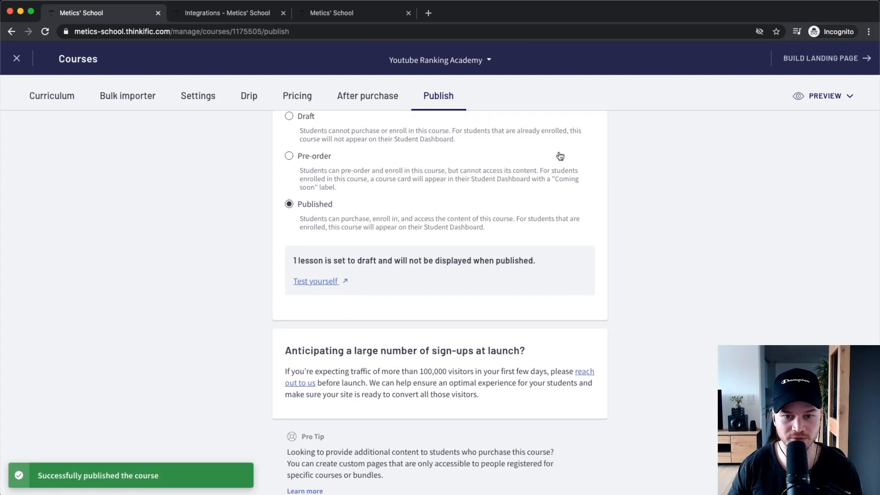
scroll(555, 157, "up", 3)
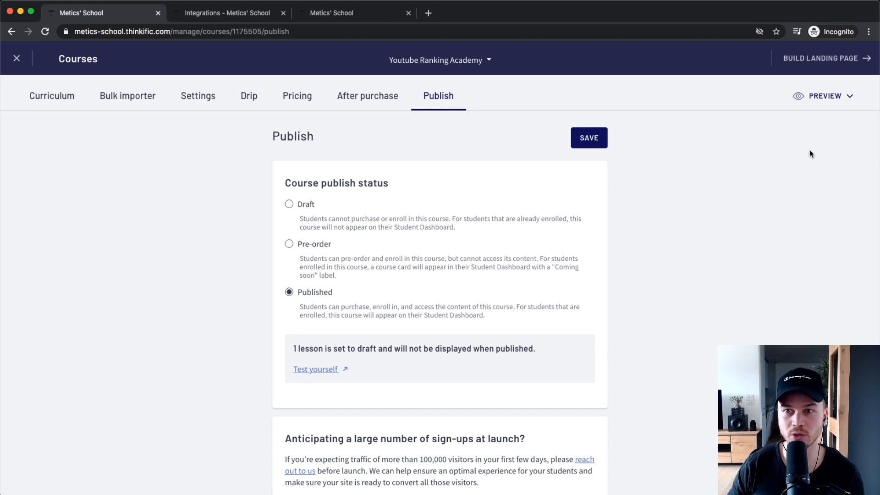
scroll(826, 66, "up", 5)
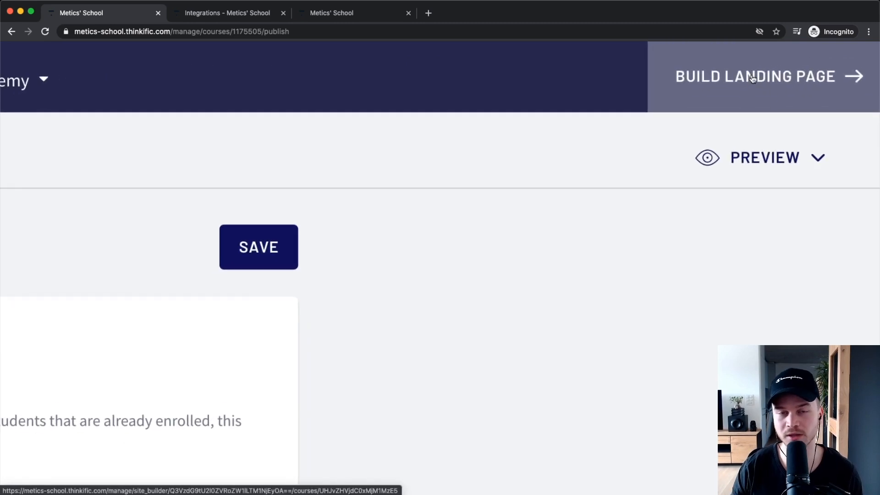
scroll(753, 79, "down", 5)
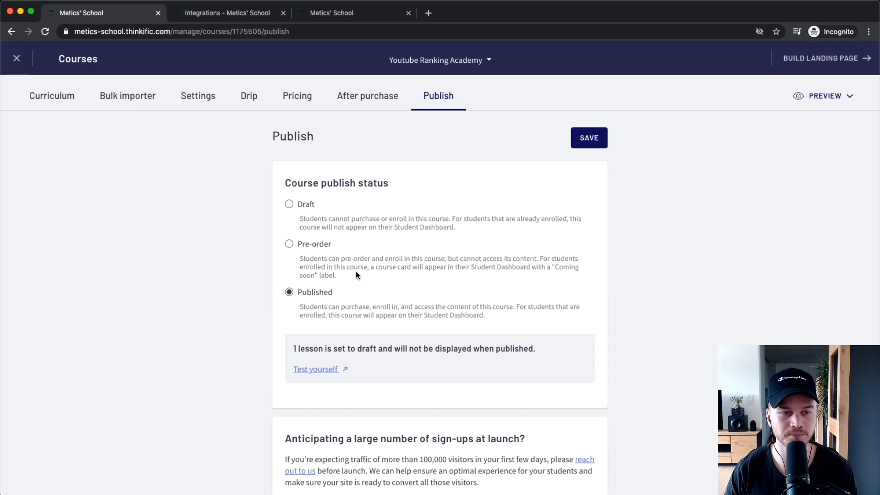
Leave the course editor and open the site design's Theme library to explore the available themes
left_click(23, 66)
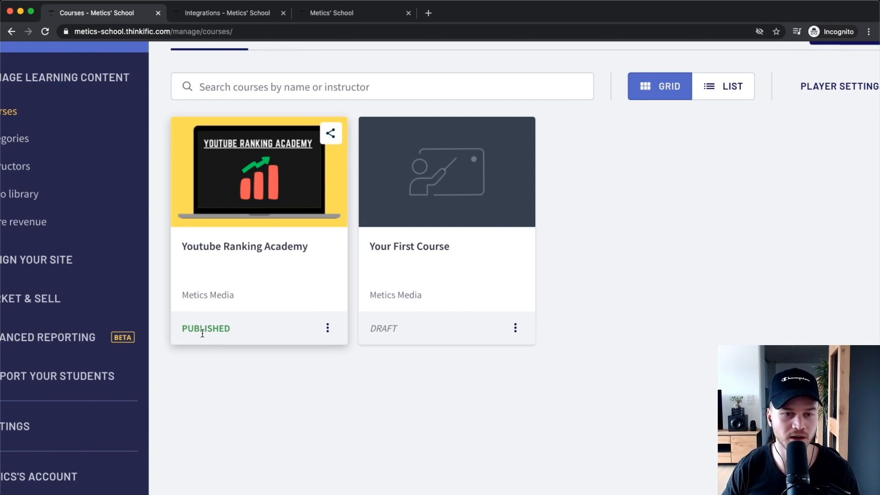
left_click(14, 166)
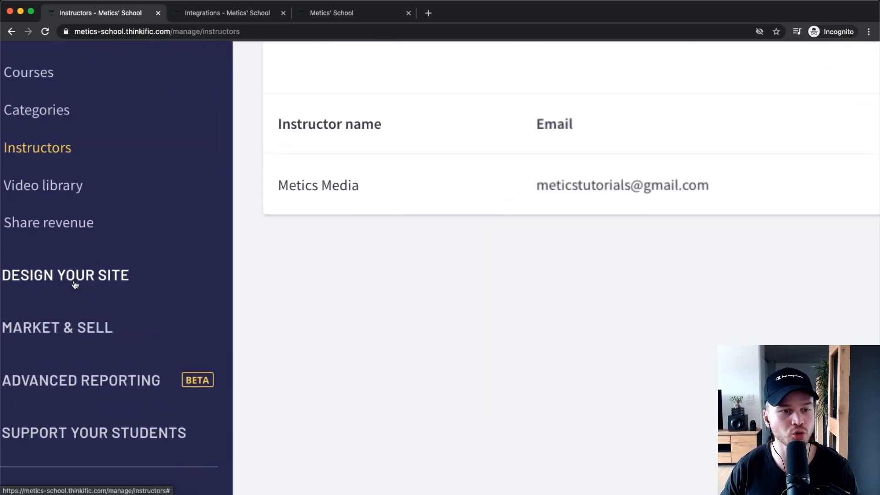
left_click(75, 281)
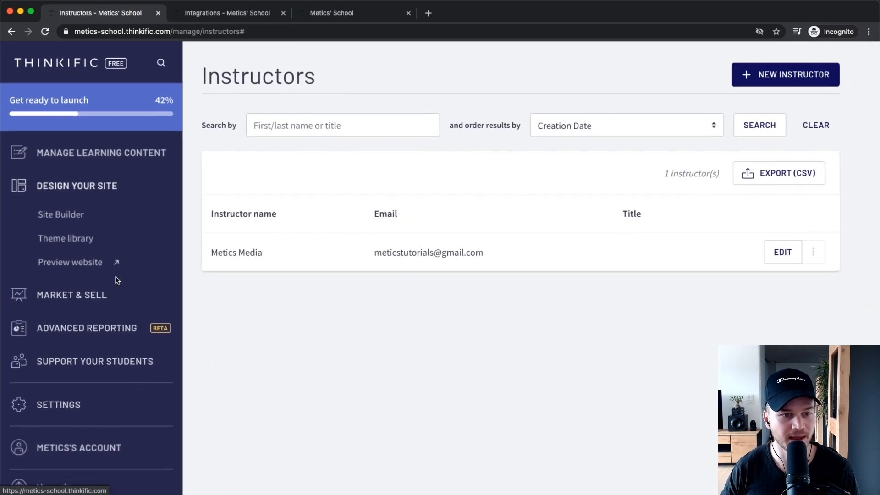
left_click(92, 236)
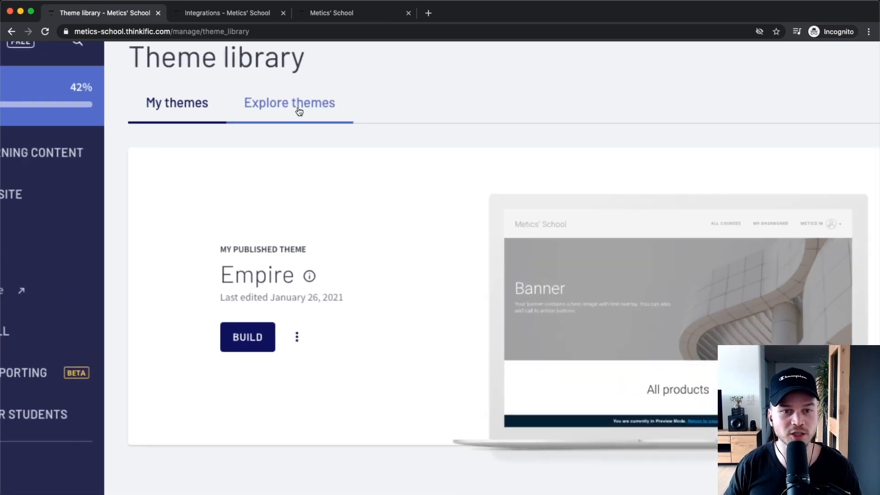
left_click(286, 107)
scroll(276, 109, "down", 5)
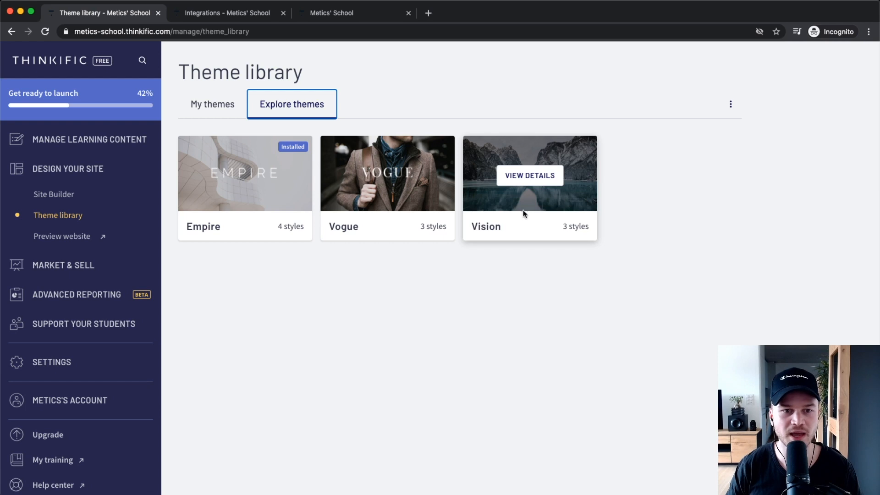
Open the Empire theme's details and examine its sample page in the Halo style
left_click(248, 175)
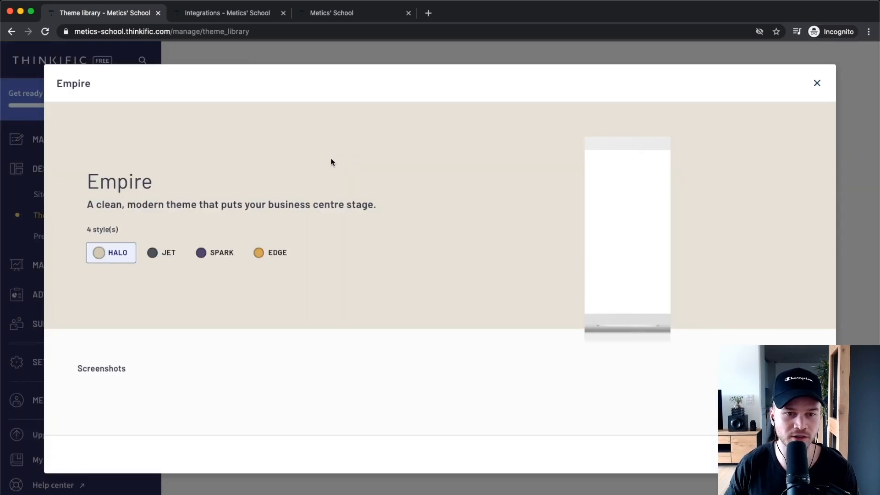
scroll(371, 235, "down", 3)
scroll(381, 220, "up", 1)
scroll(396, 235, "down", 5)
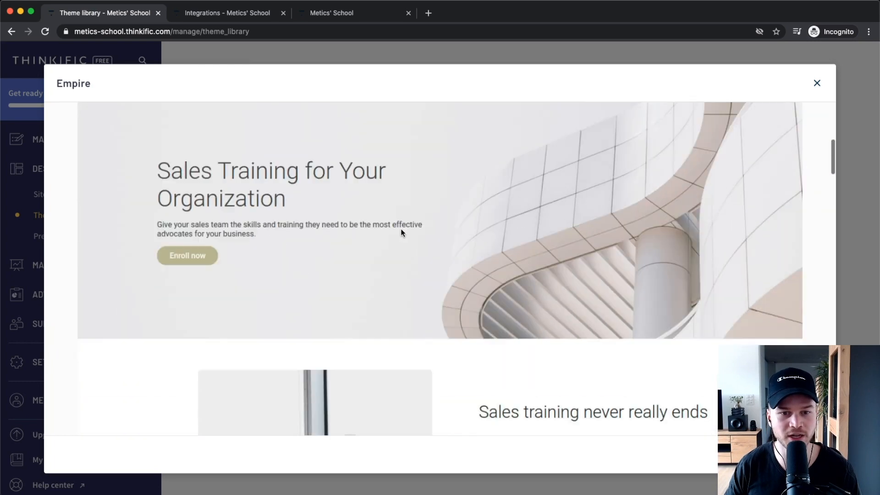
scroll(401, 233, "down", 15)
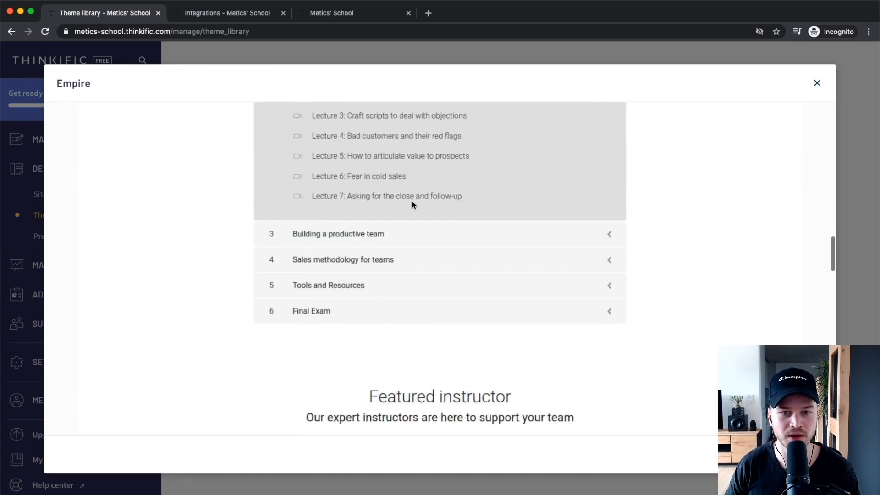
scroll(412, 202, "down", 8)
scroll(411, 202, "up", 15)
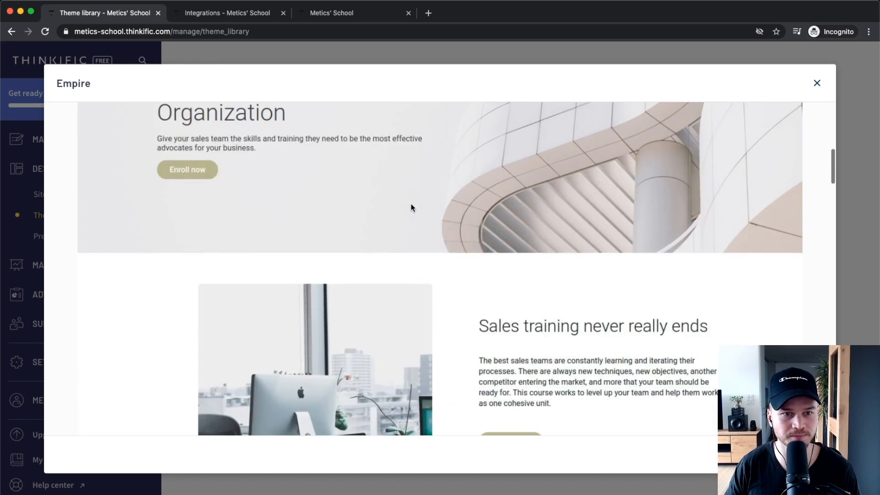
scroll(410, 206, "up", 5)
Preview the Empire theme's Jet and Spark styles, then close its details
left_click(179, 256)
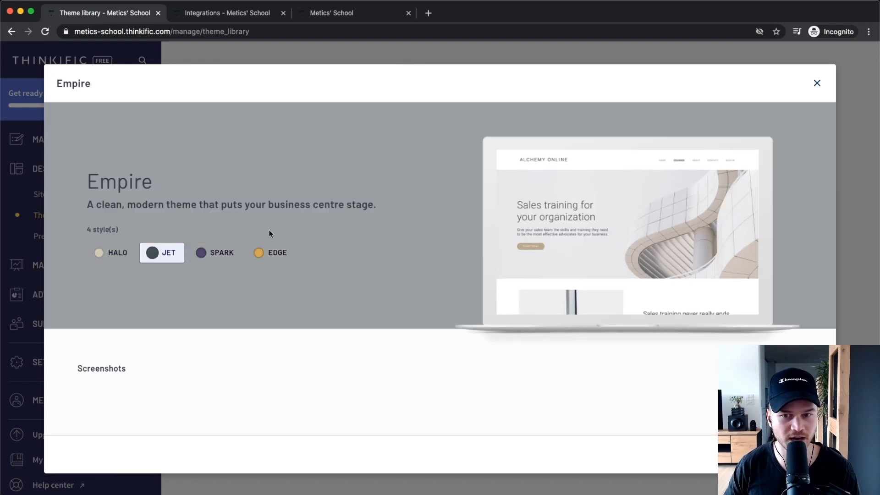
scroll(304, 252, "down", 10)
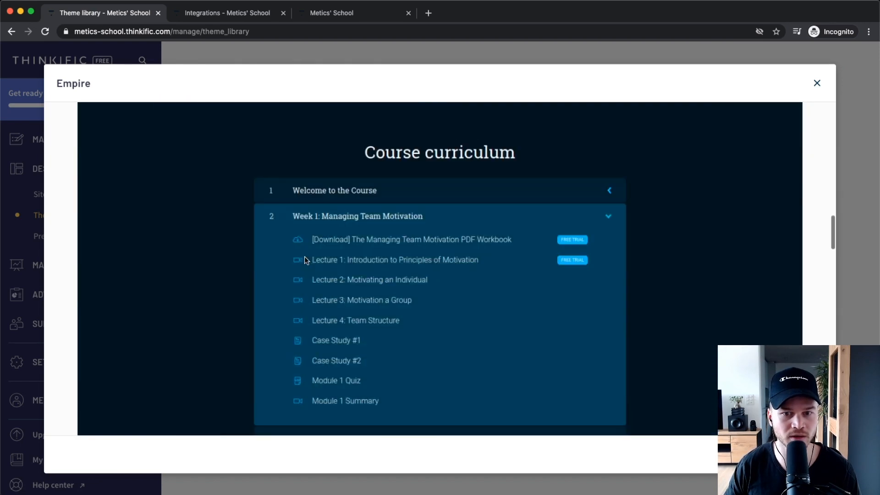
scroll(304, 260, "up", 10)
left_click(229, 252)
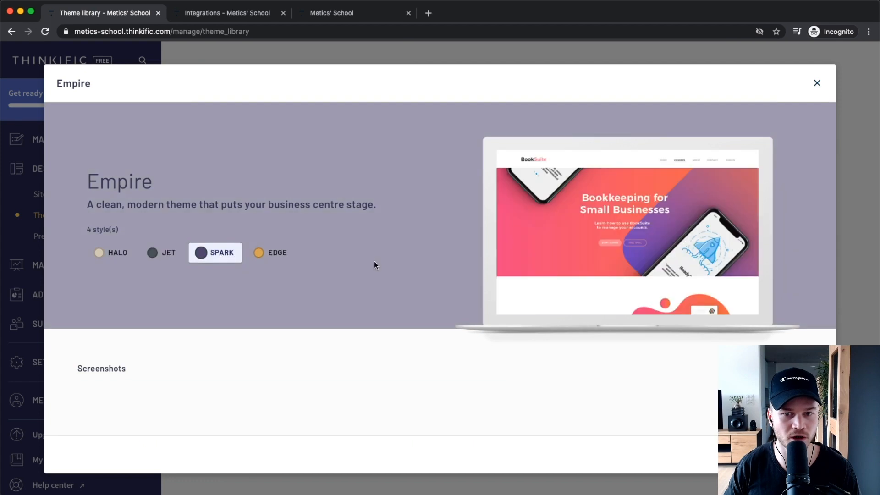
scroll(374, 262, "down", 15)
scroll(374, 262, "up", 15)
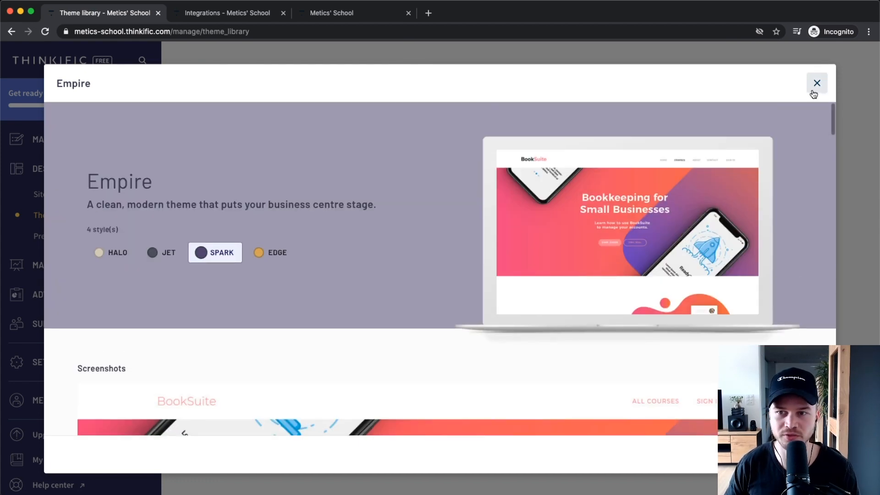
left_click(815, 87)
Open the Vision theme's details and examine its Focus and Tempo styles
mouse_move(479, 180)
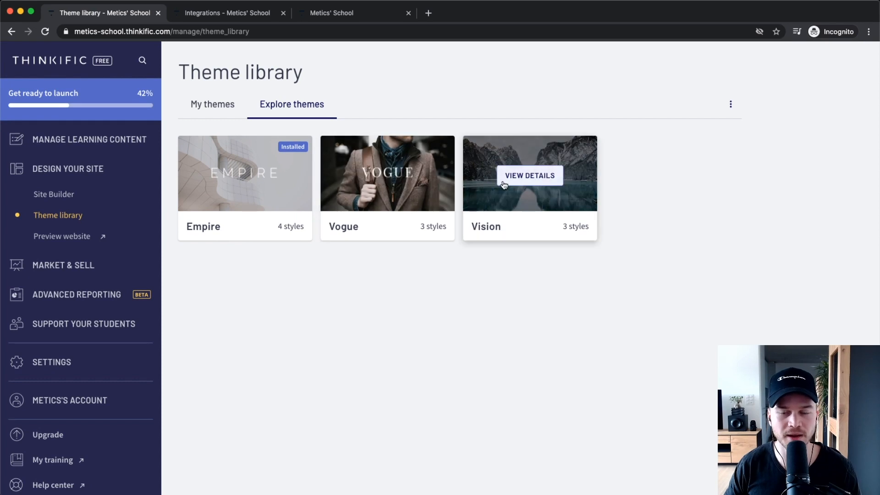
left_click(528, 182)
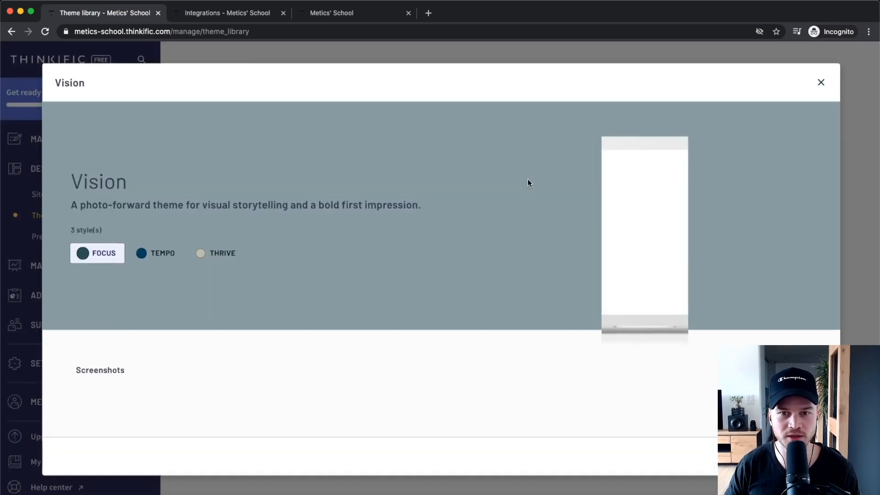
scroll(321, 255, "down", 5)
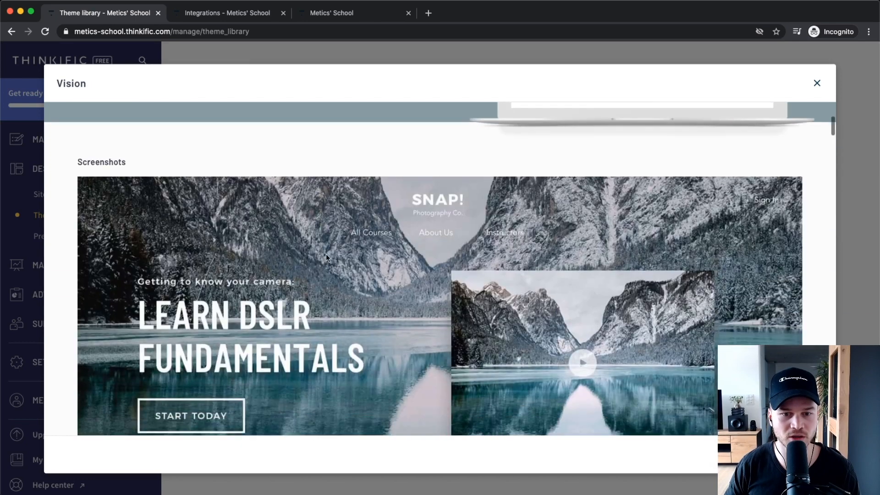
scroll(325, 254, "down", 15)
scroll(328, 147, "up", 10)
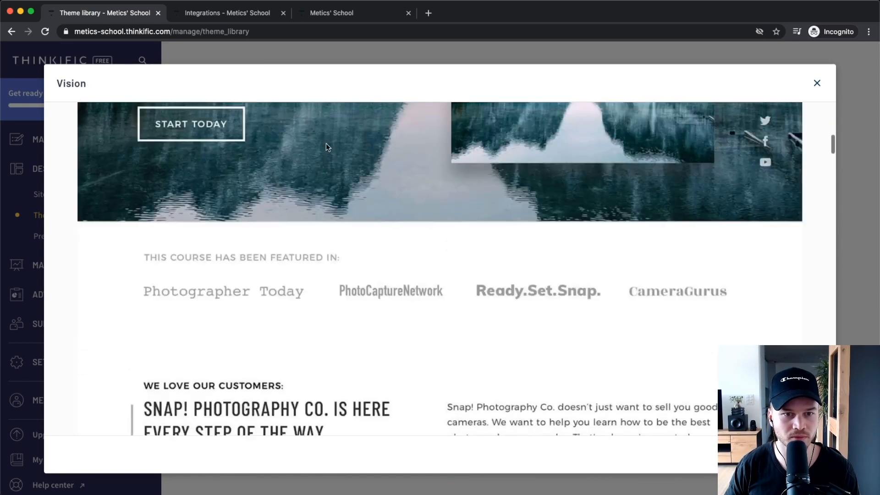
scroll(326, 146, "up", 8)
left_click(156, 252)
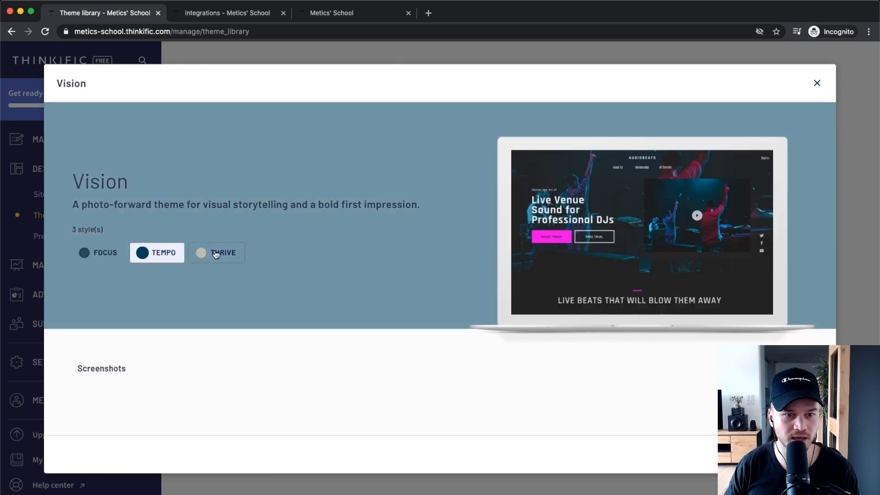
scroll(222, 252, "down", 3)
scroll(161, 257, "up", 3)
Install the Vision theme in the Focus style, copying the existing content from the Empire theme
left_click(102, 257)
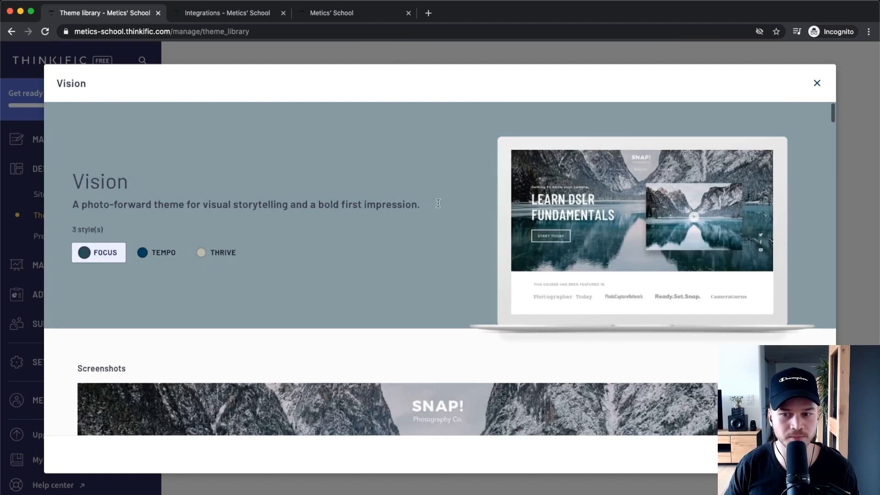
scroll(792, 481, "up", 5)
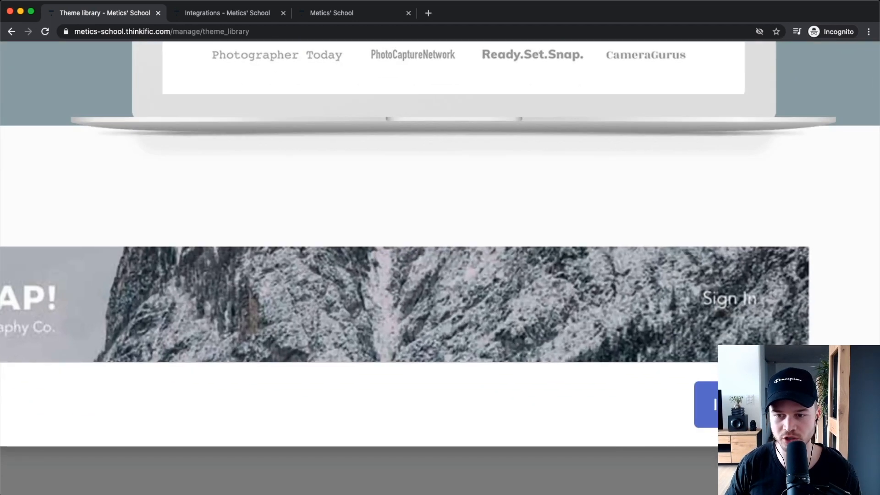
left_click(747, 404)
scroll(468, 328, "down", 5)
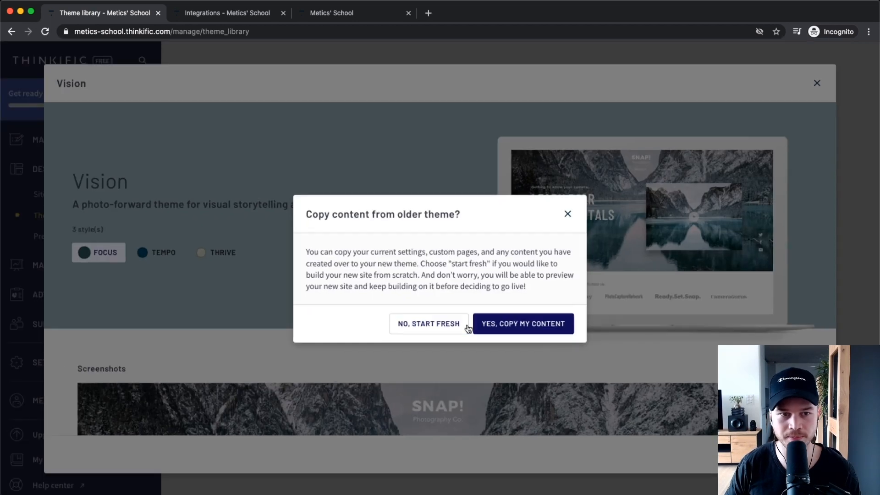
left_click(529, 333)
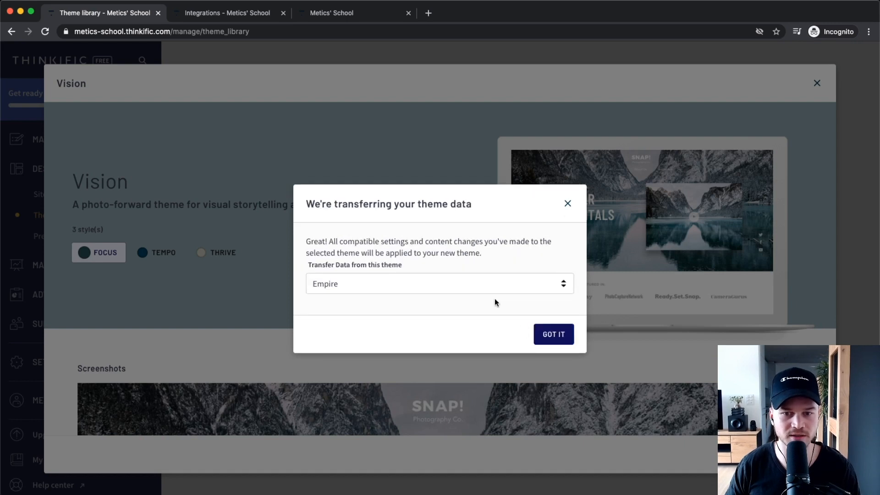
left_click(545, 333)
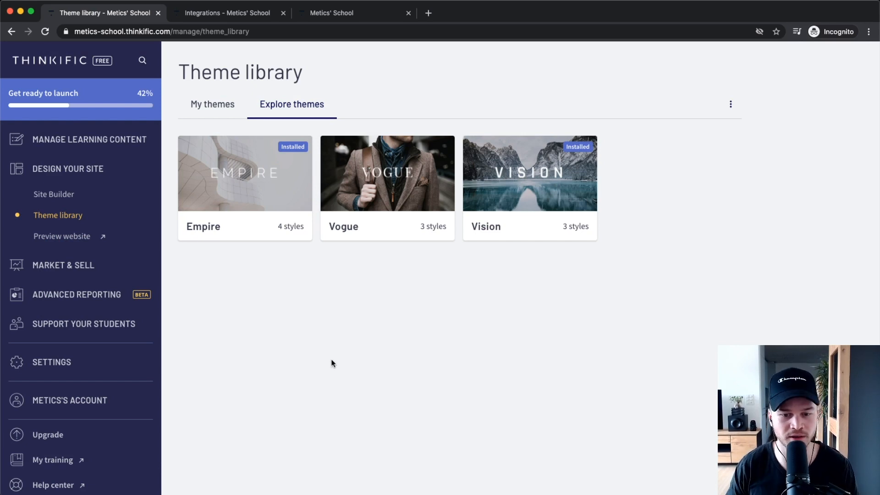
Publish the installed Vision theme from My themes as the live site theme, replacing Empire
left_click(209, 105)
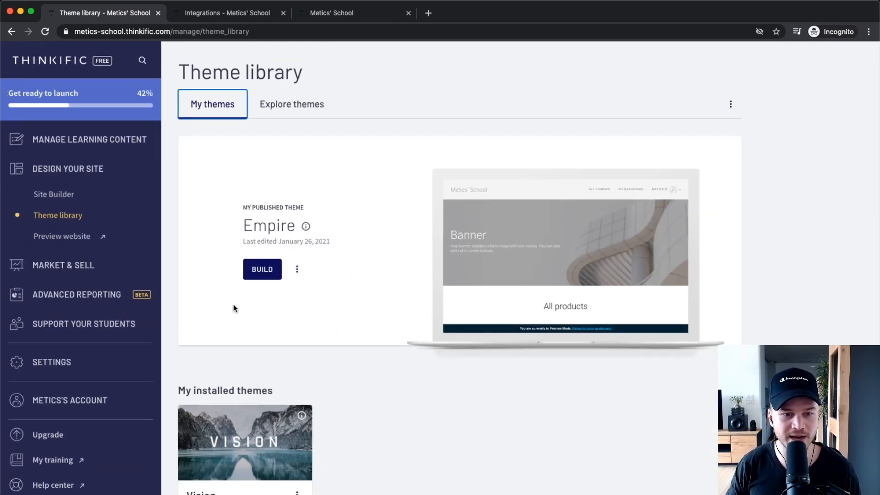
scroll(234, 308, "down", 3)
scroll(248, 303, "up", 3)
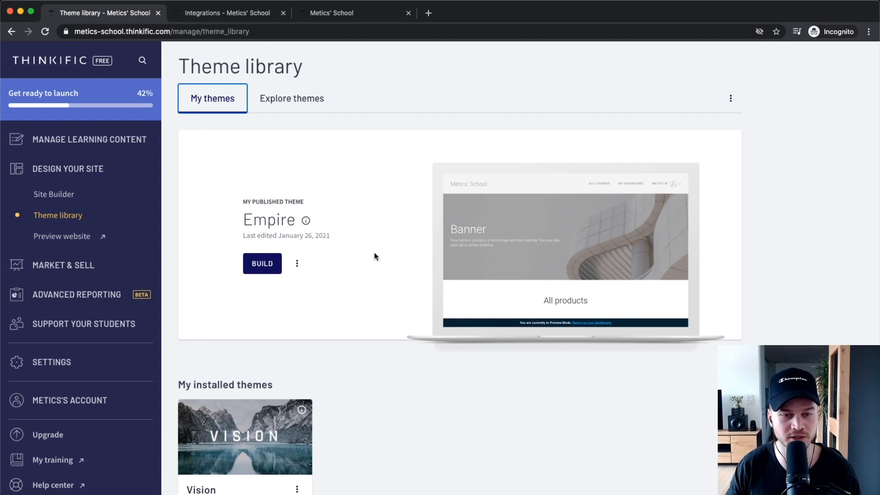
scroll(353, 274, "down", 3)
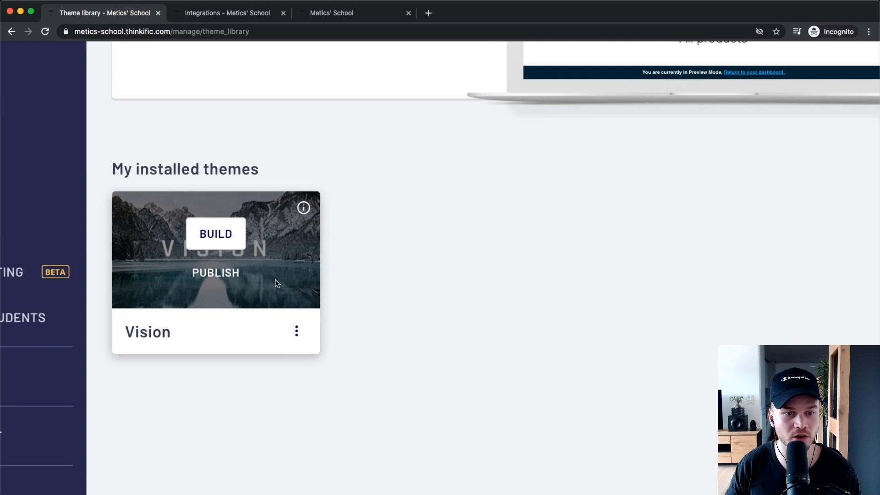
scroll(240, 275, "left", 1)
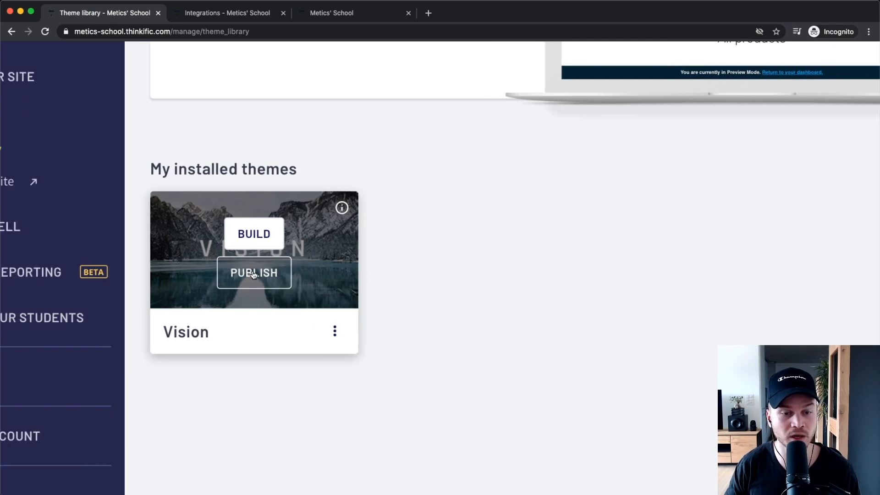
left_click(255, 271)
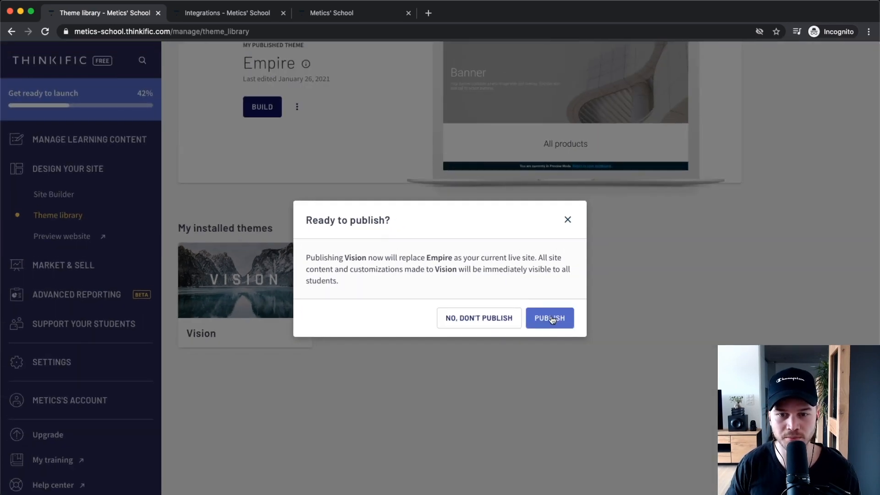
left_click(589, 321)
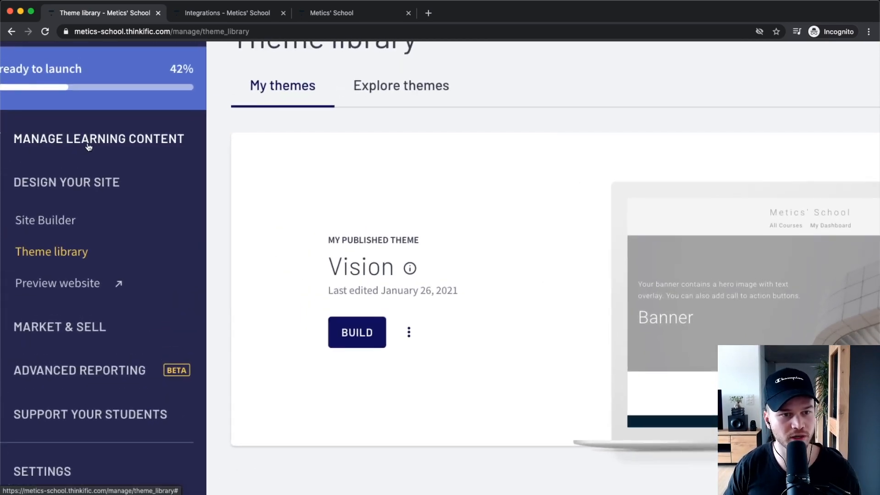
Open the Youtube Ranking Academy course's landing page in the Site Builder and look over its banner, curriculum and footer sections
left_click(88, 145)
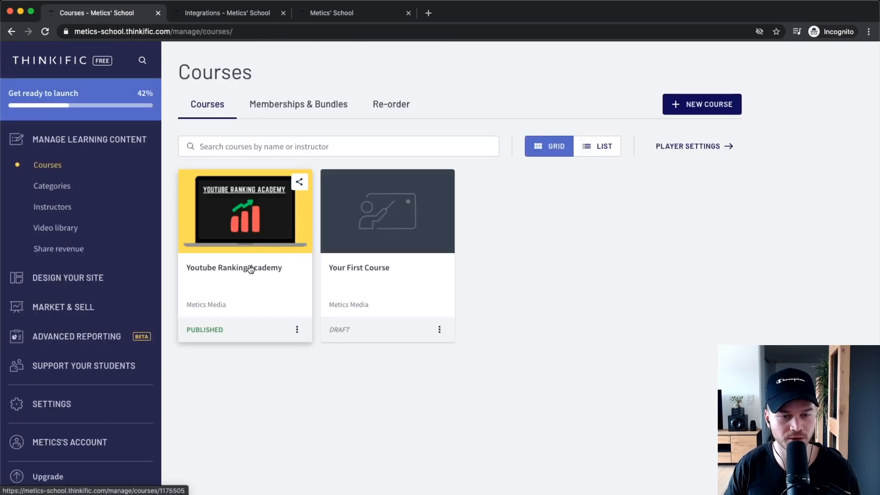
left_click(235, 269)
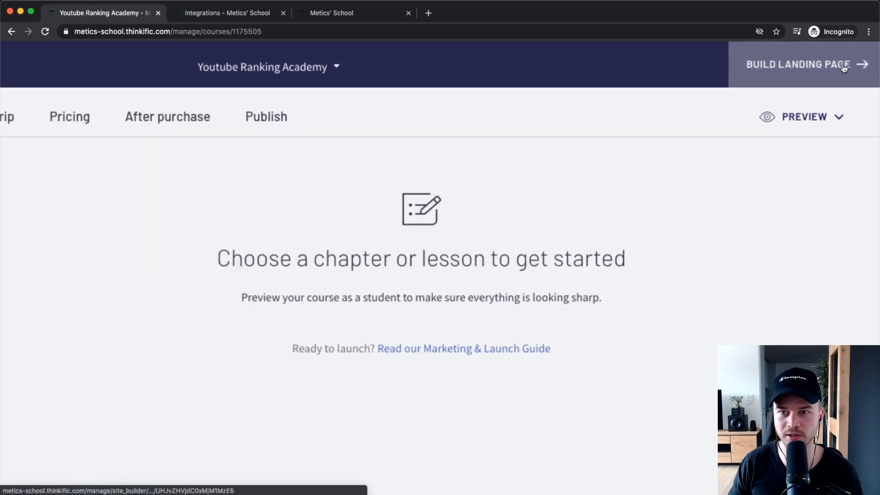
left_click(846, 65)
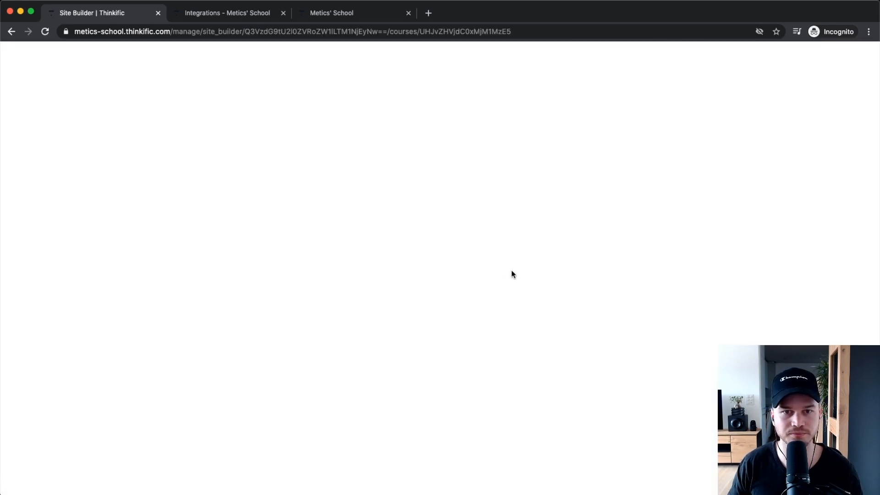
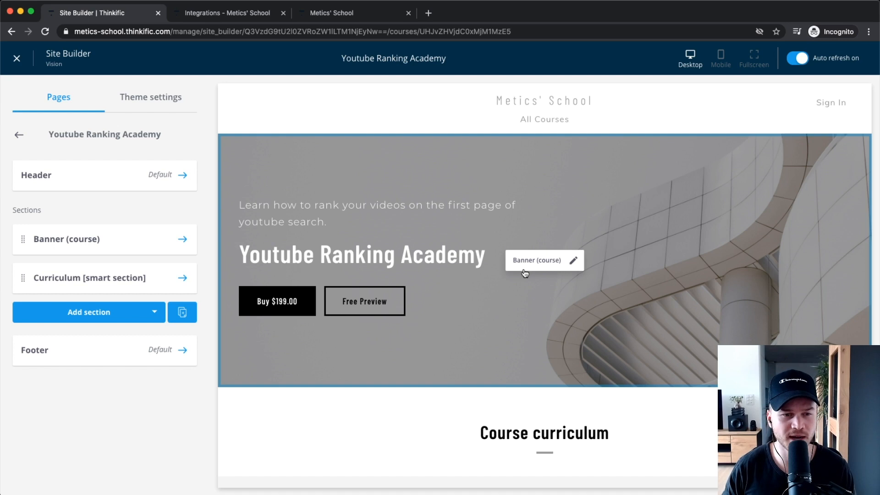
scroll(501, 319, "down", 5)
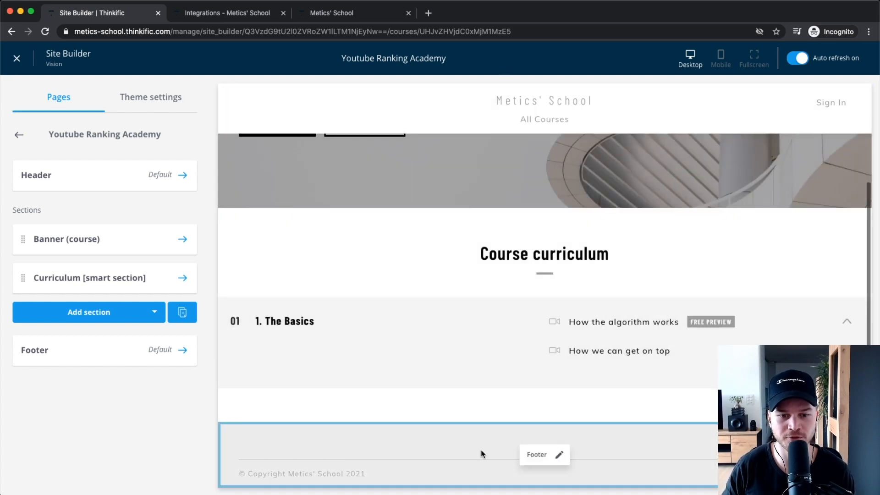
scroll(462, 242, "up", 5)
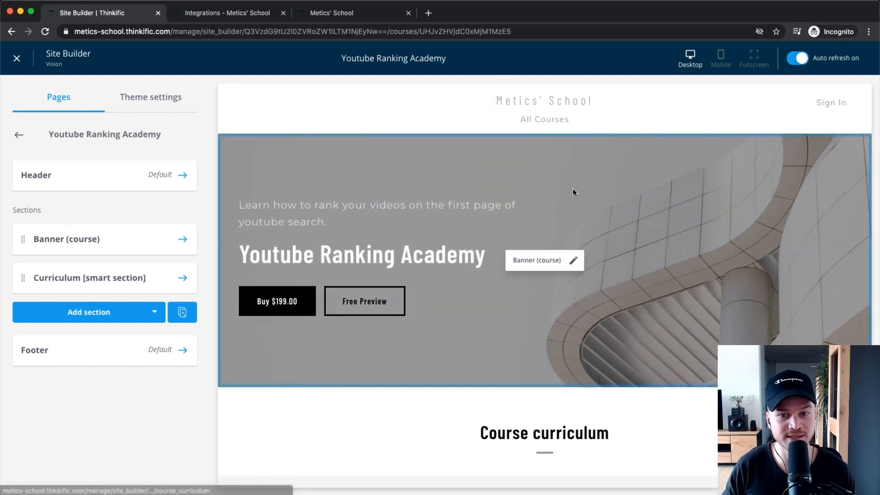
Review the Youtube Ranking Academy course page in desktop, mobile and fullscreen previews, returning to the desktop view
scroll(660, 284, "down", 2)
scroll(596, 242, "up", 2)
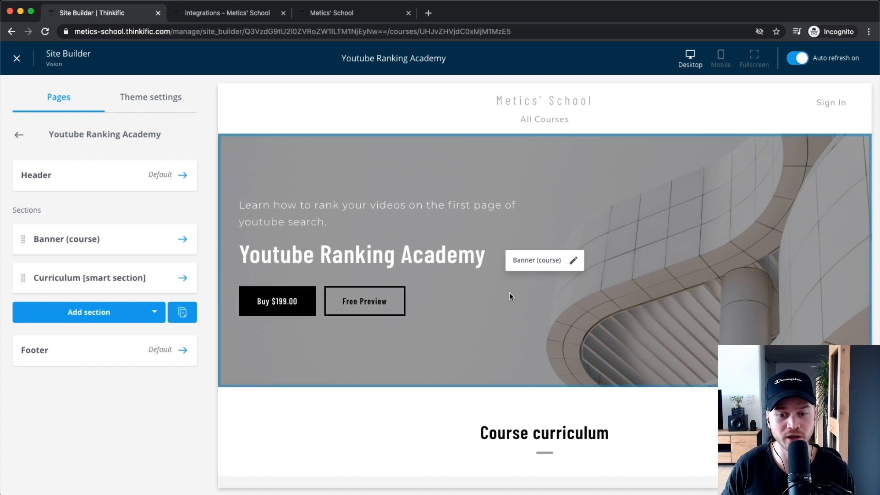
scroll(510, 296, "down", 4)
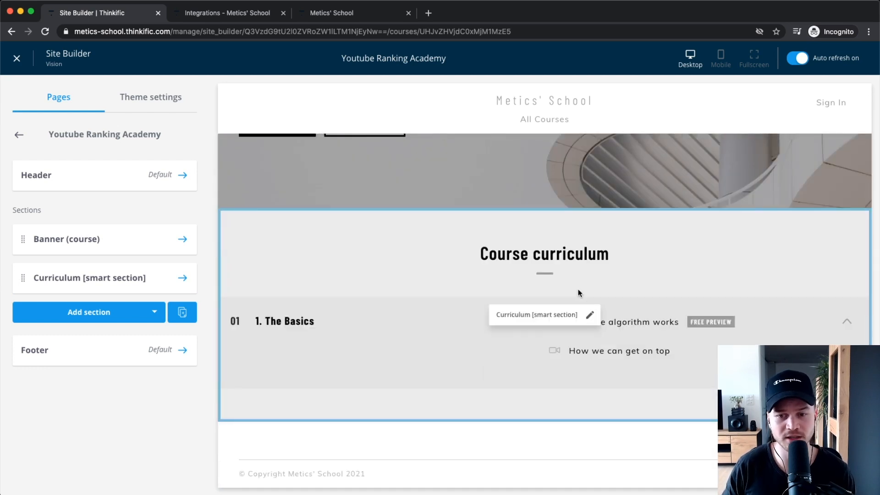
scroll(579, 293, "up", 1)
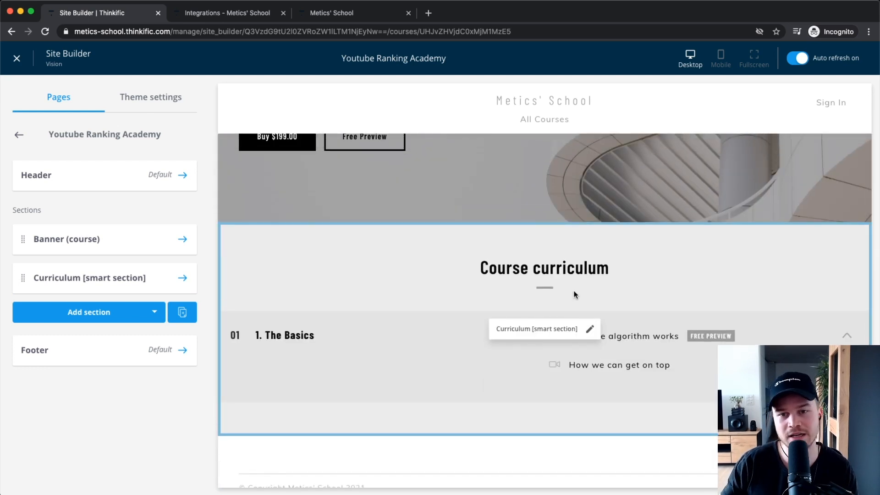
scroll(576, 294, "up", 4)
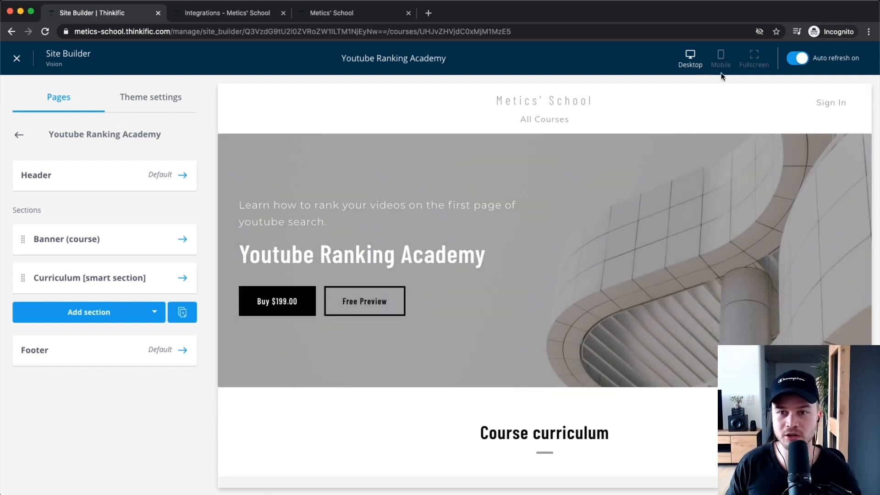
left_click(721, 70)
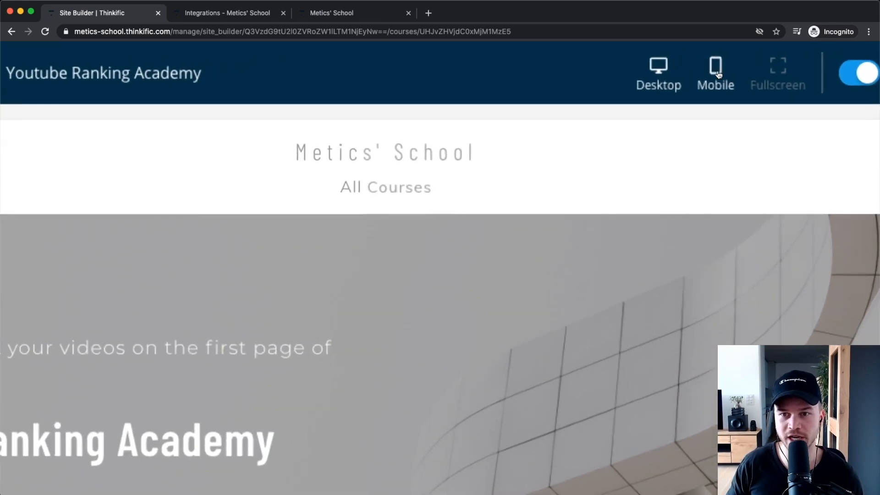
scroll(553, 225, "down", 7)
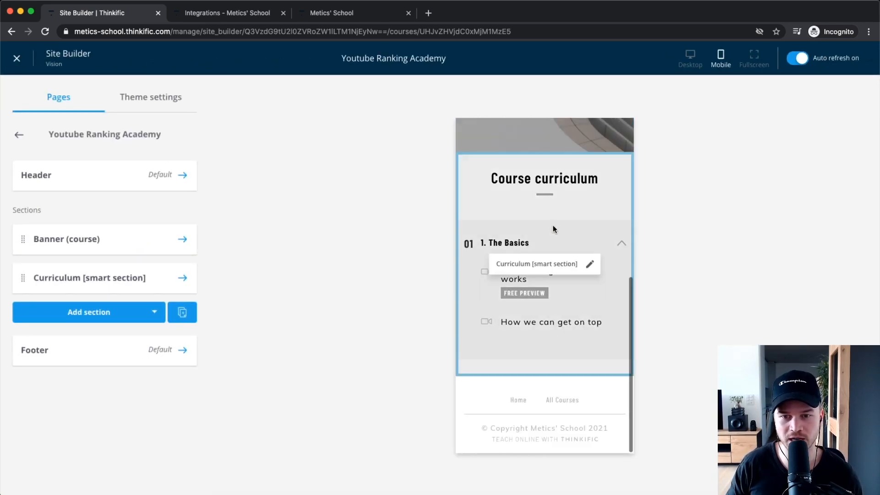
scroll(554, 229, "up", 7)
left_click(751, 58)
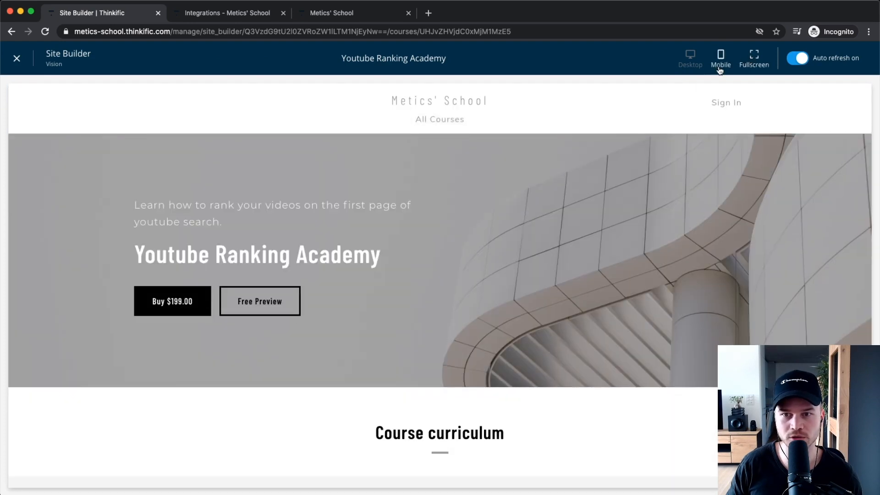
left_click(690, 58)
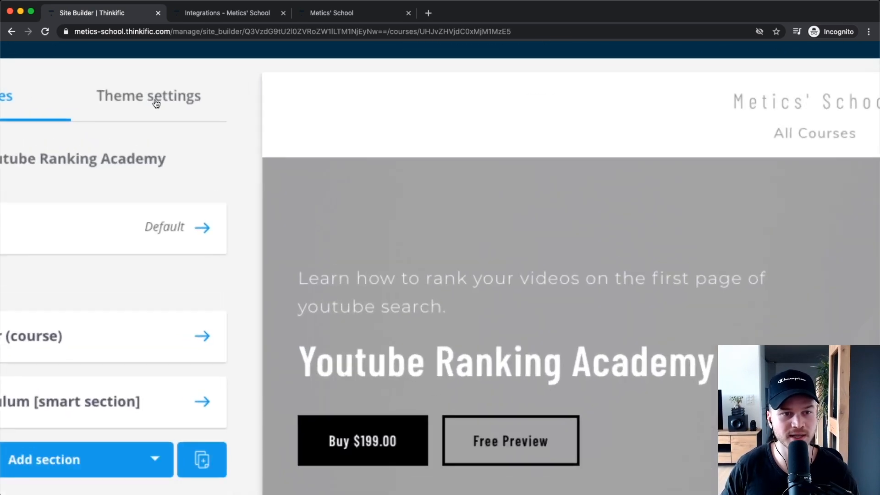
Apply the Focus style from the theme settings to the course site
left_click(153, 98)
scroll(158, 103, "left", 1)
scroll(188, 104, "down", 5)
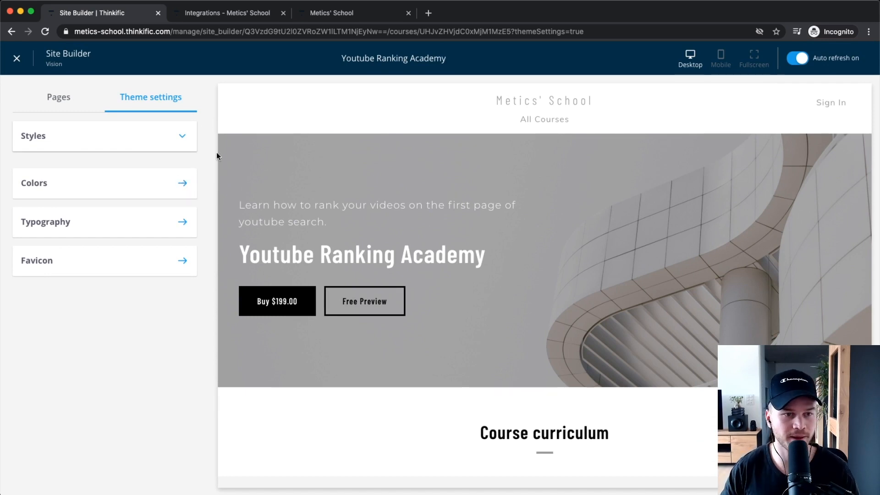
left_click(140, 134)
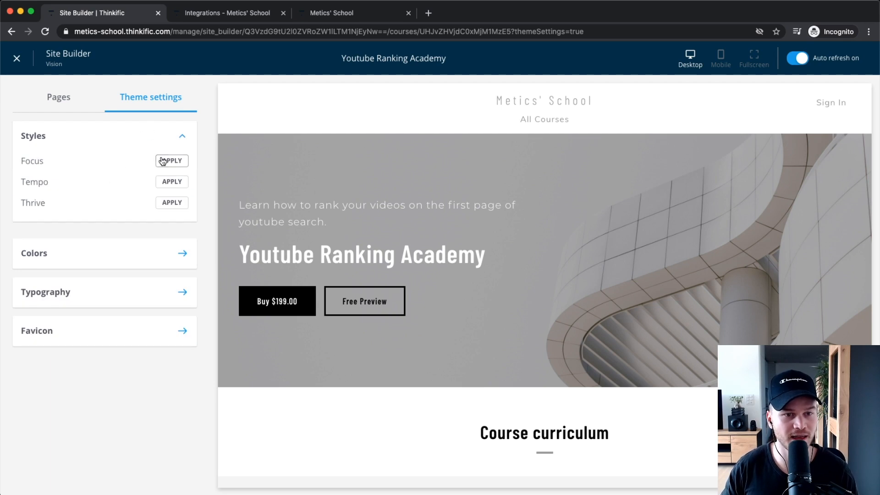
scroll(172, 162, "up", 3)
scroll(186, 164, "down", 3)
left_click(288, 165)
scroll(285, 159, "down", 3)
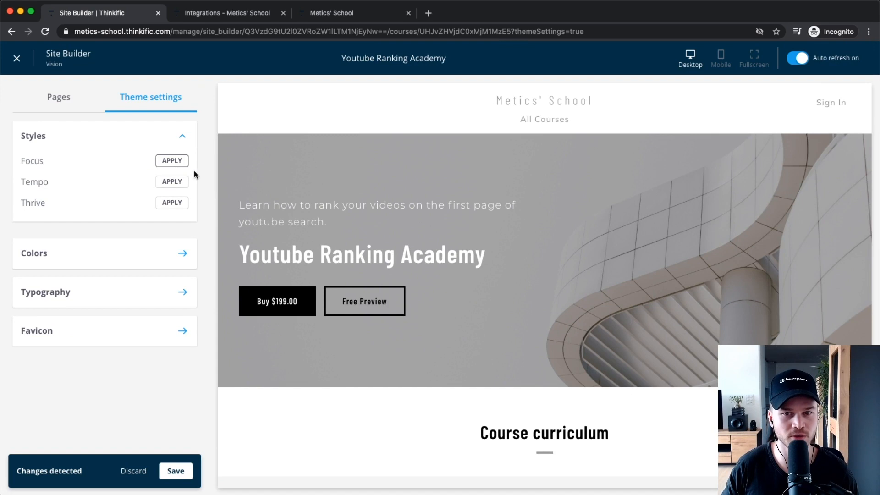
Try the Tempo theme style and check how the banner and course curriculum look in the preview
left_click(173, 184)
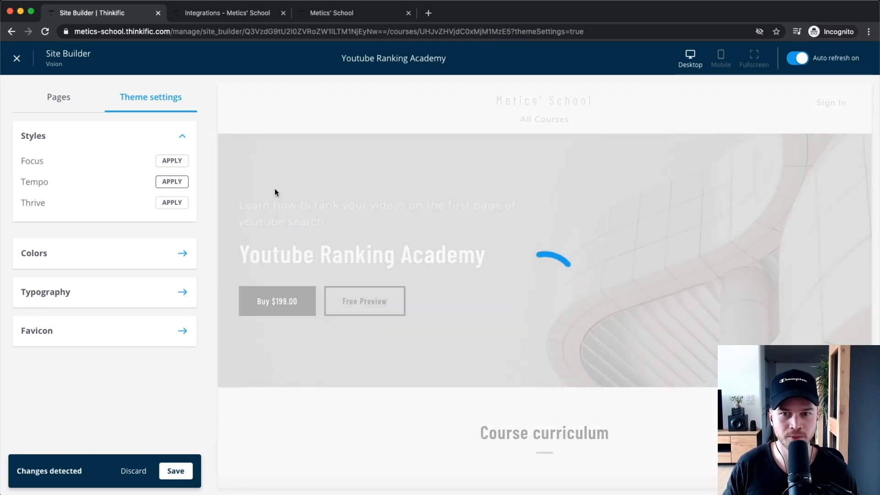
scroll(414, 211, "down", 5)
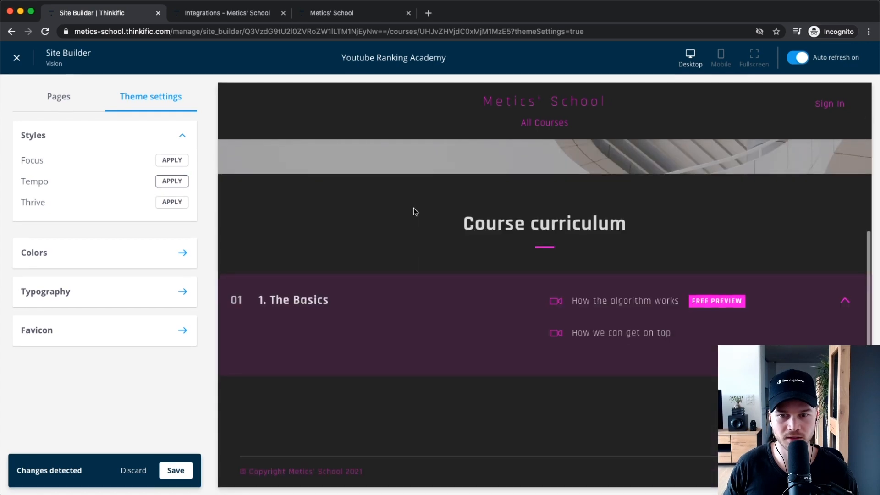
scroll(413, 207, "up", 5)
Try the Thrive theme style on the course page and switch back to the Focus style
left_click(174, 204)
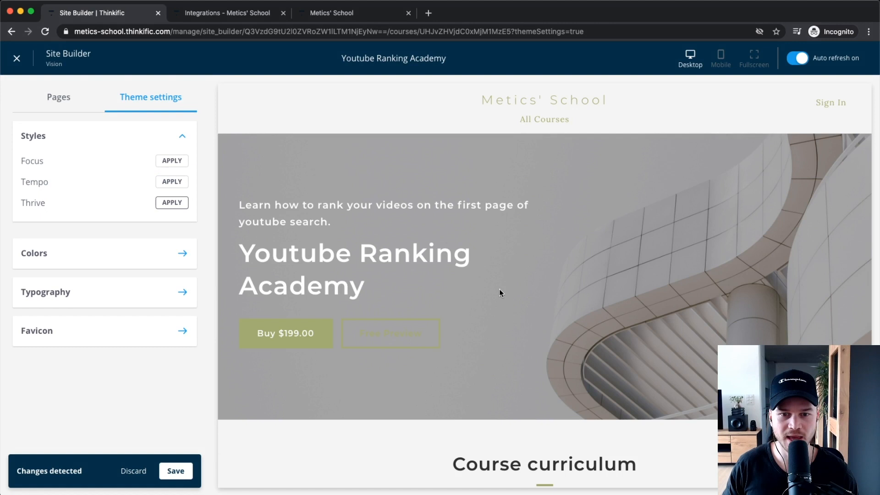
scroll(499, 292, "down", 3)
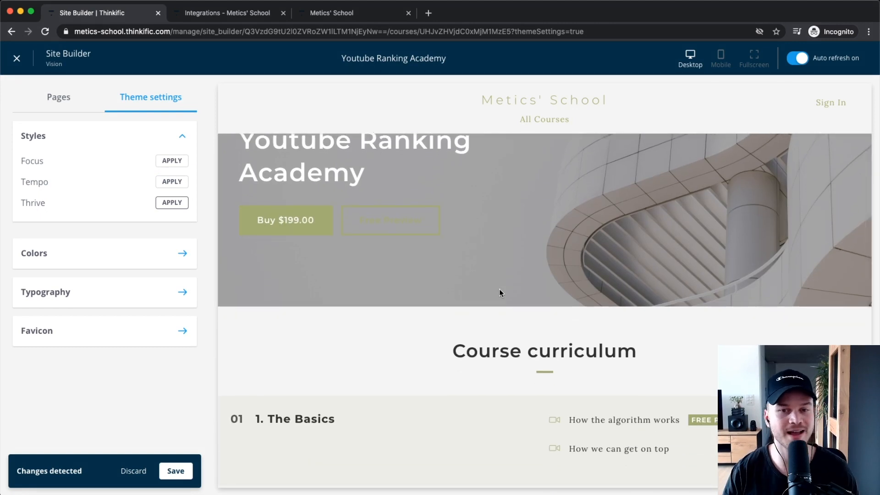
left_click(172, 160)
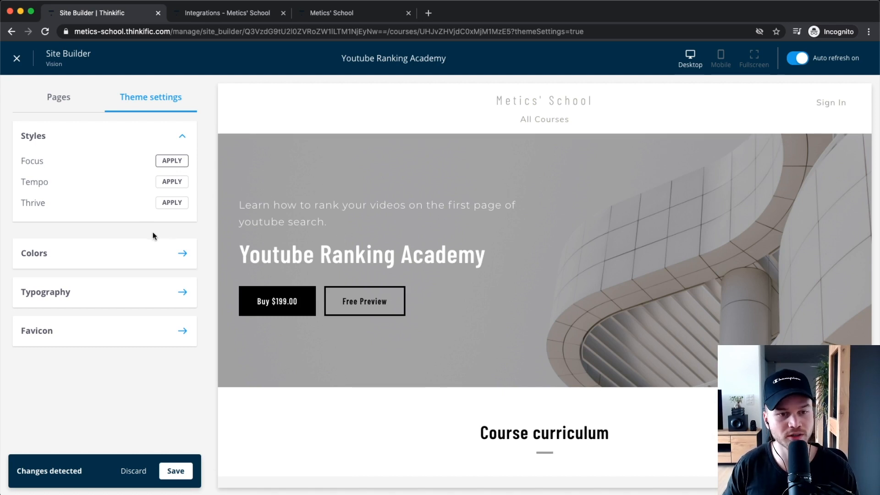
Examine the theme's colour settings for the header and footer, backgrounds, text, links and buttons
left_click(128, 253)
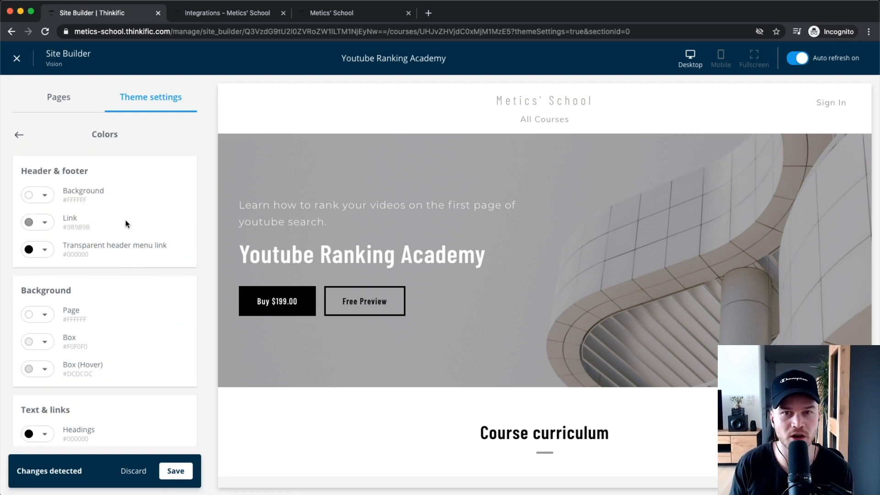
scroll(125, 224, "down", 5)
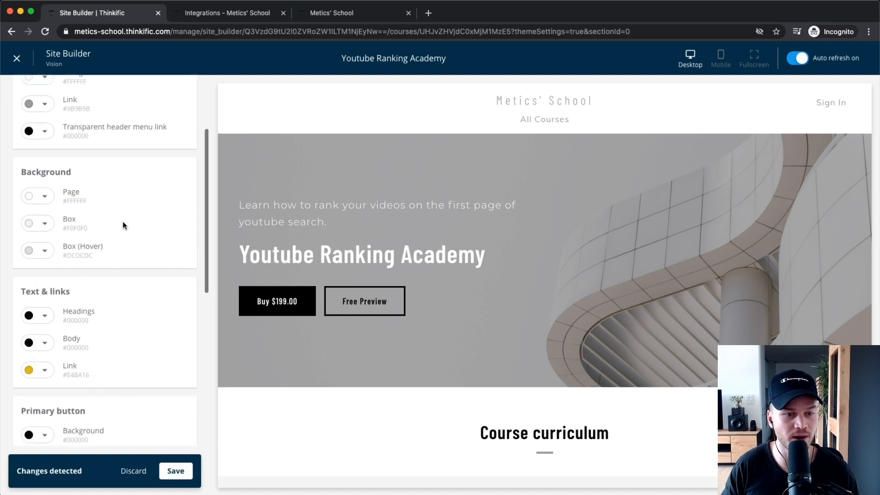
scroll(84, 277, "up", 2)
scroll(71, 298, "down", 4)
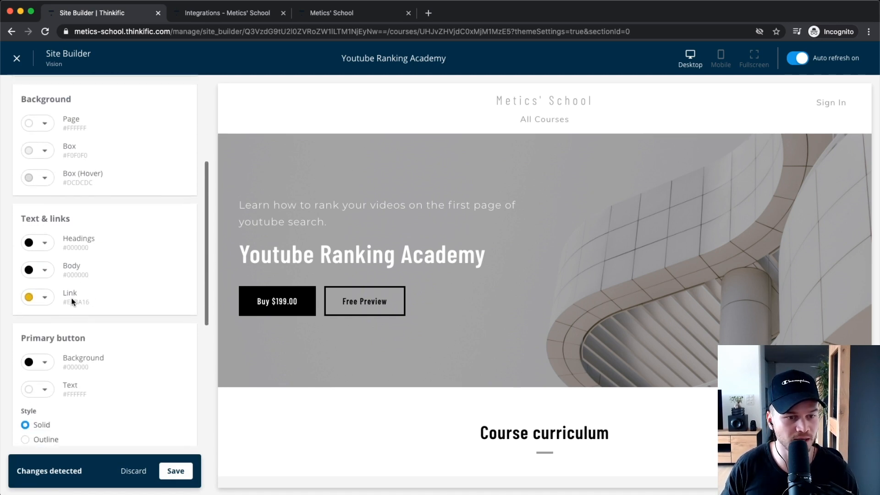
scroll(71, 302, "up", 1)
scroll(73, 304, "up", 1)
scroll(350, 323, "down", 4)
scroll(353, 324, "up", 4)
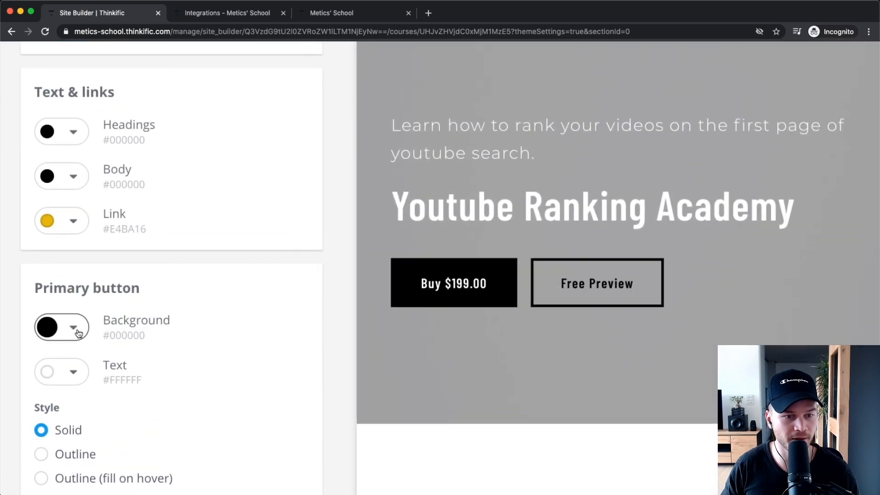
Set the primary button's background colour to the red swatch D0021B and copy its hex code
left_click(78, 331)
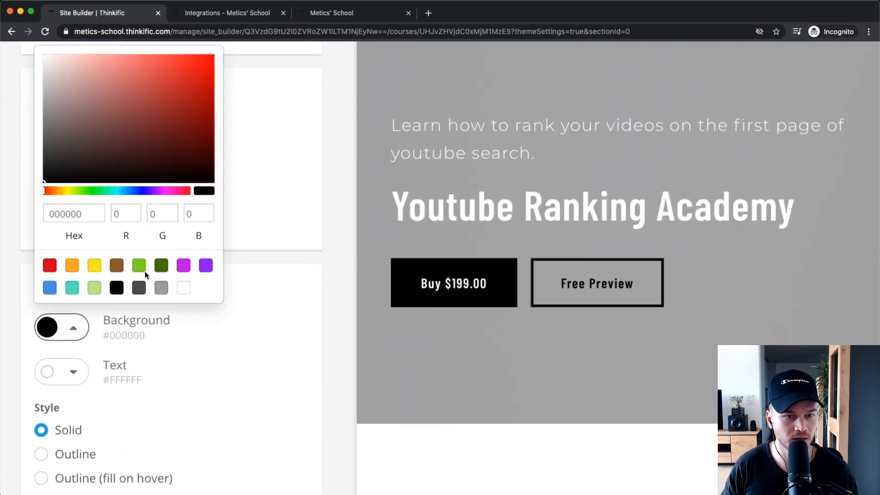
left_click(161, 266)
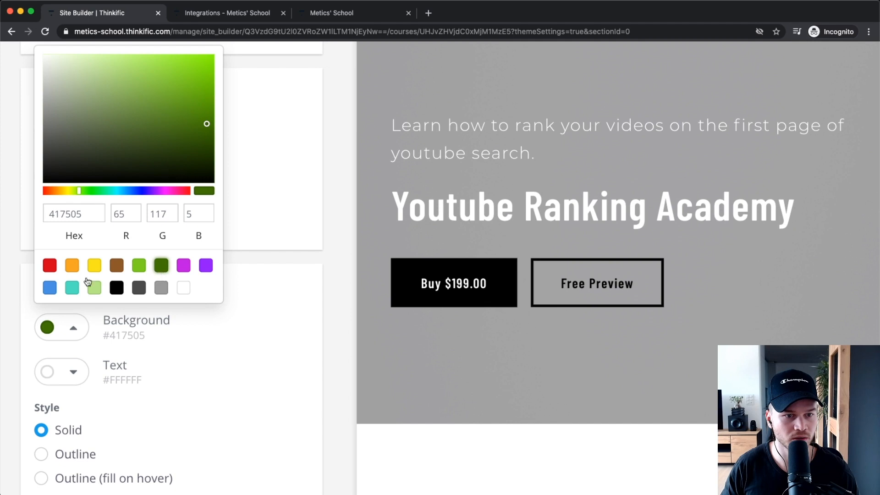
left_click(49, 266)
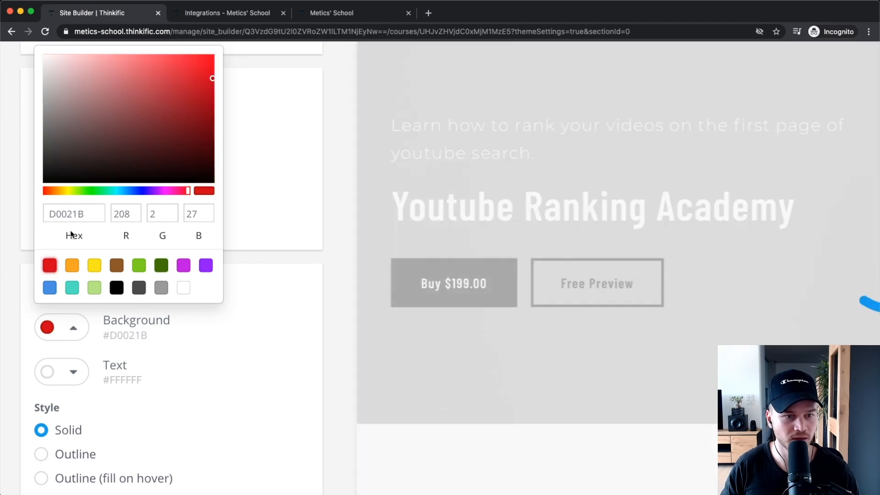
left_click(87, 214)
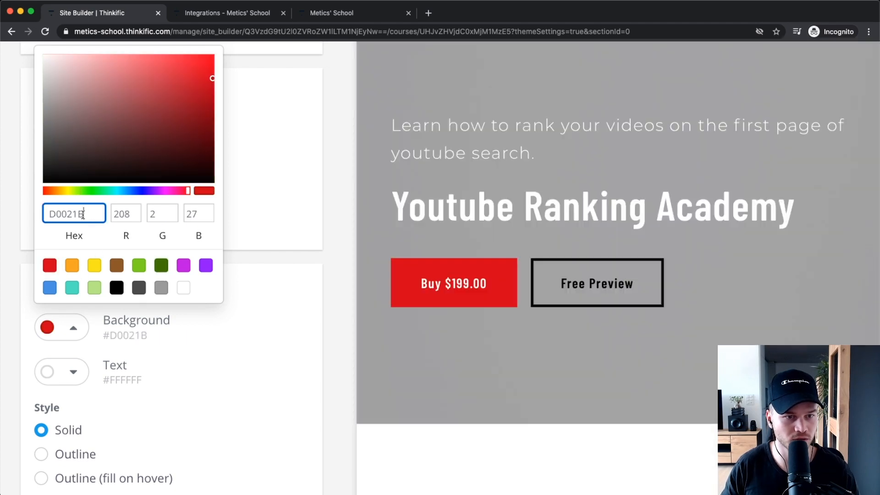
left_click_drag(85, 214, 54, 215)
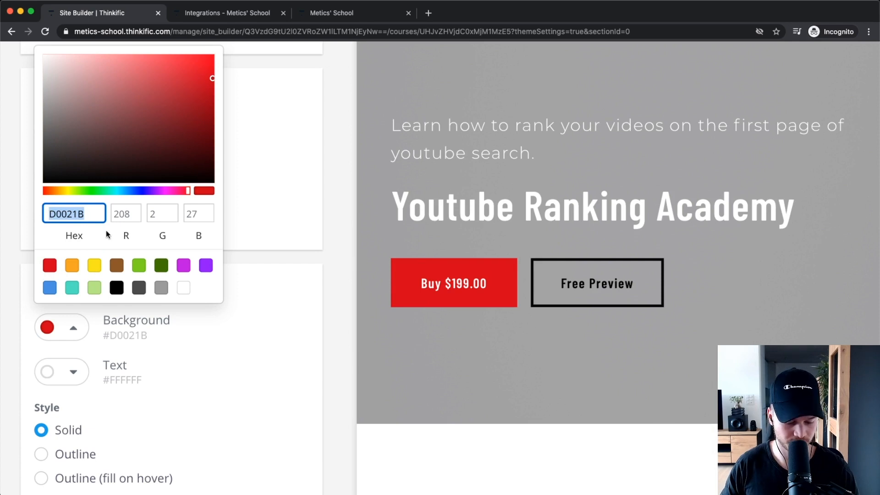
left_click(283, 323)
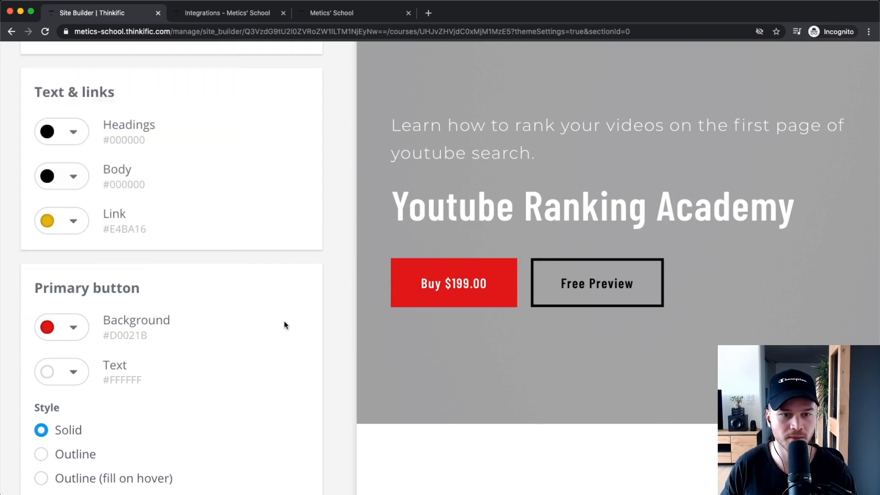
Set the body text colour under Text & links to the hex value D0021B
scroll(235, 348, "up", 3)
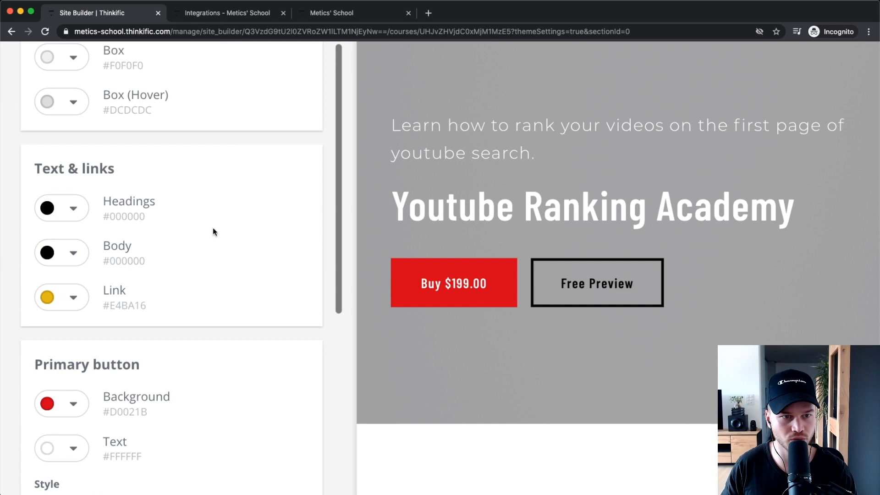
scroll(82, 265, "up", 2)
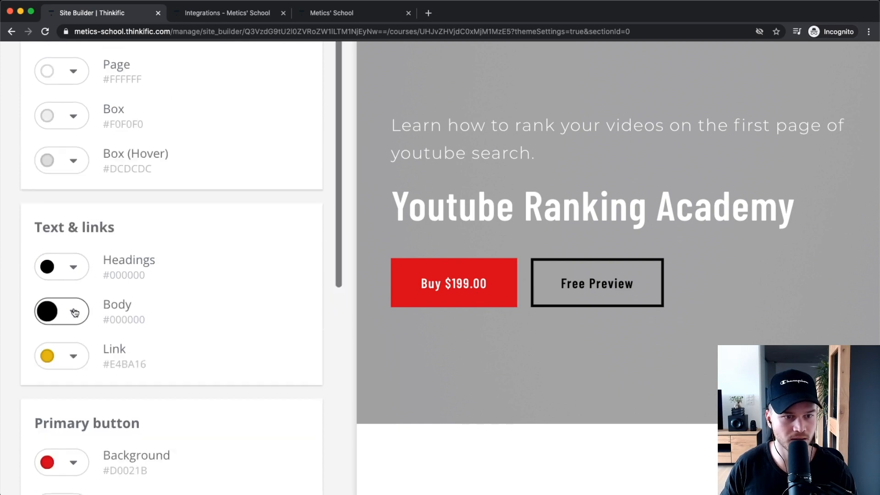
left_click(72, 266)
left_click(76, 312)
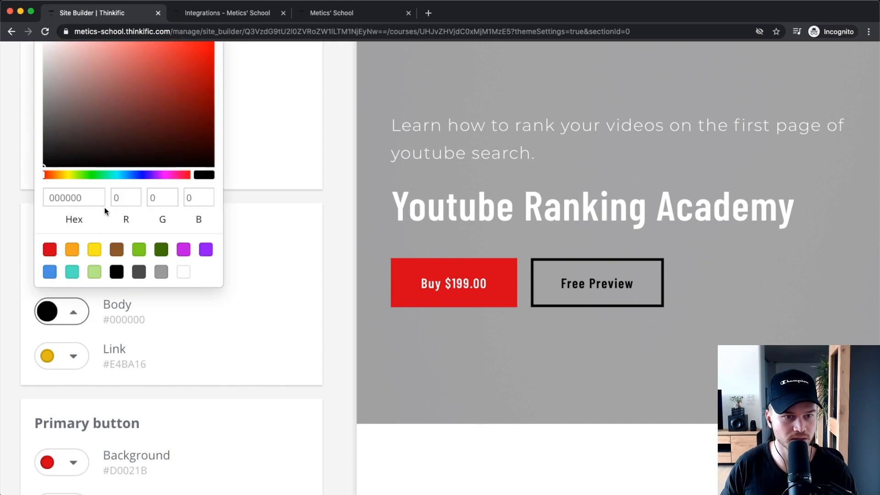
double_click(89, 199)
type("D0021B")
left_click(301, 305)
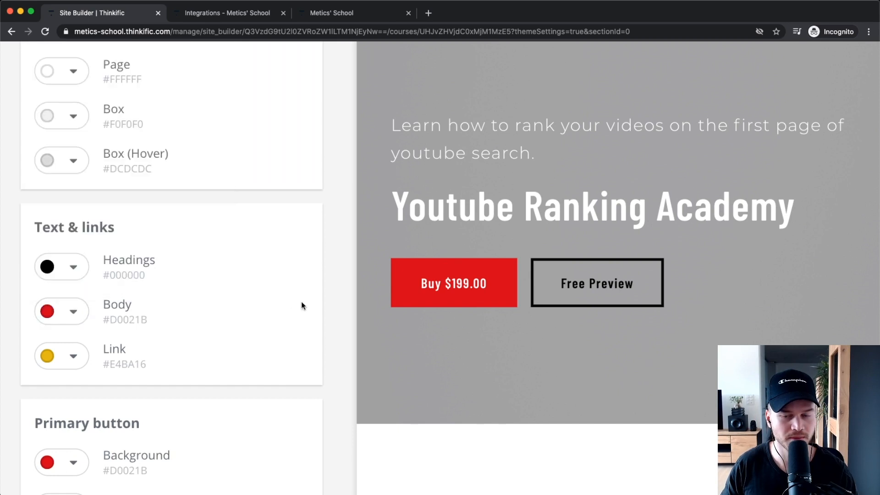
Look over the remaining theme colours and discard all unsaved theme changes
scroll(299, 306, "down", 5)
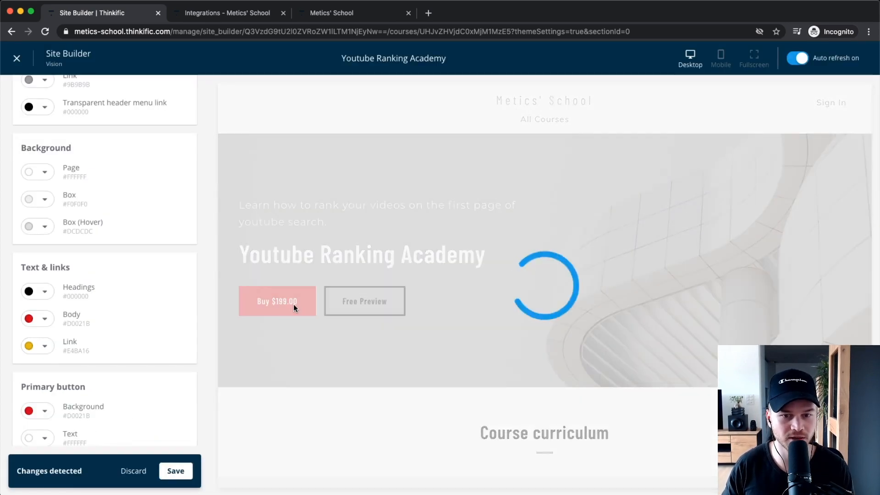
scroll(143, 344, "down", 7)
scroll(473, 357, "down", 4)
scroll(474, 357, "up", 4)
scroll(154, 282, "up", 10)
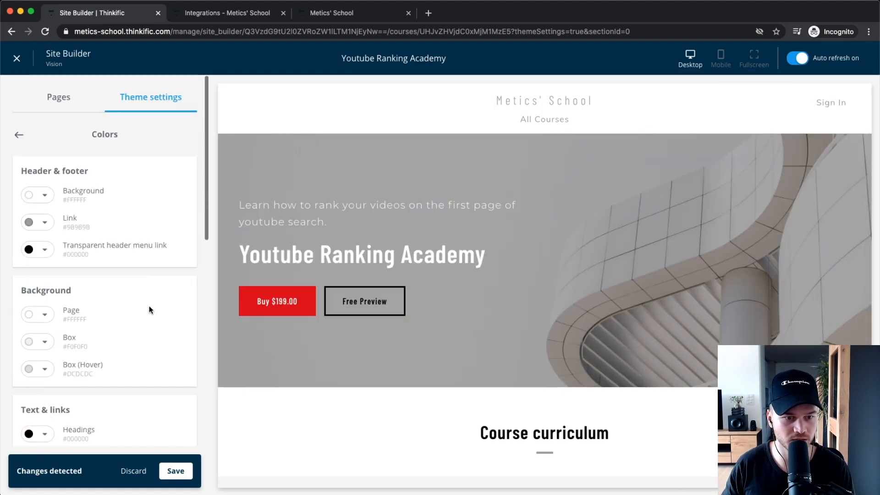
left_click(134, 471)
scroll(481, 305, "down", 4)
scroll(435, 301, "up", 4)
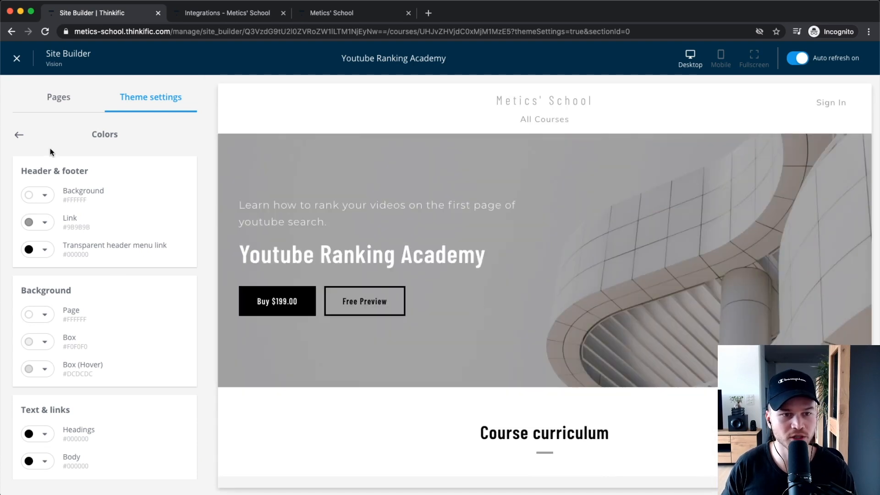
Look over the theme's typography settings for font size, banner, heading, subheading and body fonts
left_click(19, 136)
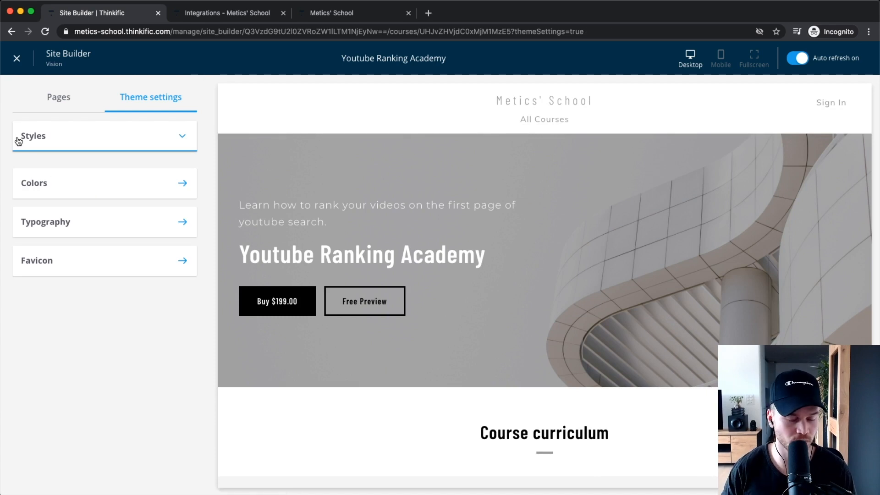
left_click(63, 233)
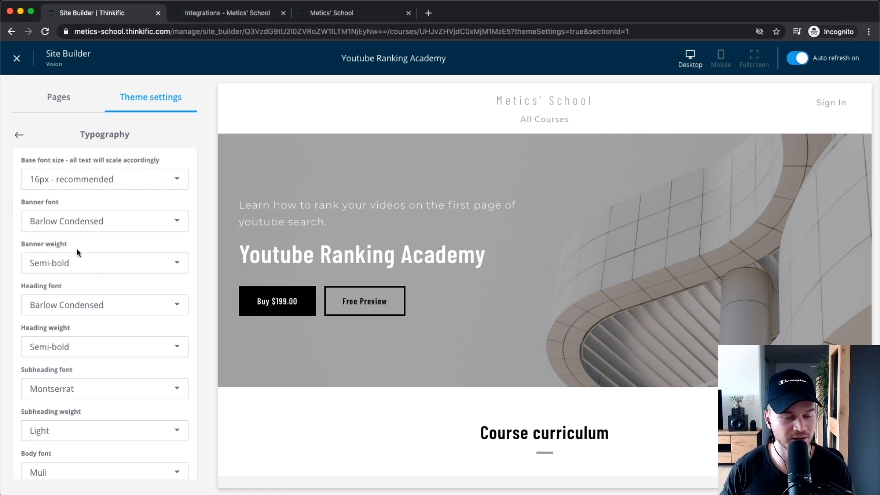
left_click(19, 135)
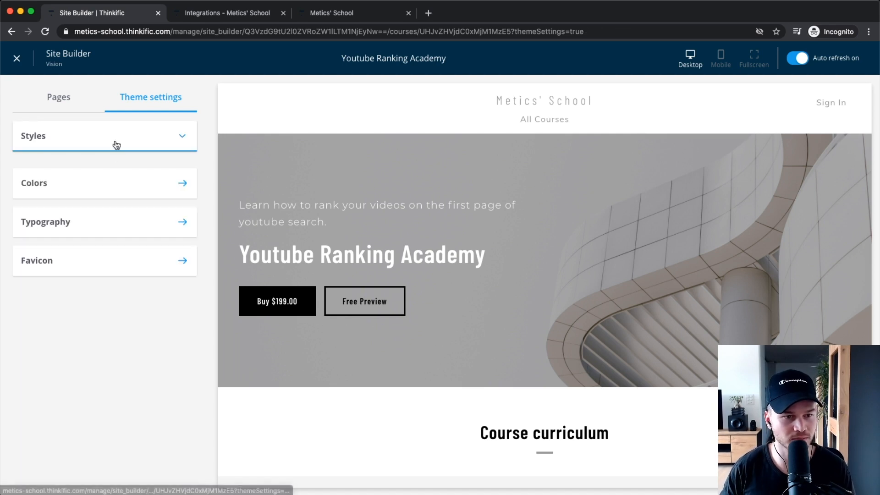
Upload youtube.png as the site's favicon and save the theme change
left_click(87, 266)
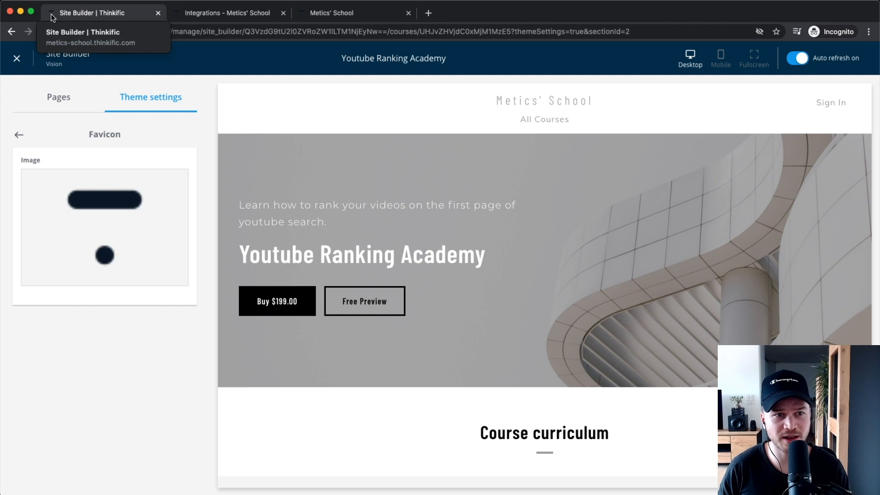
mouse_move(84, 197)
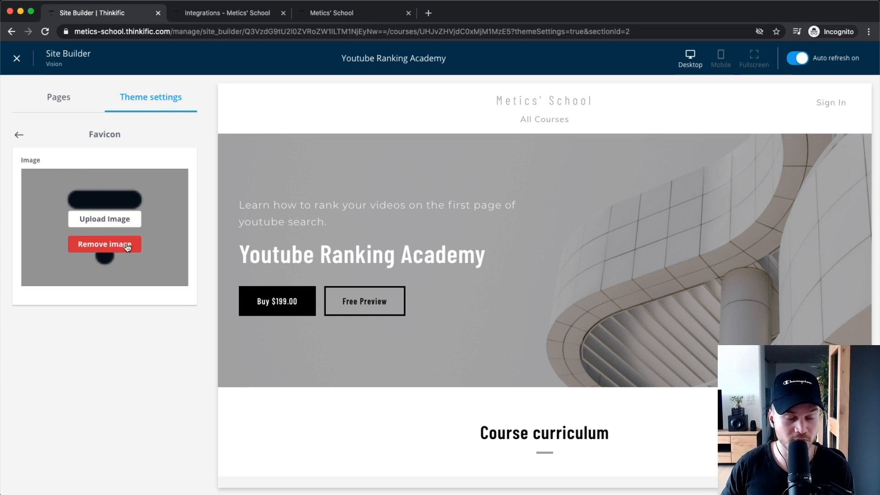
left_click(105, 223)
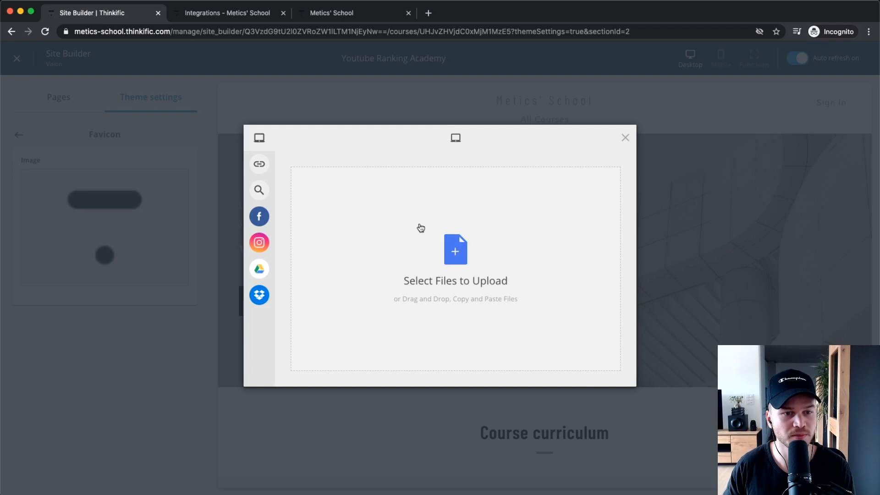
left_click(455, 269)
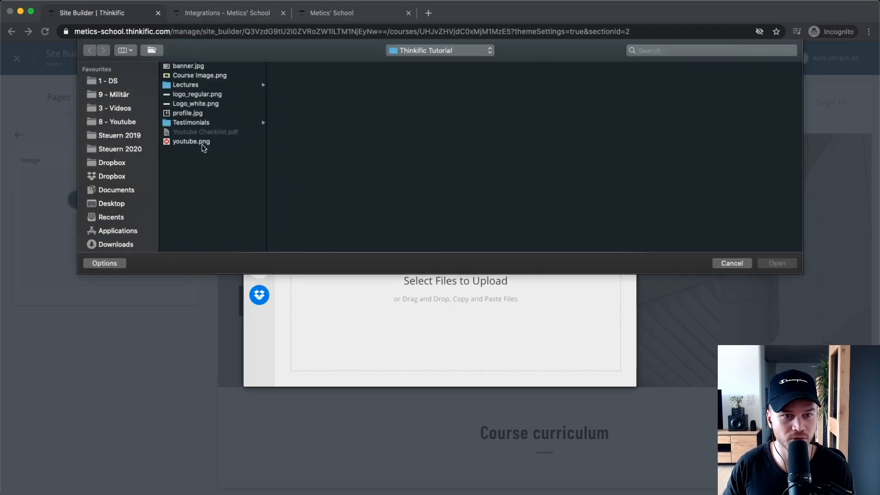
left_click(203, 143)
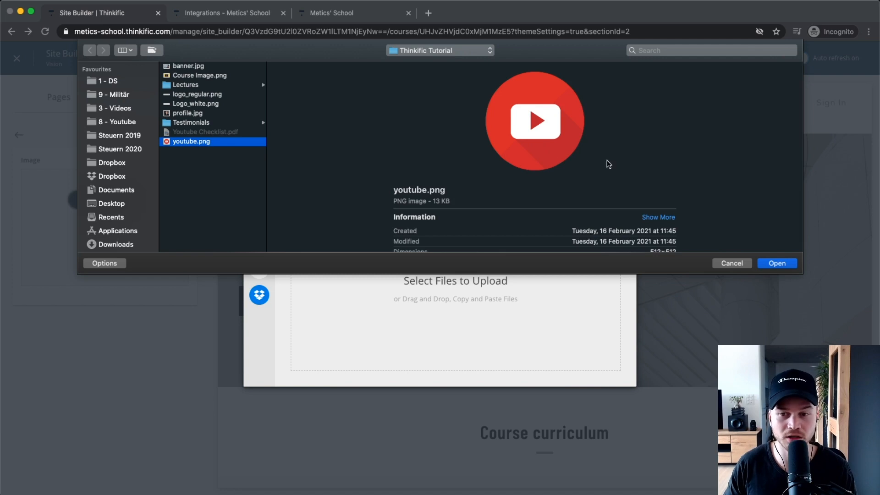
left_click(781, 264)
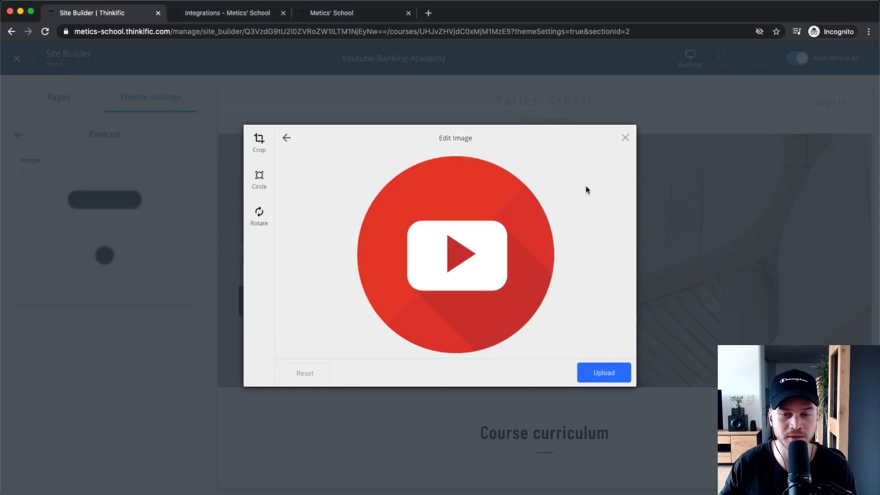
left_click(603, 372)
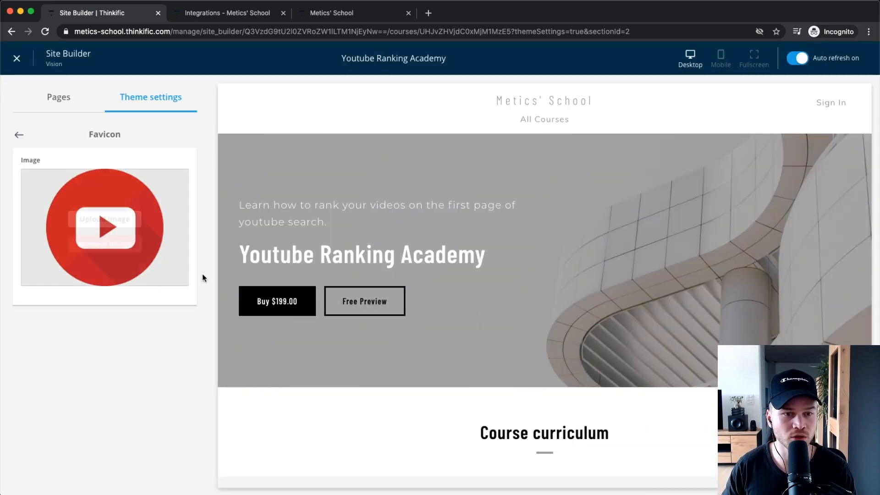
mouse_move(143, 239)
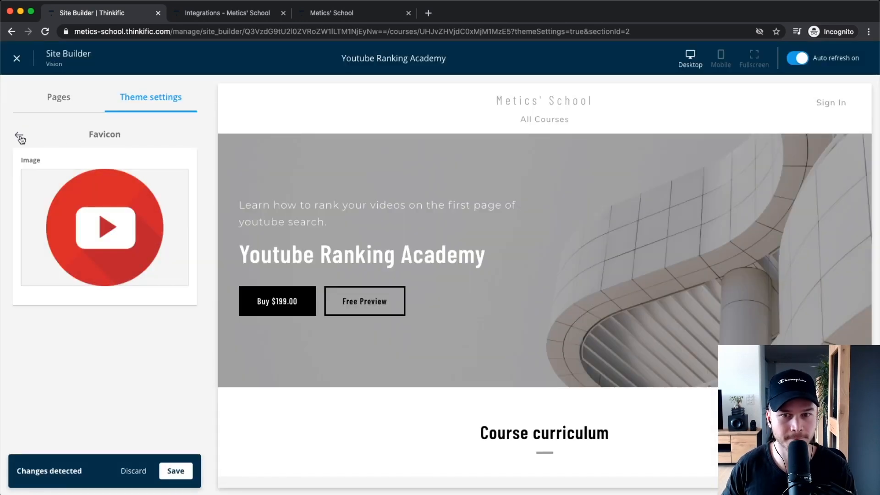
left_click(18, 136)
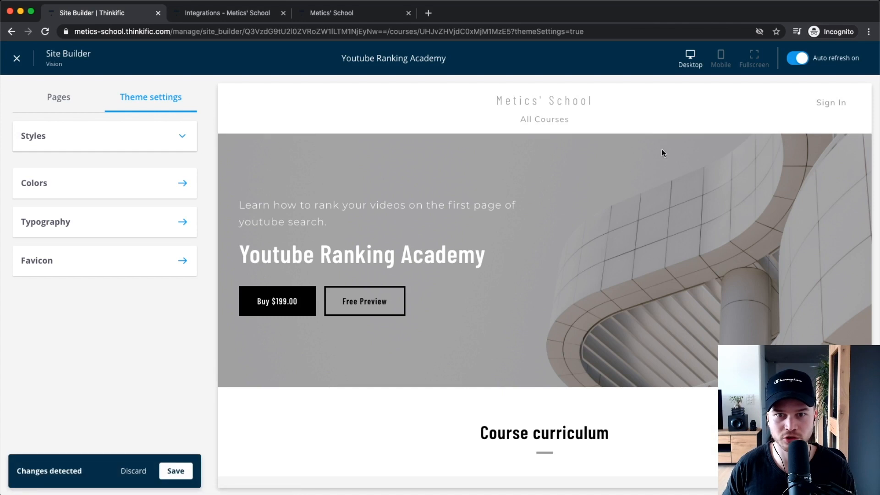
Check the favicon on the browser tab of the course lesson preview and return to the site builder
left_click(330, 13)
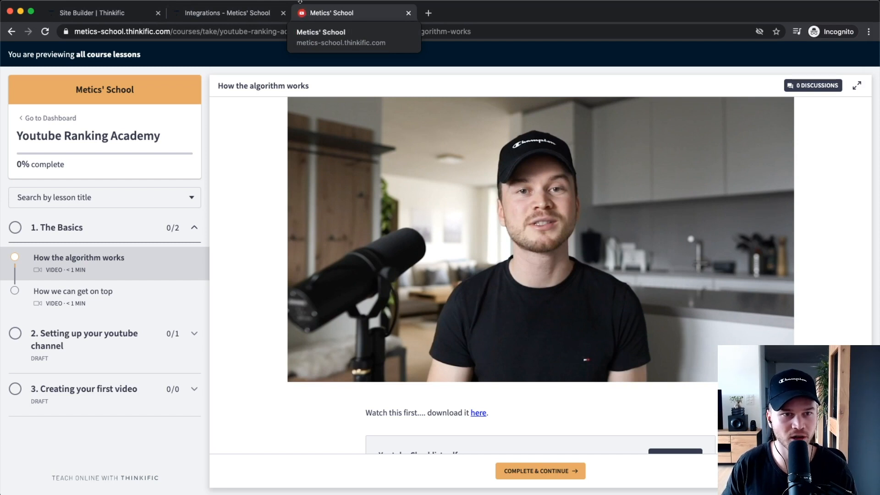
left_click(211, 14)
left_click(81, 8)
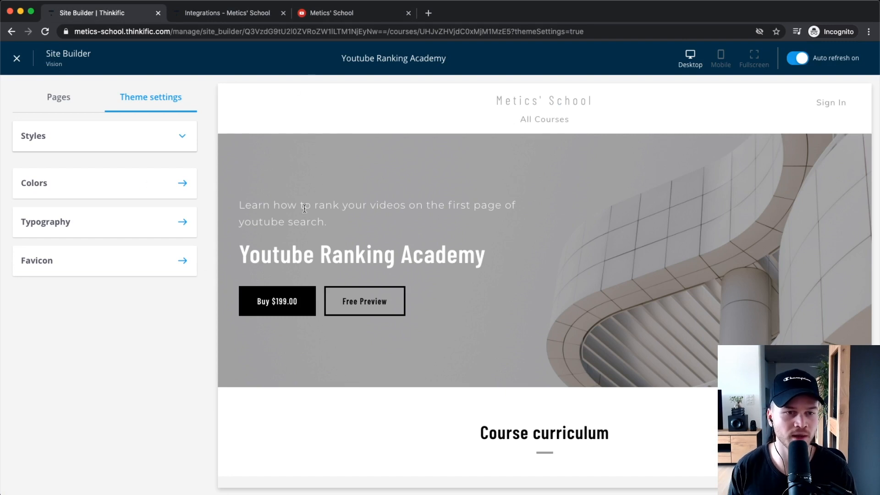
Upload logo_regular.png as the logo image in the course page's header
left_click(60, 96)
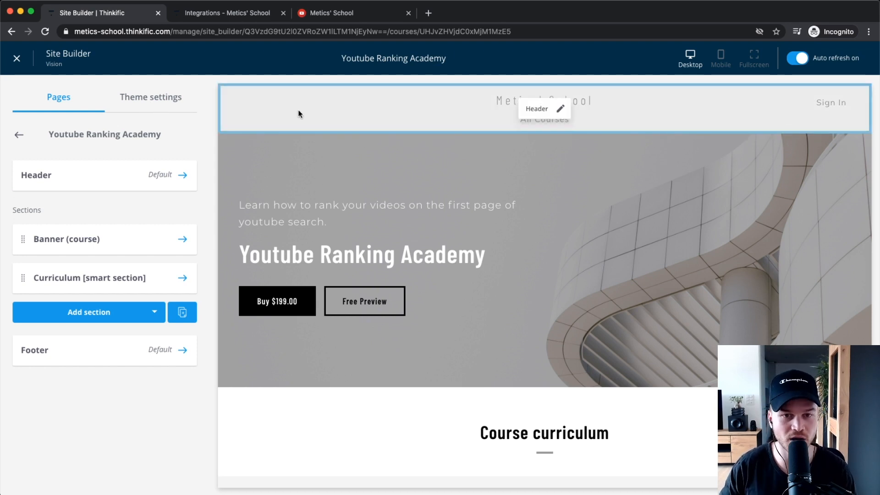
left_click(121, 173)
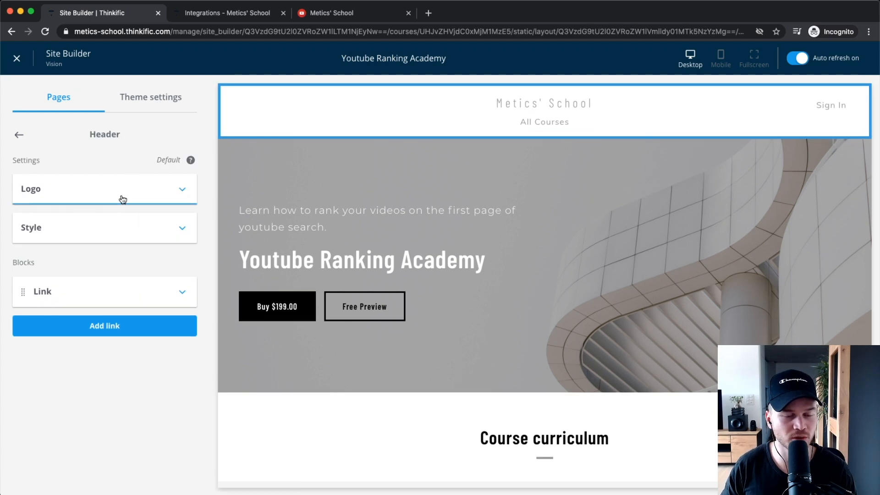
left_click(158, 190)
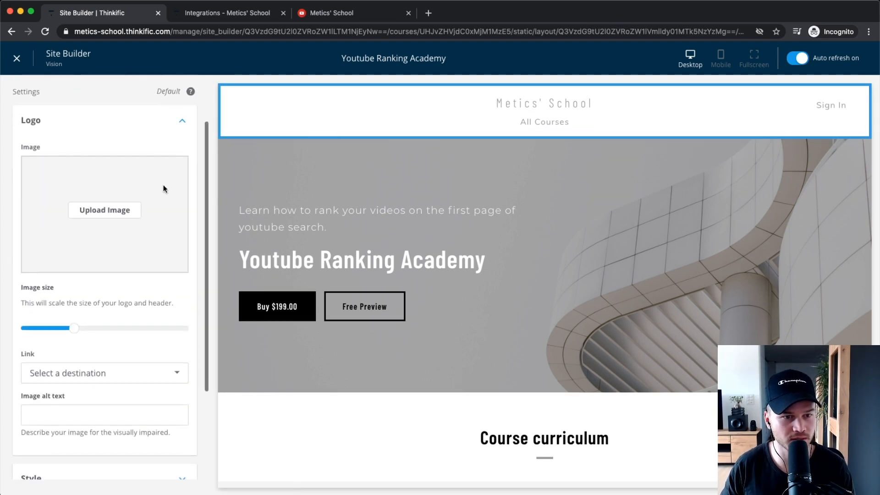
left_click(133, 210)
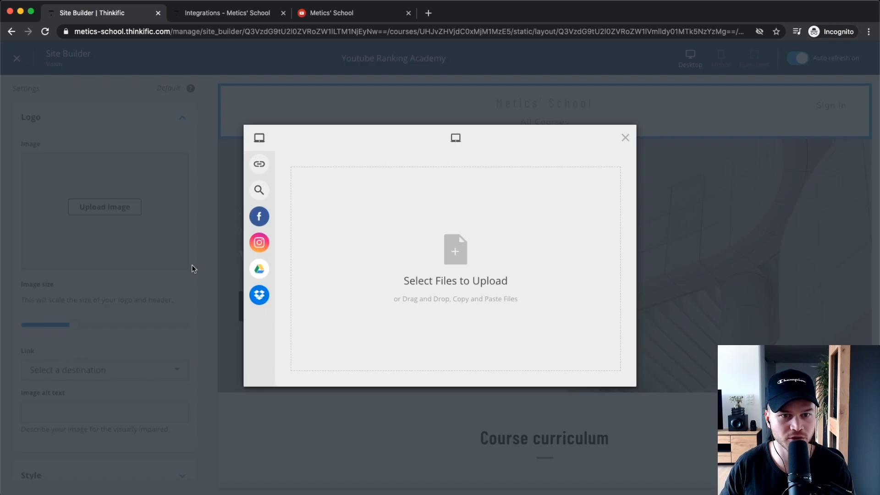
left_click(444, 275)
left_click(211, 104)
left_click(211, 94)
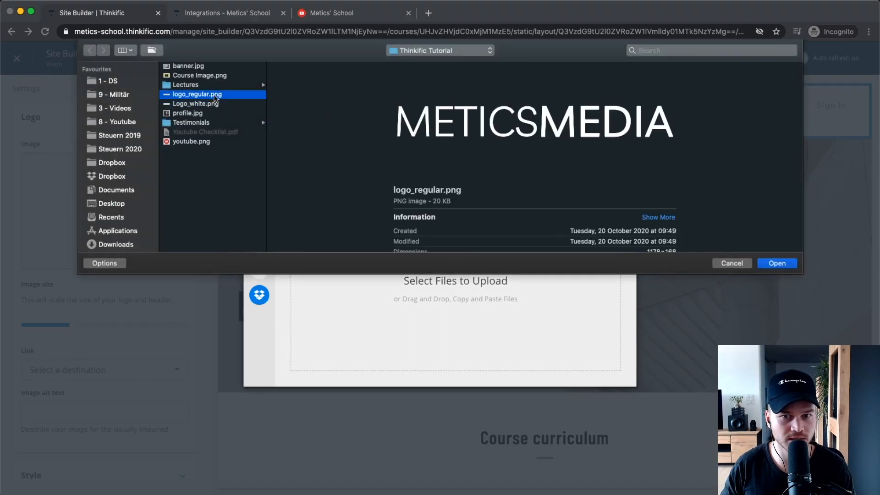
left_click(776, 262)
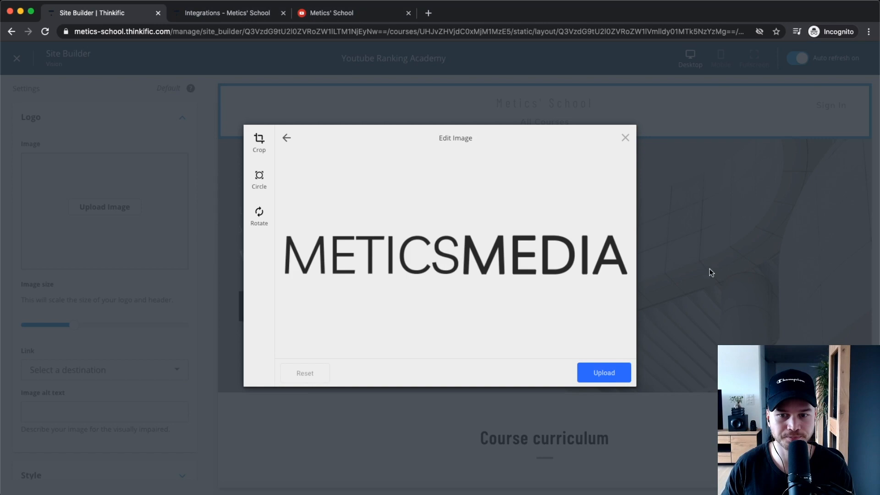
left_click(591, 373)
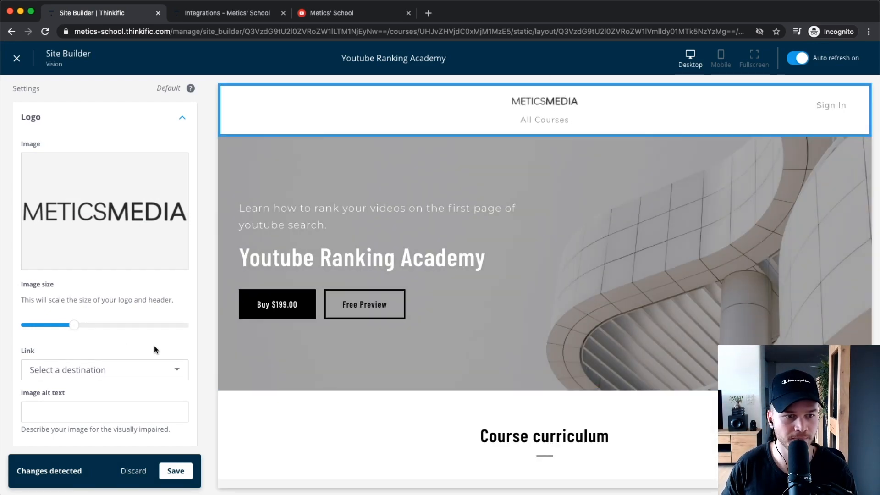
Set the header logo's link destination type to a course page
scroll(156, 345, "down", 3)
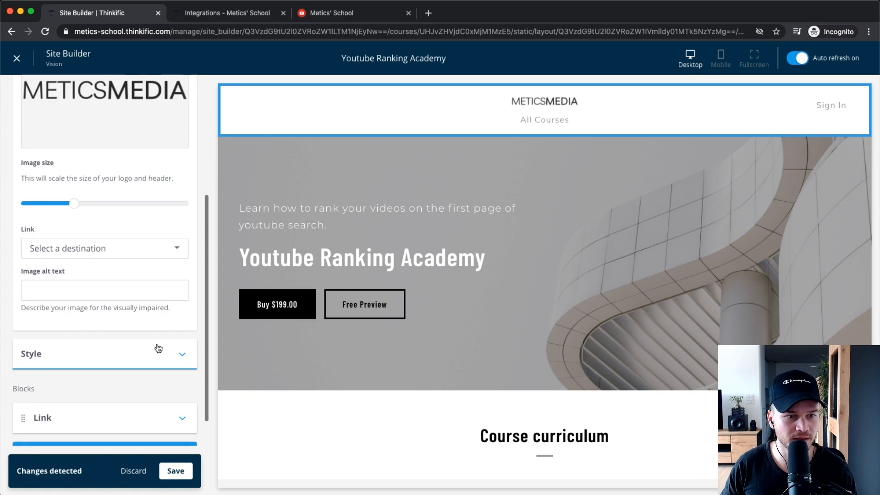
left_click(106, 251)
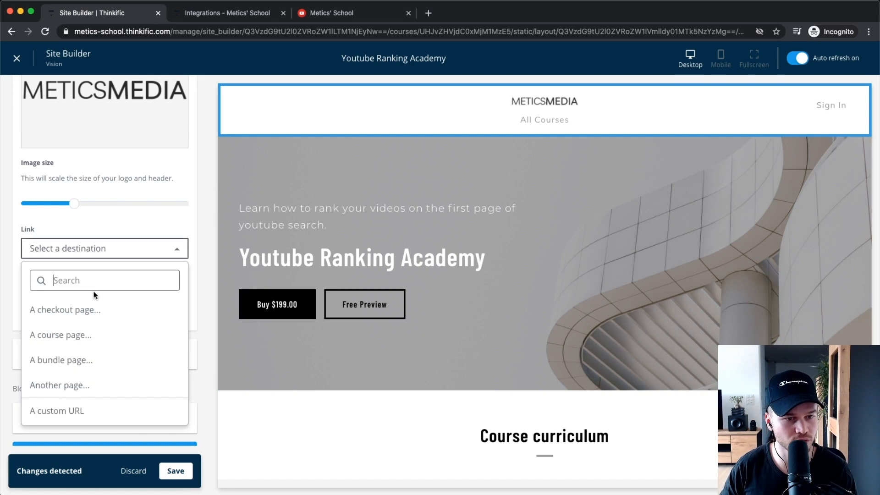
left_click(69, 333)
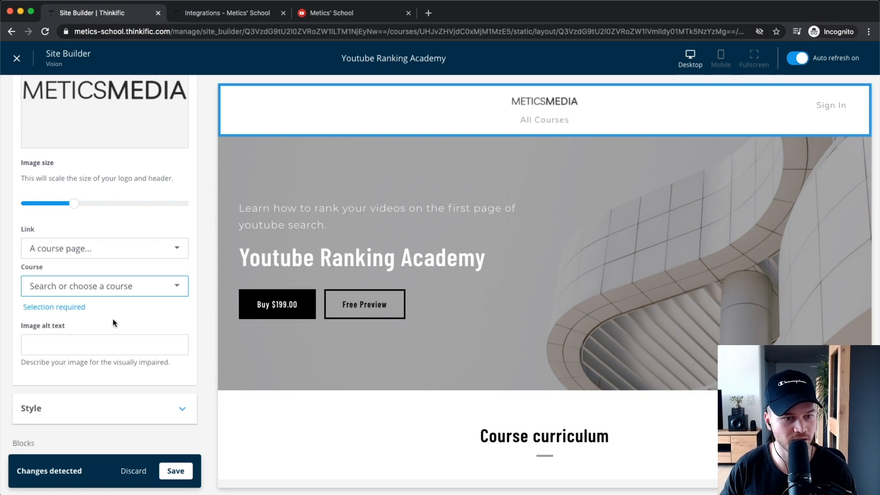
Turn off sticky navigation in the header's style settings and check how the header scrolls in the preview
scroll(180, 328, "down", 4)
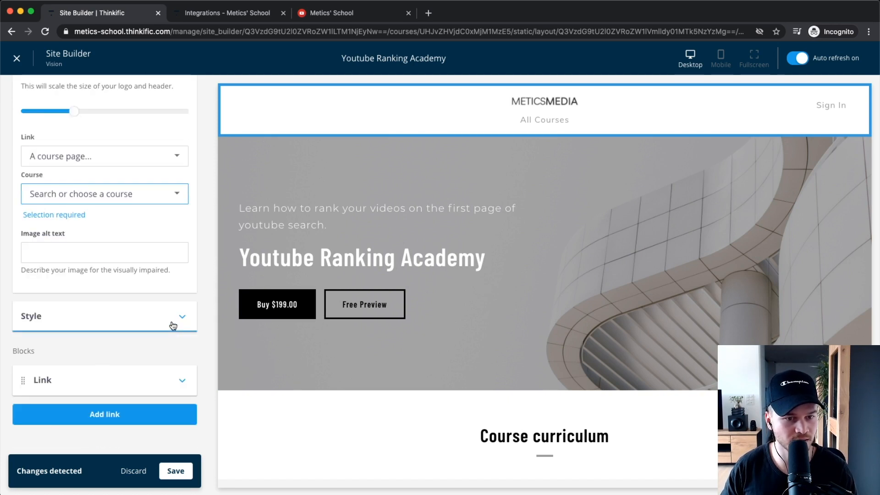
left_click(171, 323)
scroll(171, 323, "down", 5)
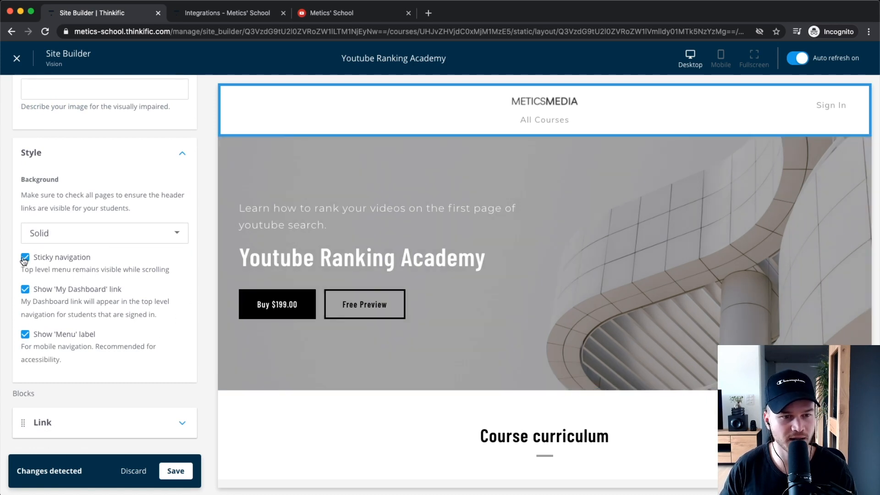
left_click(25, 257)
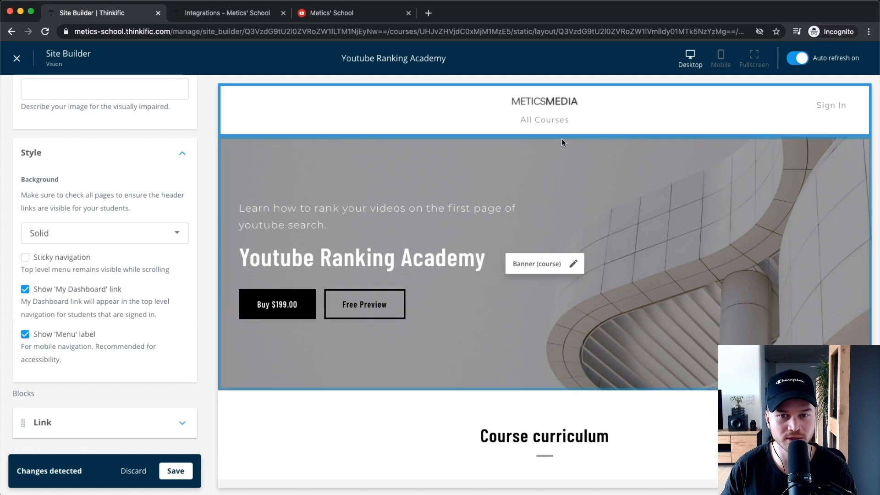
scroll(571, 216, "down", 2)
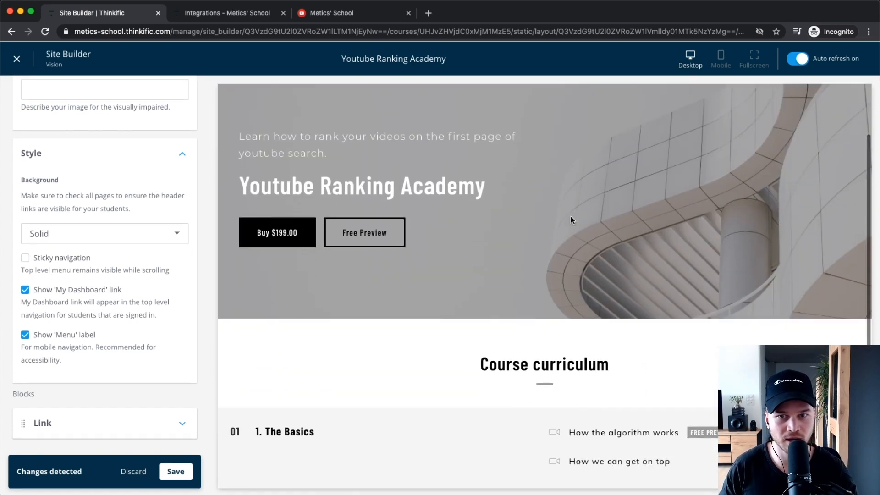
scroll(571, 216, "down", 2)
Turn the header's sticky navigation back on and check its scrolling behaviour in the preview
left_click(25, 258)
scroll(569, 224, "down", 4)
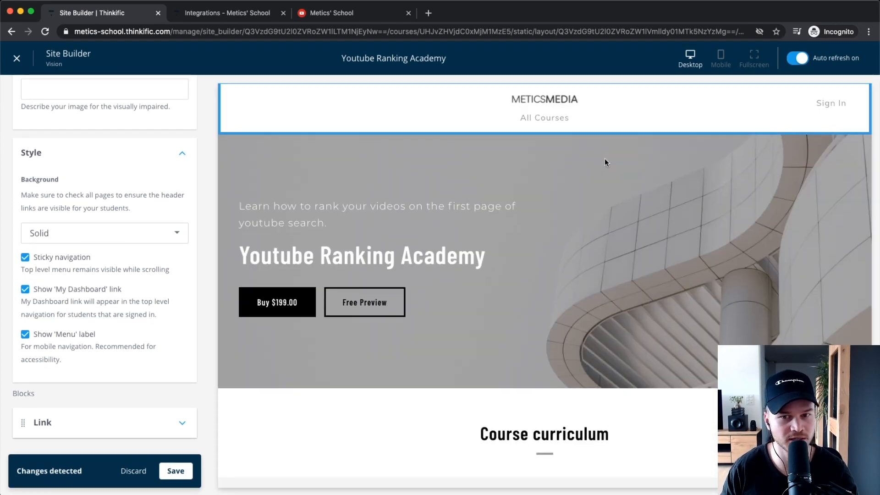
scroll(604, 158, "down", 4)
scroll(604, 158, "up", 3)
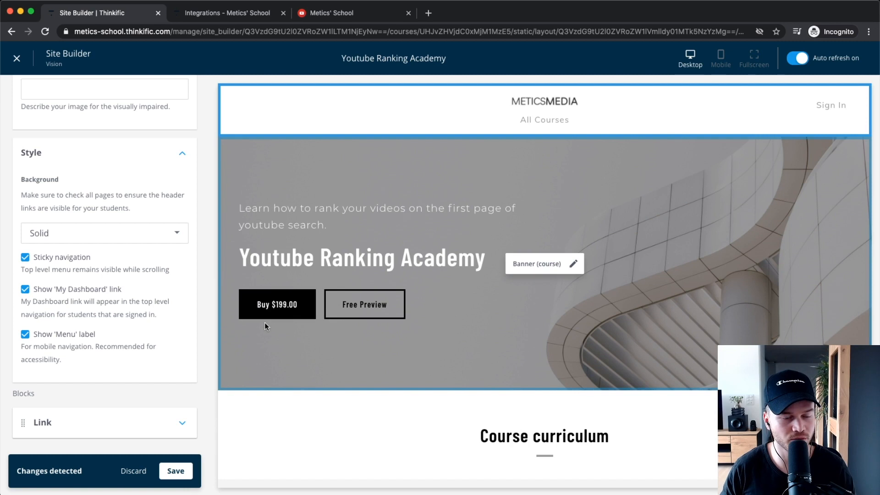
Add a second link block to the header with the text "Youtube"
scroll(120, 327, "down", 2)
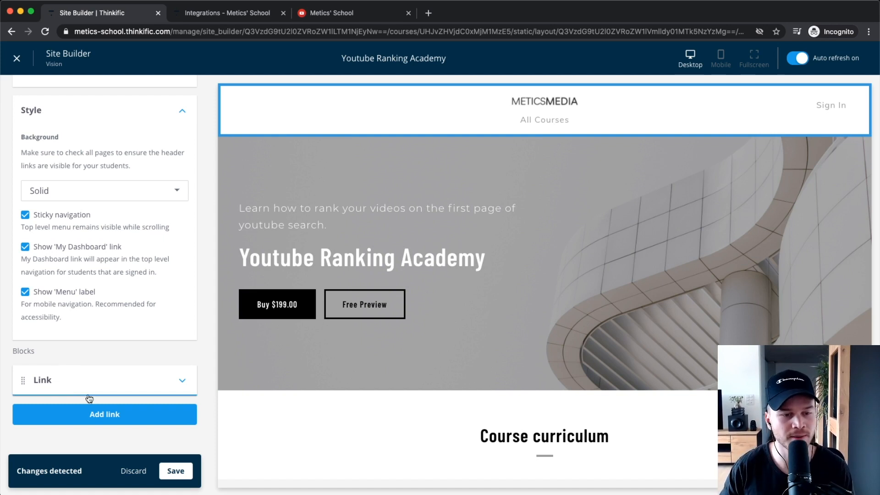
left_click(102, 420)
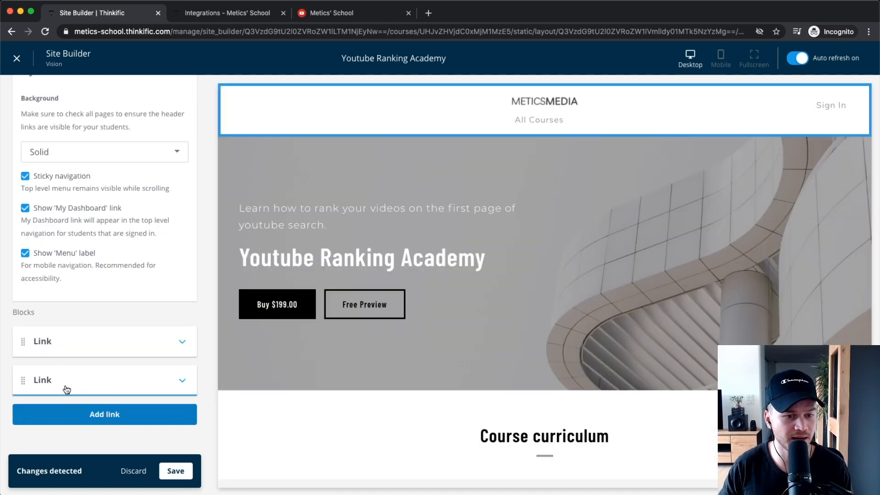
left_click(66, 389)
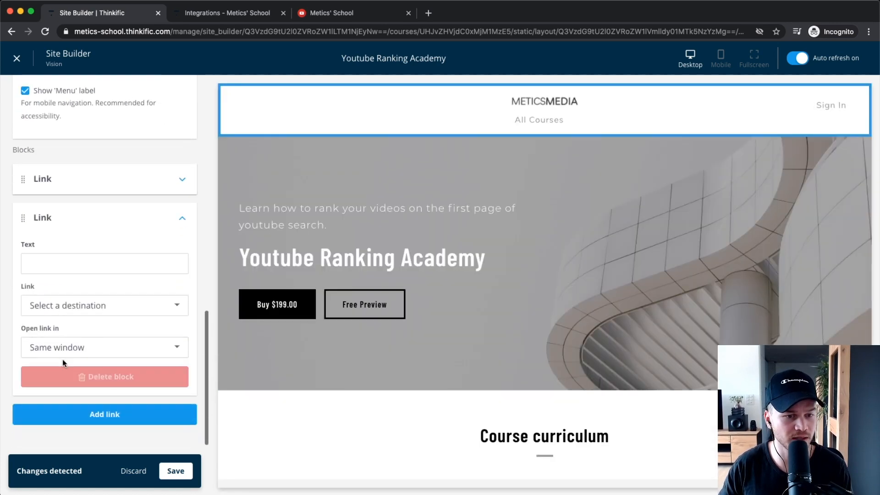
left_click(50, 259)
type("<y")
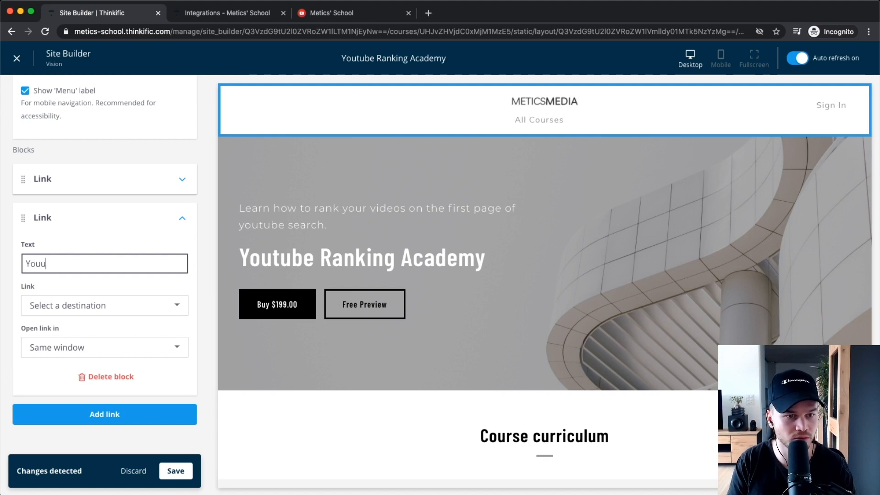
left_click(74, 306)
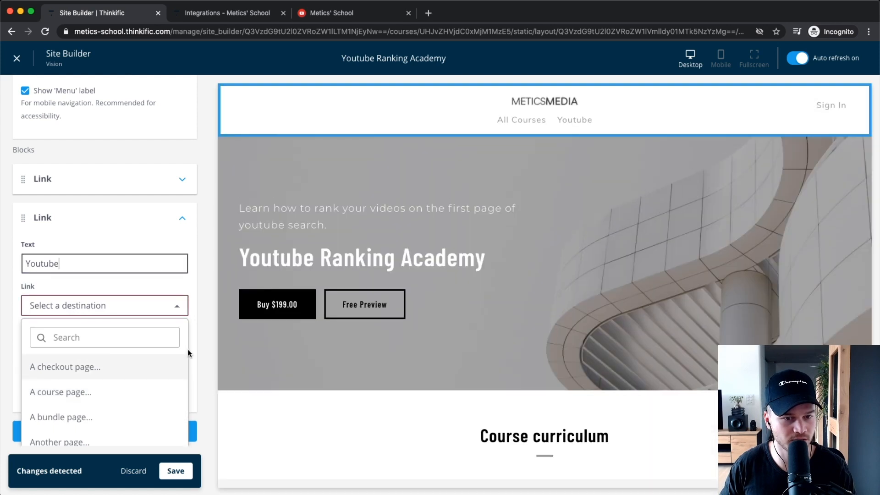
left_click(187, 350)
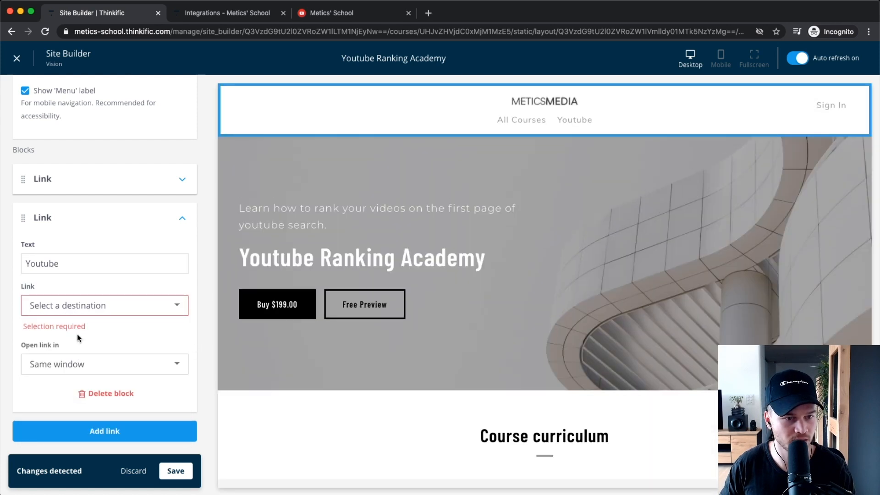
left_click(79, 310)
type("c")
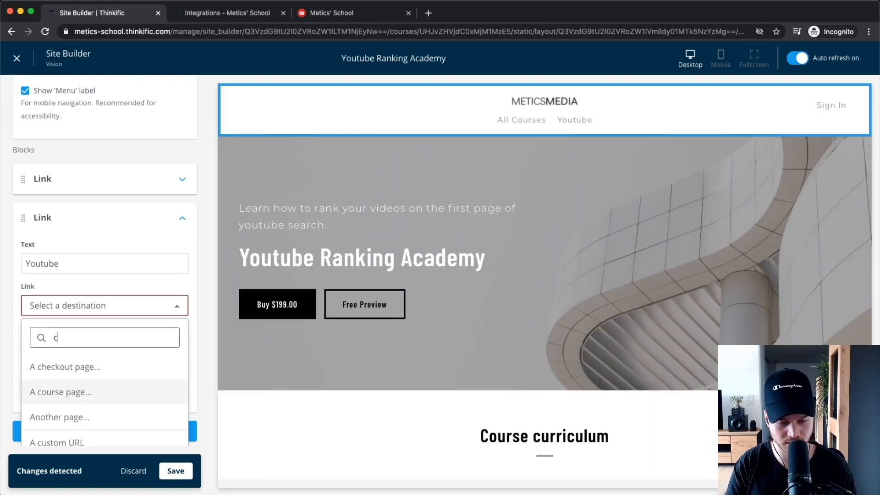
type("ust")
left_click(76, 398)
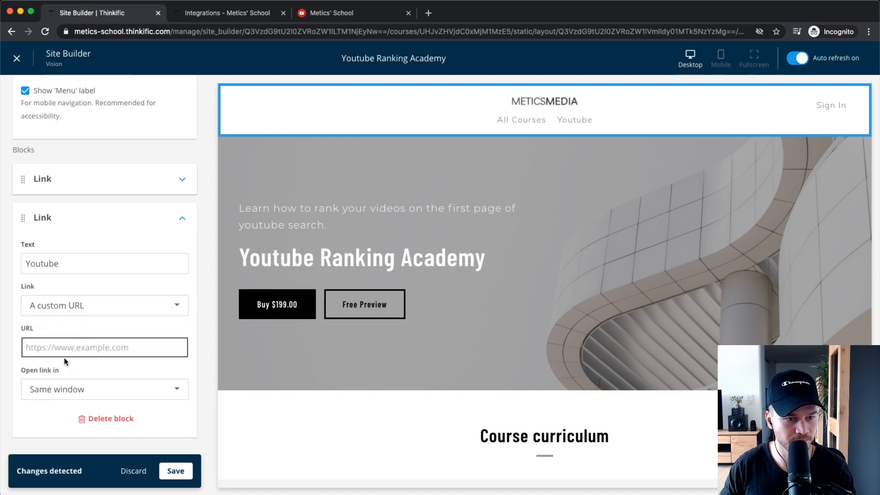
type("https:")
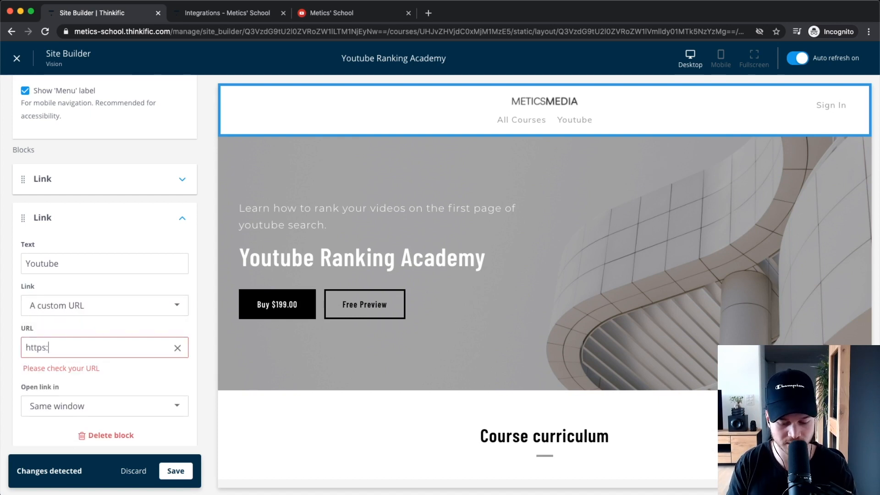
type("//youtube")
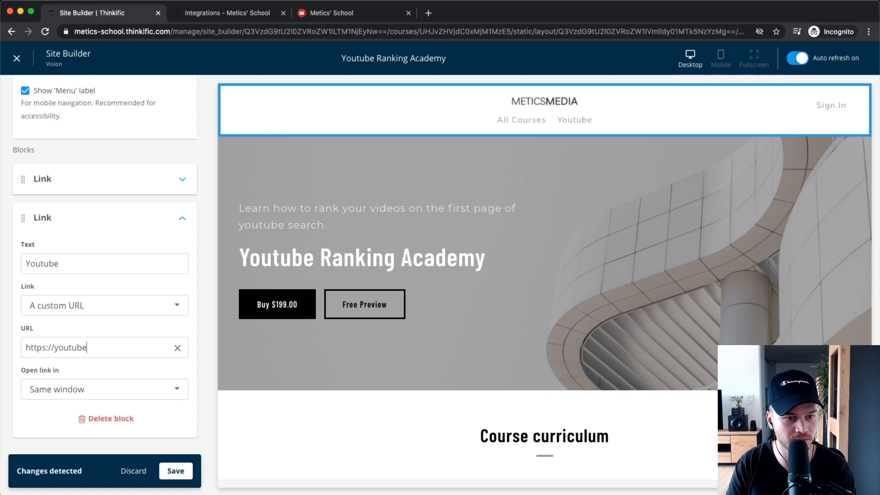
type(".com/metics")
type("nedu")
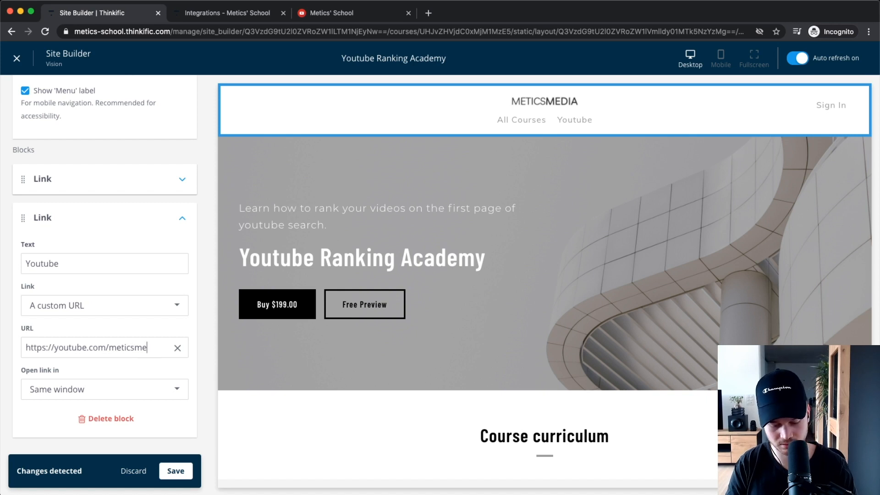
Set the Youtube link to open in a new window and save the header changes
left_click(129, 397)
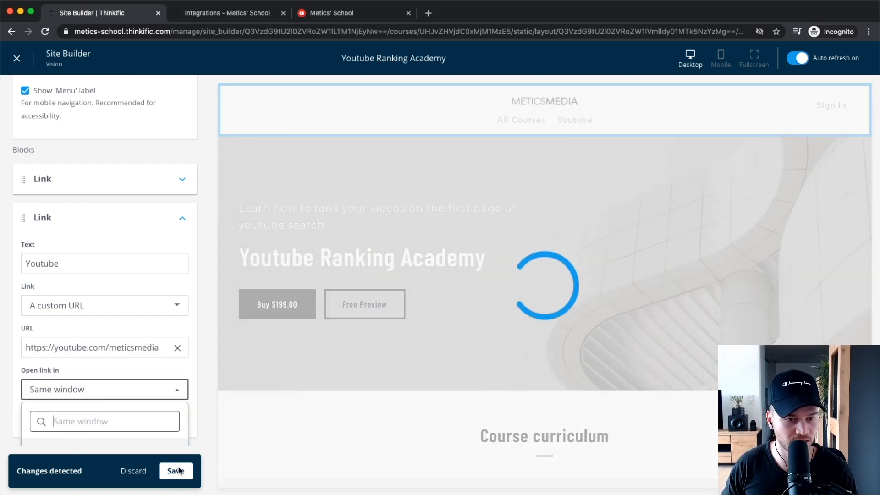
left_click(179, 471)
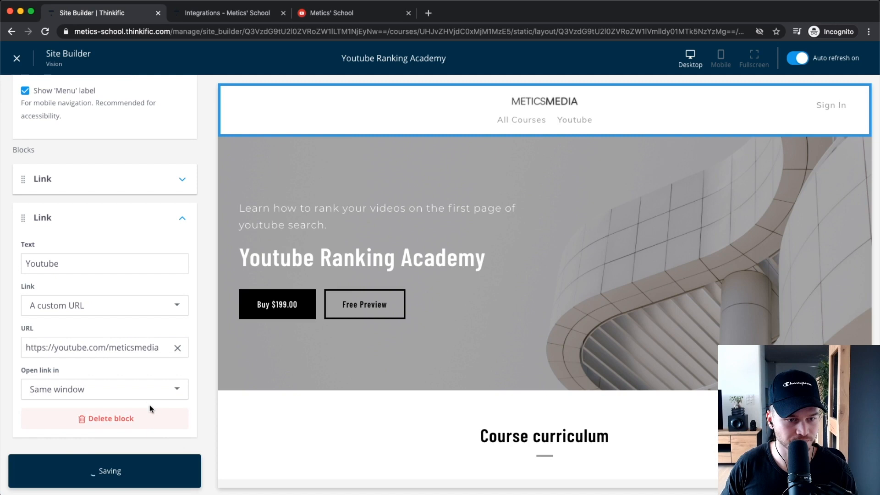
left_click(131, 394)
left_click(69, 475)
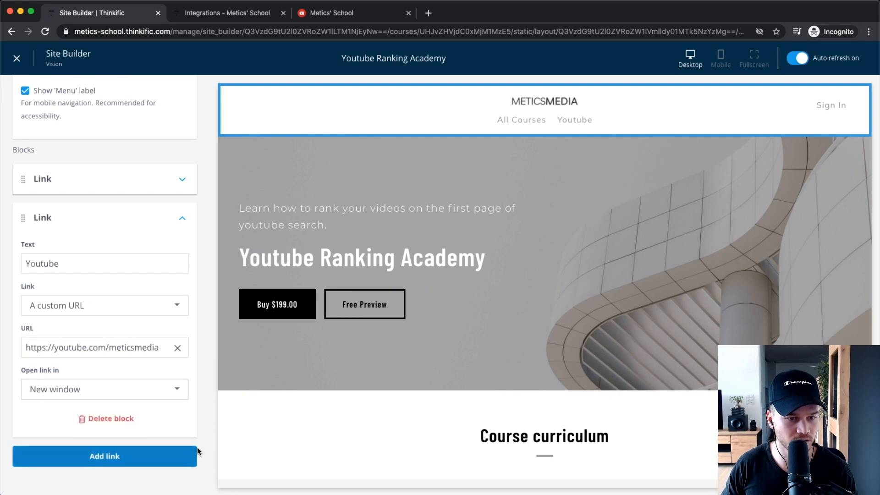
scroll(193, 426, "down", 1)
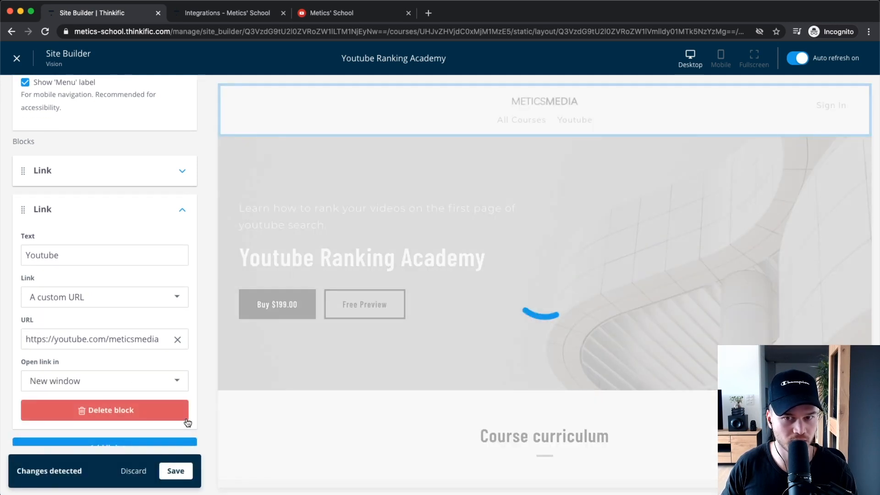
left_click(173, 473)
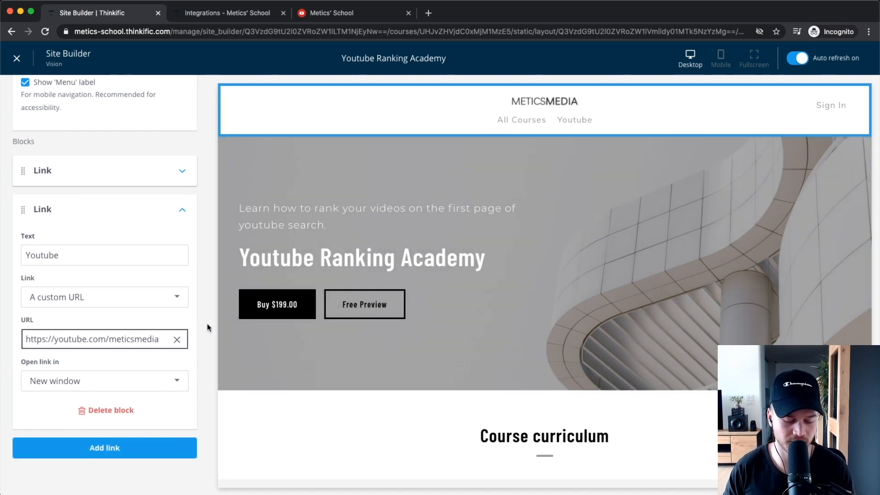
Open the course banner's heading settings and compare the heading and subheading fields with the course name and description shown in the preview
scroll(164, 354, "up", 15)
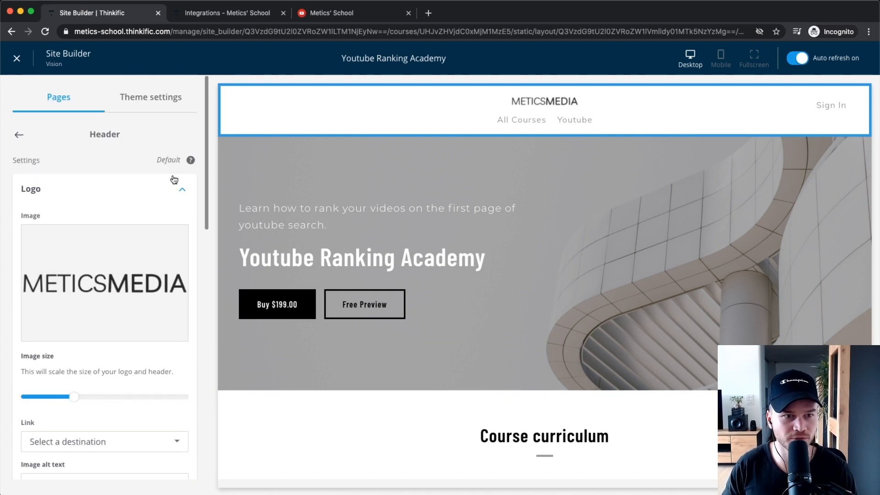
left_click(19, 134)
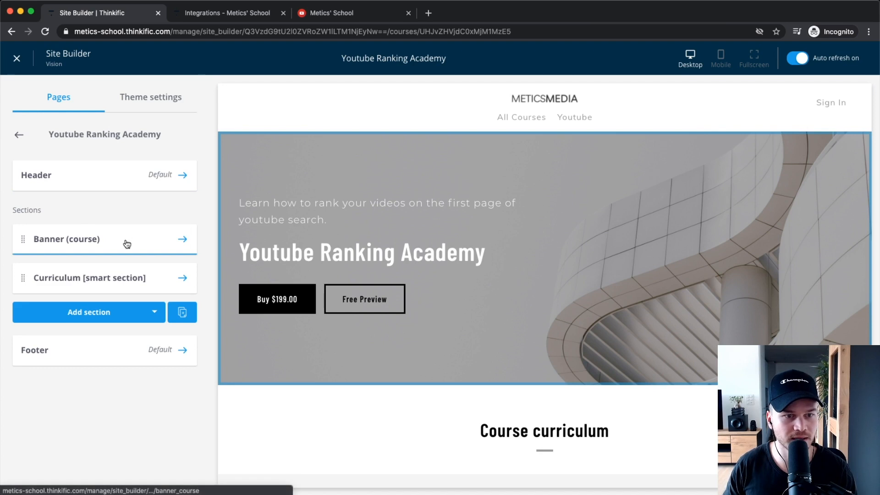
left_click(95, 238)
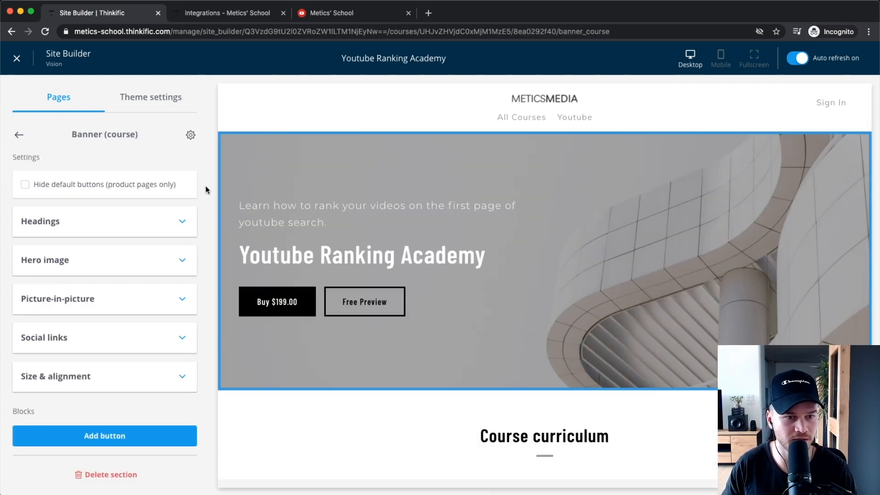
left_click(166, 224)
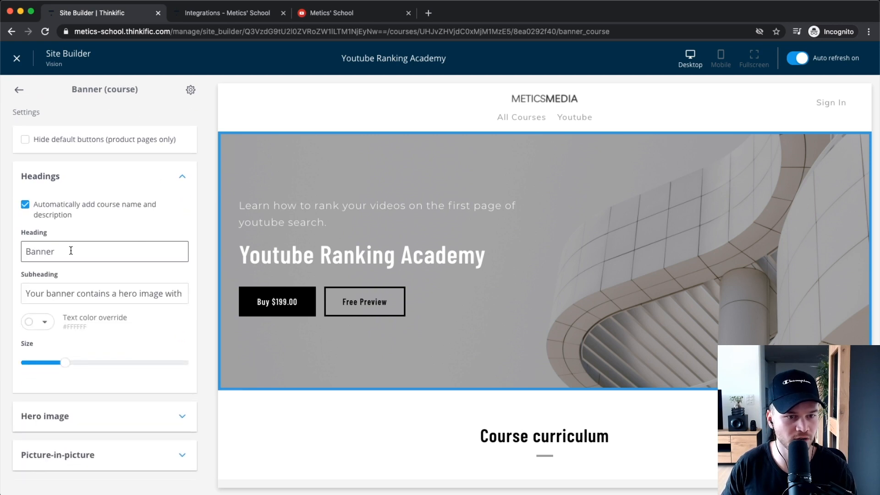
scroll(49, 293, "down", 1)
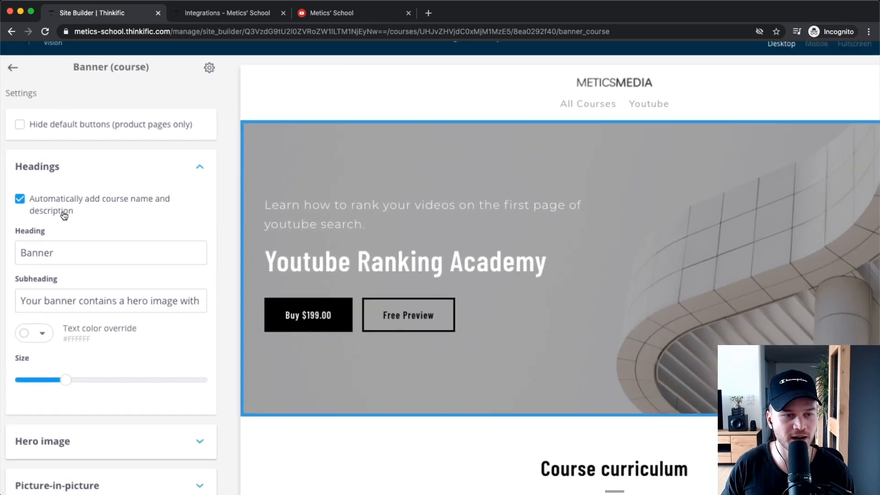
double_click(99, 252)
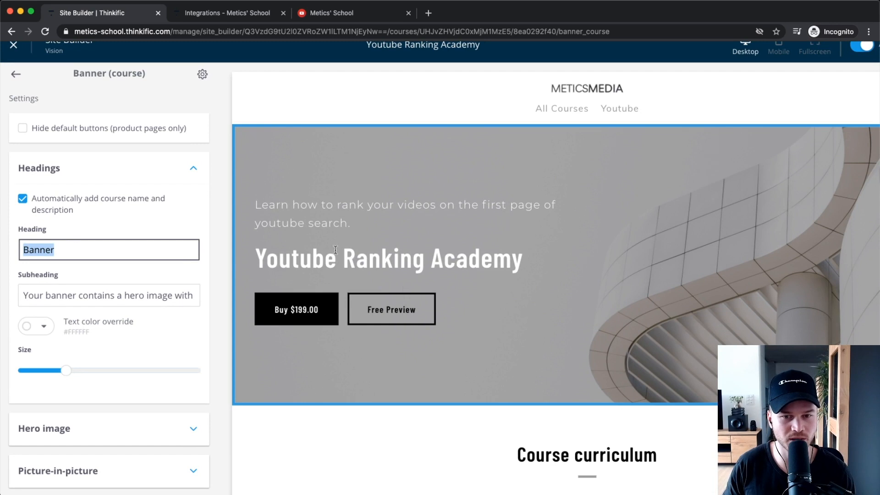
left_click_drag(257, 259, 661, 258)
left_click(327, 223)
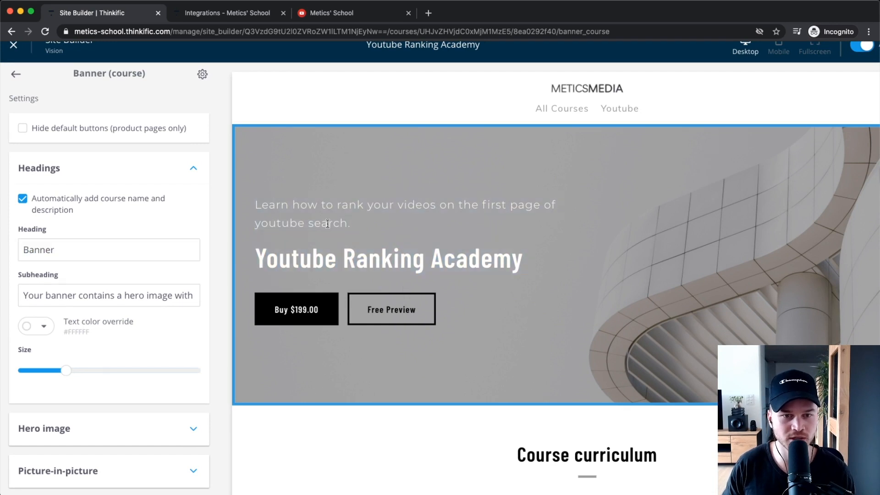
left_click_drag(253, 207, 372, 232)
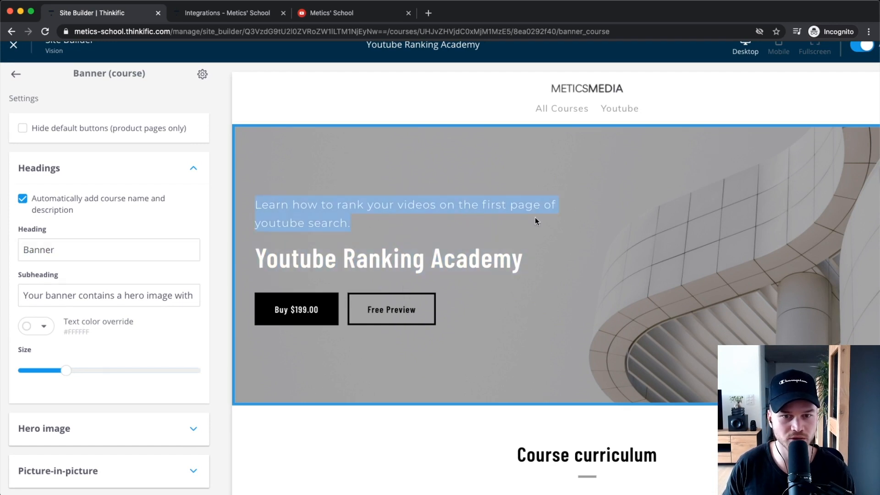
Increase the banner heading size to slightly over a third of its range
scroll(114, 295, "down", 3)
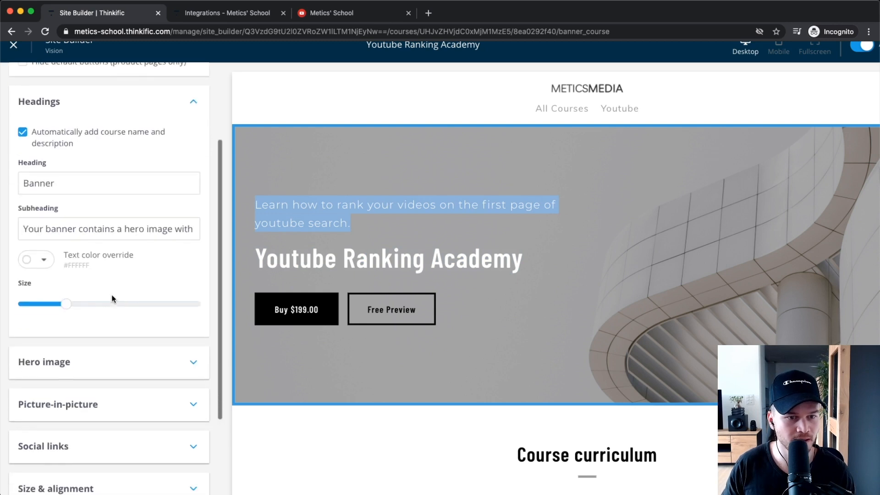
left_click(66, 303)
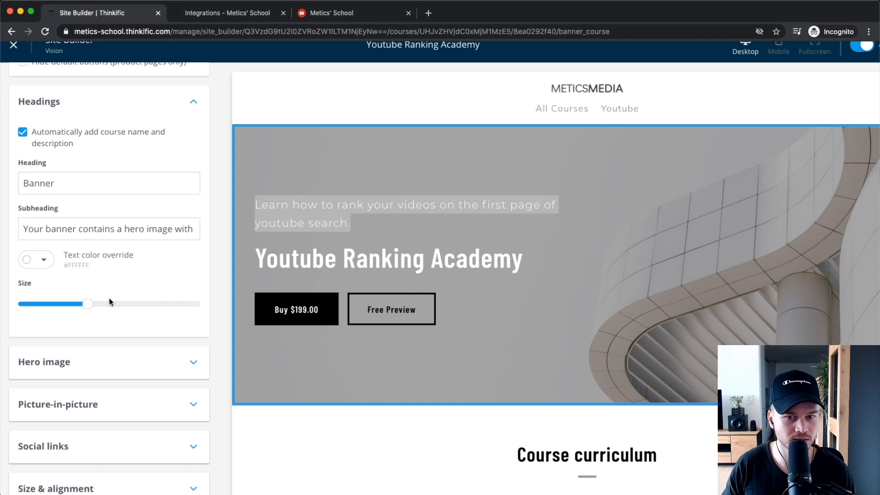
scroll(114, 338, "down", 2)
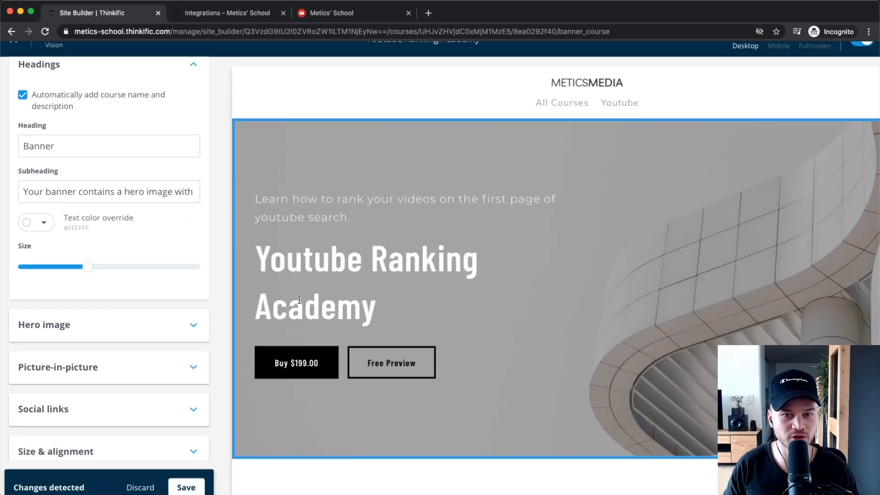
Replace the course banner's hero image with banner.jpg from the Thinkific Tutorial folder
scroll(91, 334, "down", 1)
left_click(72, 298)
scroll(105, 275, "down", 5)
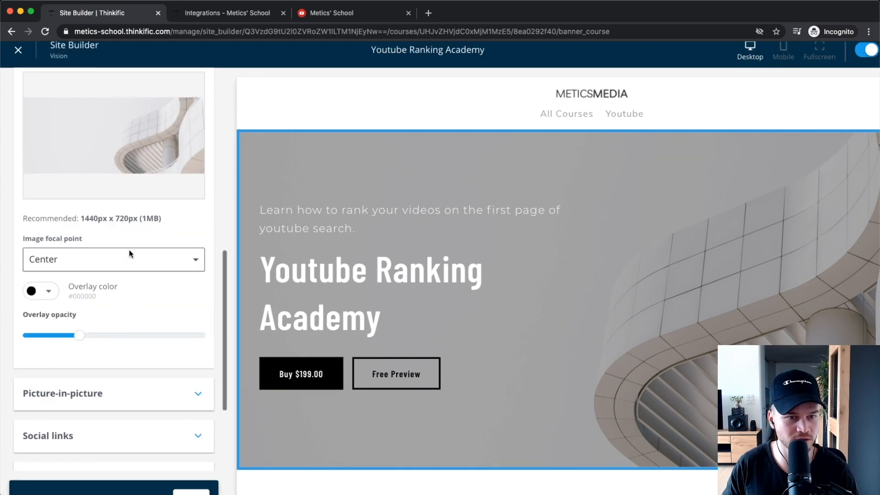
left_click(104, 132)
left_click(484, 275)
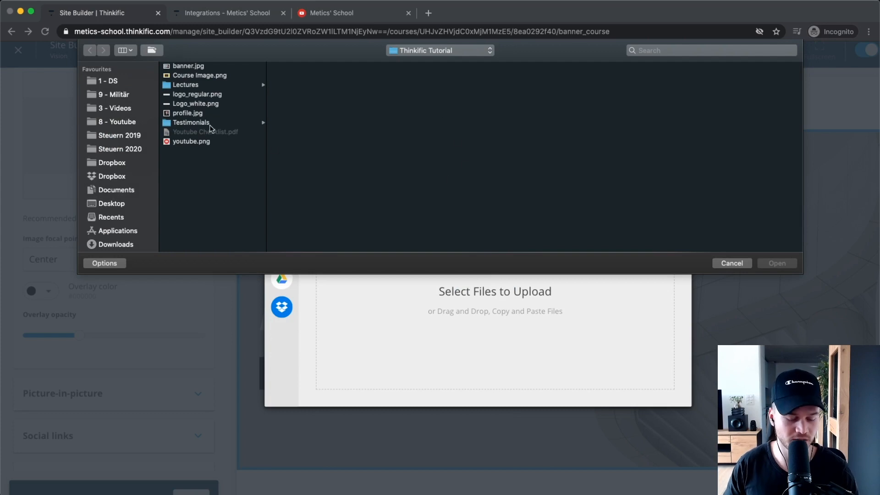
left_click(194, 67)
left_click(768, 266)
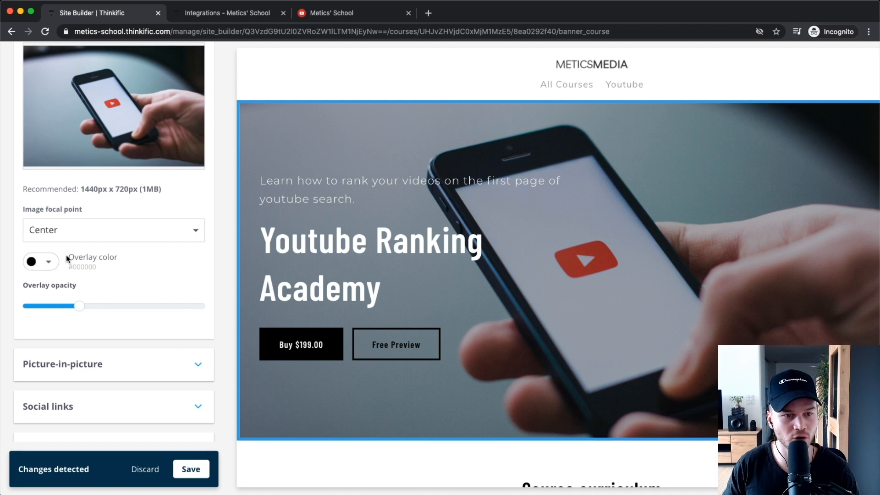
Try lighter and darker overlays on the hero image, settle on about a quarter opacity, and check the title's readability
scroll(92, 261, "left", 2)
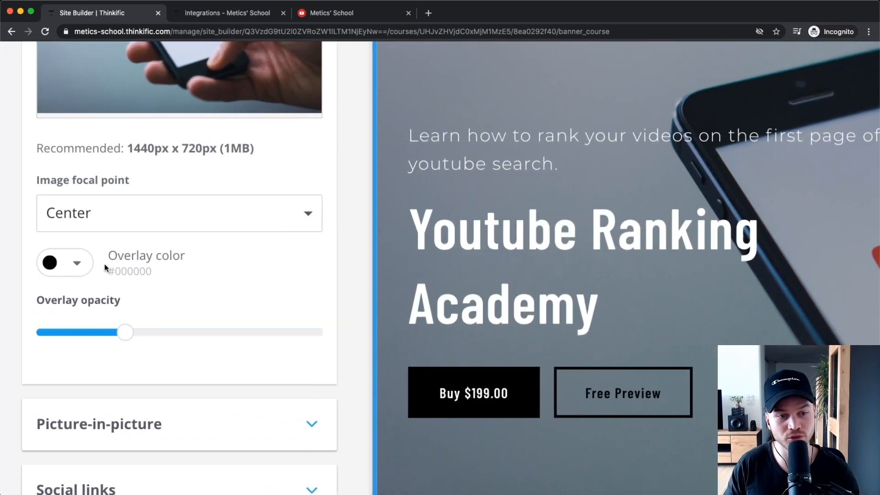
left_click_drag(117, 332, 88, 333)
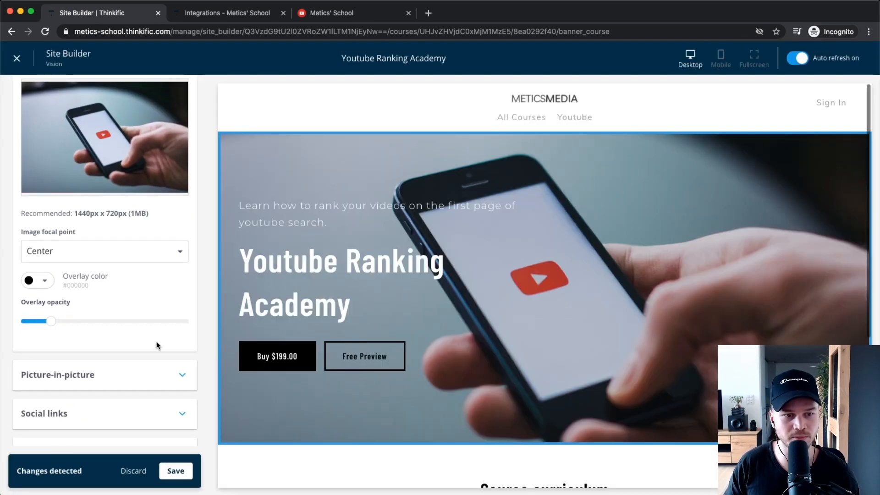
left_click_drag(48, 321, 137, 324)
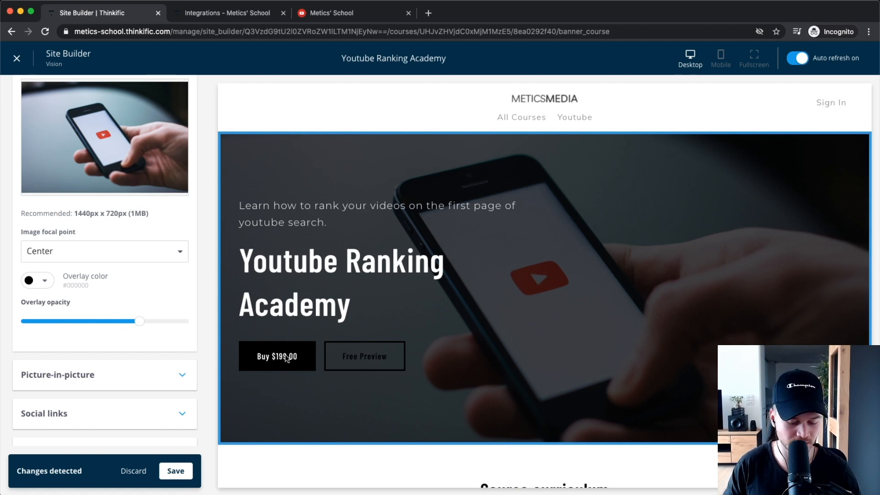
left_click(61, 321)
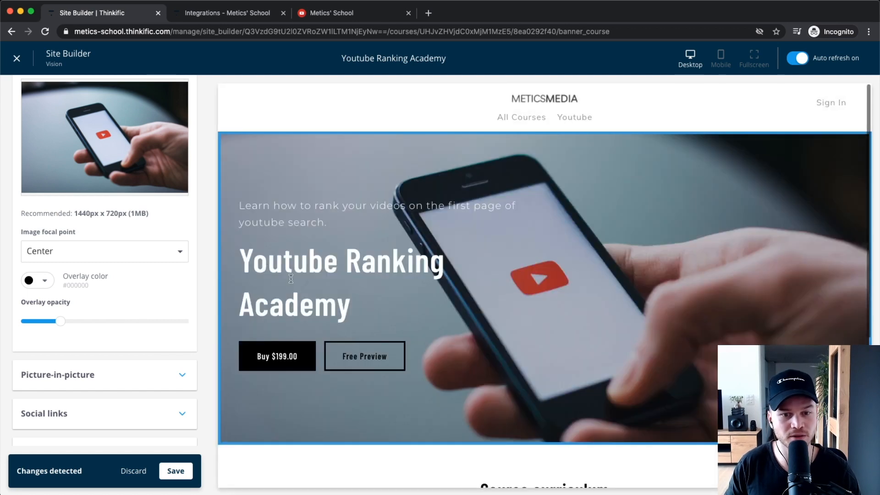
left_click_drag(252, 263, 368, 306)
left_click(368, 306)
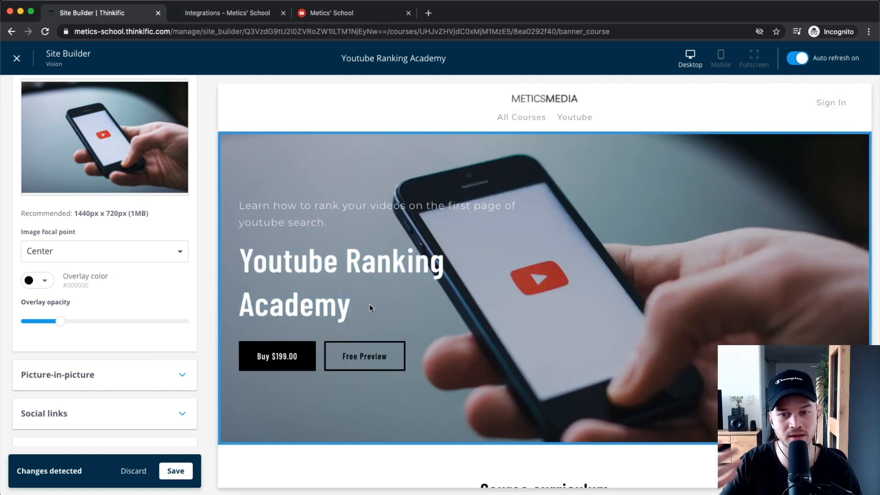
Add the library video Example Lecture 1.mp4 as the course banner's picture-in-picture
scroll(133, 351, "down", 5)
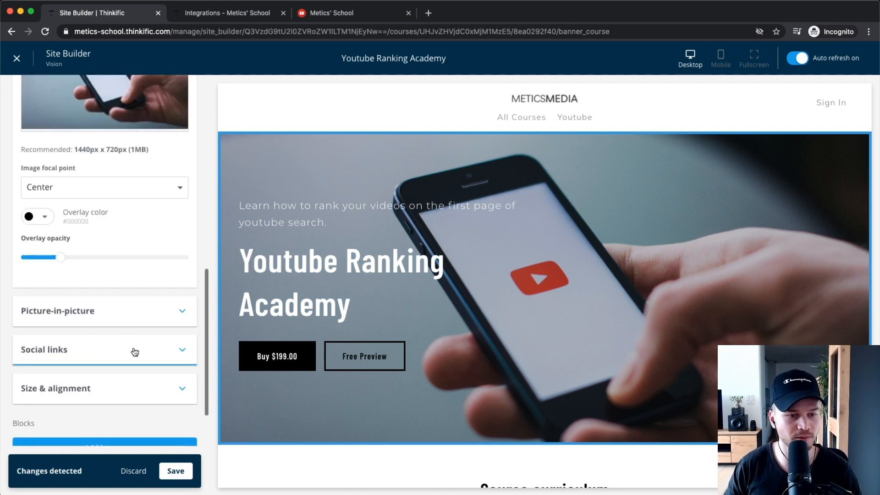
left_click(74, 261)
scroll(75, 265, "down", 3)
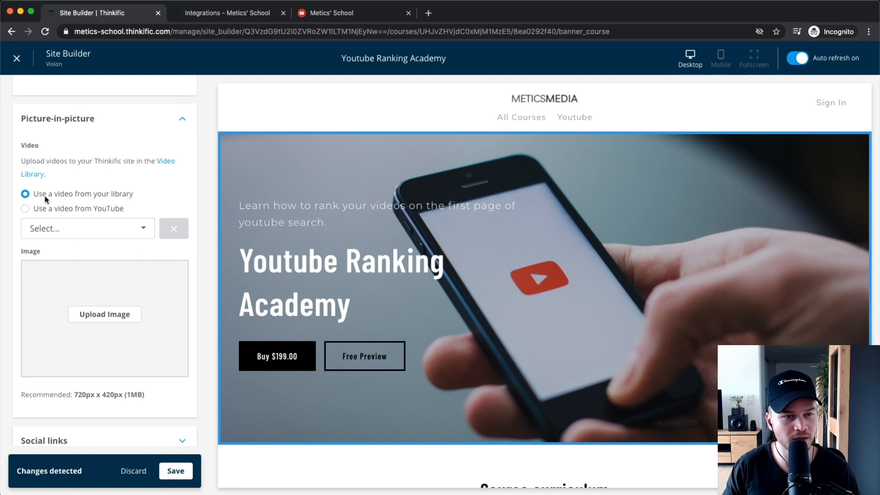
left_click(25, 209)
left_click(26, 194)
left_click(106, 235)
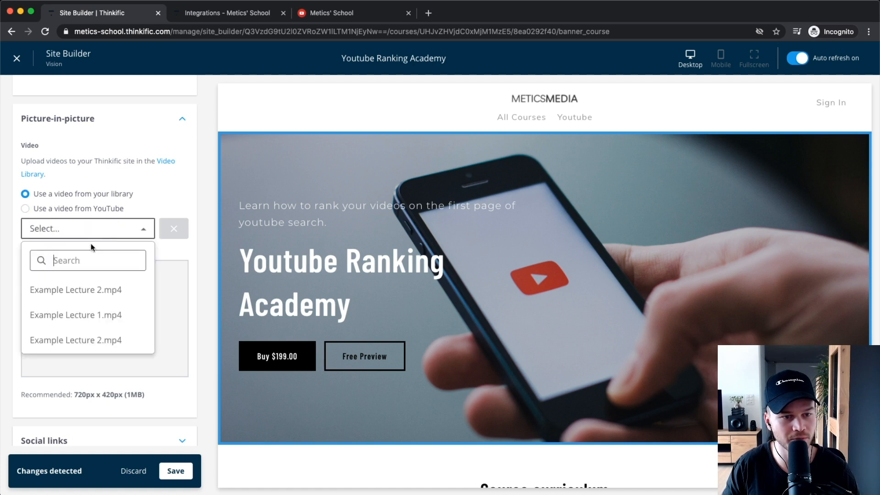
left_click(99, 312)
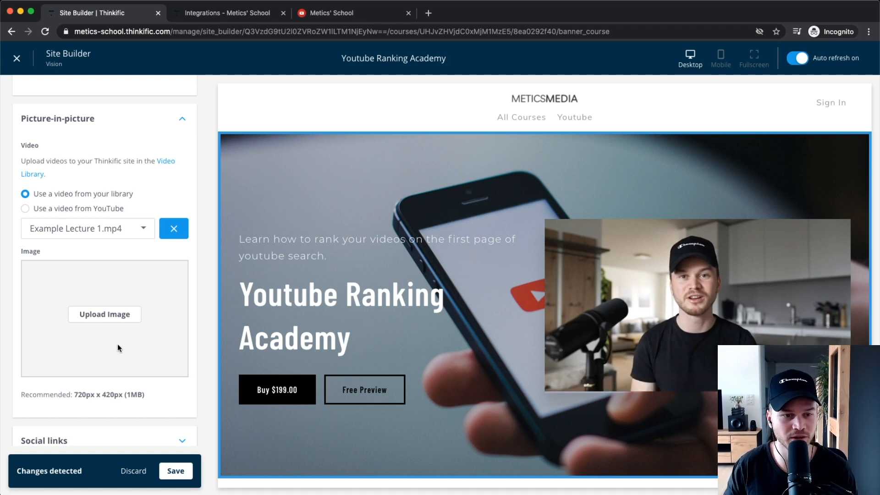
Try the Instagram icon as the banner's first social link
scroll(119, 339, "down", 3)
left_click(135, 314)
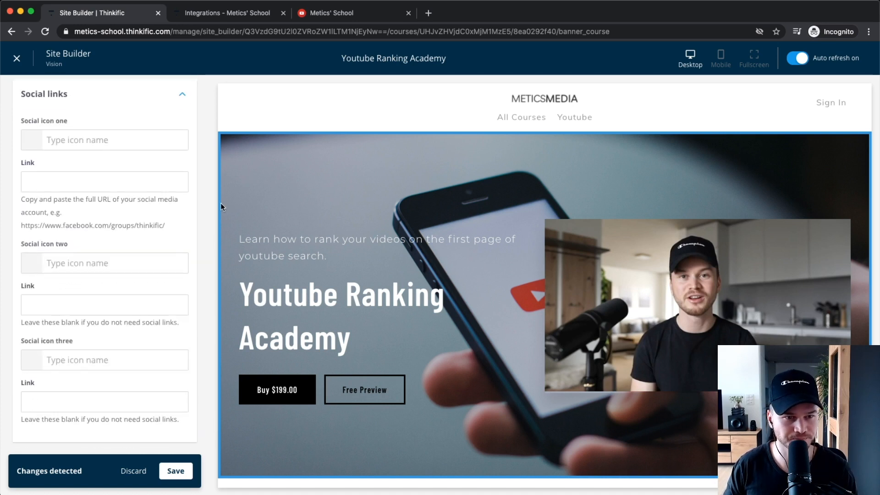
scroll(94, 243, "down", 2)
scroll(100, 234, "up", 3)
left_click(62, 204)
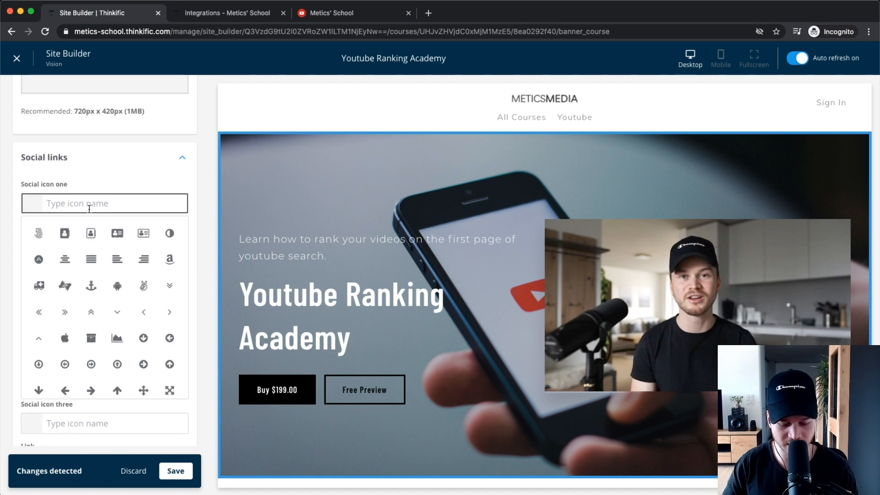
type("inst")
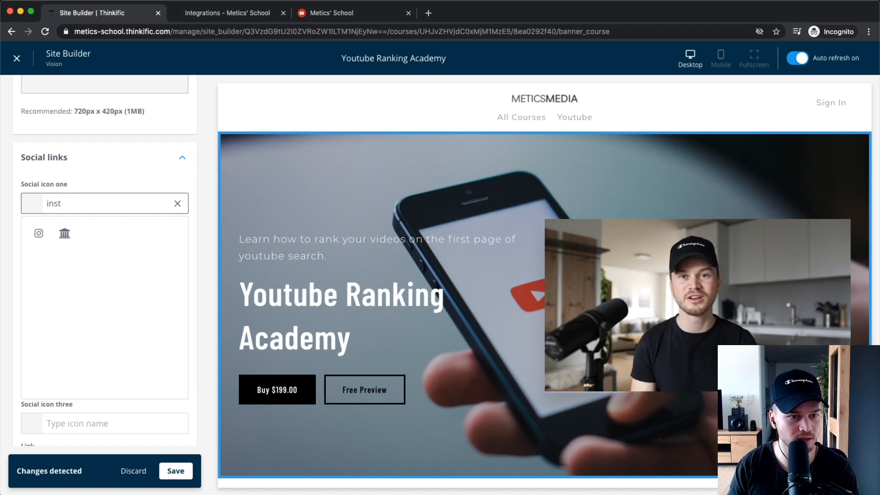
left_click(38, 233)
left_click(32, 238)
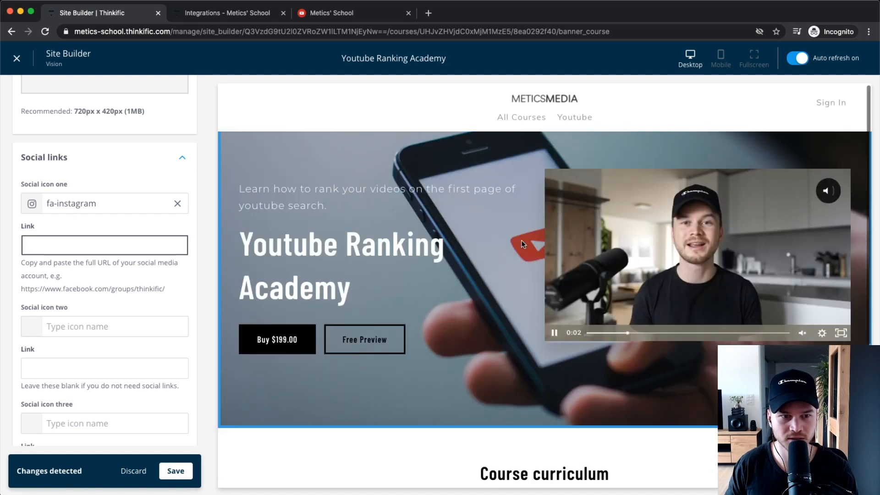
Clear the first social icon and collapse the banner's social link settings
left_click(178, 204)
scroll(124, 235, "down", 3)
scroll(138, 229, "down", 1)
scroll(171, 246, "up", 5)
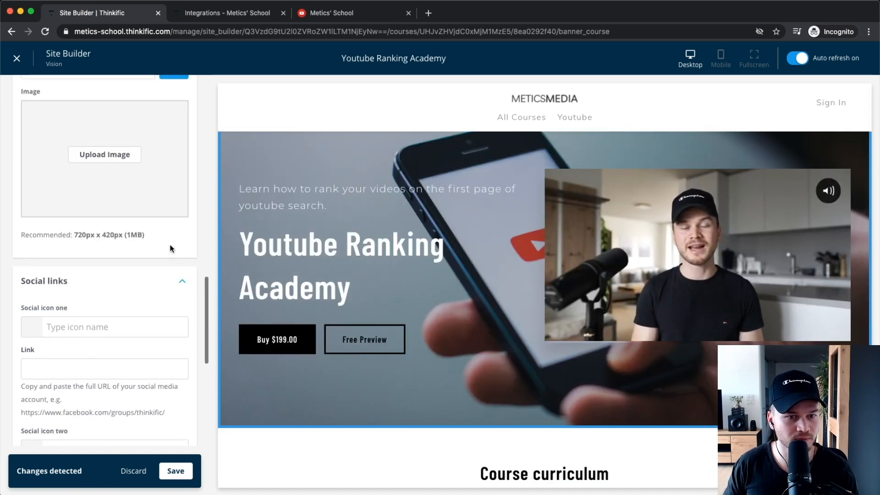
left_click(157, 282)
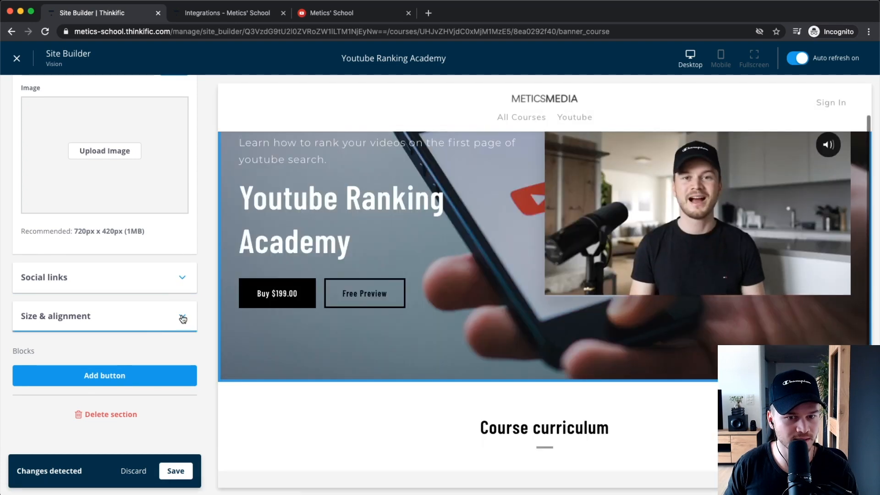
Check the banner's height and alignment options, save the changes and return to the course page's section list
left_click(179, 314)
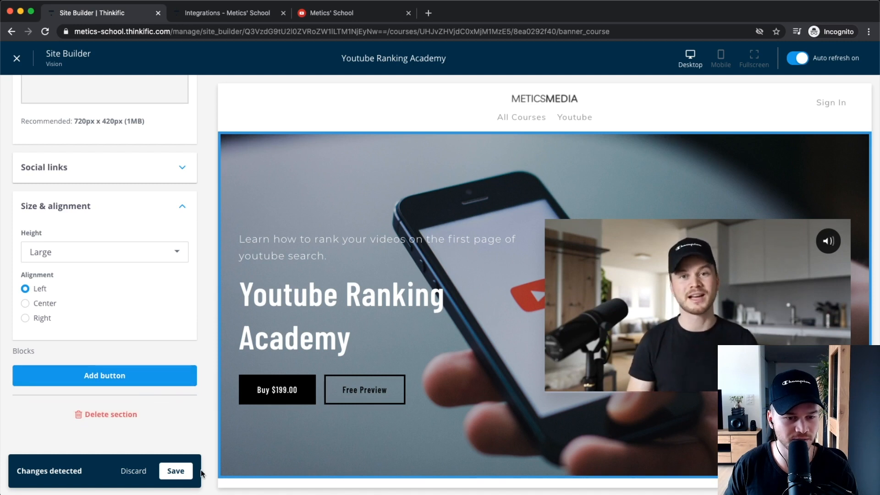
left_click(176, 471)
scroll(77, 127, "up", 8)
scroll(77, 127, "up", 10)
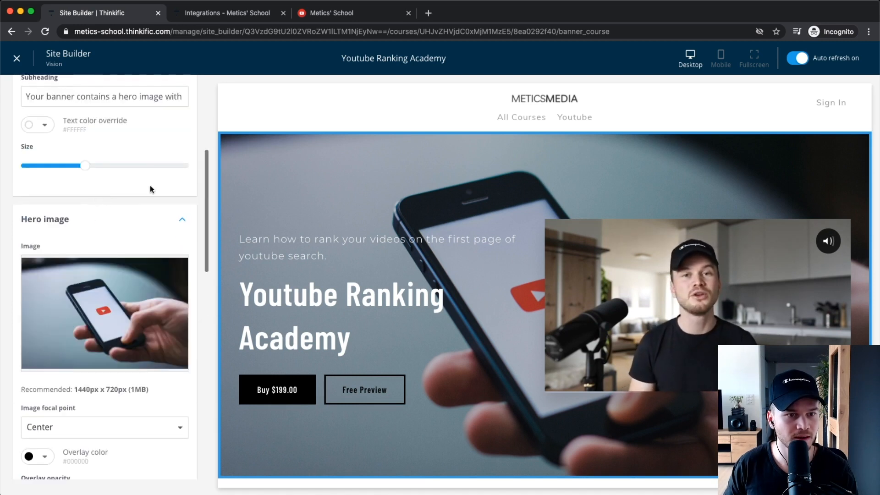
left_click(16, 134)
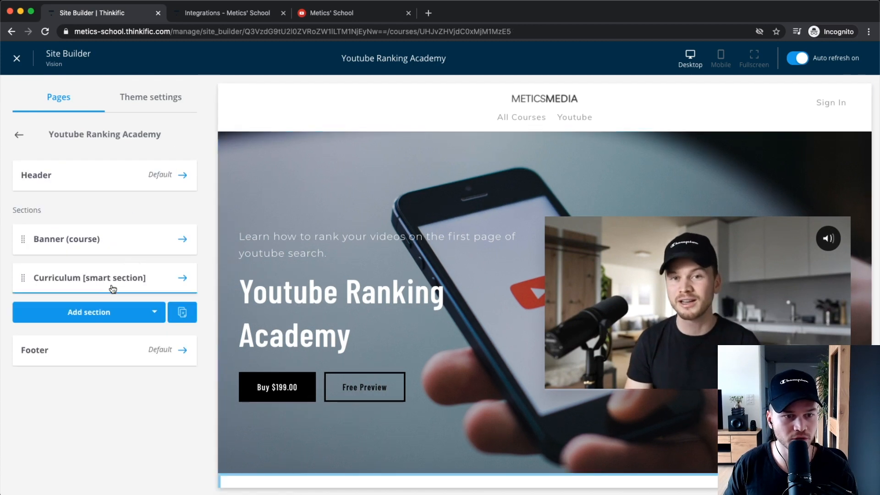
Change the curriculum section's heading to "Here's what's in the course"
left_click(72, 282)
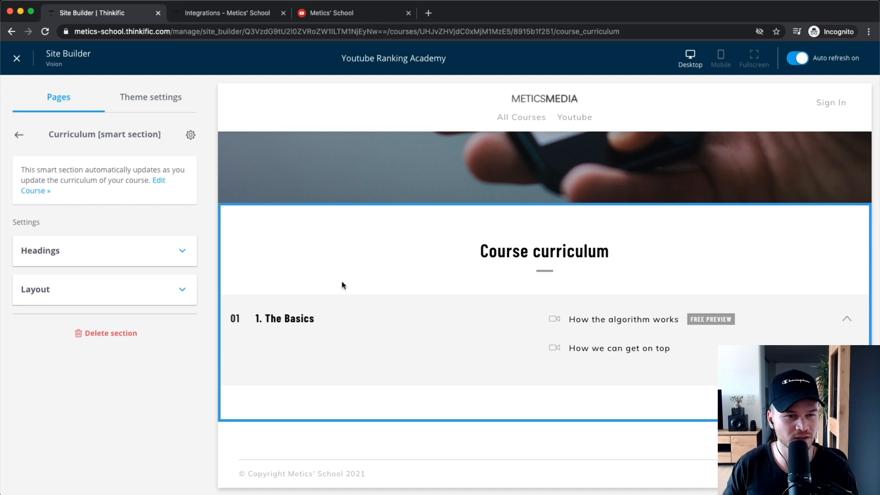
left_click(145, 257)
left_click(112, 250)
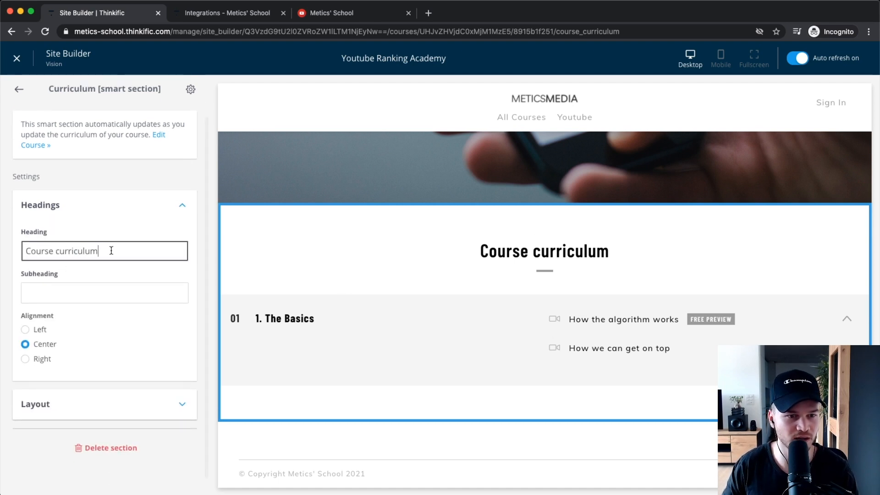
left_click_drag(112, 251, 15, 249)
type("Here's what's in the course")
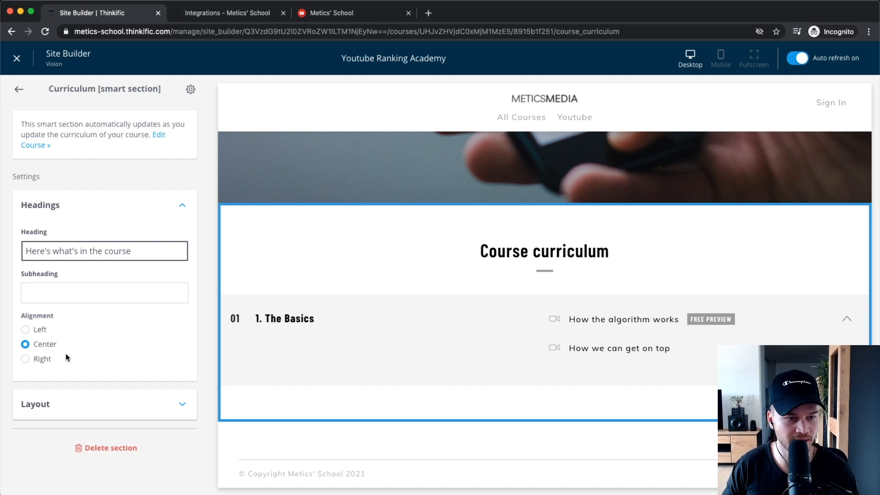
Check the curriculum section's layout options and return to the course page's section list
left_click(109, 388)
scroll(131, 359, "down", 3)
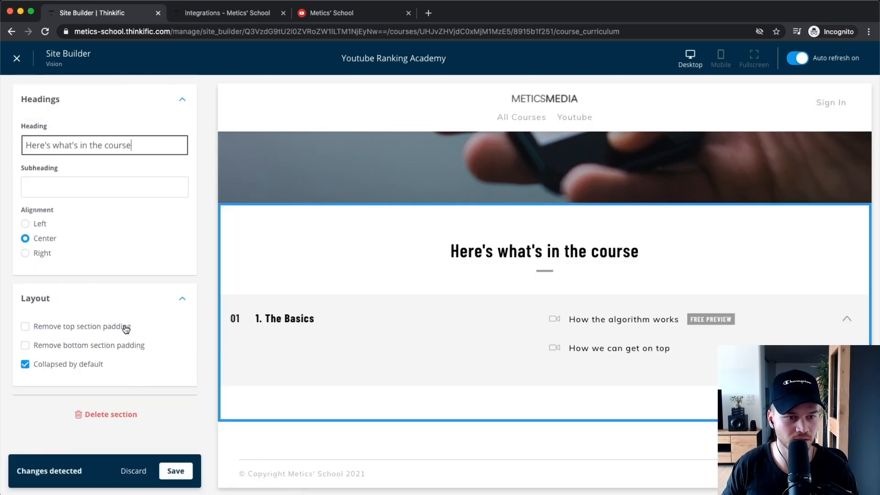
scroll(137, 312, "up", 5)
left_click(182, 251)
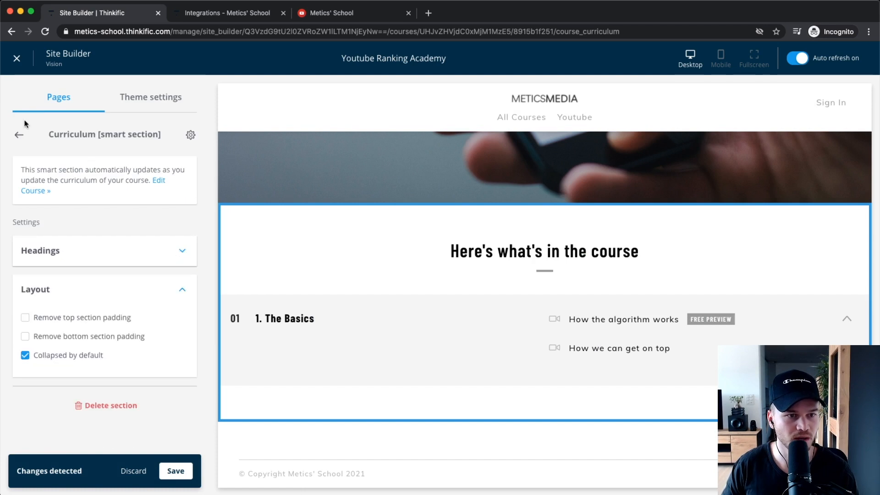
left_click(21, 133)
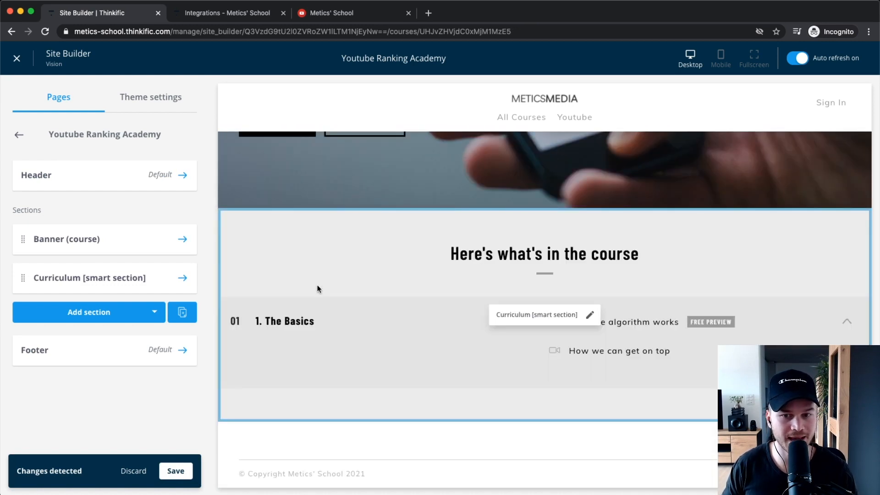
Add a Text & media section and place it between the course banner and the curriculum
left_click(125, 314)
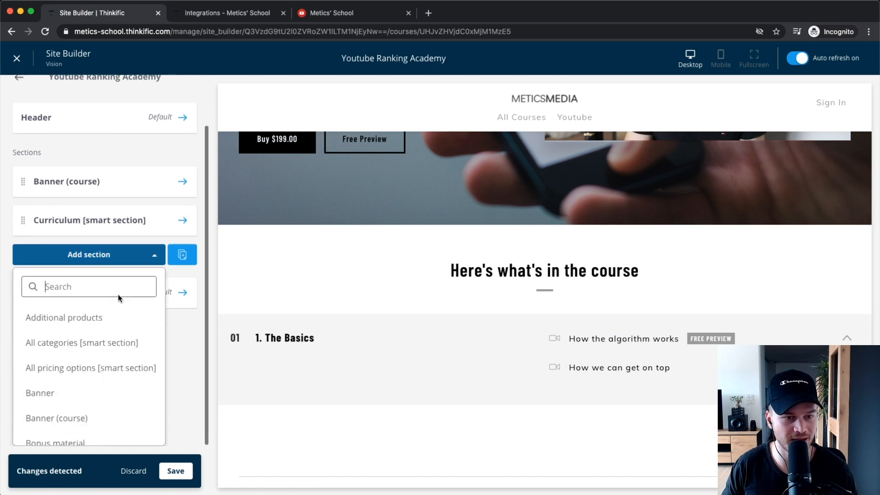
scroll(74, 338, "down", 1)
scroll(73, 338, "down", 6)
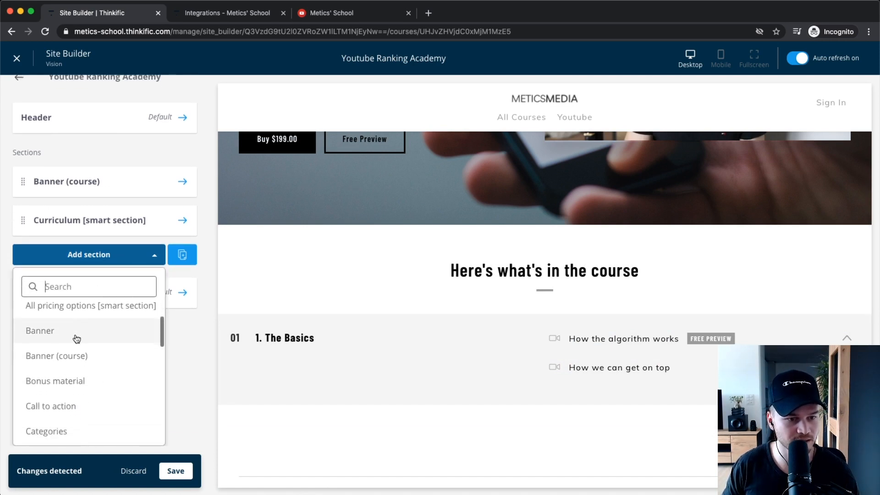
scroll(77, 339, "down", 6)
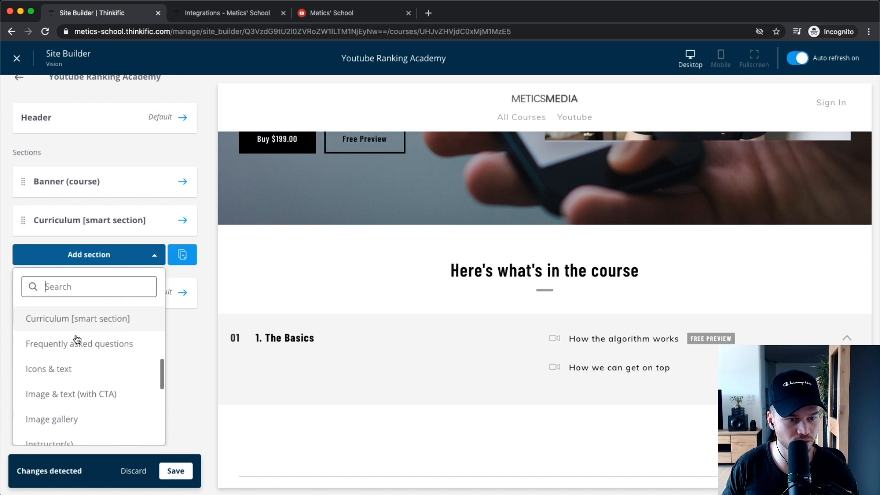
scroll(75, 344, "up", 3)
scroll(81, 362, "down", 7)
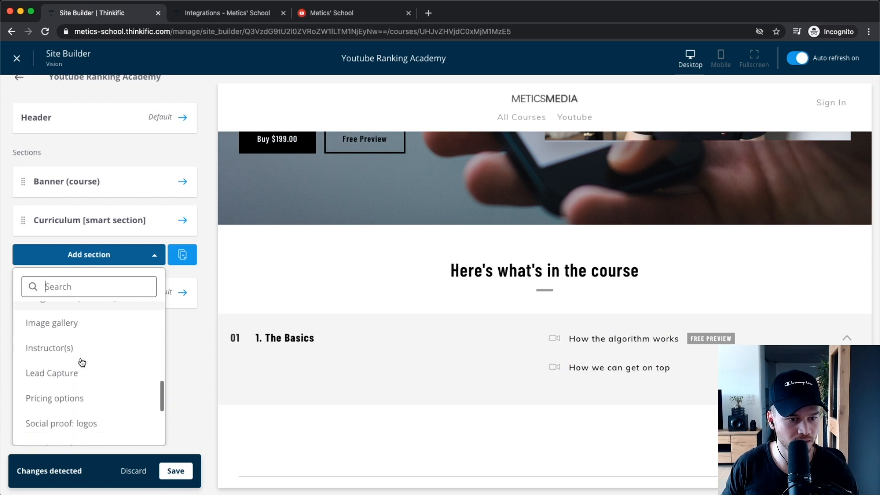
scroll(82, 385, "down", 1)
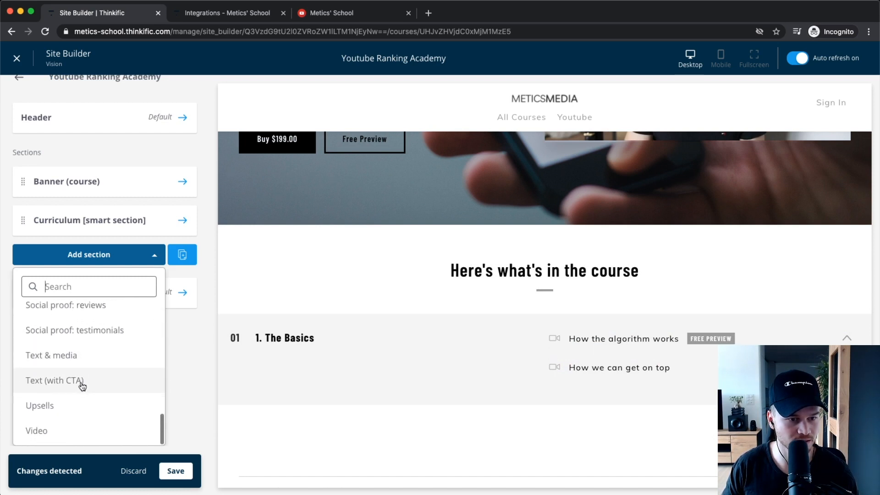
left_click(71, 361)
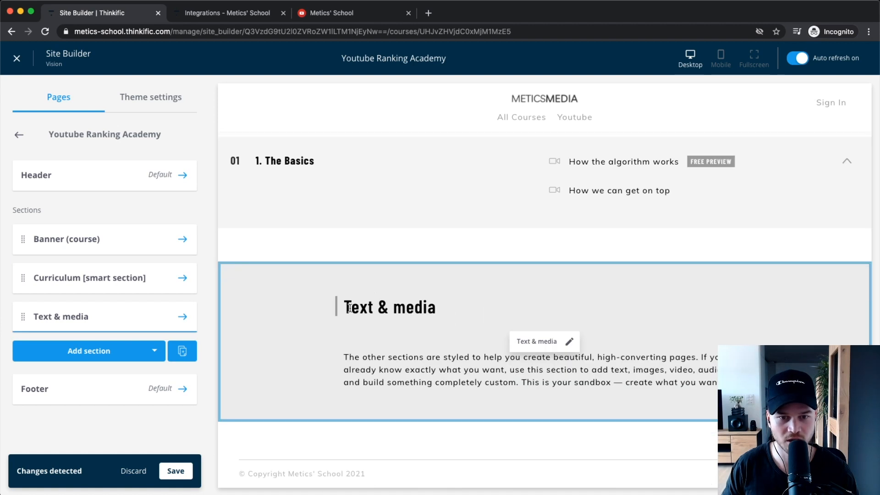
left_click_drag(23, 315, 23, 267)
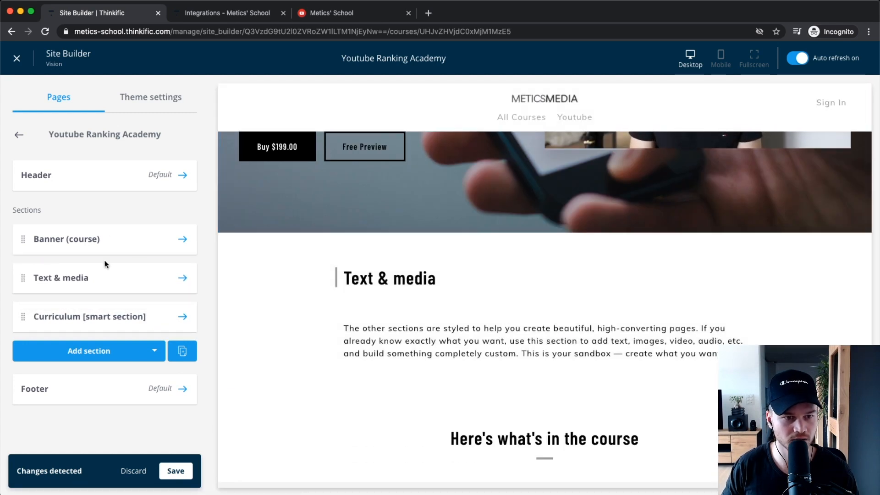
Set the Text & media section's heading to "Why this is the best course ever!", save, and return to the section list
left_click(110, 275)
left_click(131, 266)
scroll(92, 304, "down", 3)
left_click_drag(123, 298, 24, 228)
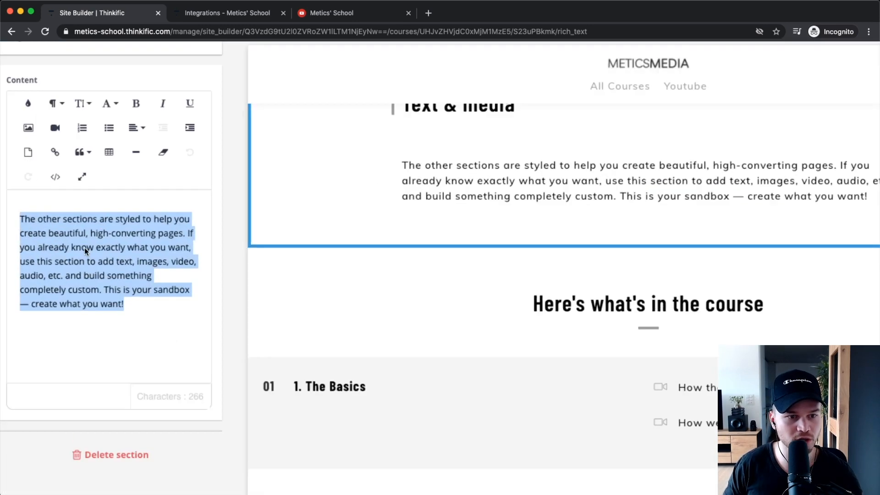
scroll(106, 229, "up", 3)
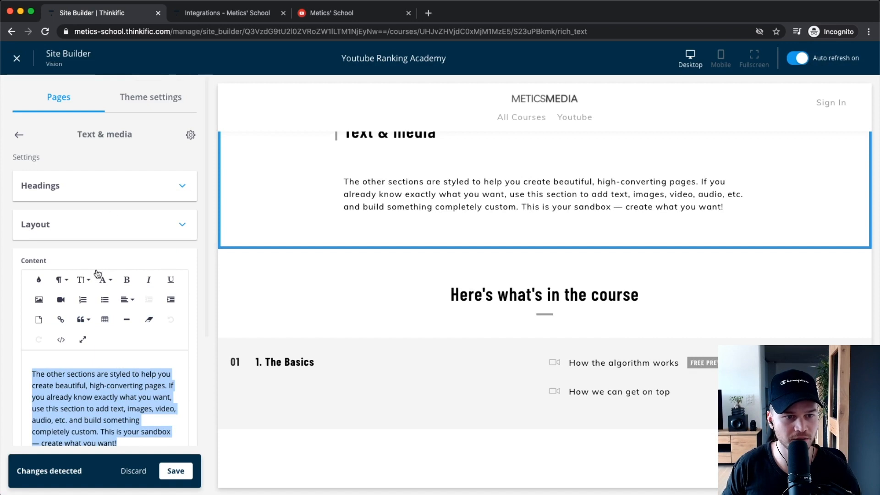
left_click(87, 196)
triple_click(37, 225)
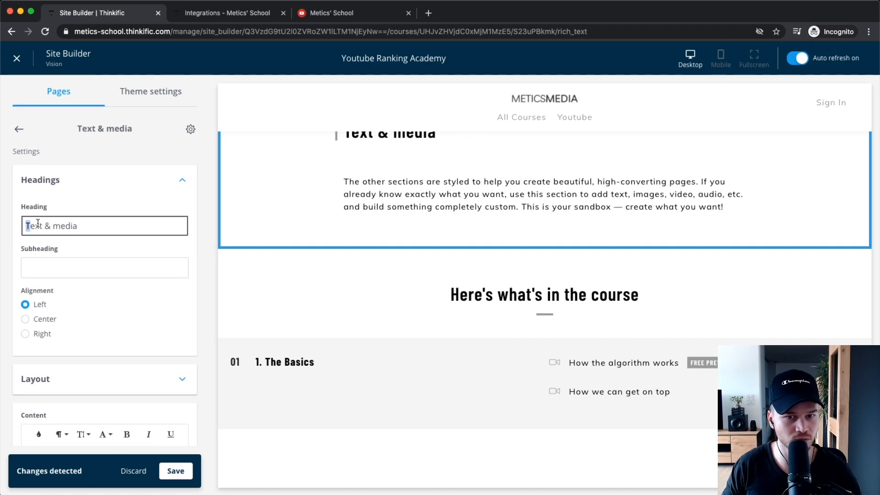
type("Why this is the best course ever!")
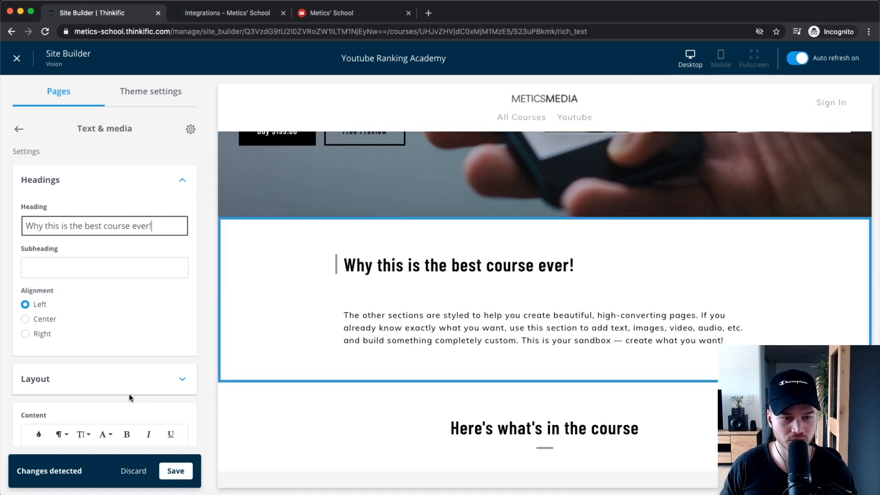
scroll(128, 395, "down", 3)
left_click(176, 472)
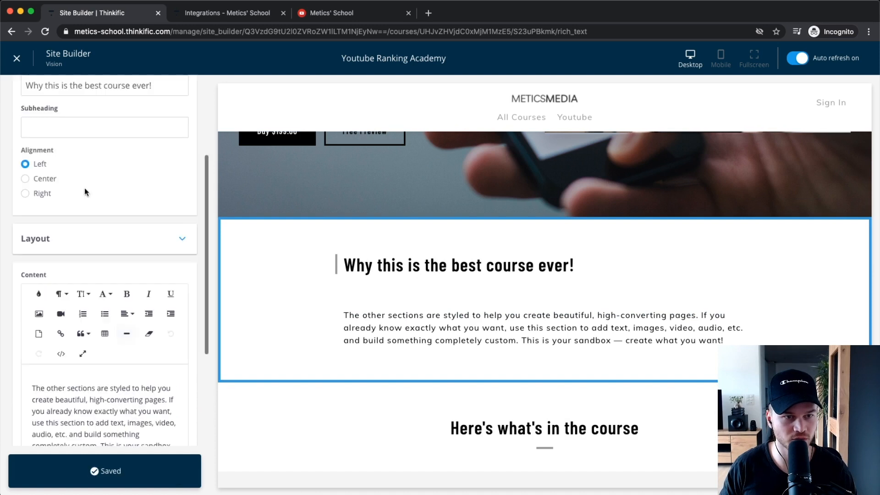
left_click(19, 134)
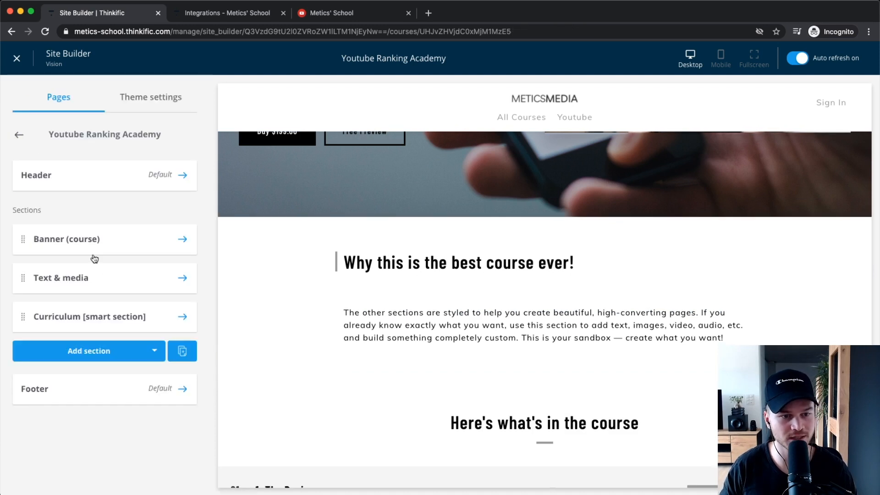
Add an Image & text (with CTA) section to the Youtube Ranking Academy page
left_click(138, 351)
scroll(110, 394, "down", 3)
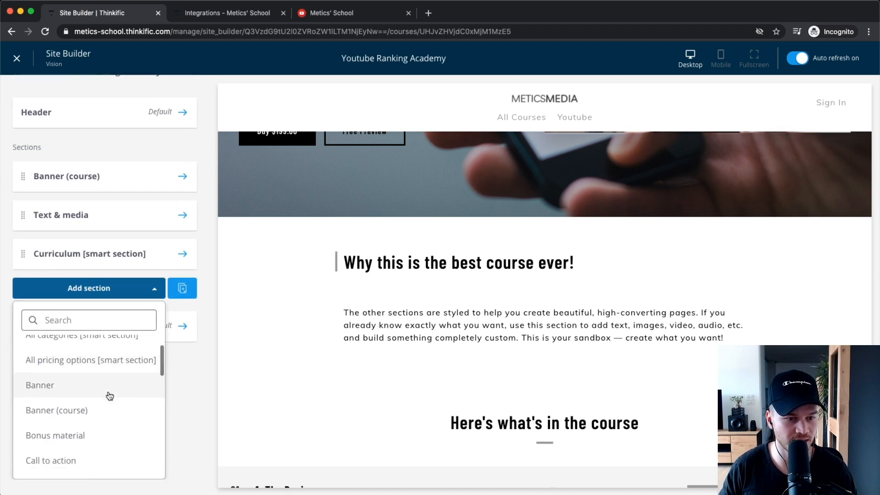
scroll(109, 400, "down", 15)
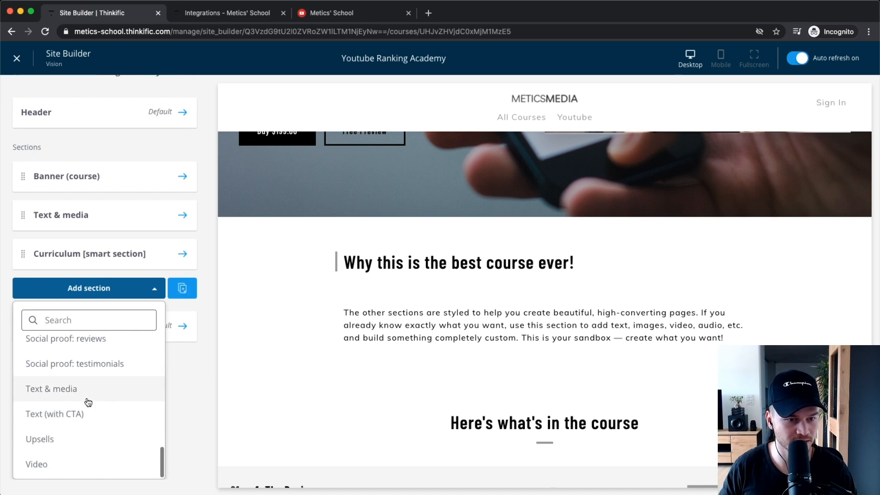
scroll(87, 399, "up", 5)
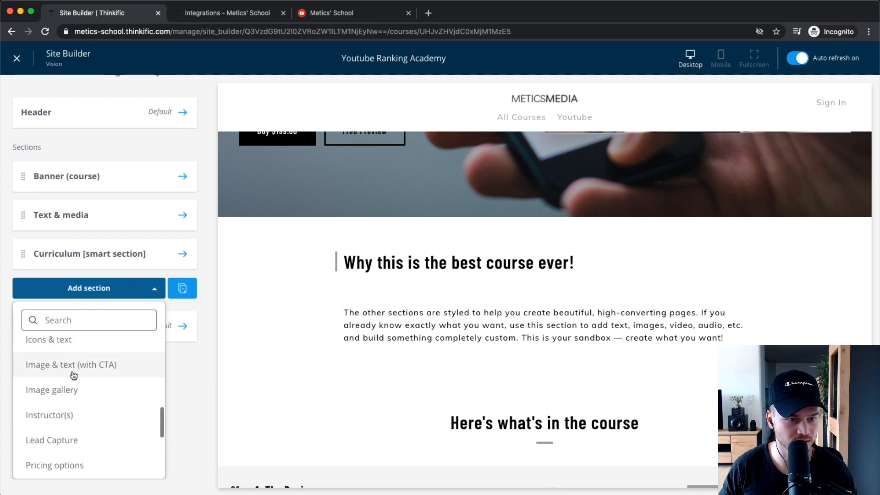
left_click(73, 379)
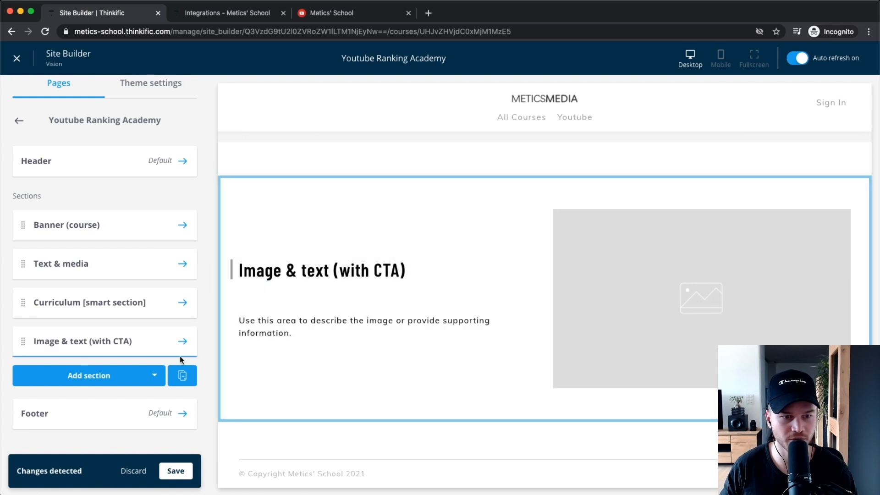
Upload profile.jpg as the Image & text section's image and scale the image down
left_click(132, 349)
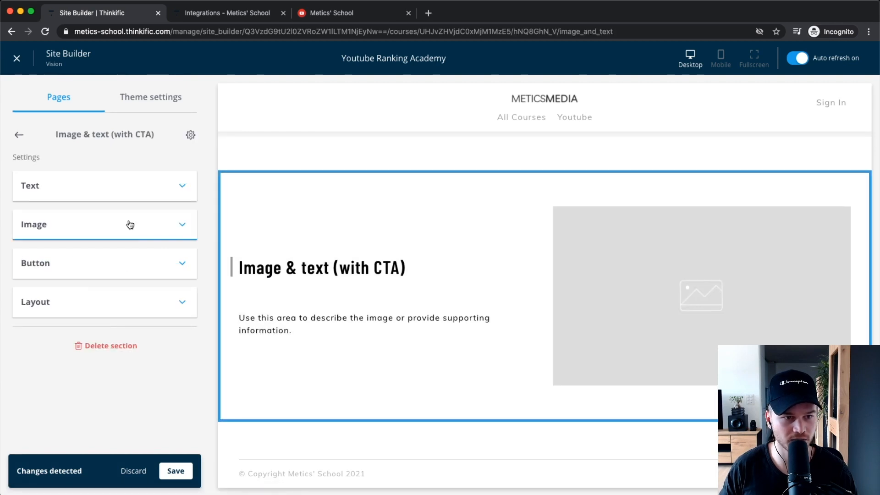
left_click(110, 218)
left_click(104, 200)
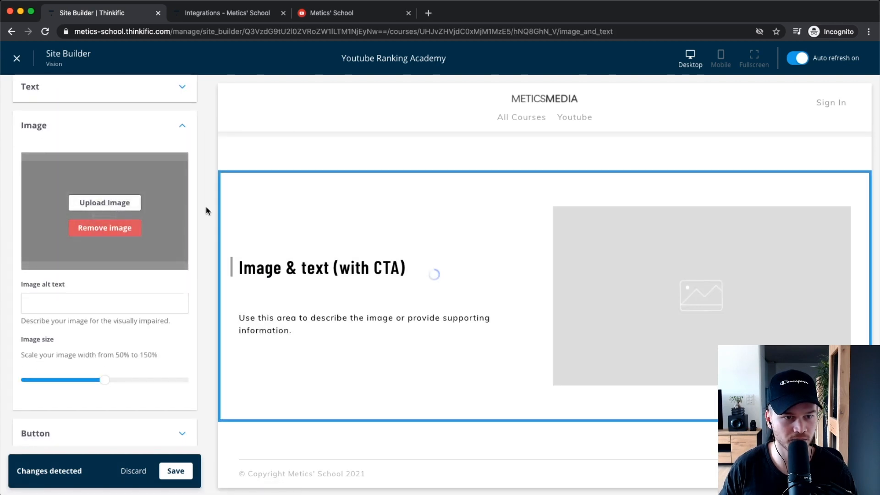
left_click(454, 274)
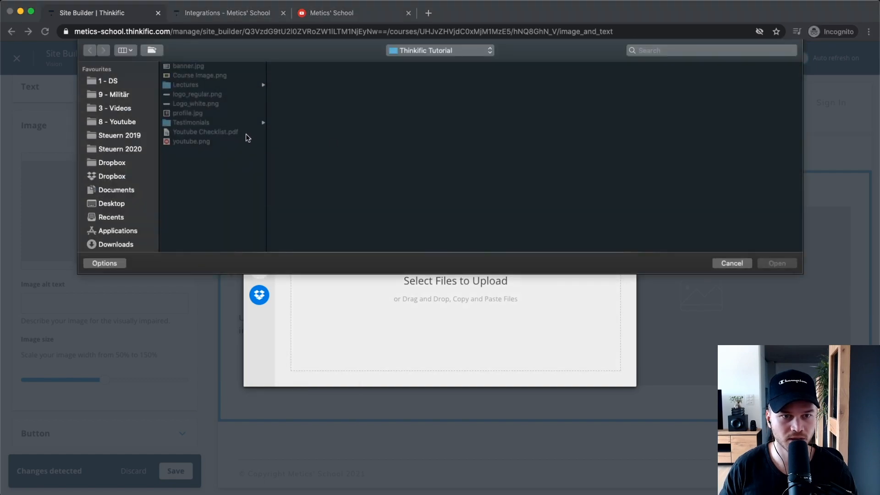
left_click(188, 113)
left_click(765, 263)
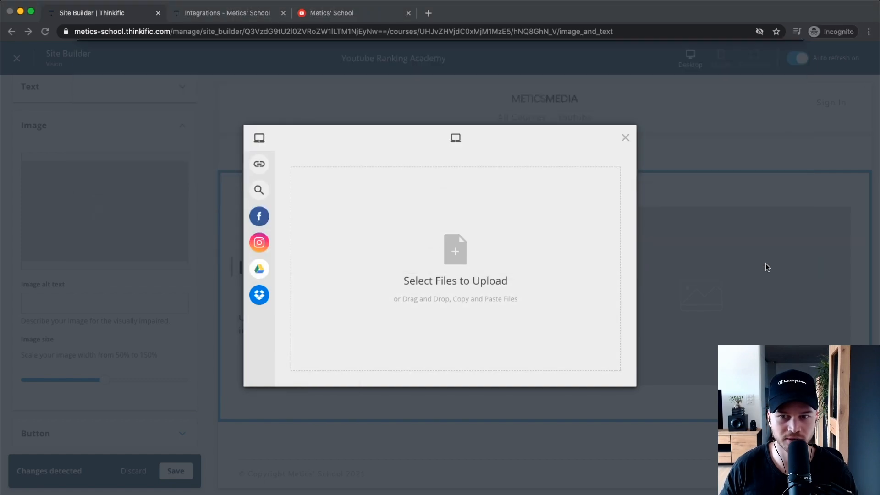
left_click(603, 377)
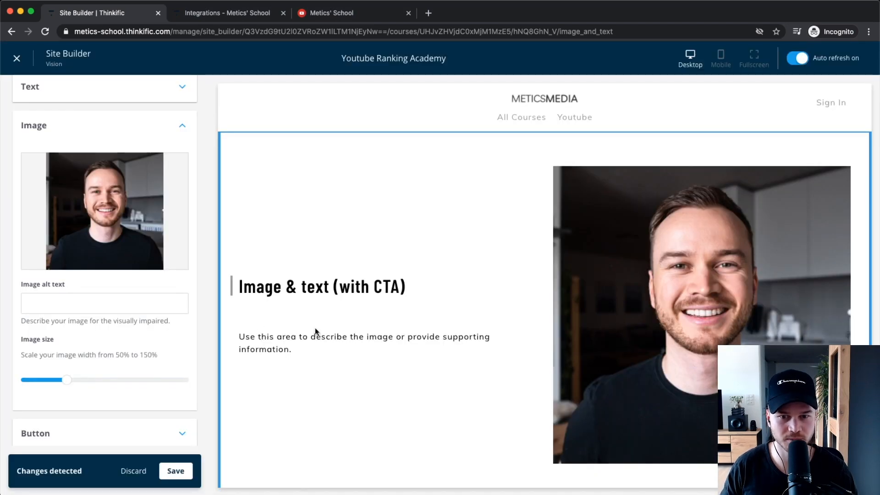
Set the Image & text section's heading to "Meet your teacher" and its description to "I've been on youtube since....", and return to the section list
scroll(89, 331, "up", 3)
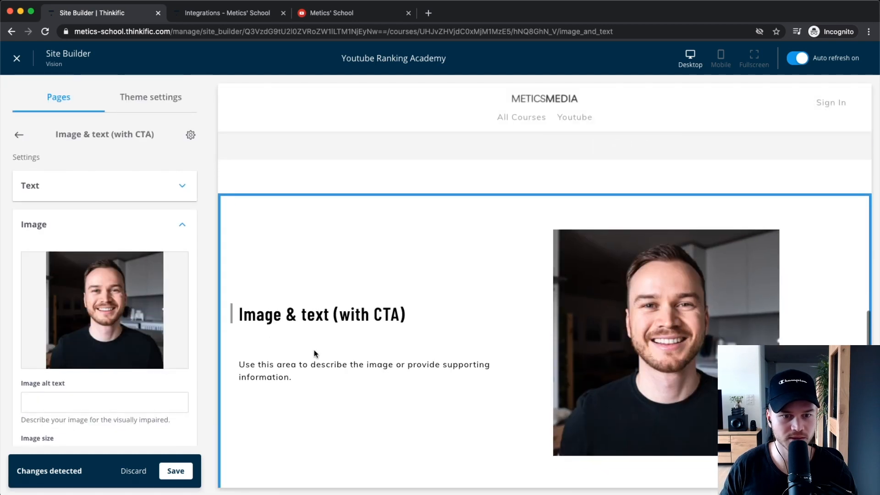
left_click(104, 192)
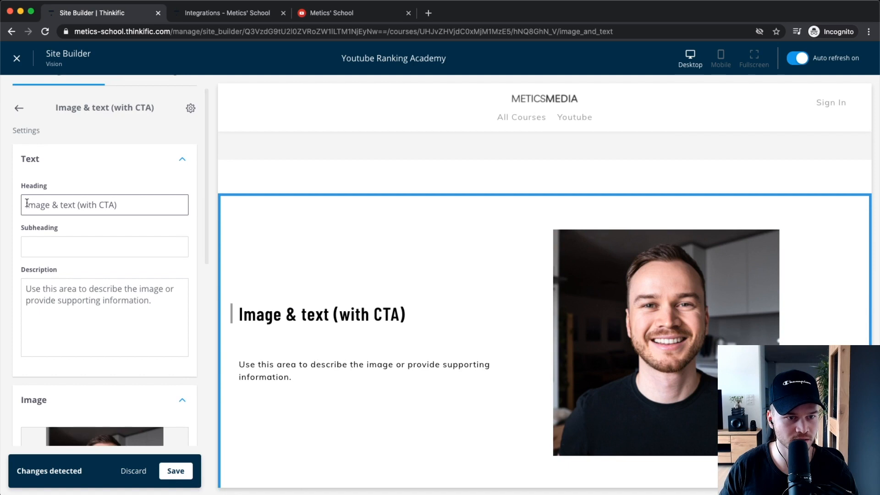
left_click_drag(24, 204, 120, 207)
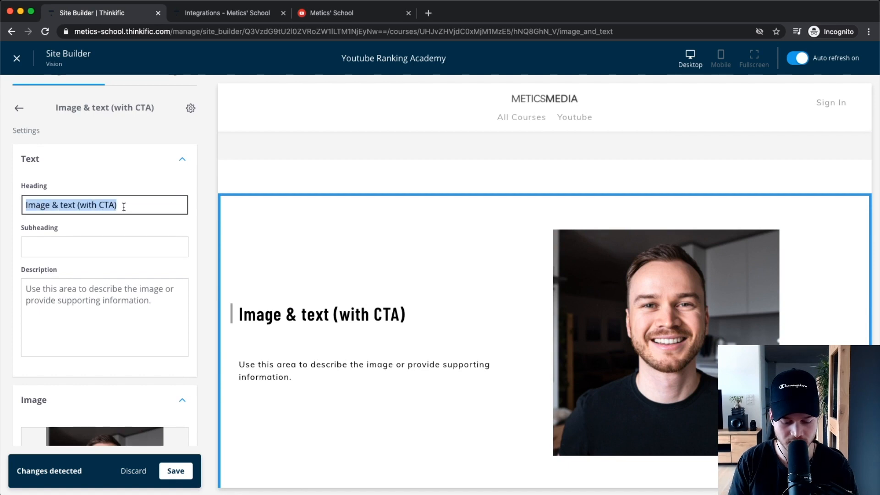
type("ABout")
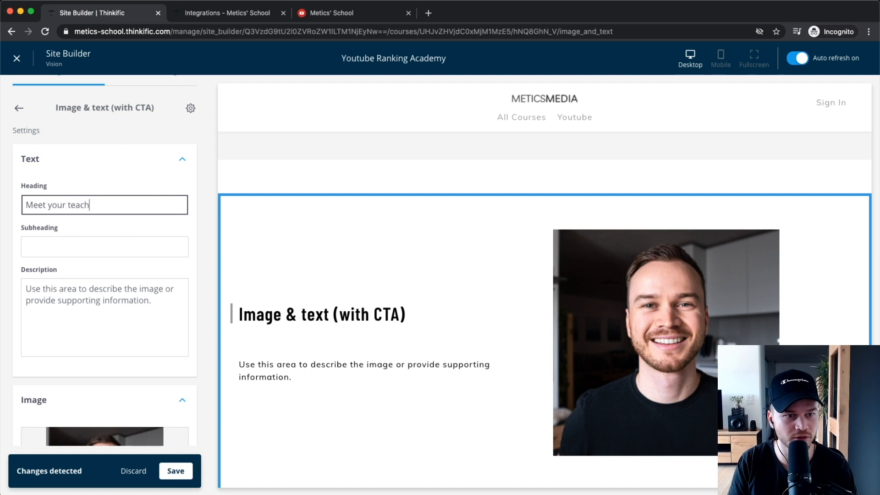
left_click(133, 301)
left_click_drag(154, 301, 26, 287)
type("I've been on youtube since....")
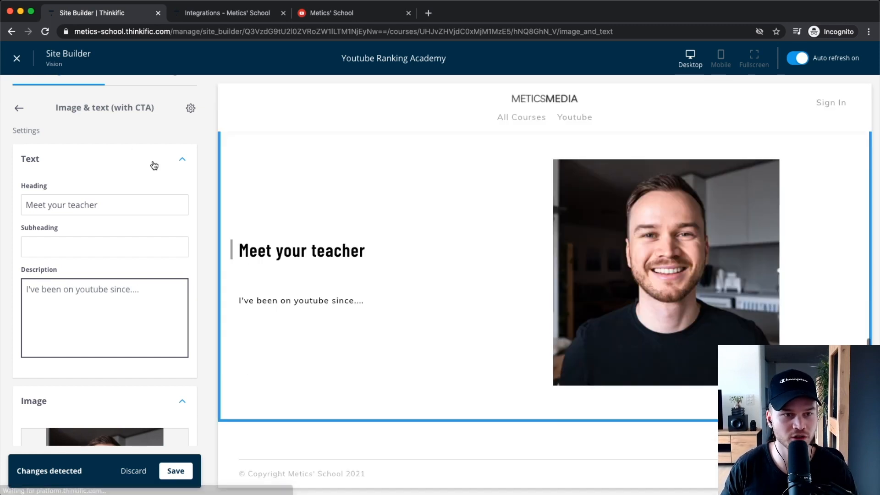
left_click(19, 108)
Find the Frequently asked questions section type and add it to the course page
left_click(152, 374)
scroll(145, 370, "down", 3)
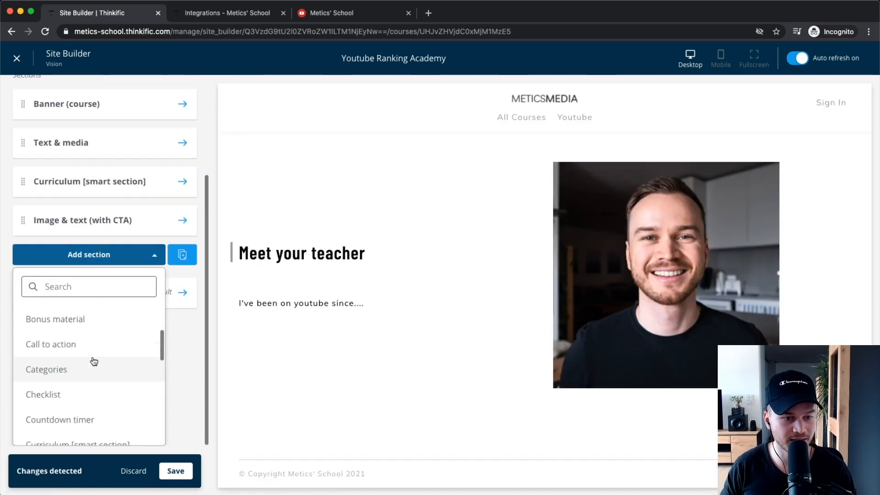
type("frq")
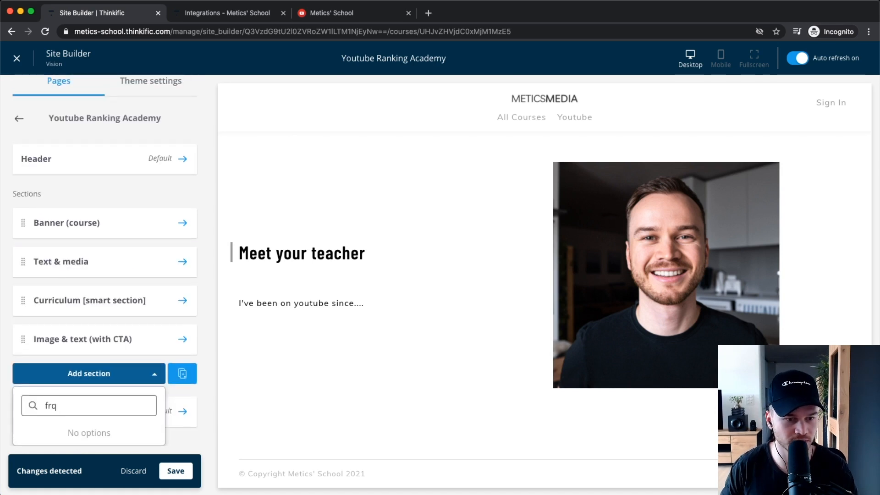
key("BackSpace")
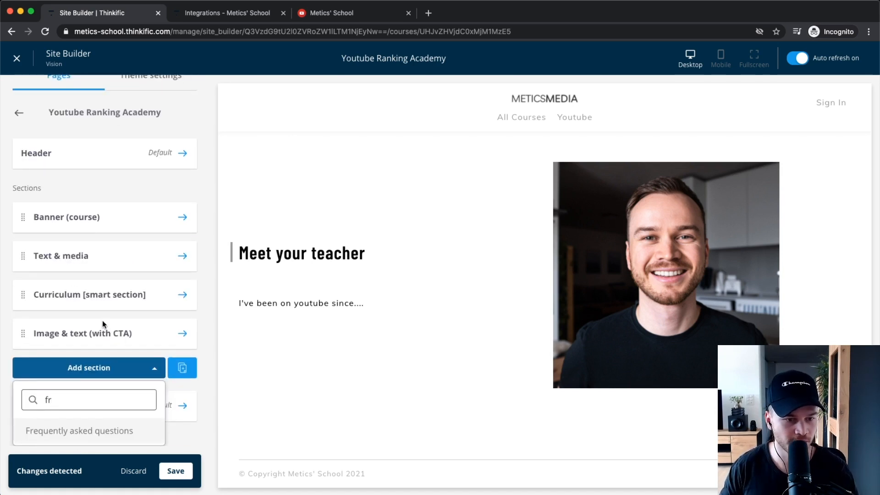
left_click(98, 432)
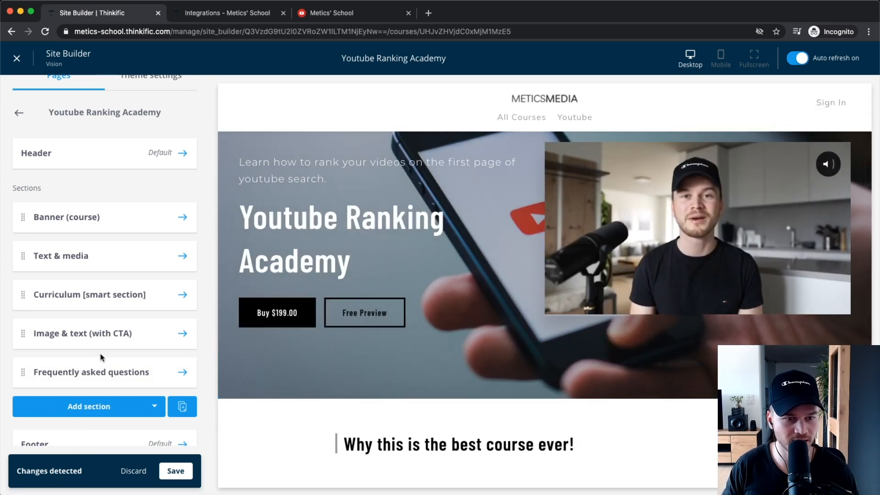
Examine the question and answer fields of the first block in the Frequently asked questions section, and return to the section list
scroll(101, 357, "down", 2)
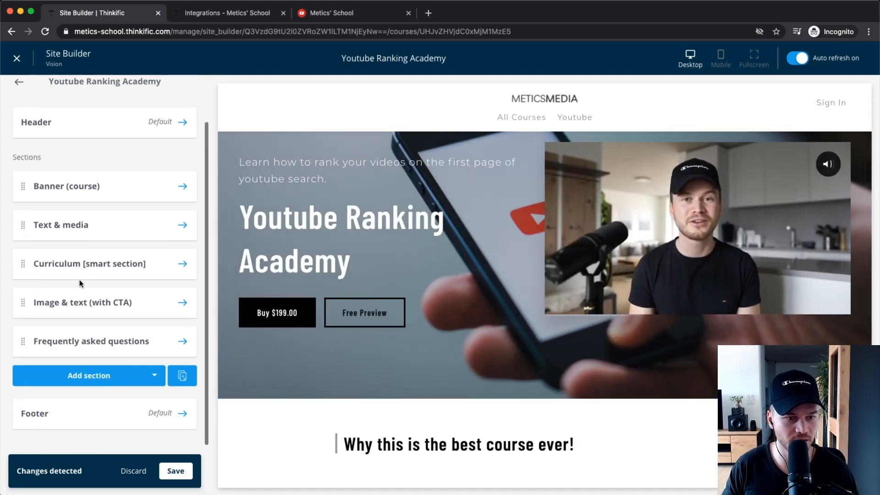
left_click(87, 345)
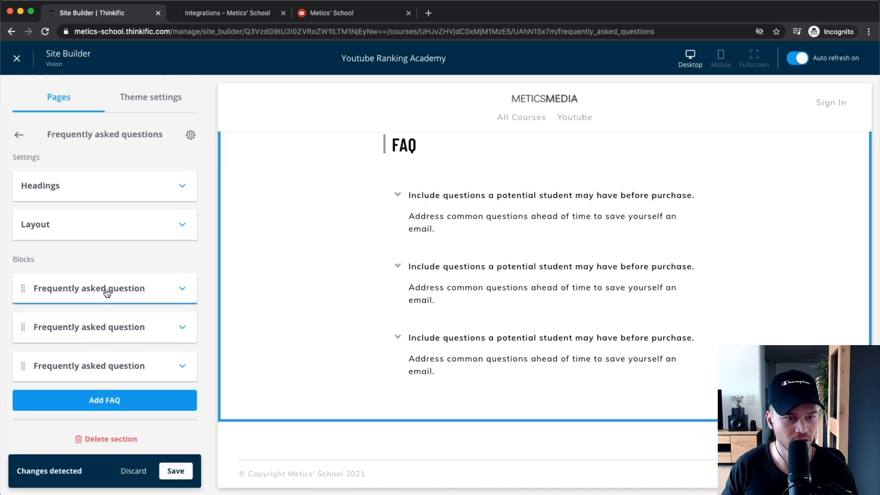
left_click(159, 288)
left_click(25, 216)
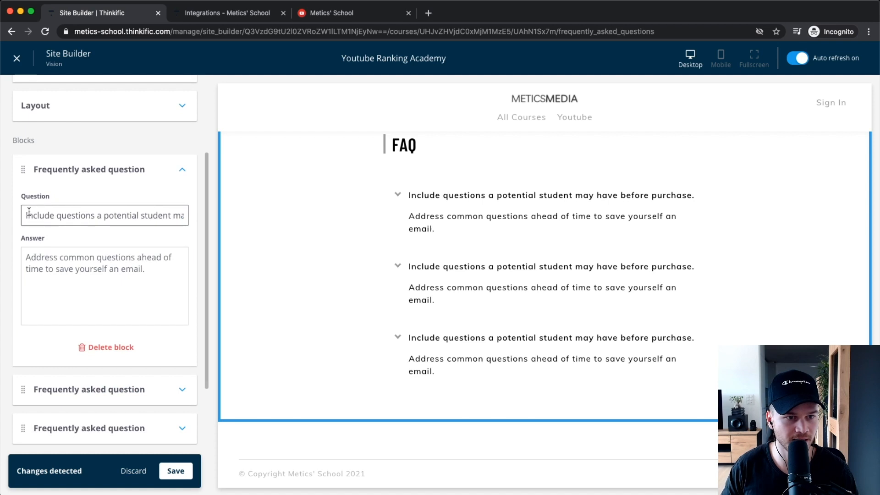
left_click_drag(26, 215, 185, 222)
left_click_drag(146, 270, 54, 260)
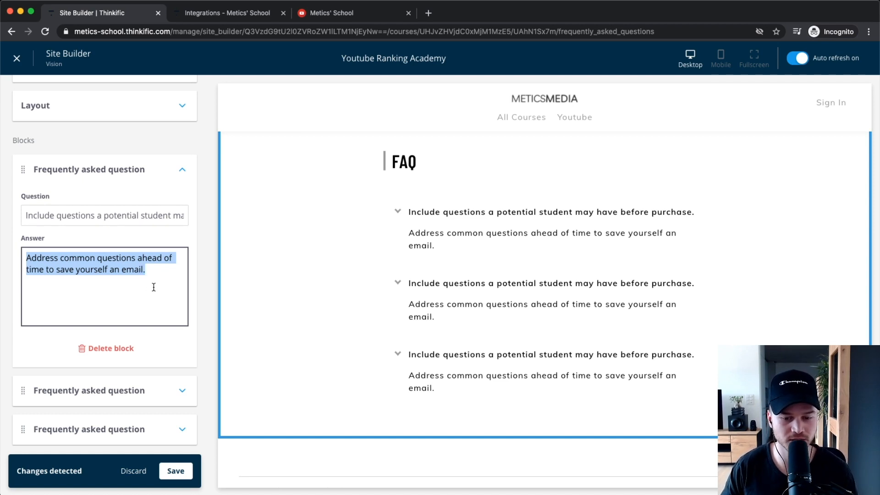
scroll(154, 286, "down", 2)
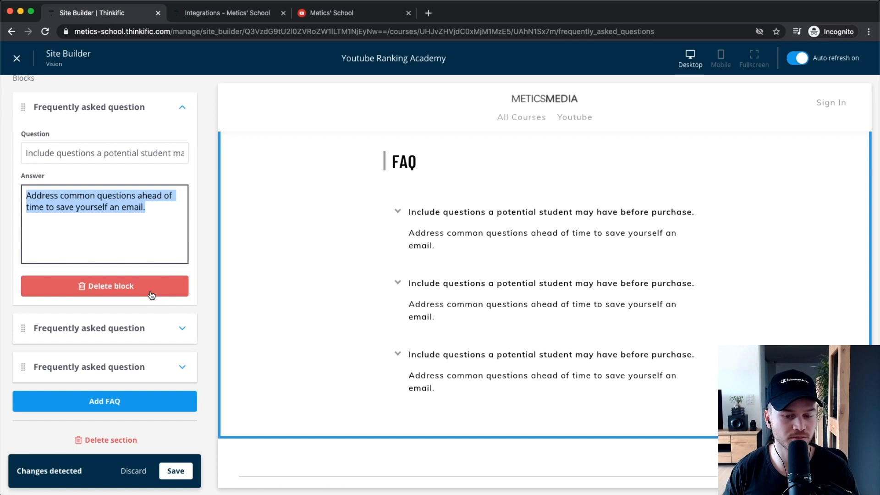
scroll(128, 358, "down", 1)
scroll(122, 318, "up", 5)
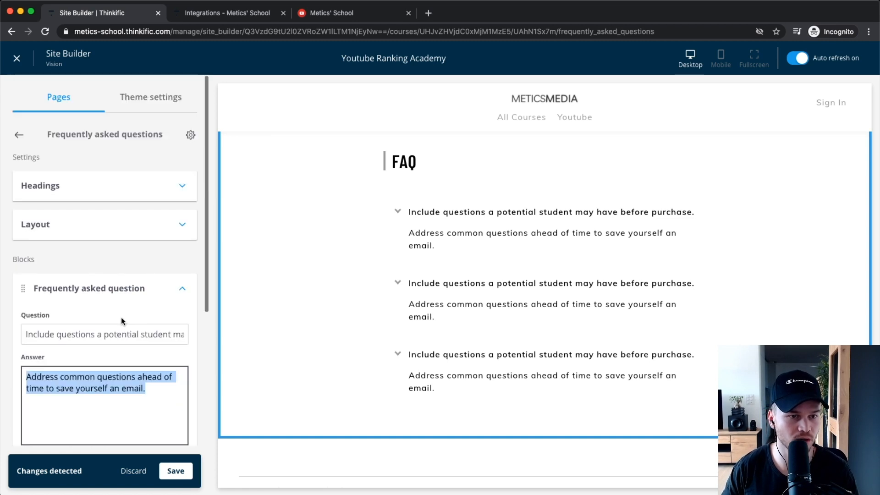
left_click(19, 133)
Find the Social proof: testimonials section type and add it to the course page
scroll(104, 293, "down", 2)
left_click(111, 376)
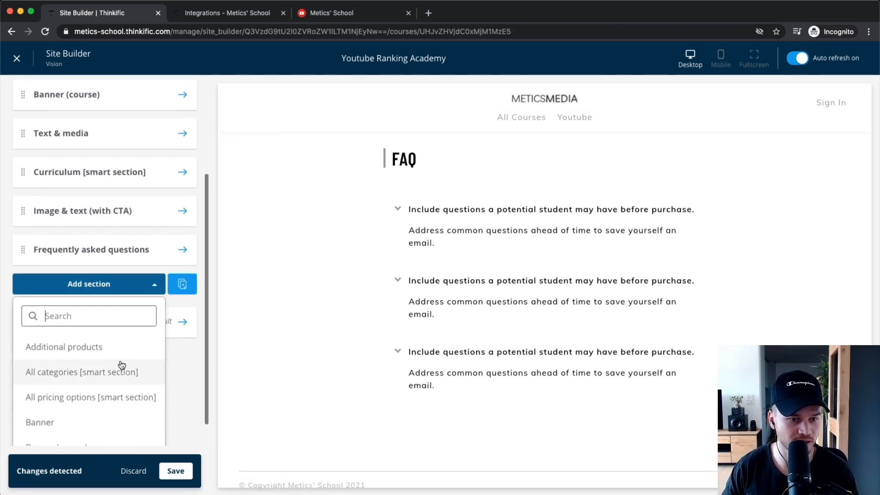
type("tes")
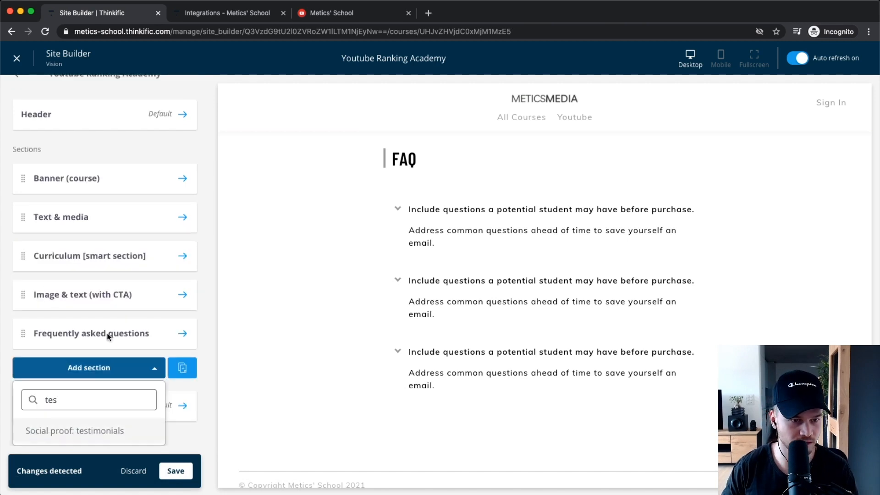
left_click(70, 432)
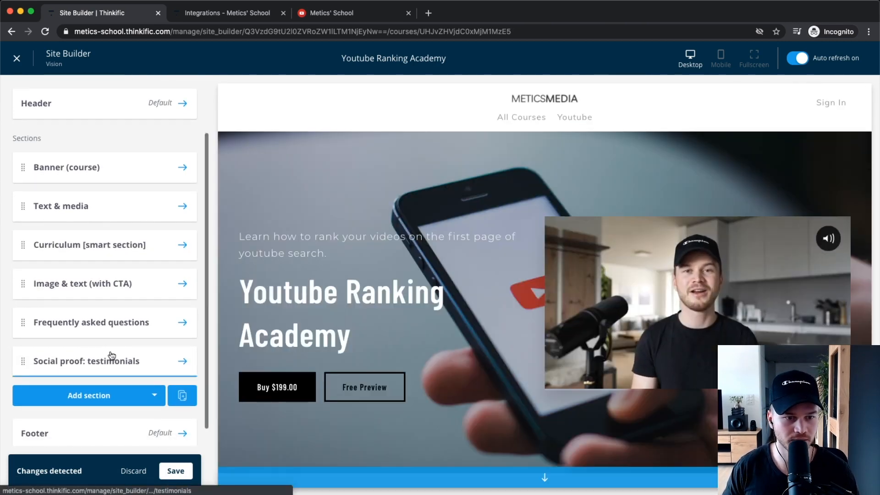
Try to upload the first image from the Testimonials folder as the first testimonial's avatar
left_click(107, 365)
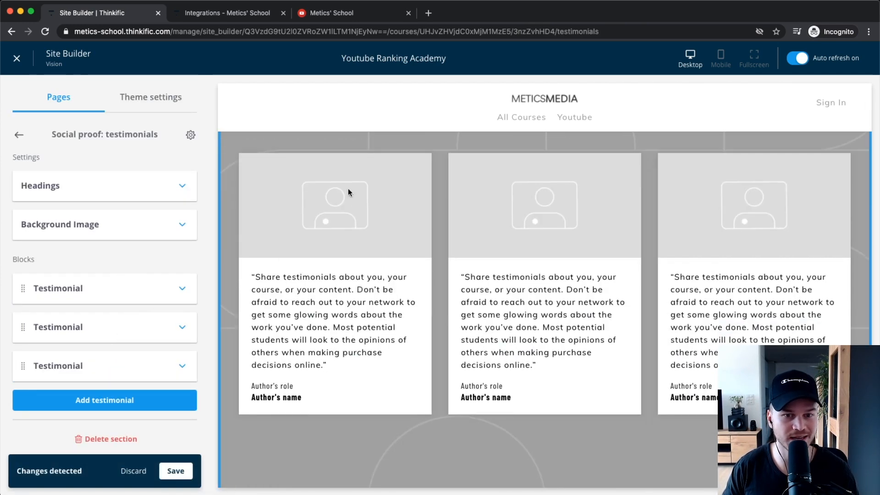
left_click(143, 292)
left_click(98, 247)
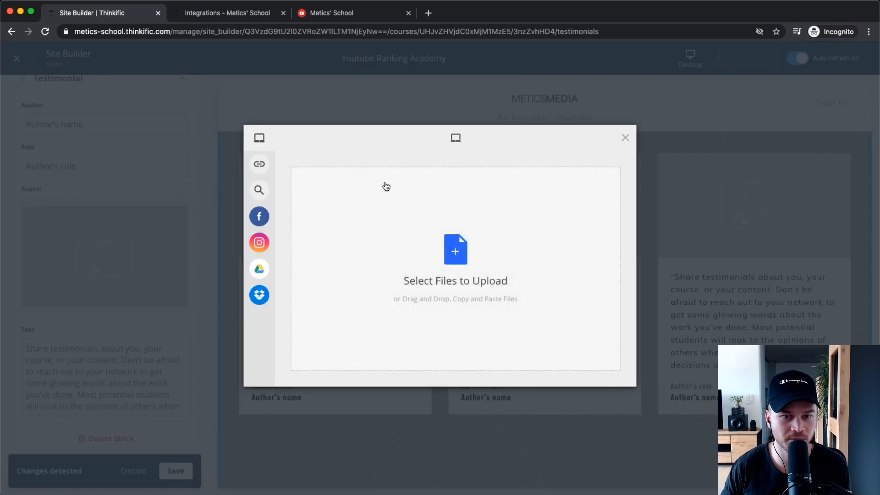
left_click(422, 232)
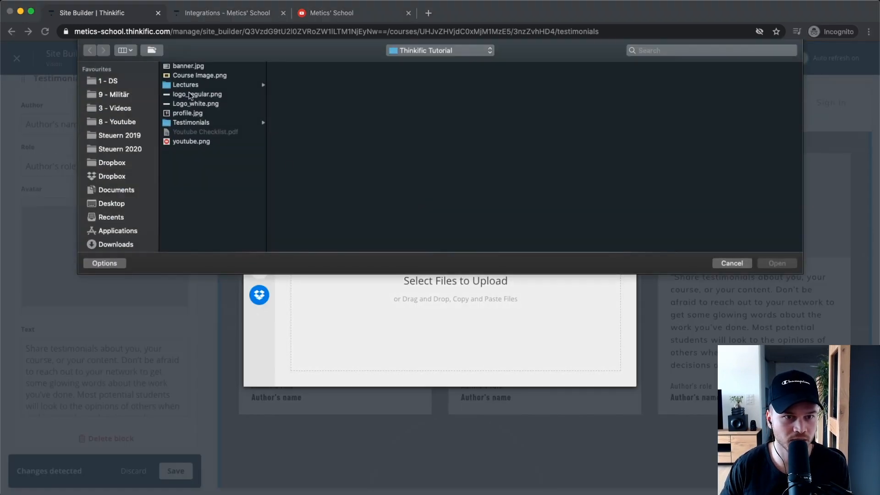
left_click(184, 67)
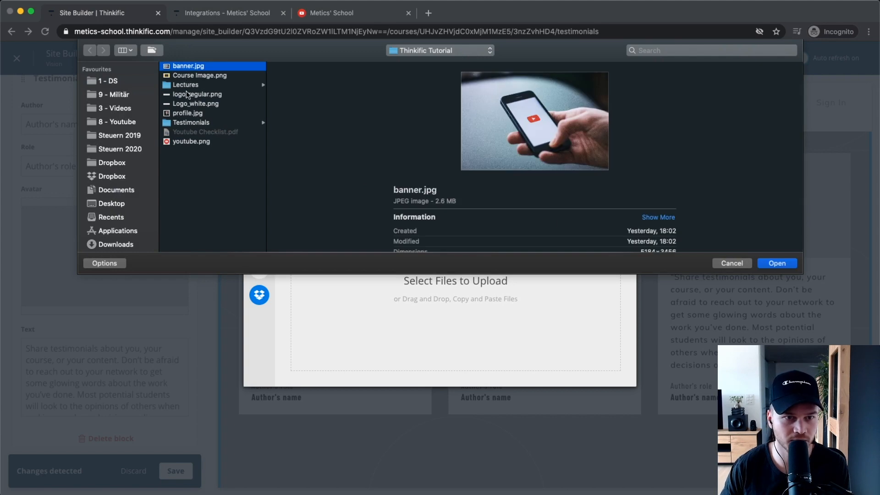
left_click(197, 121)
left_click(297, 66)
left_click(774, 264)
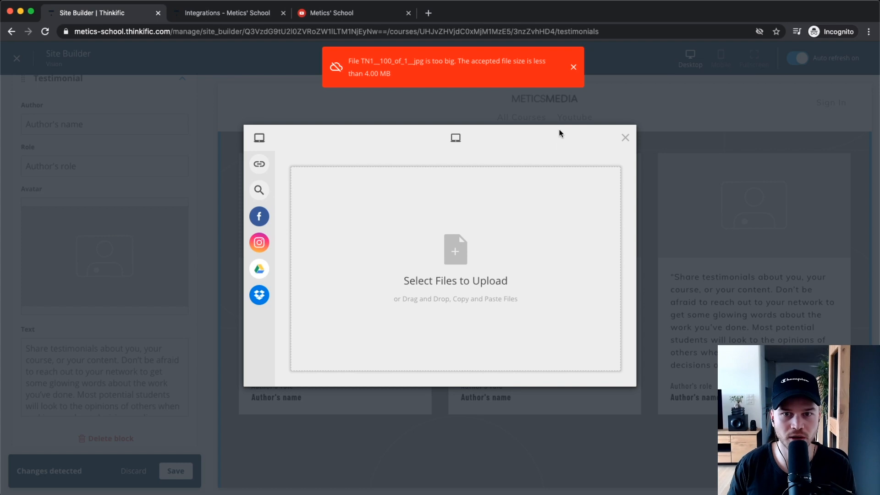
left_click(574, 68)
left_click(625, 138)
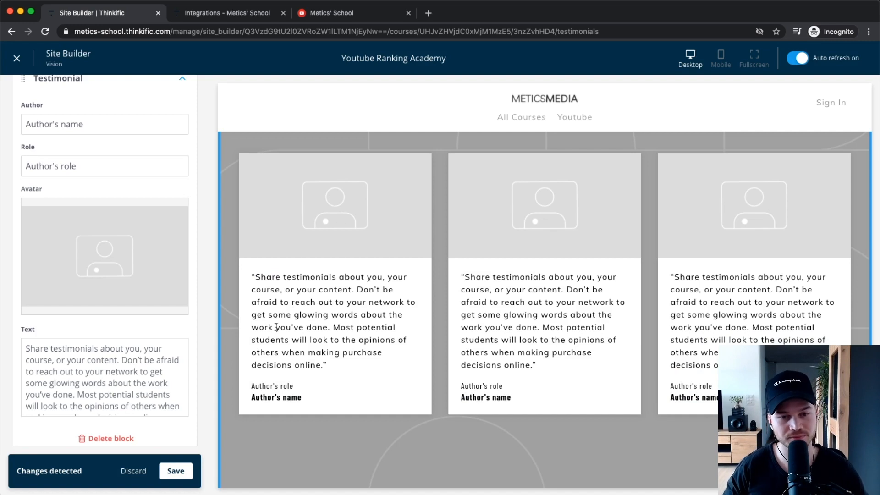
Search the section types for "text" and add a Text (with CTA) section to the course page
scroll(340, 309, "down", 3)
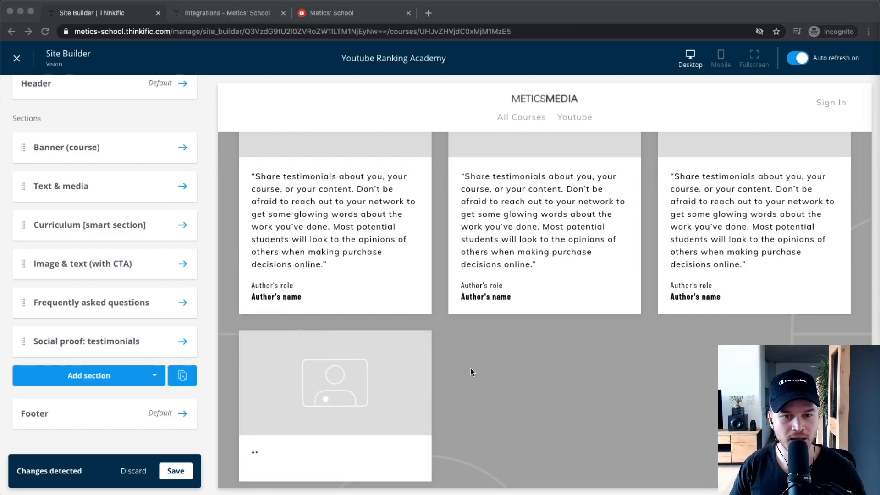
left_click(114, 376)
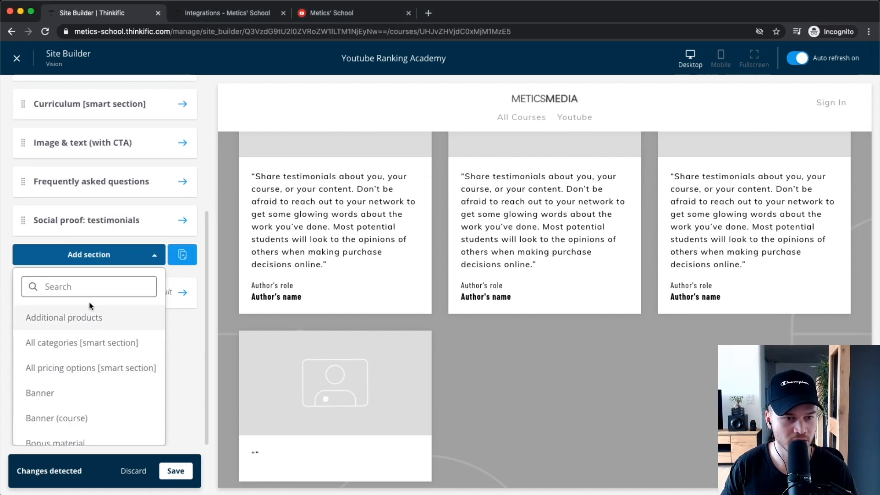
type("text")
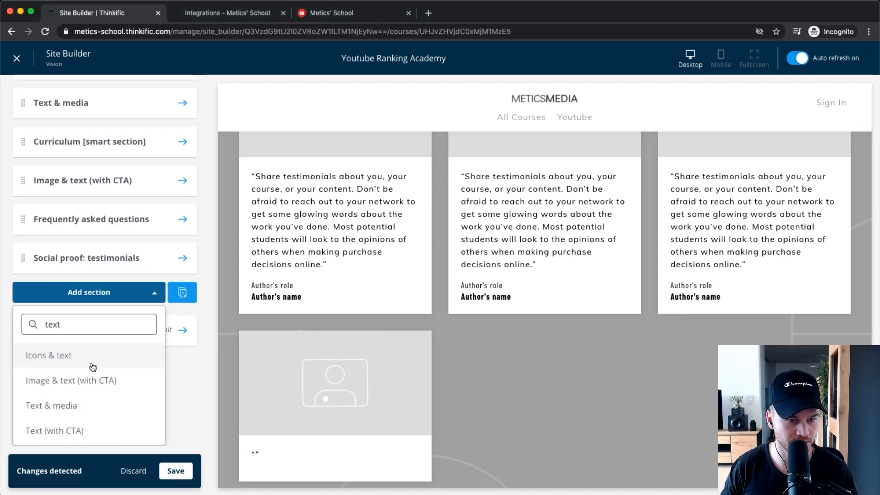
left_click(51, 435)
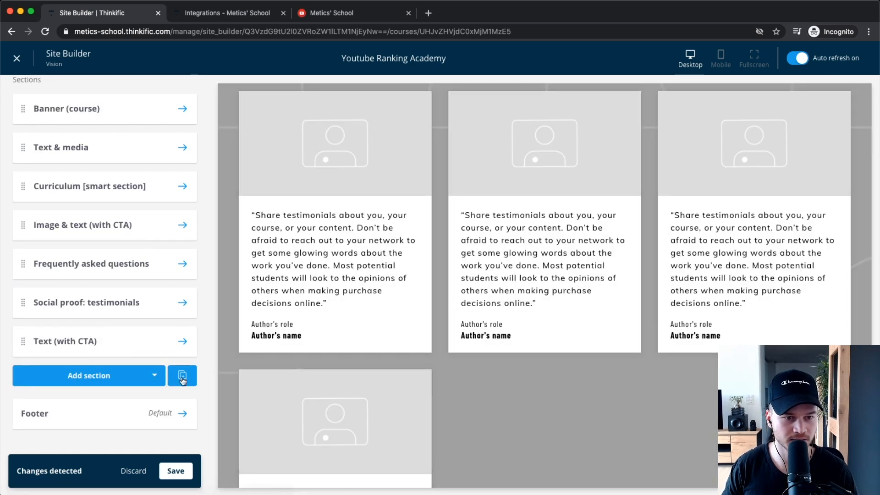
Set the heading of the new Text (with CTA) section to "Get more views now"
left_click(104, 351)
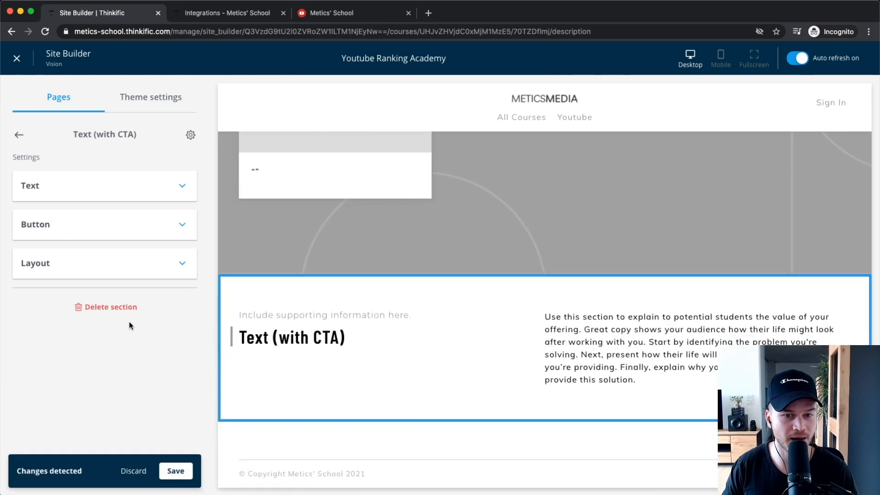
left_click(87, 184)
left_click(71, 205)
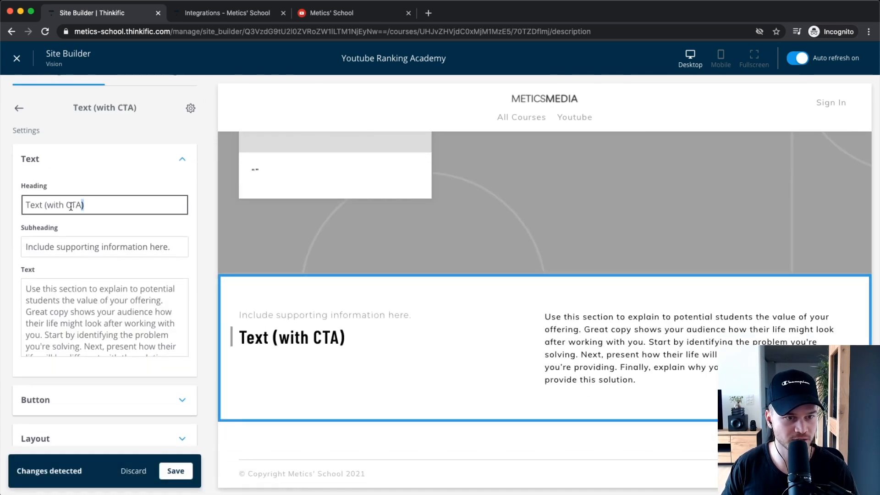
left_click_drag(71, 206, 16, 209)
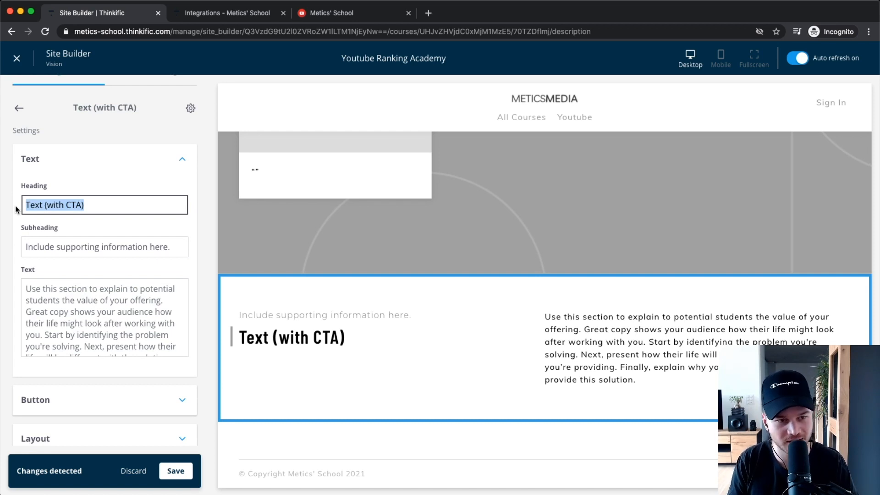
type("Get more views now!")
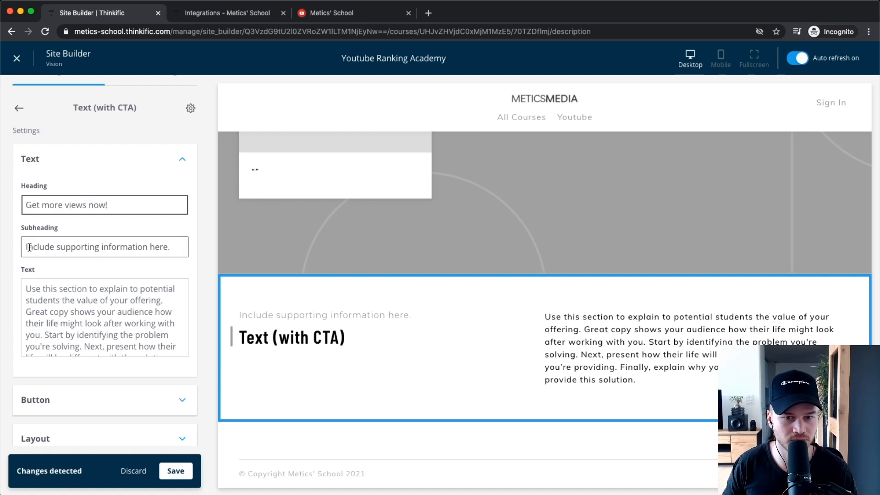
left_click(29, 247)
left_click_drag(25, 247, 192, 256)
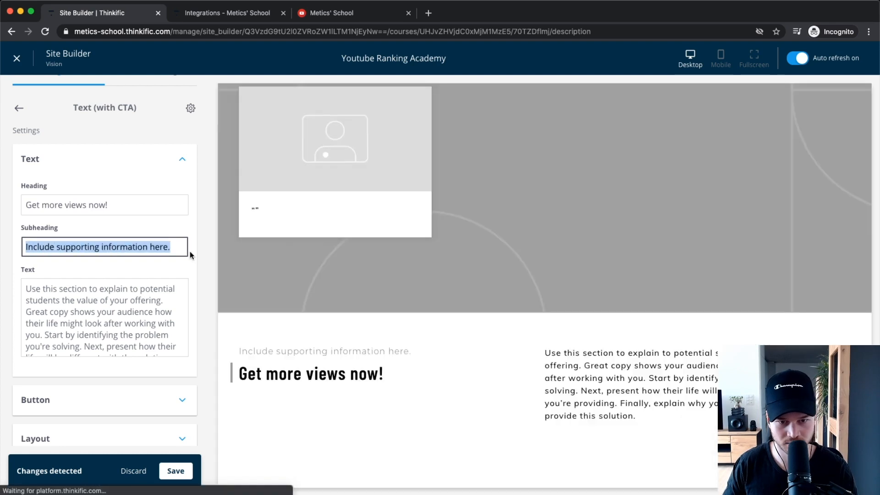
left_click_drag(26, 289, 130, 329)
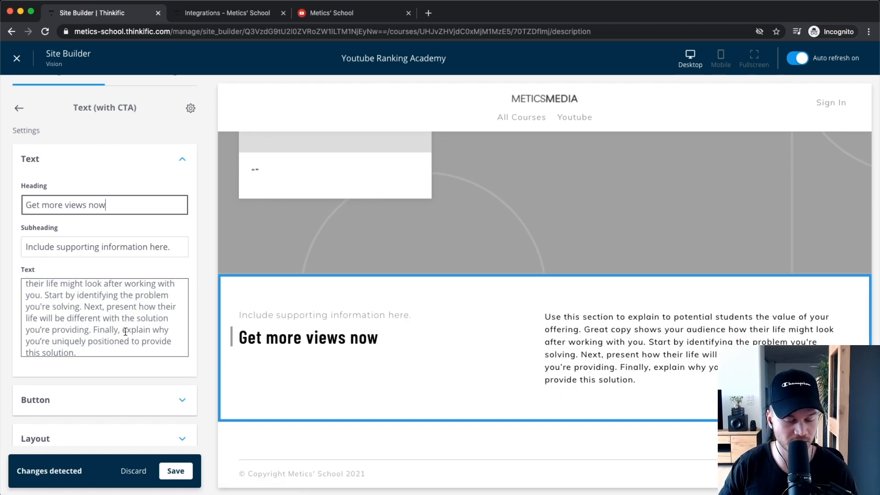
Link the section's button to the Youtube Ranking Academy checkout page with the Default - $199.00 checkout price
scroll(129, 322, "down", 1)
left_click(108, 400)
scroll(129, 349, "down", 5)
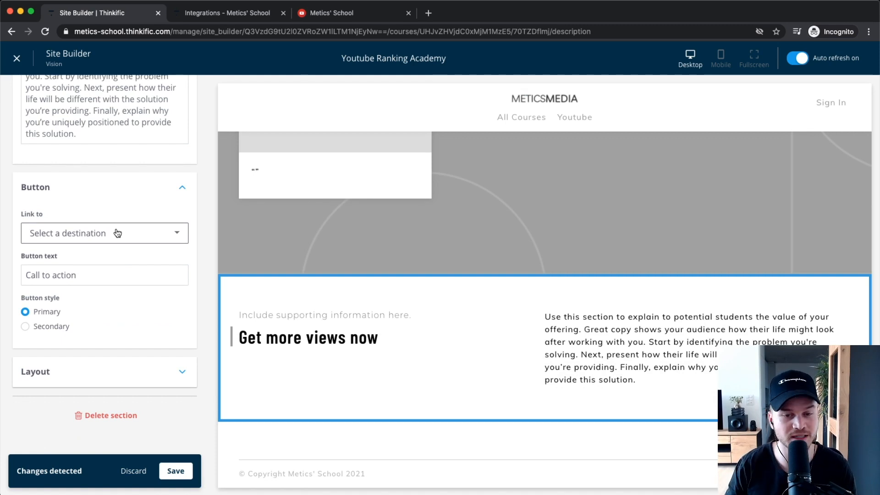
left_click(104, 234)
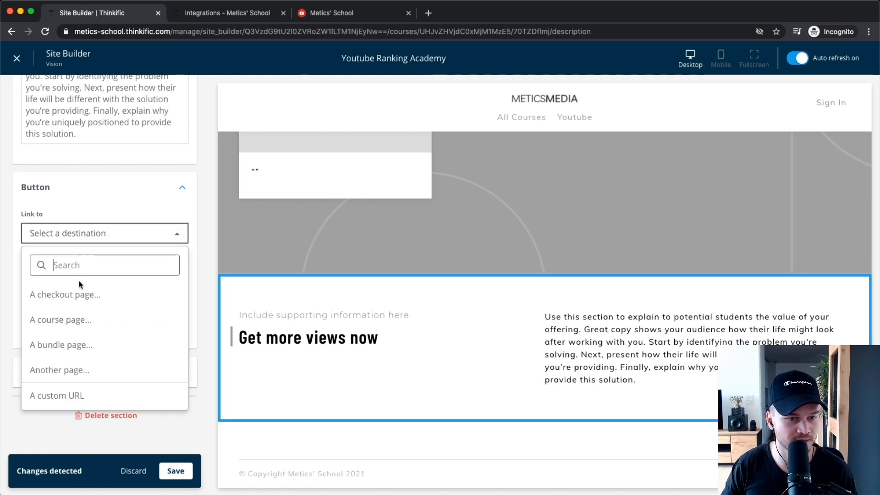
left_click(73, 296)
left_click(98, 271)
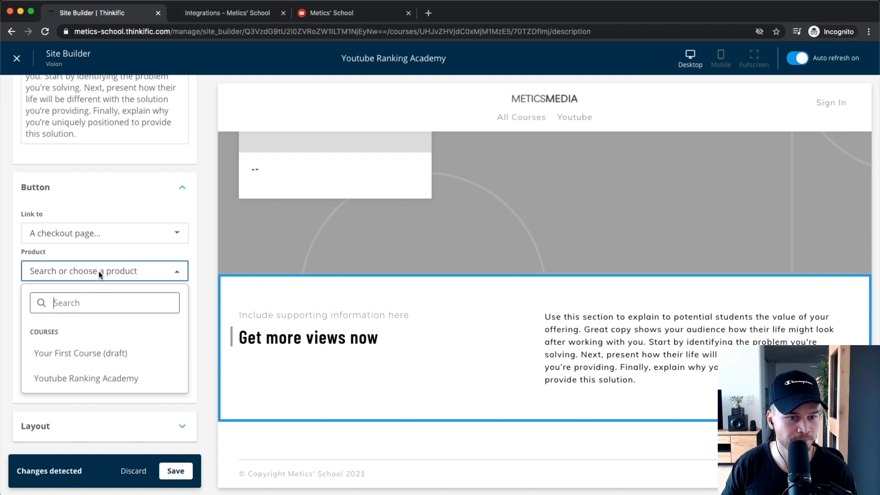
left_click(65, 389)
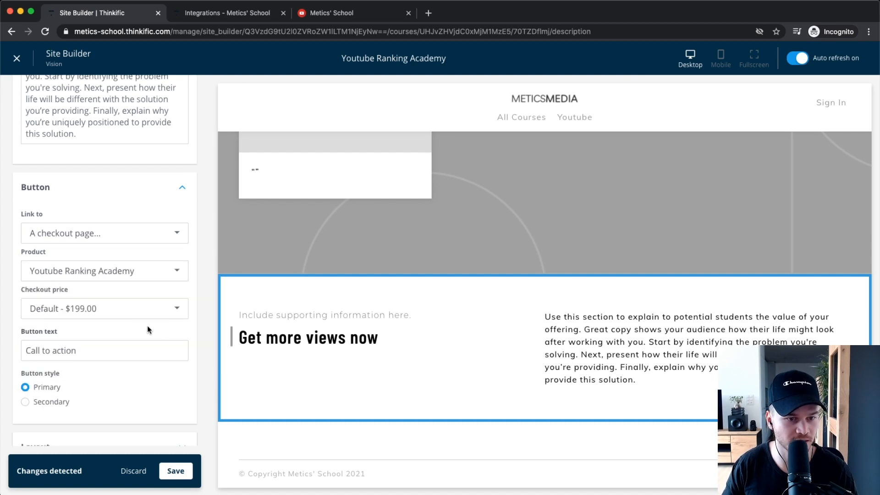
left_click(99, 308)
left_click(100, 371)
Set the button text of the Text (with CTA) section to "Enroll now"
left_click(64, 350)
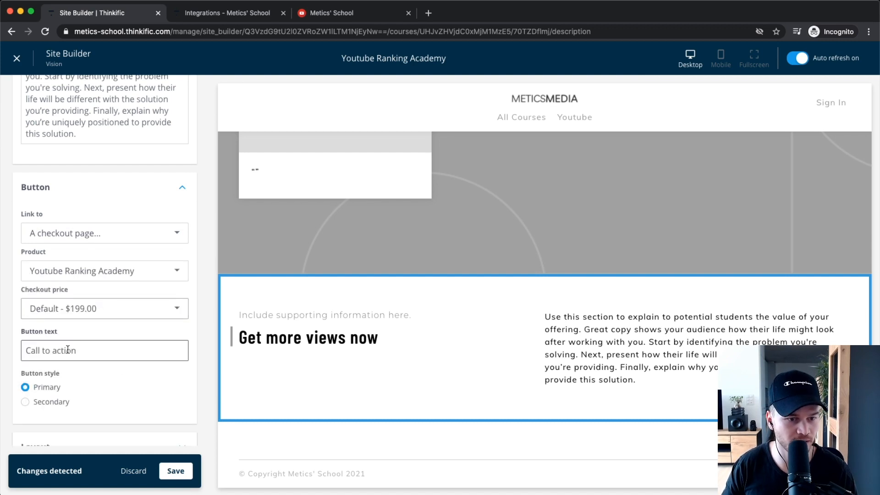
scroll(66, 350, "down", 1)
left_click_drag(128, 332, 26, 332)
type("Enrol")
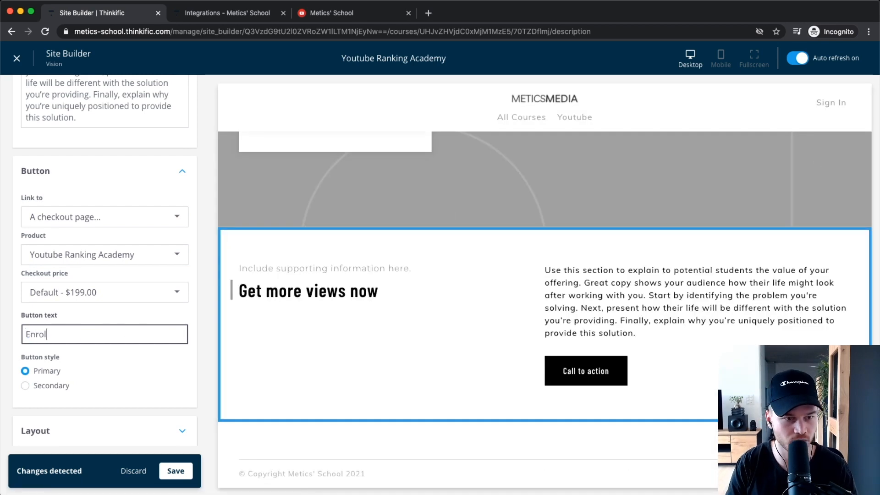
type("l now")
scroll(69, 371, "down", 3)
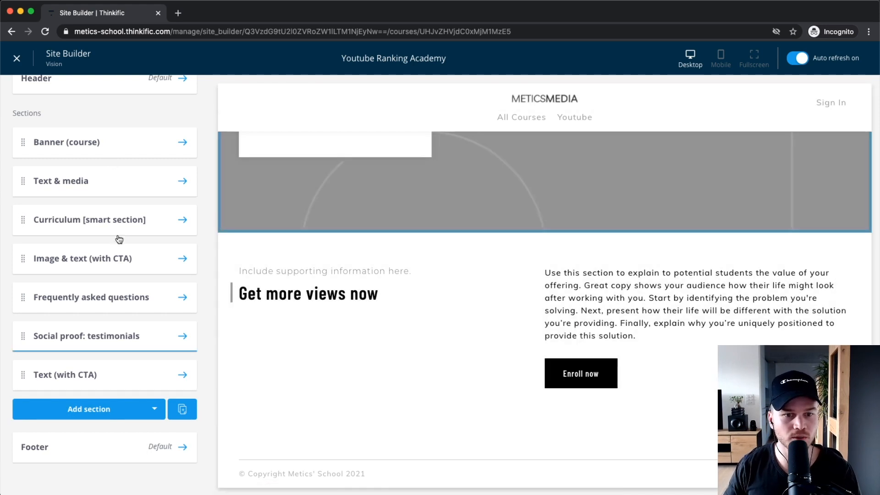
Leave the site builder and the course editor, and open the website preview from the site design options
left_click(16, 65)
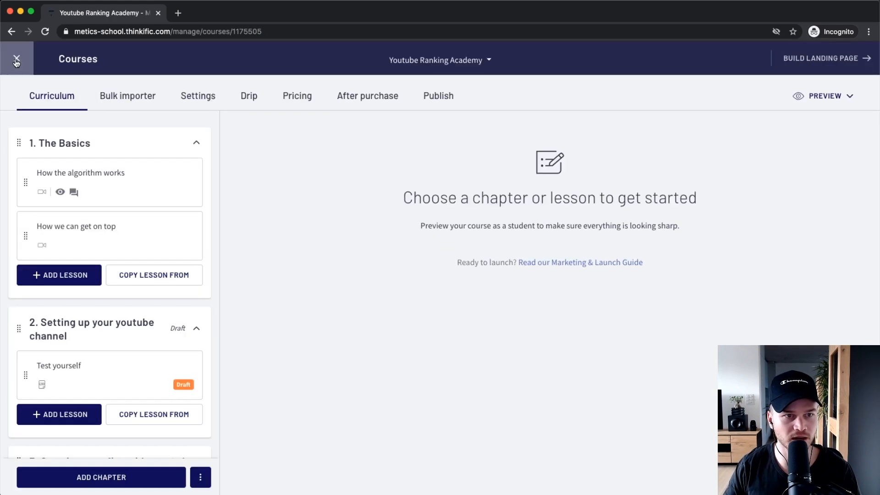
left_click(16, 63)
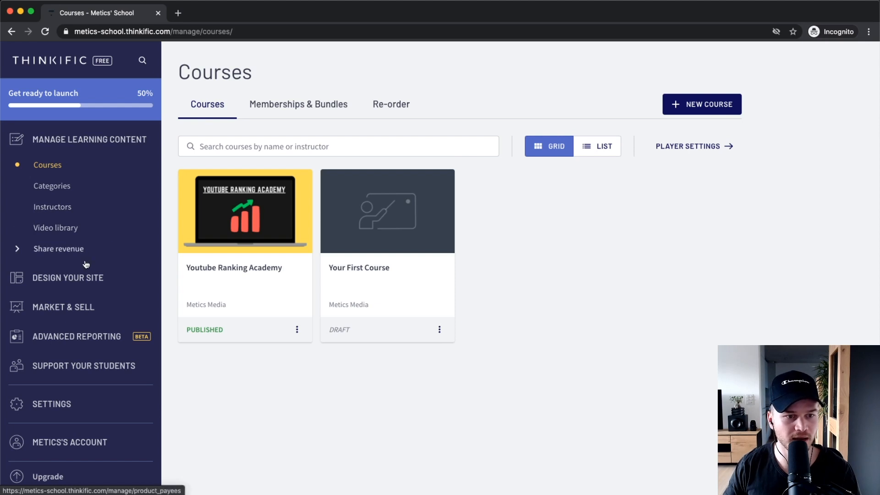
scroll(64, 274, "down", 1)
left_click(63, 274)
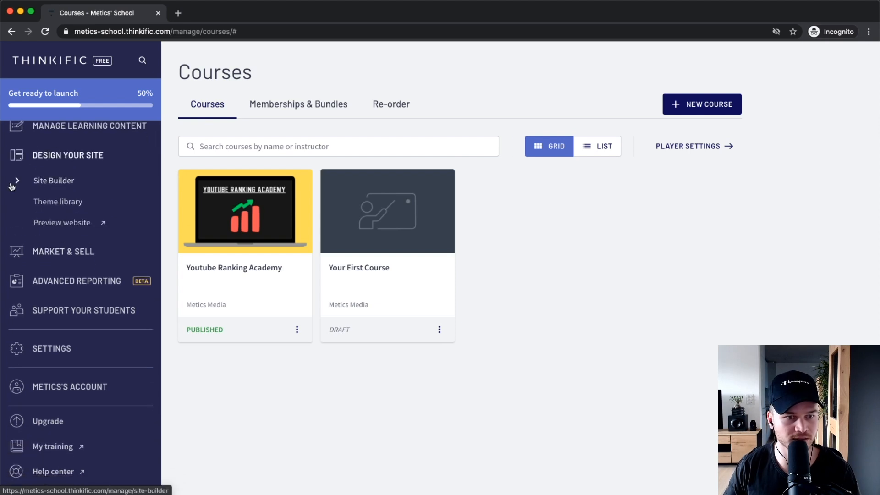
left_click(63, 223)
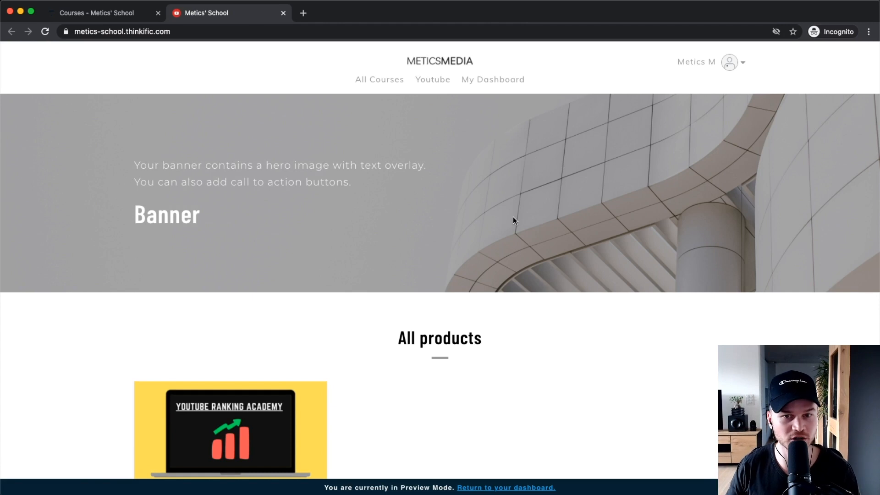
Open the Youtube Ranking Academy course from the previewed product list and copy its page address
scroll(502, 224, "down", 5)
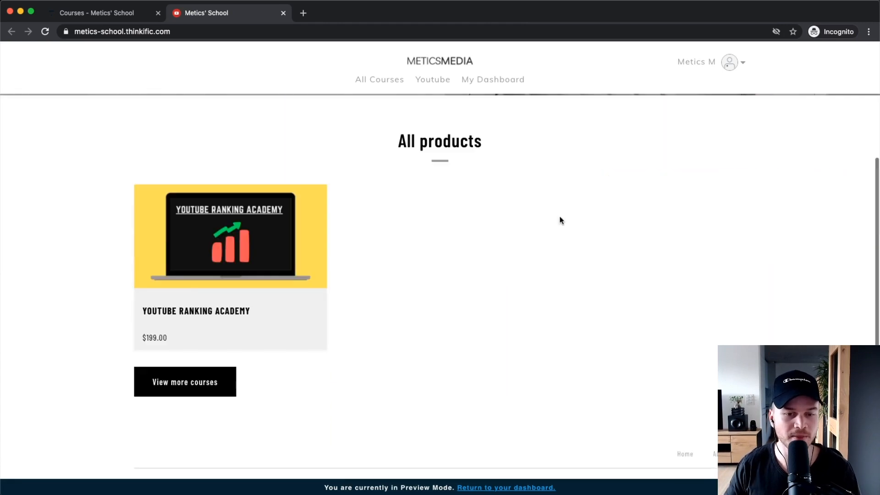
left_click(244, 240)
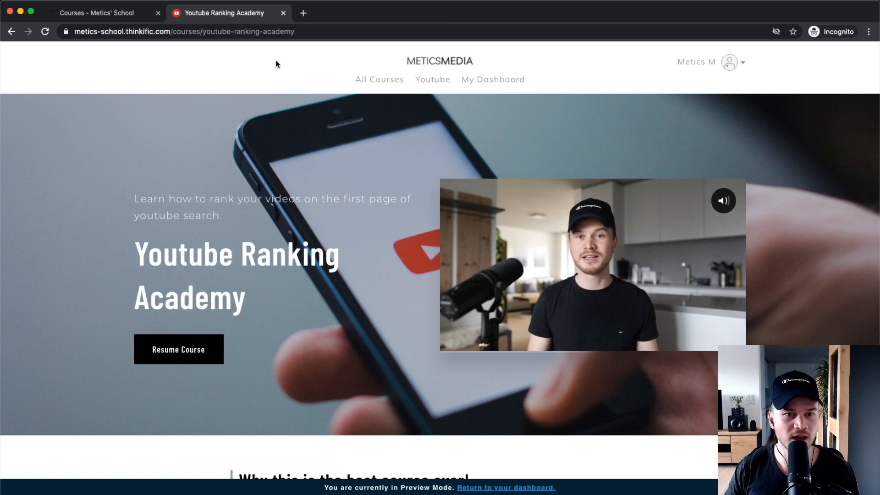
left_click(276, 36)
key("super+c")
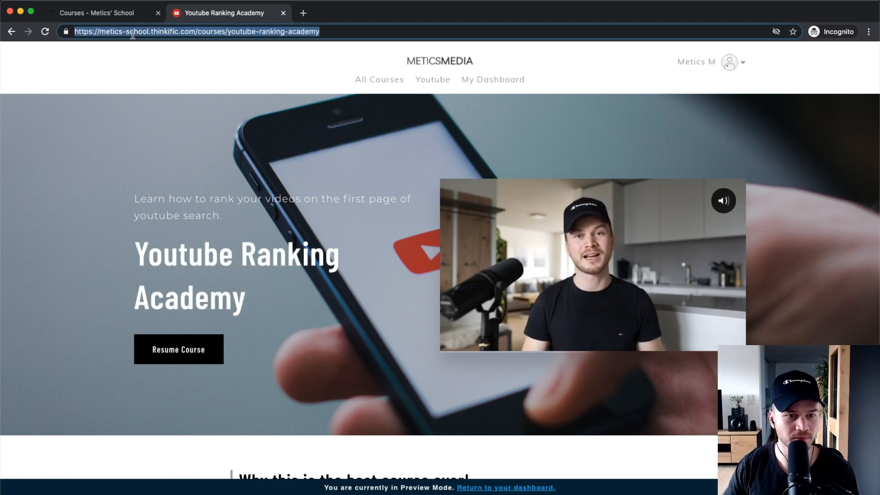
right_click(211, 27)
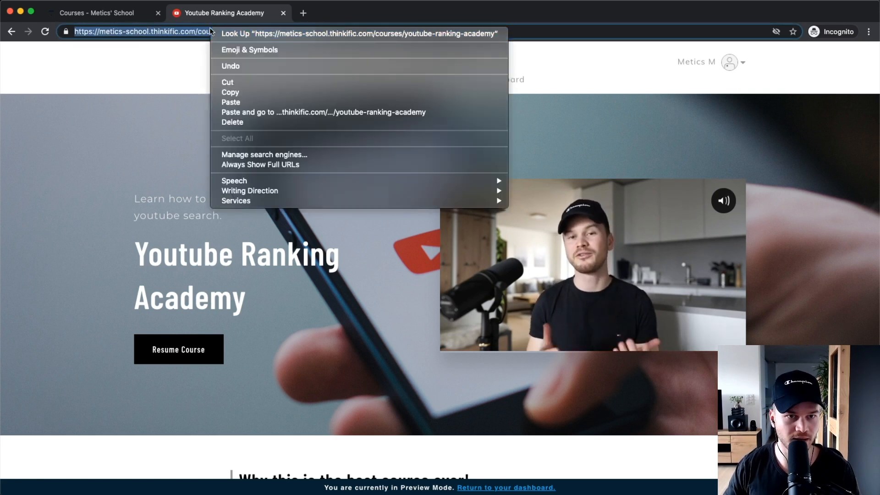
left_click(262, 91)
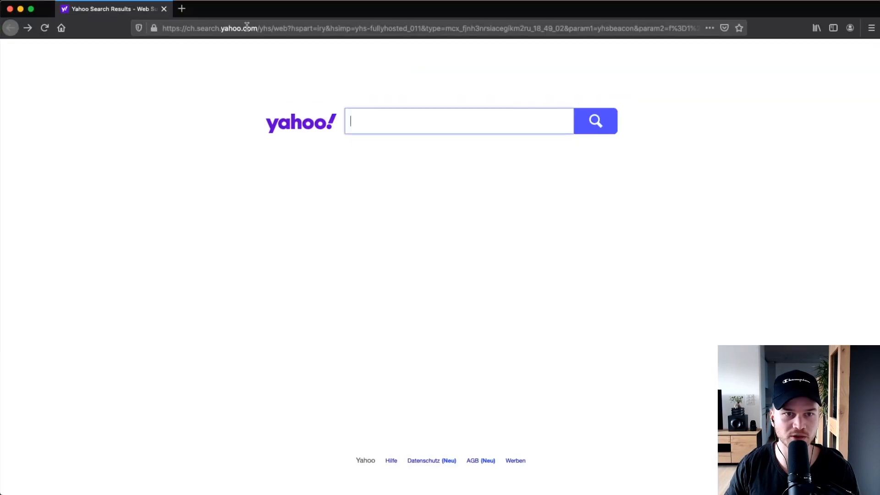
Switch to Firefox and load the copied course page address as a signed-out visitor
left_click(224, 28)
key("super+v")
key("Return")
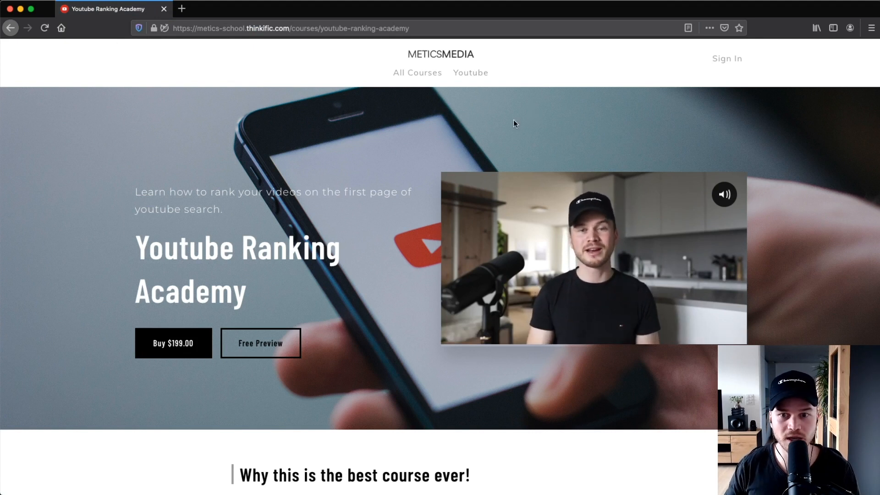
Pause the banner video, check the checkout page, and return to the course page
left_click(590, 211)
left_click(451, 336)
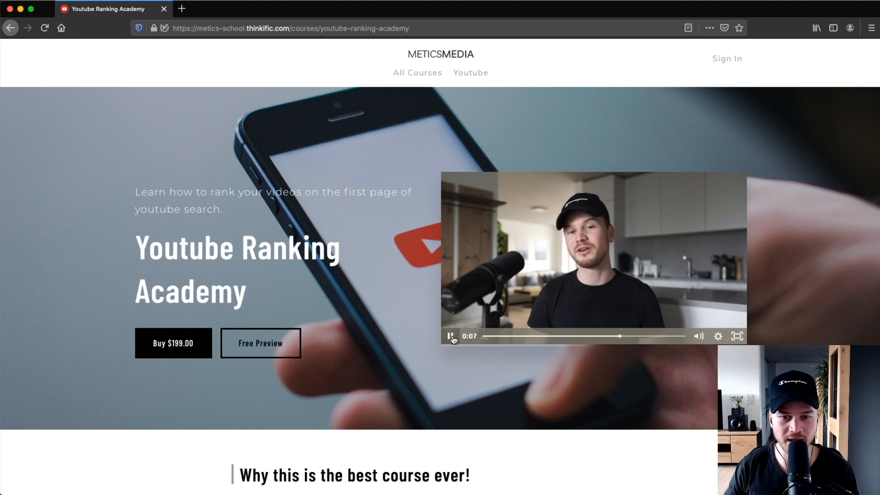
scroll(397, 287, "down", 3)
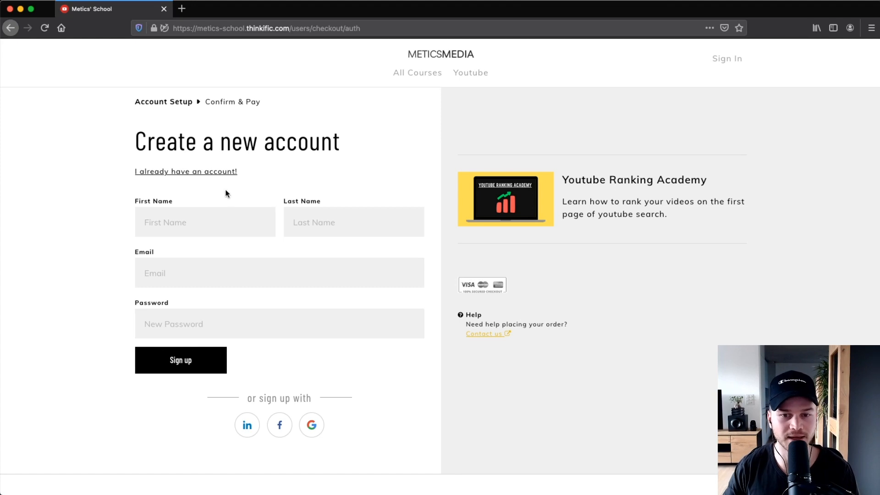
left_click(11, 28)
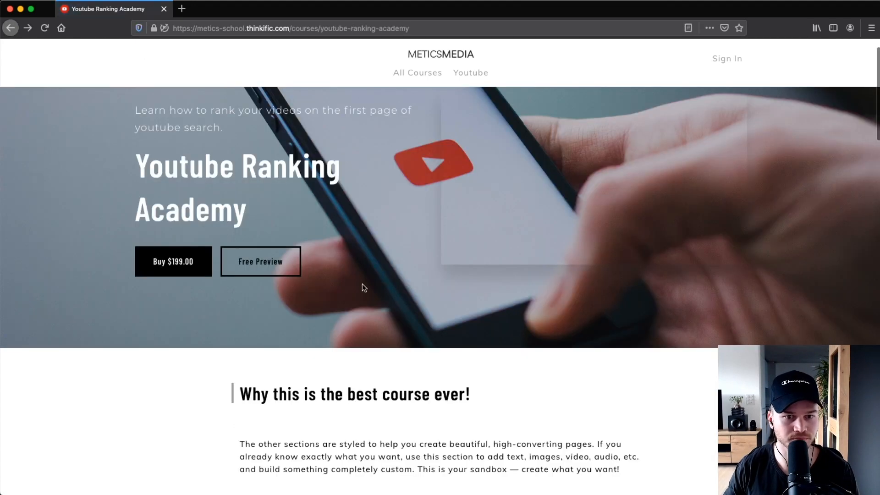
Review the course page down to the "Get more views now" section, test its Enroll now link, and close the page
scroll(362, 284, "down", 4)
scroll(329, 226, "down", 6)
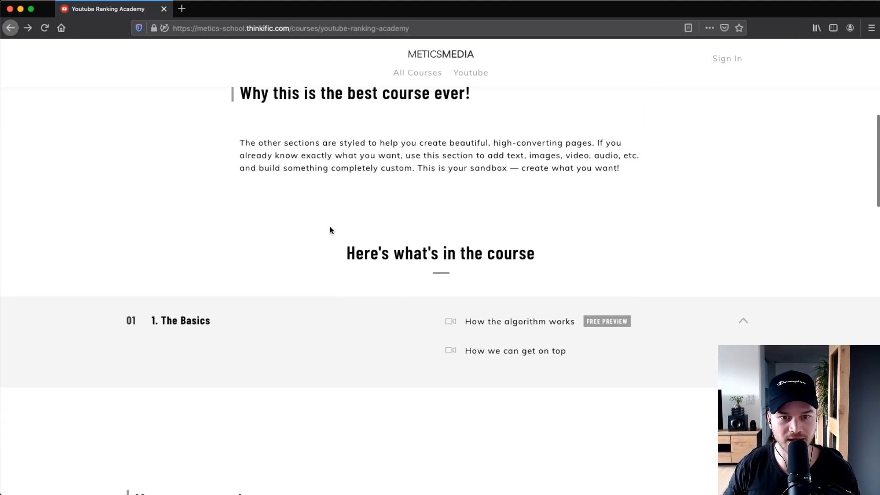
scroll(514, 138, "down", 12)
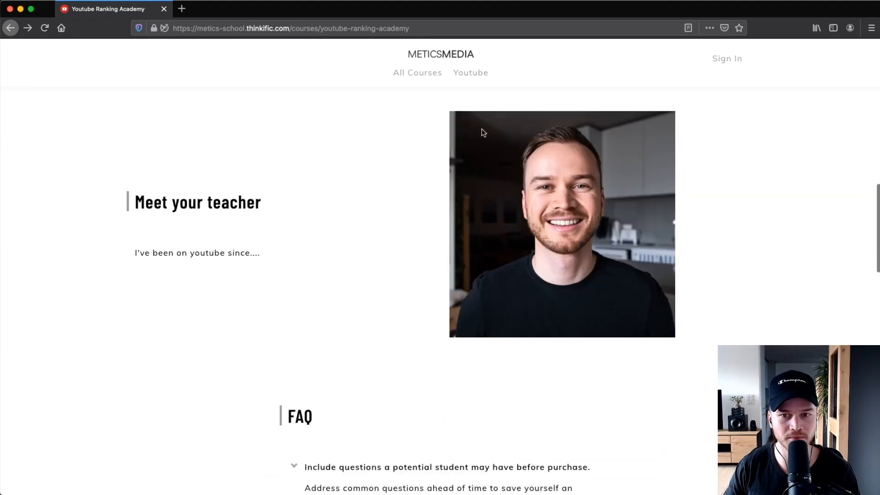
scroll(484, 238, "down", 10)
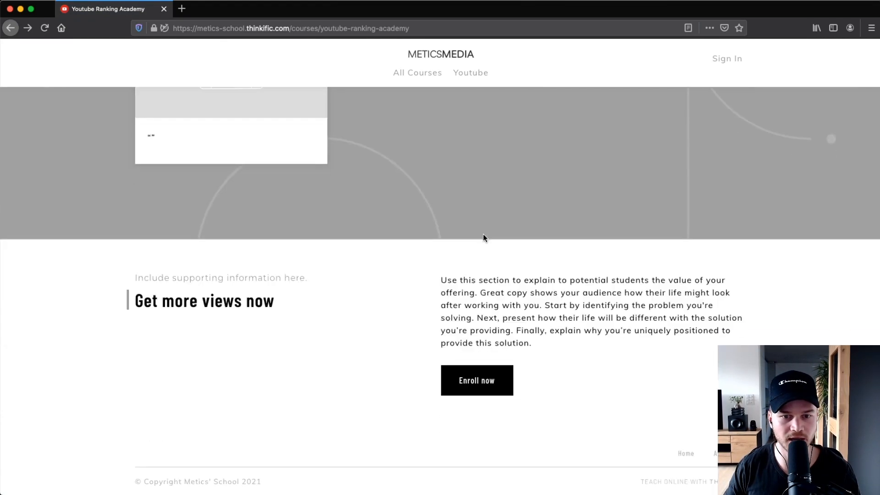
left_click(458, 383)
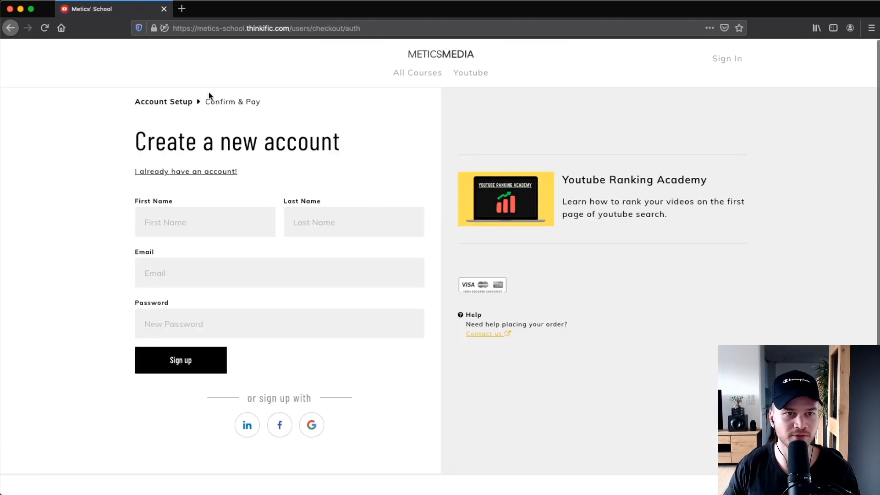
left_click(164, 10)
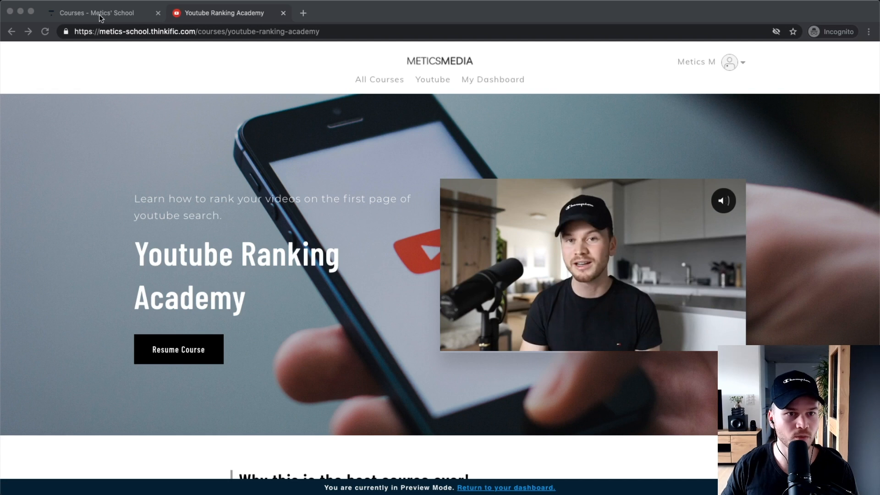
Preview the school website's home page from the Courses dashboard and return to the dashboard
left_click(99, 14)
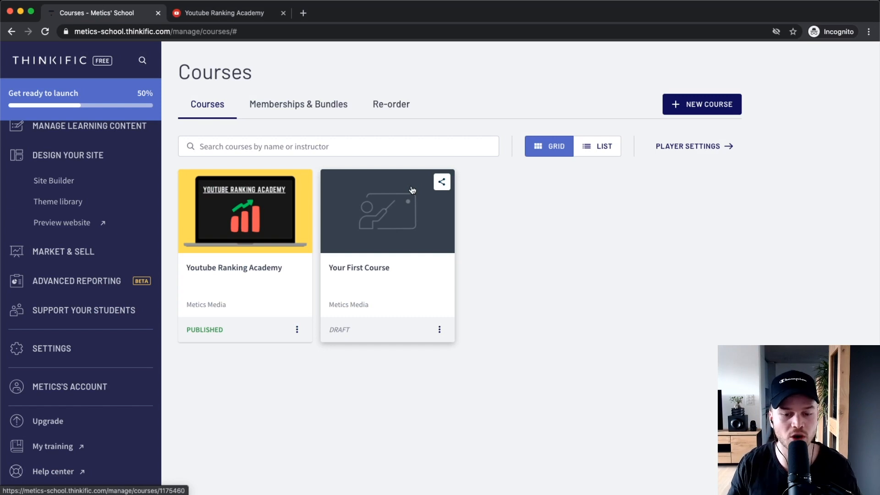
left_click(73, 225)
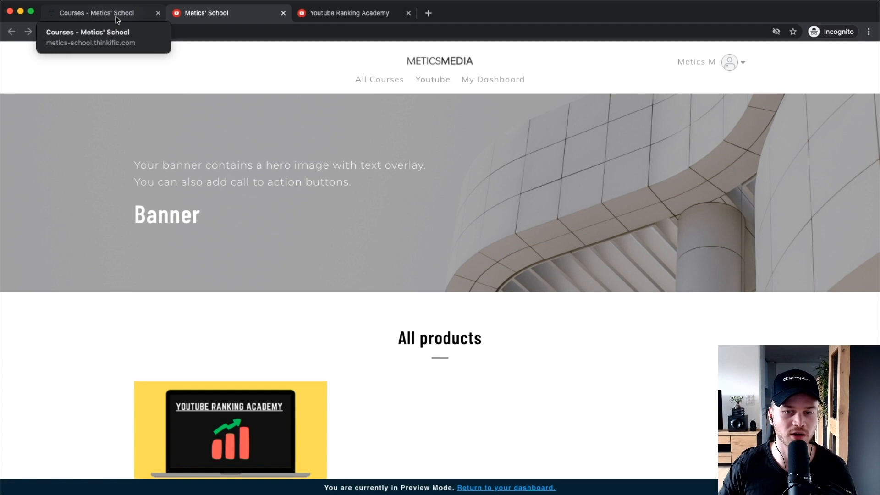
left_click(97, 14)
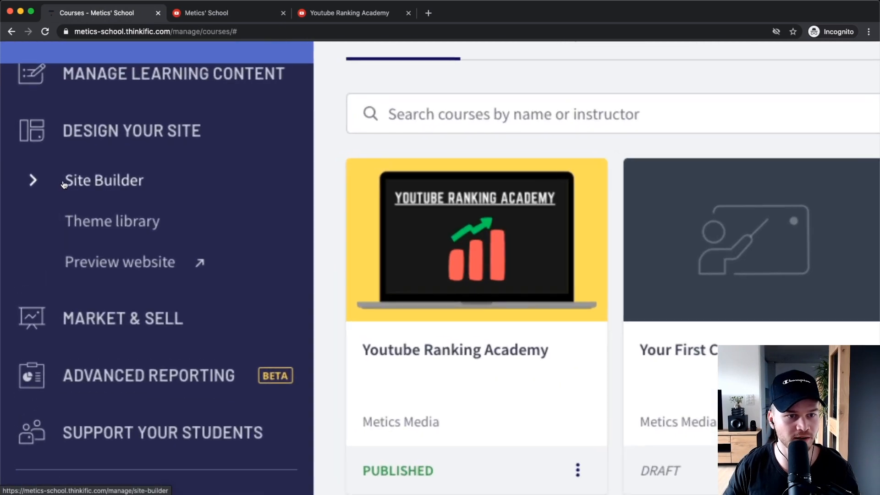
Open the school's Home page for editing in the Site Builder
left_click(51, 183)
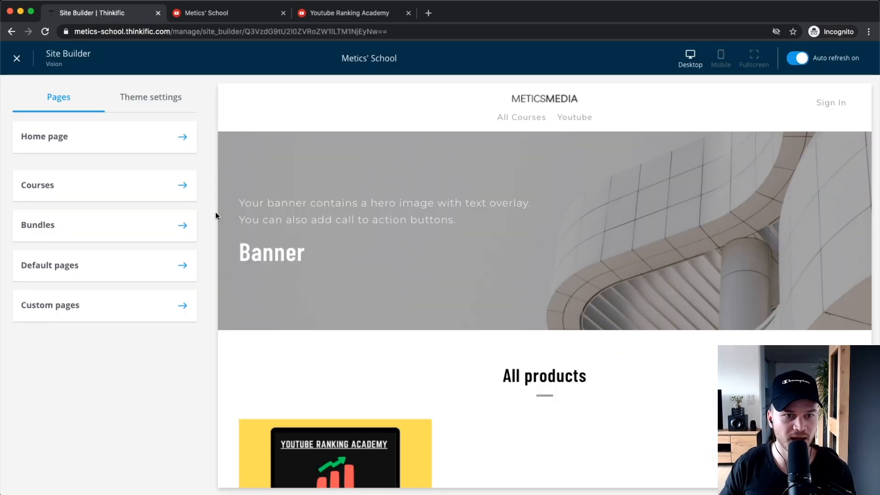
left_click(120, 130)
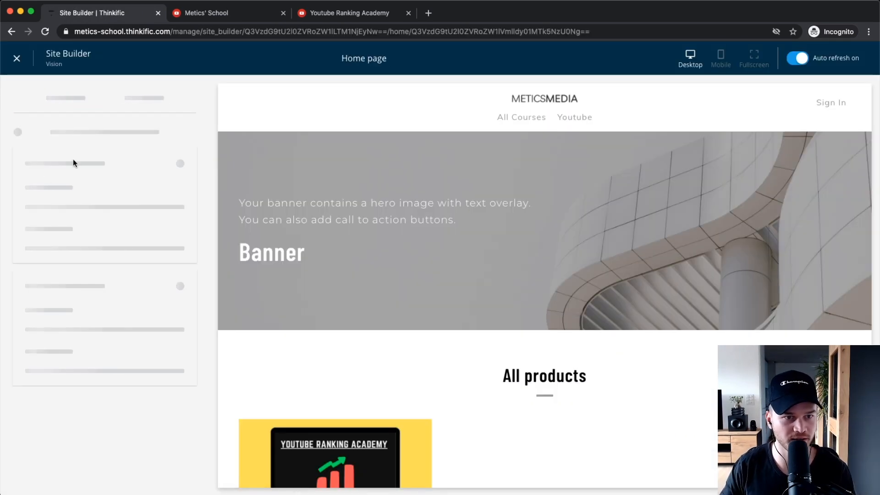
scroll(52, 182, "up", 3)
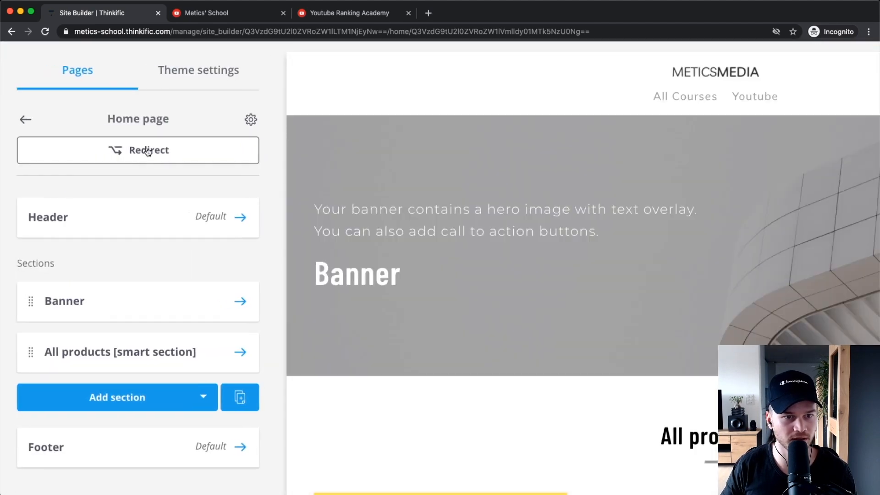
Try redirecting the Home page to the Youtube Ranking Academy course page, and delete that redirect
left_click(148, 151)
left_click(125, 174)
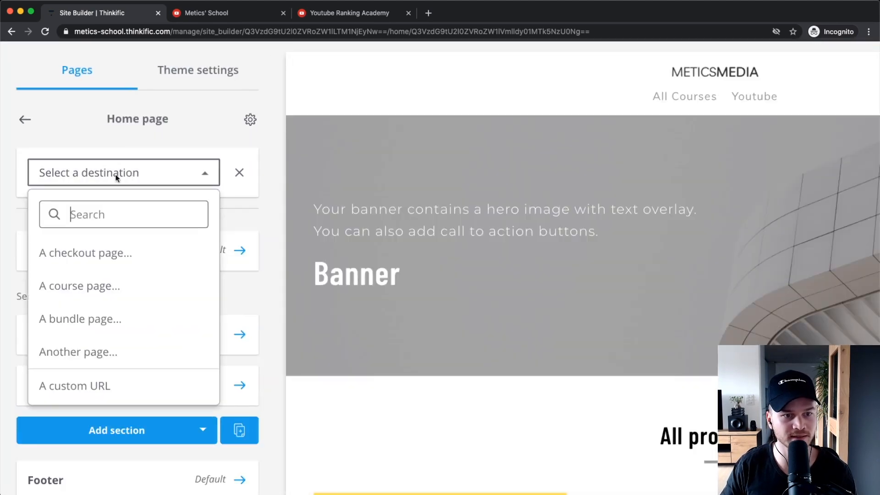
left_click(90, 296)
left_click(102, 225)
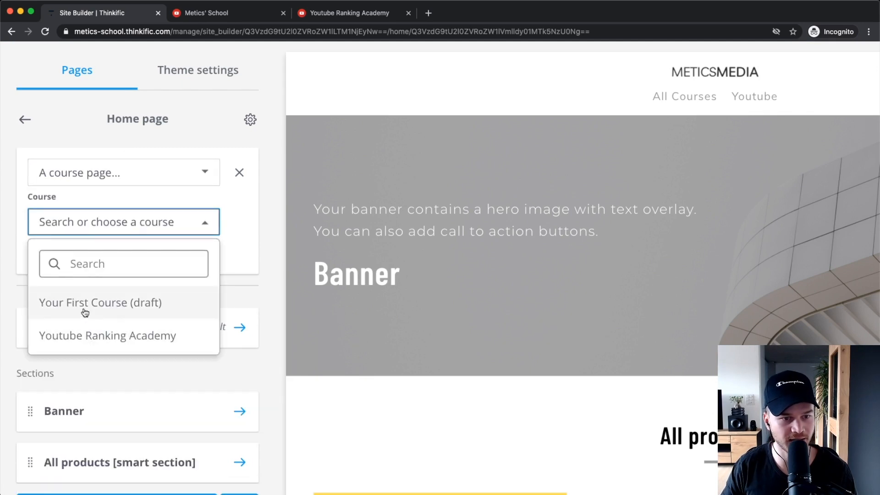
left_click(93, 337)
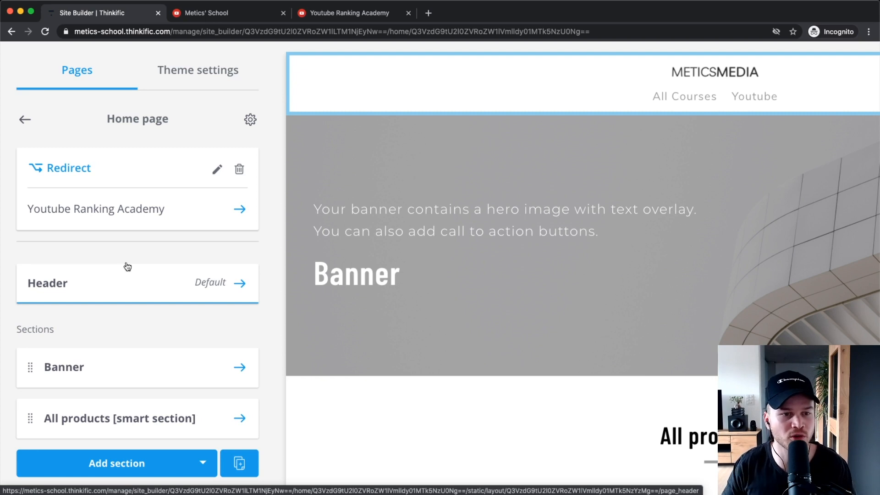
left_click(239, 169)
Redirect the Home page to the Youtube Ranking Academy course page, save the change, and leave the Site Builder
scroll(191, 198, "down", 2)
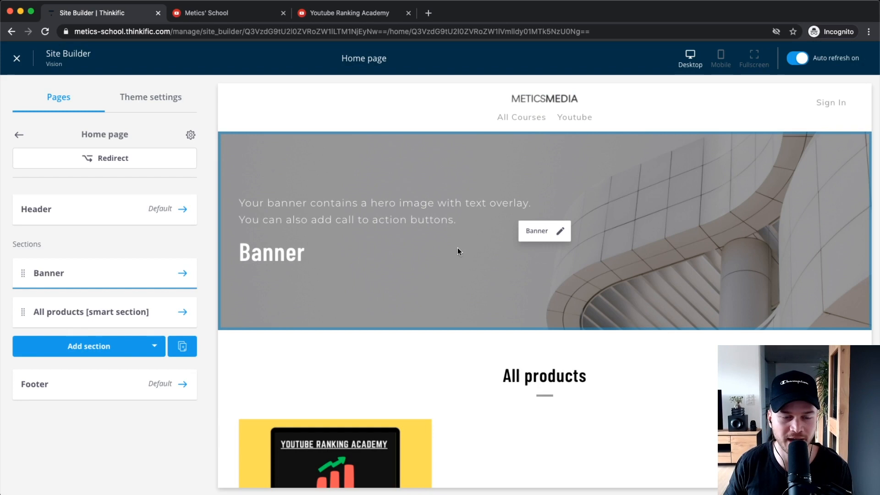
scroll(385, 266, "down", 3)
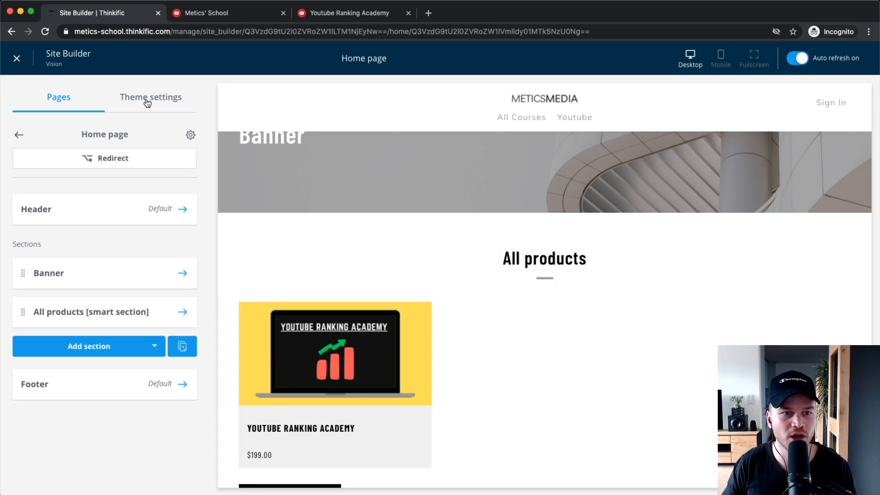
scroll(403, 298, "up", 3)
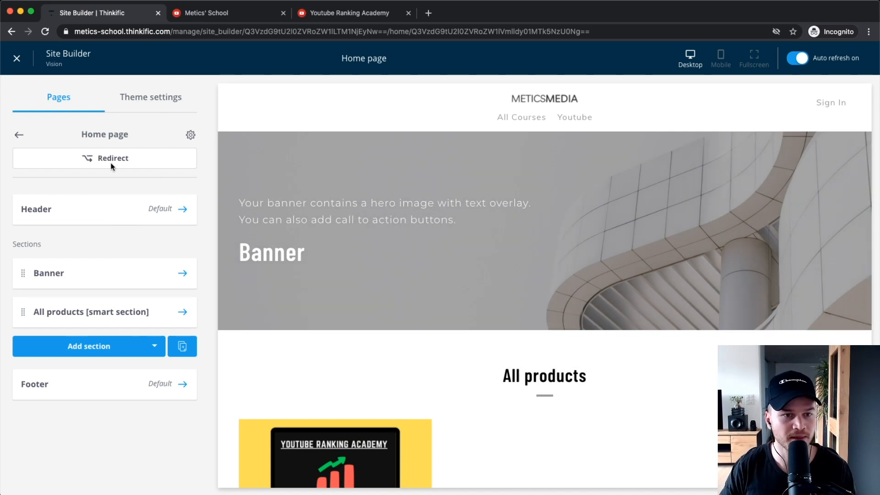
left_click(101, 163)
left_click(101, 182)
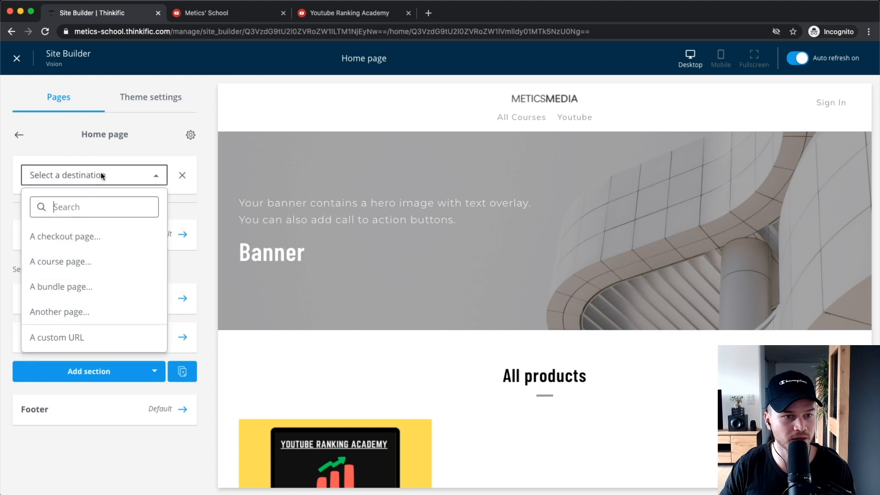
left_click(60, 263)
left_click(69, 213)
left_click(72, 302)
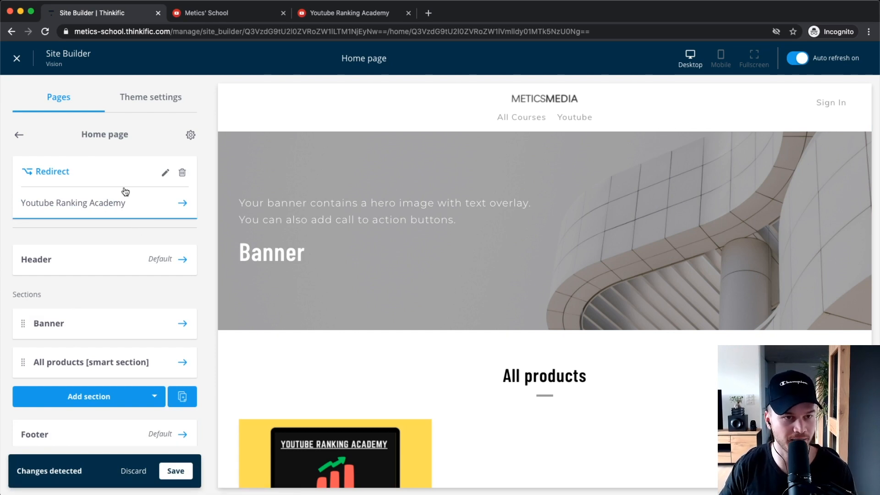
left_click(177, 472)
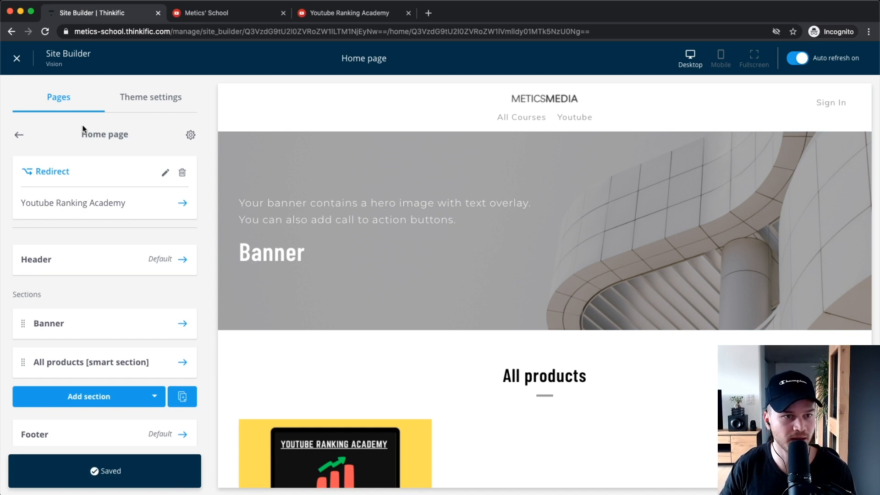
left_click(17, 58)
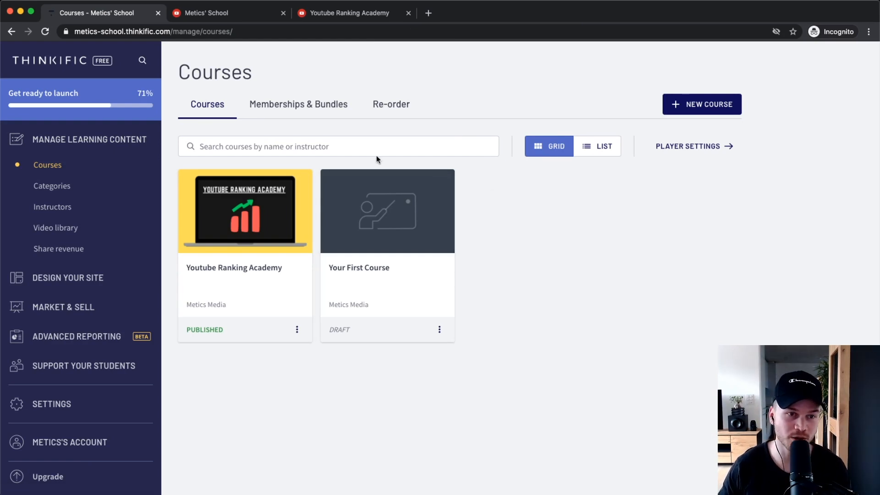
scroll(84, 106, "up", 5)
scroll(91, 107, "left", 2)
scroll(146, 120, "up", 1)
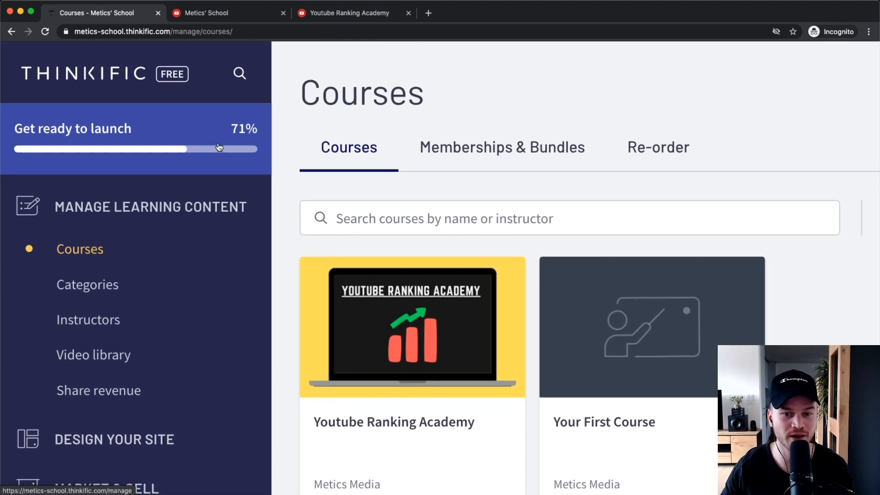
scroll(220, 147, "down", 5)
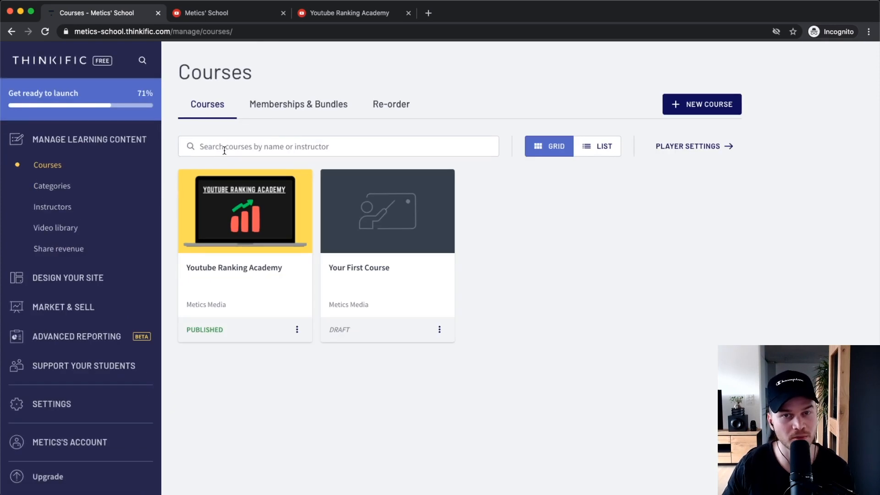
scroll(51, 403, "up", 5)
Change the site name to "Youtube Ranking Academy" in the site settings and save it
left_click(52, 402)
scroll(94, 400, "down", 5)
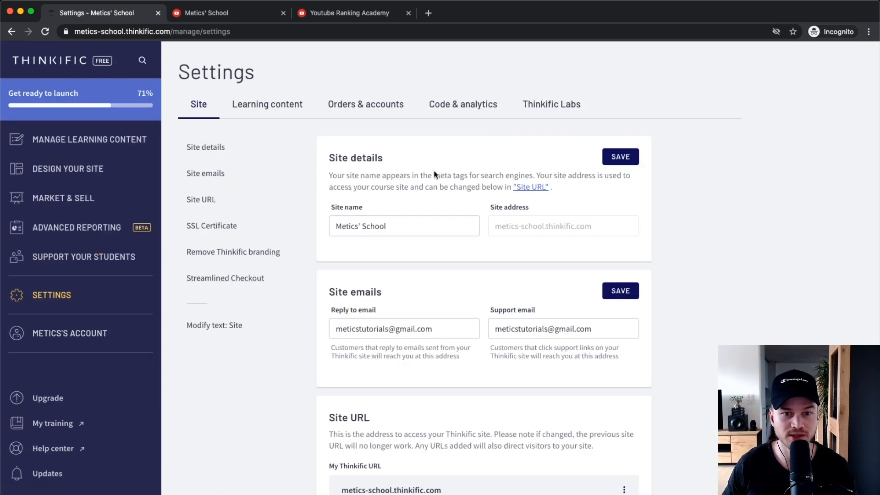
scroll(384, 226, "up", 5)
left_click_drag(393, 226, 339, 226)
type("Youtube")
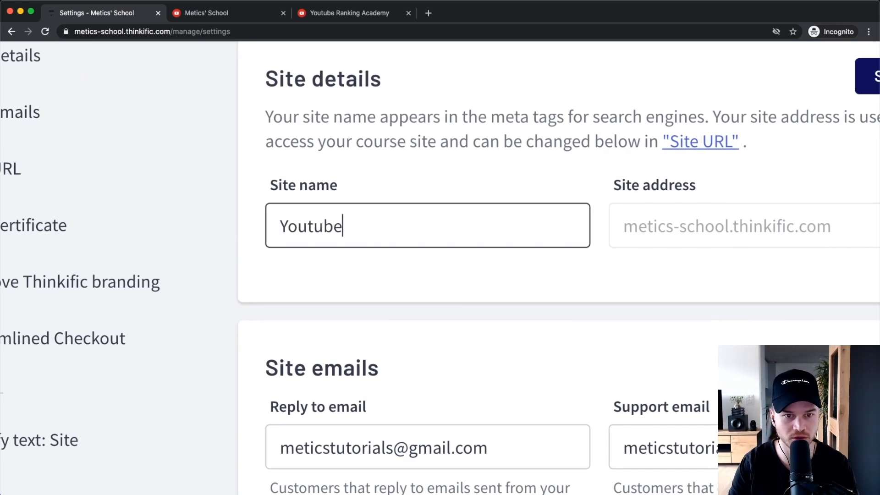
type(" Ranking Acade")
key("BackSpace")
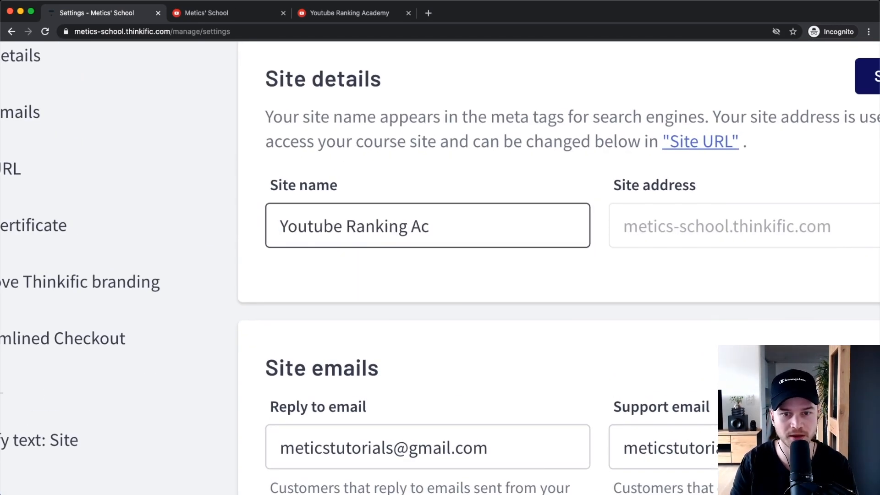
type("ademy")
scroll(628, 198, "down", 5)
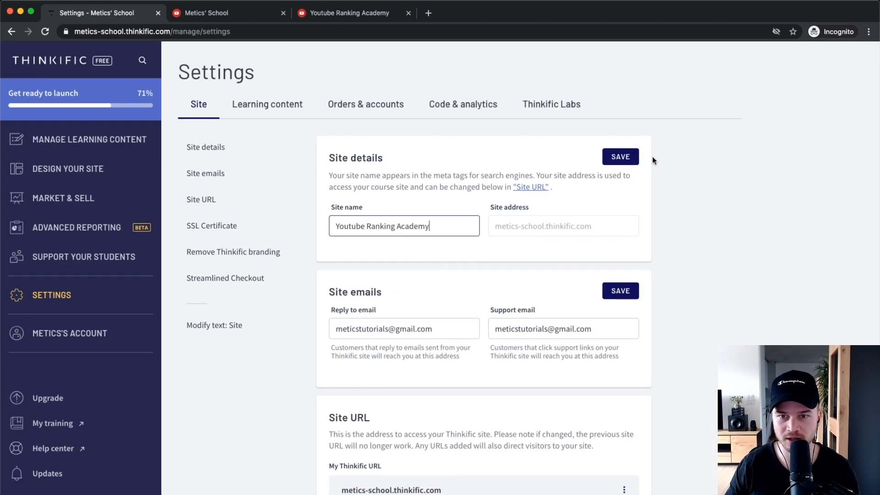
left_click(626, 159)
Dismiss the Site URL menu hint and review the site email and Site URL settings
scroll(483, 271, "down", 2)
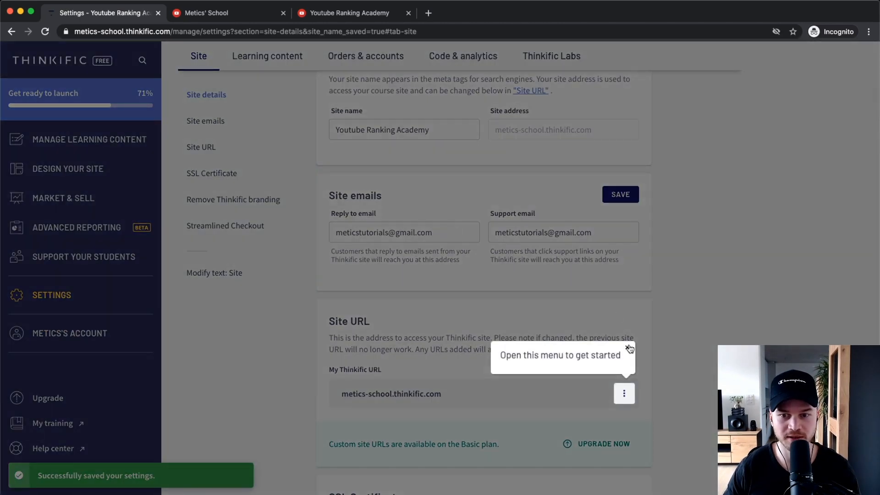
left_click(629, 348)
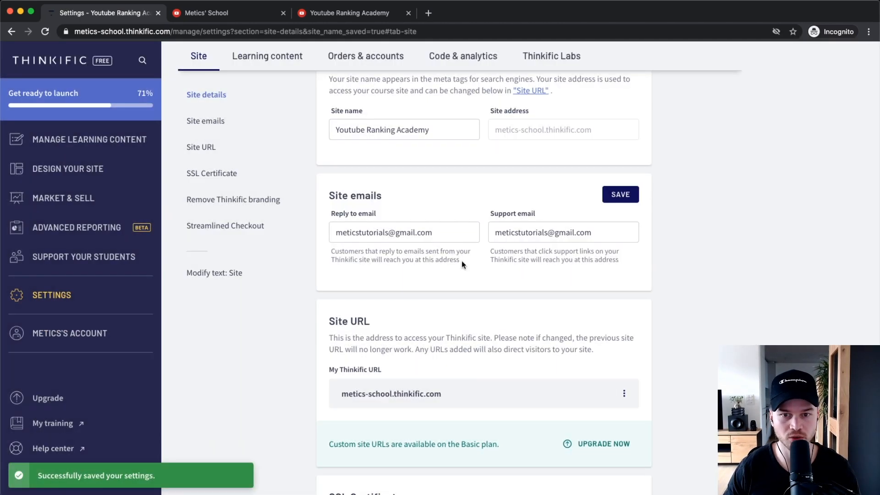
scroll(317, 227, "down", 1)
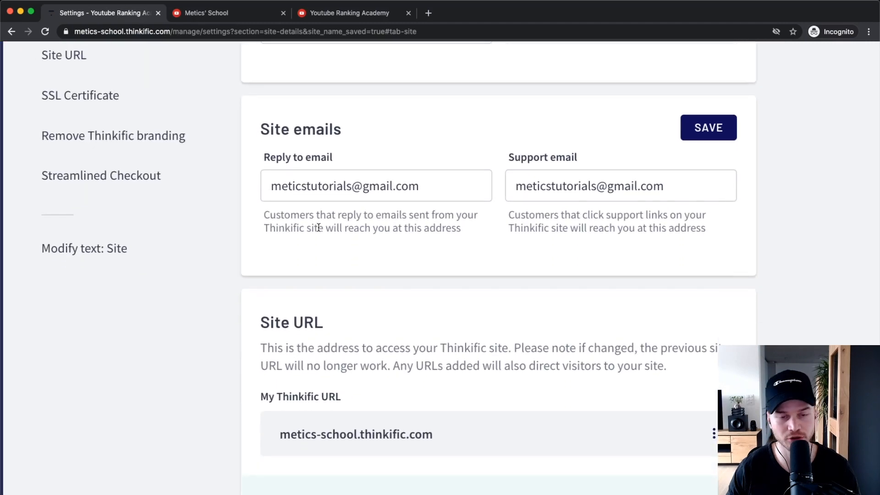
scroll(318, 228, "down", 5)
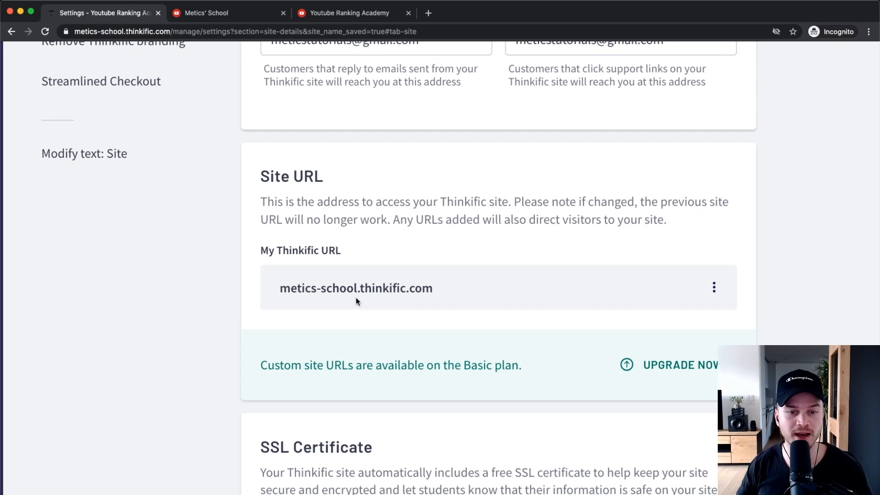
scroll(297, 290, "up", 4)
left_click_drag(274, 288, 376, 288)
scroll(380, 289, "down", 4)
scroll(714, 312, "up", 2)
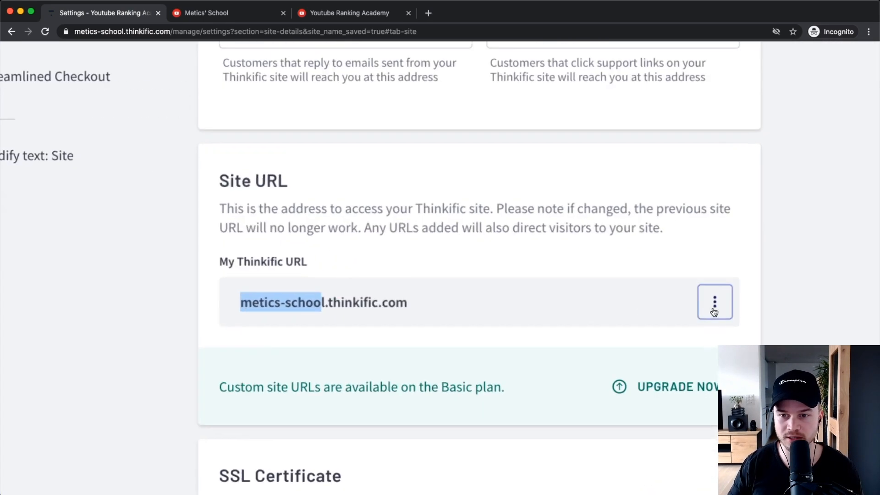
Change the Thinkific site URL to youtube-ranking-academy.thinkific.com, save it, and confirm the change
scroll(714, 312, "down", 2)
left_click(713, 302)
left_click(641, 352)
left_click_drag(487, 310, 608, 303)
type("yo")
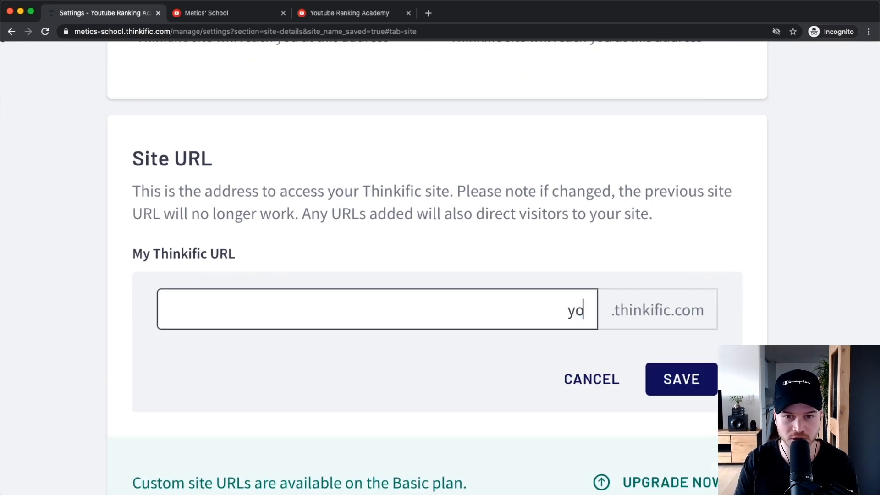
type("utube-ranking")
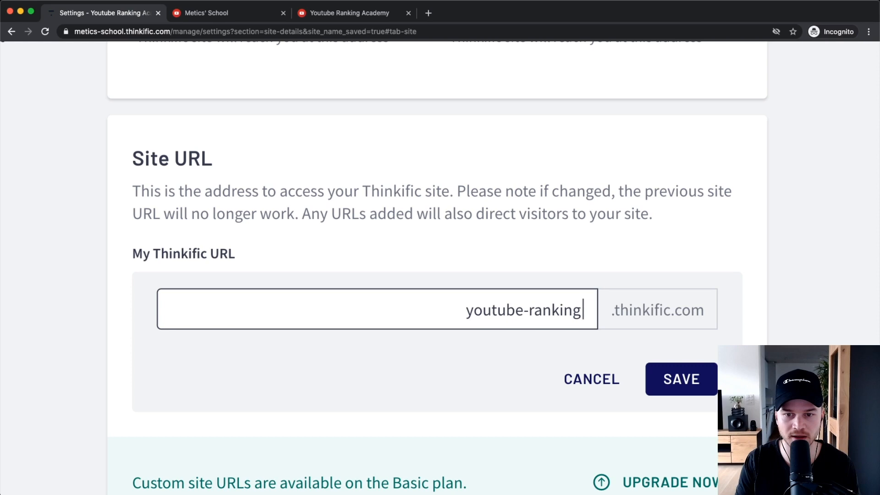
type("-academy")
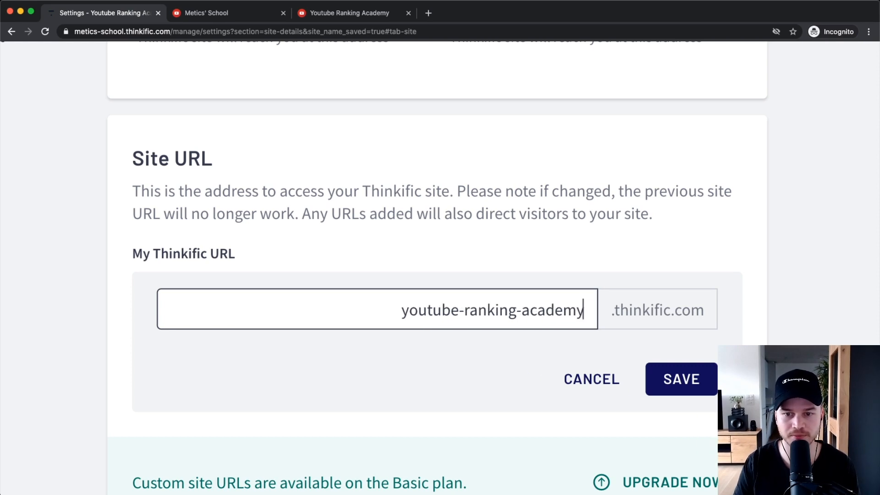
left_click(669, 378)
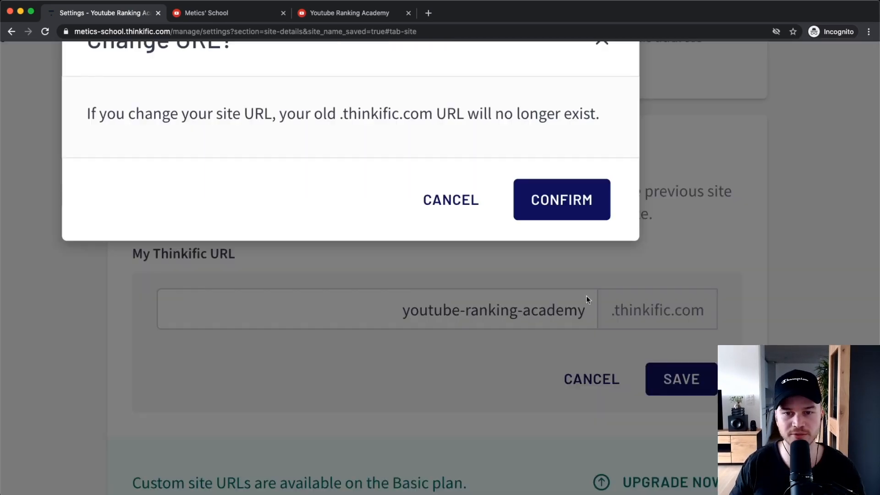
left_click(552, 208)
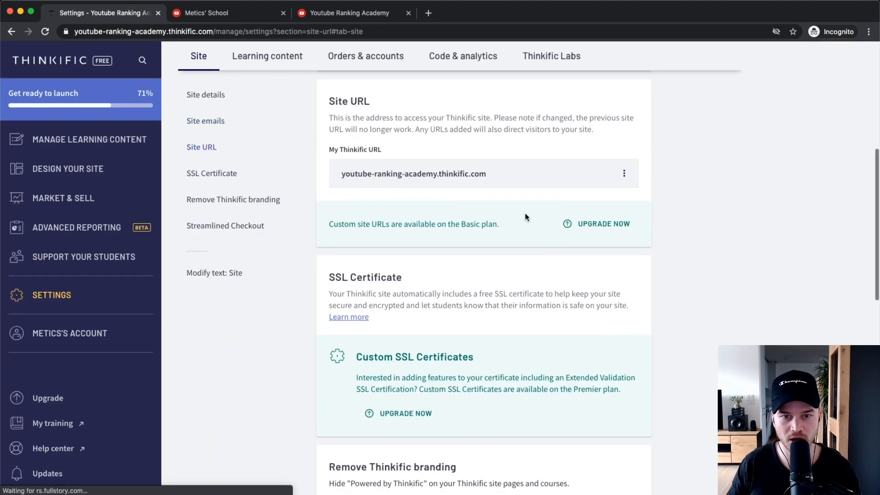
Review the site URL, SSL Certificate, Thinkific branding, and Streamlined Checkout settings
scroll(428, 178, "up", 5)
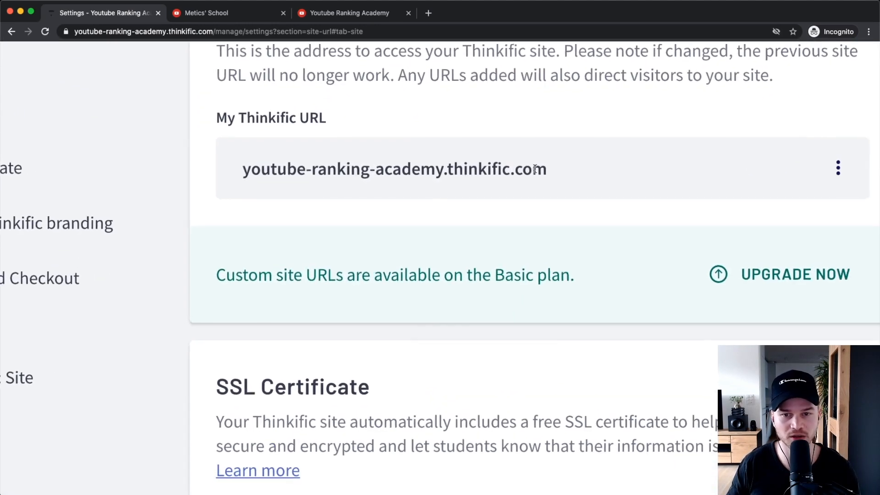
scroll(535, 168, "down", 5)
scroll(245, 299, "down", 3)
left_click_drag(339, 221, 473, 217)
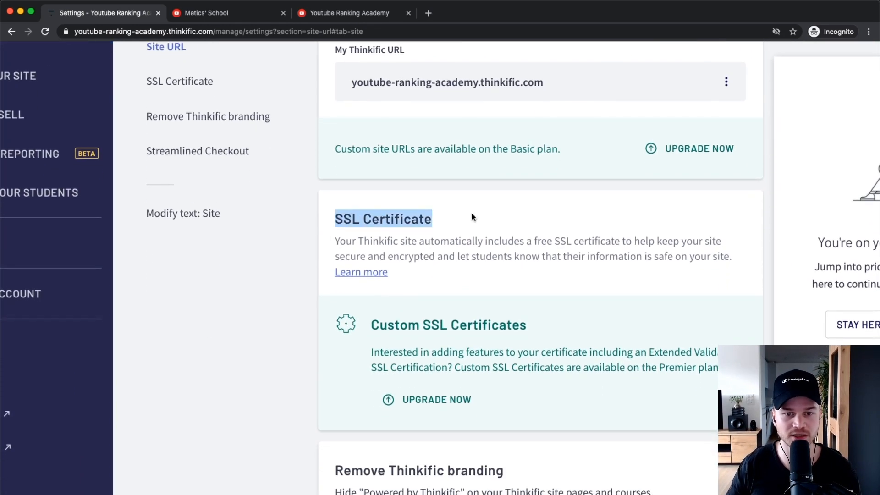
scroll(506, 137, "up", 1)
scroll(550, 248, "down", 5)
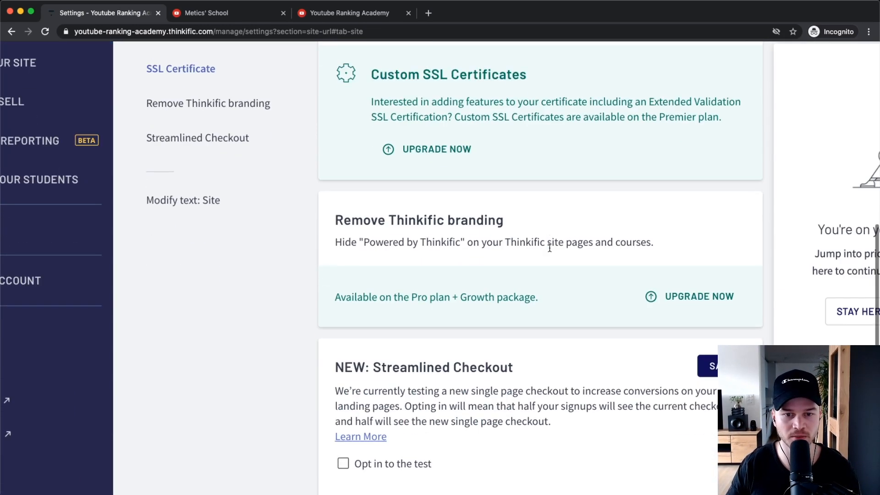
Review the remaining site settings, from Remove Thinkific branding and Streamlined Checkout down to the Modify text: Site section
scroll(550, 248, "down", 1)
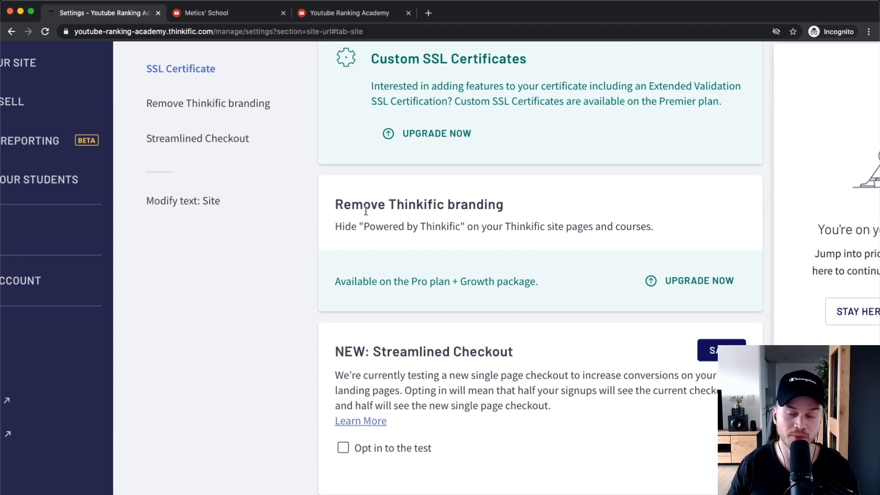
scroll(366, 211, "down", 2)
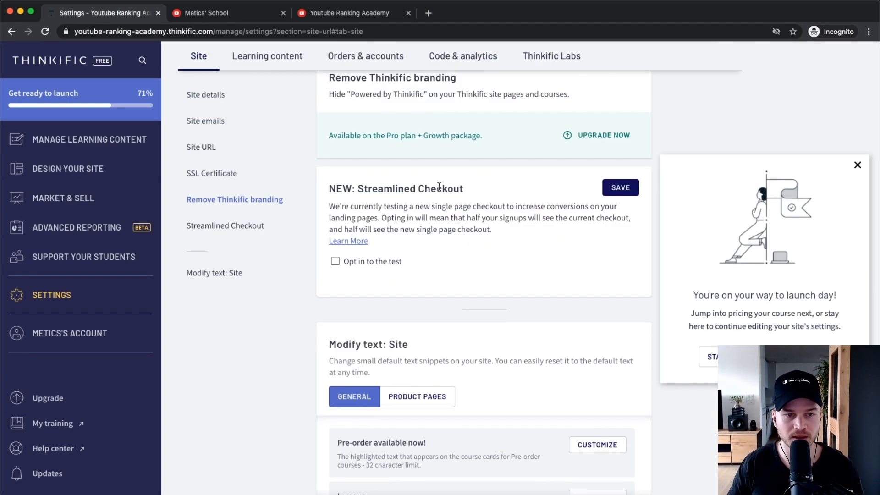
scroll(439, 187, "down", 2)
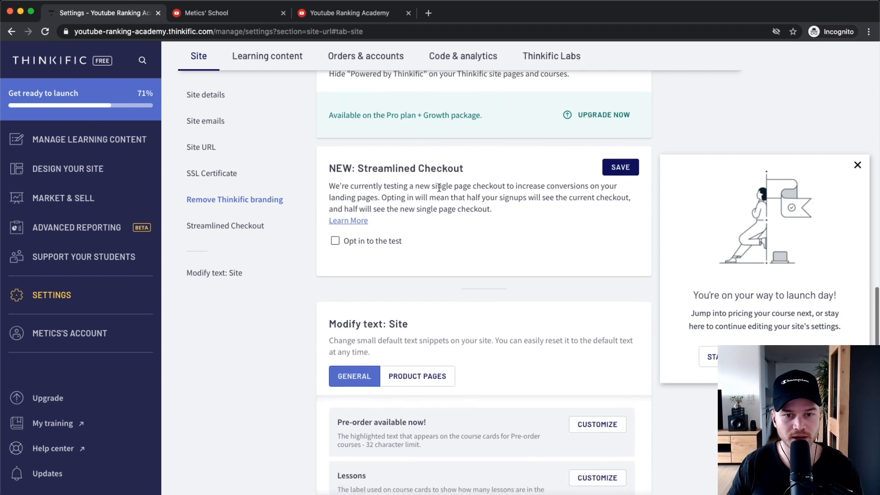
scroll(434, 219, "up", 9)
scroll(433, 218, "up", 2)
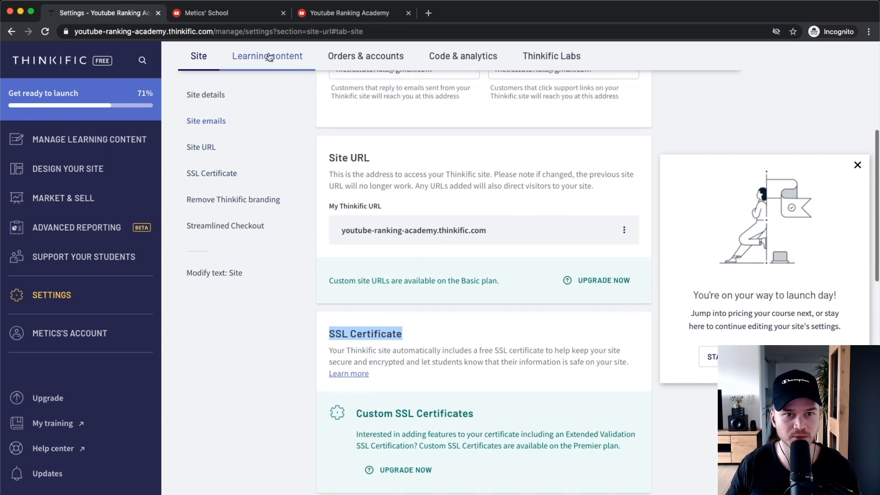
Open the Learning content settings and compare the Course Player theme and style options with the lesson preview
left_click(269, 61)
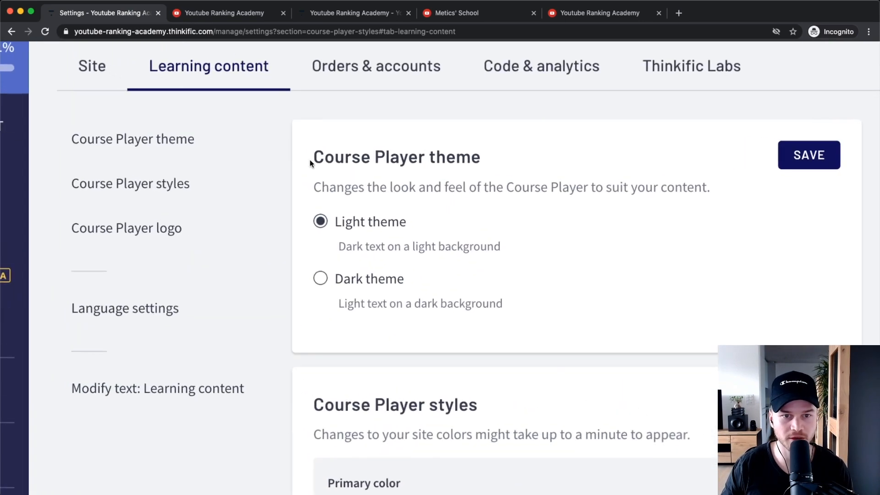
left_click_drag(429, 163, 409, 163)
left_click(449, 165)
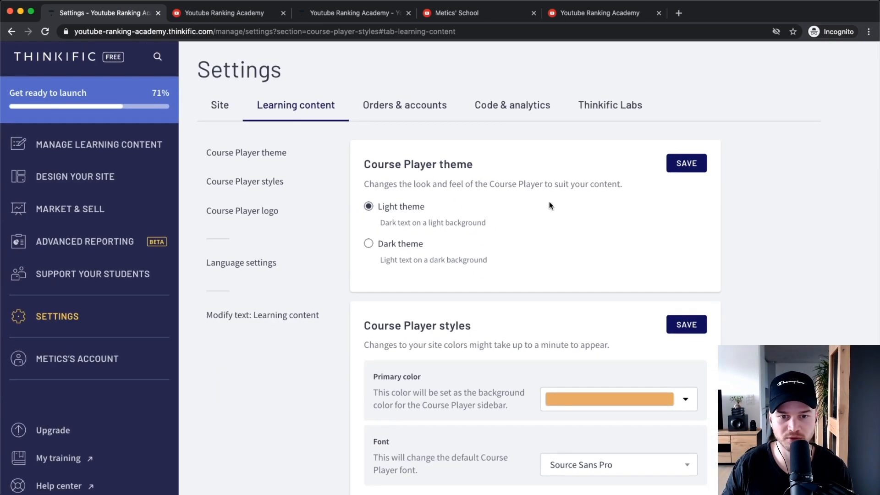
scroll(548, 202, "down", 3)
scroll(386, 200, "up", 3)
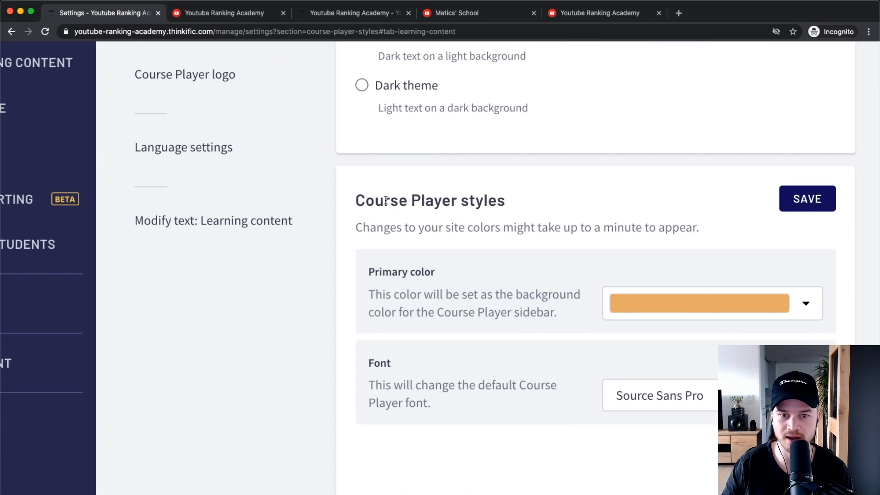
scroll(386, 200, "down", 5)
left_click(225, 13)
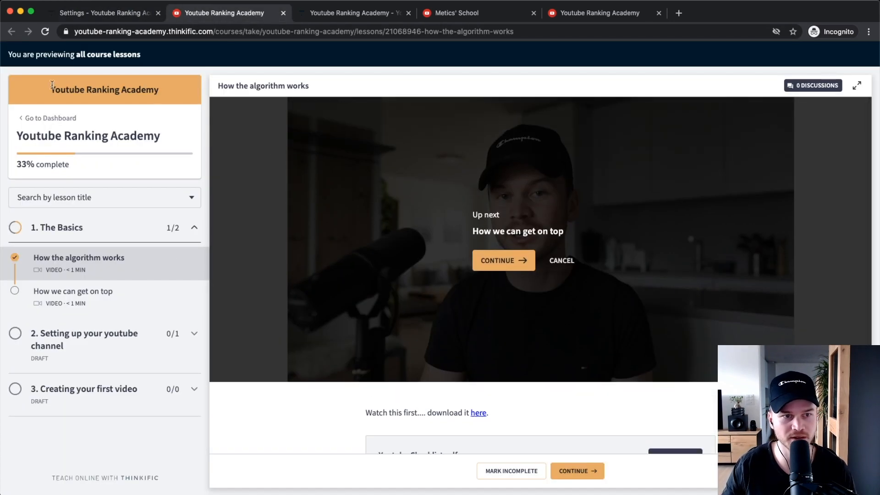
left_click(112, 13)
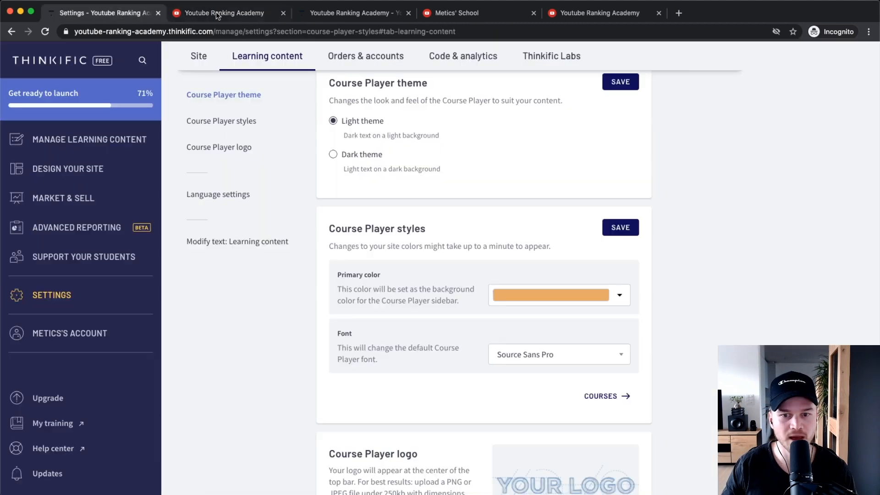
Change the Course Player primary color to a strong red, save the styles, and check the color in the lesson preview
left_click(622, 295)
scroll(637, 299, "up", 5)
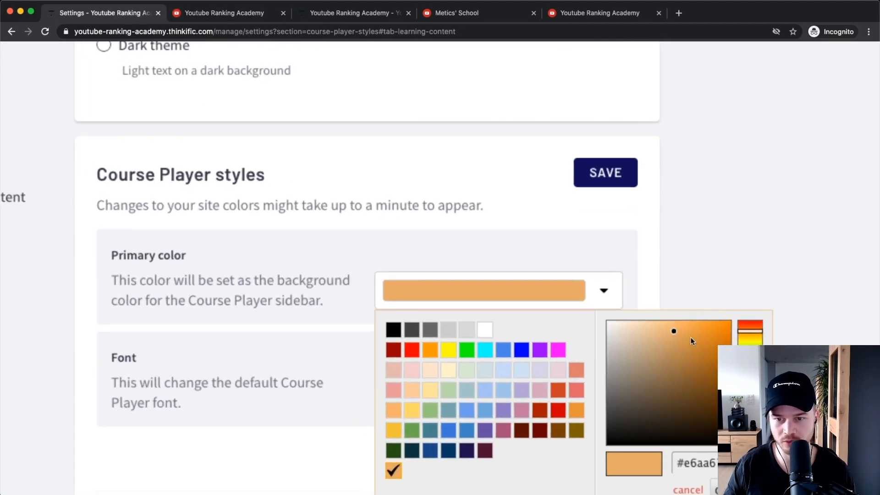
left_click(673, 331)
left_click_drag(750, 407, 750, 445)
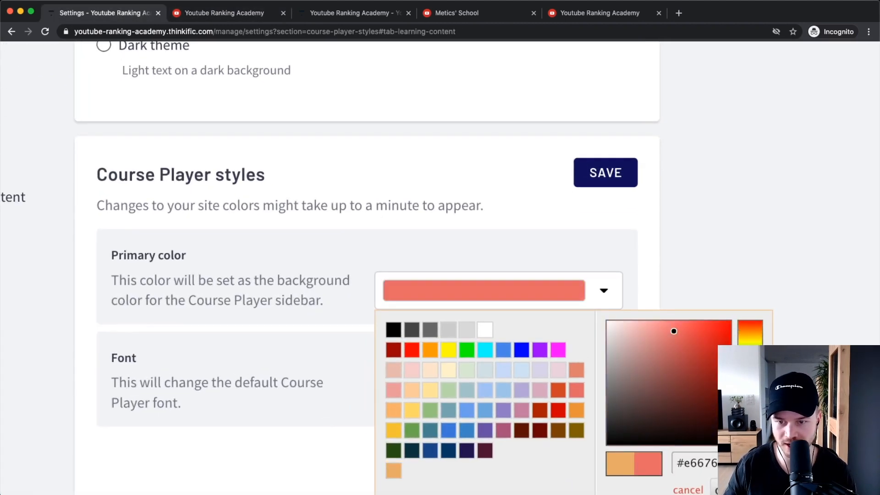
left_click(711, 353)
scroll(710, 354, "down", 2)
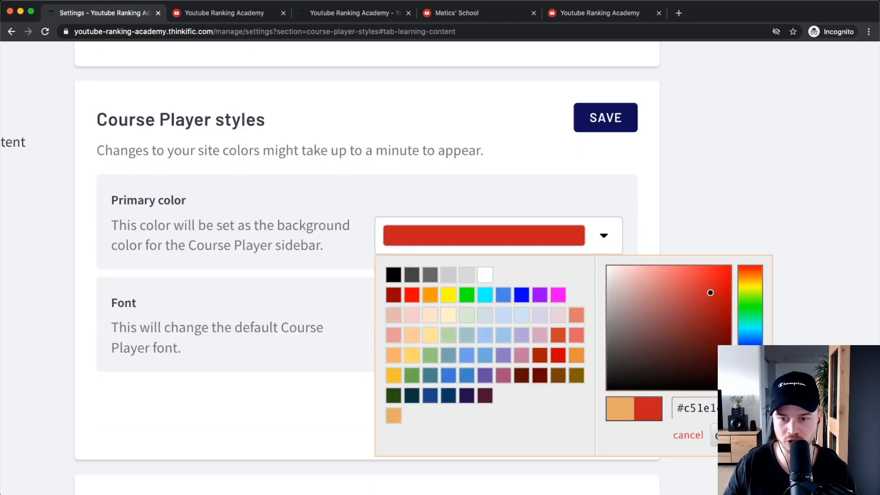
left_click(734, 435)
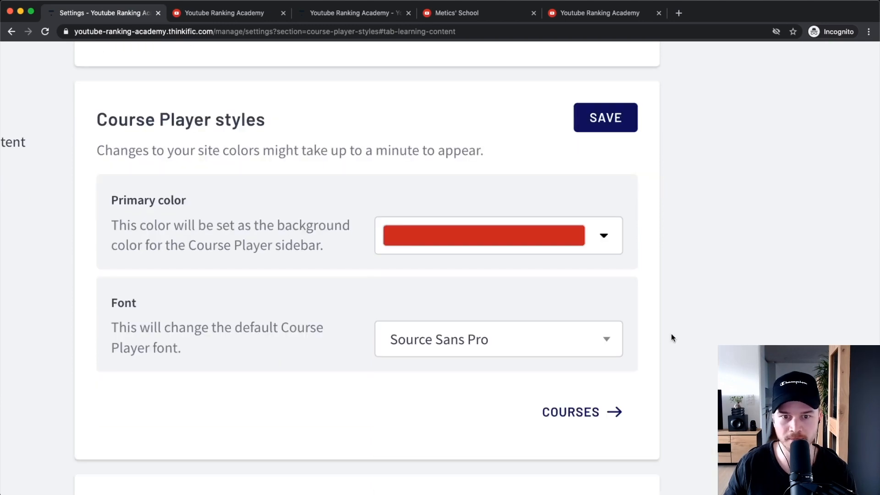
left_click(596, 128)
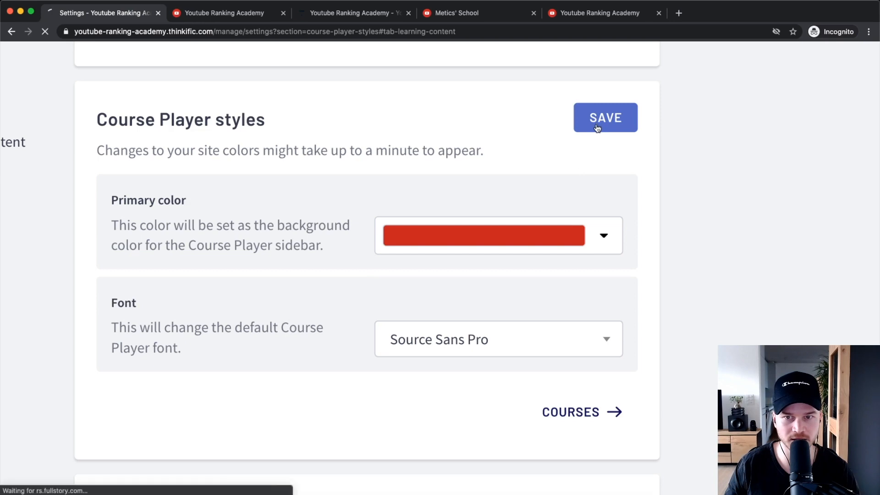
left_click(212, 14)
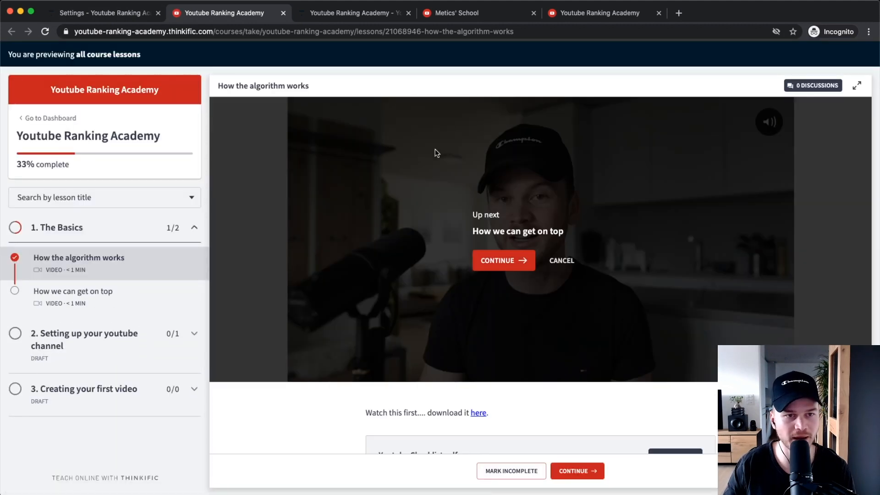
left_click(115, 13)
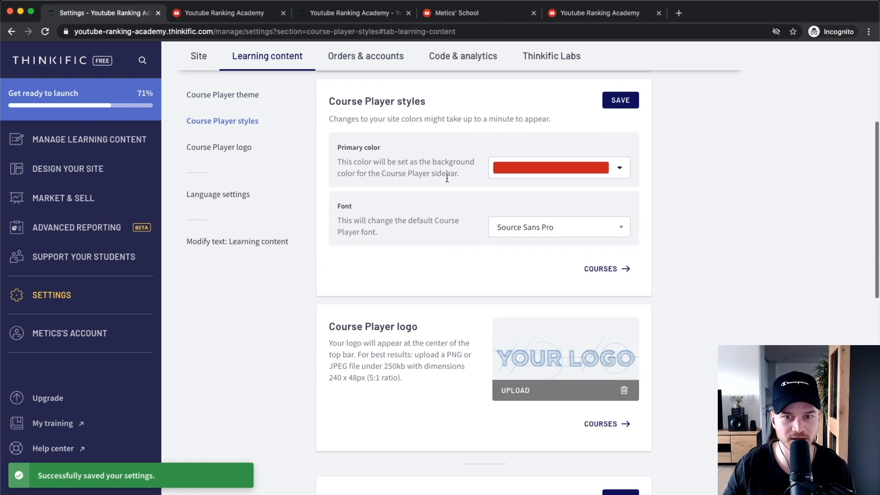
Look at the Course Player font and logo options and check where the logo belongs in the lesson preview
left_click(547, 228)
left_click(729, 255)
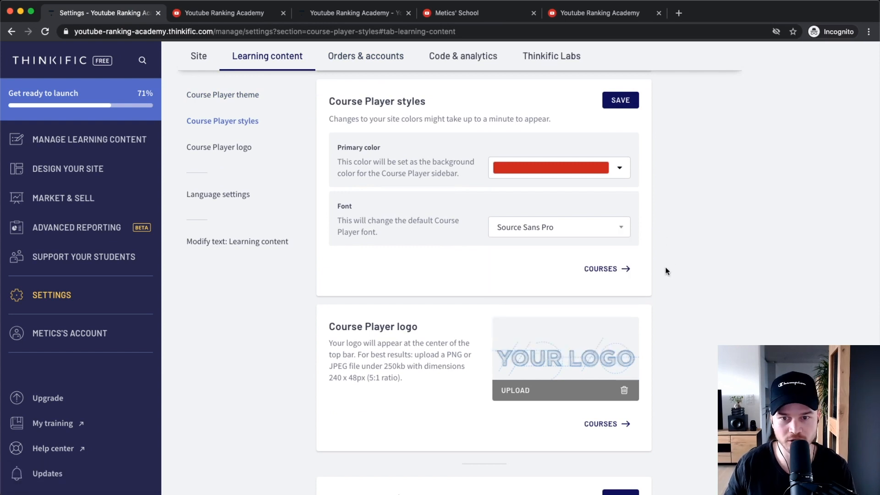
scroll(667, 277, "down", 3)
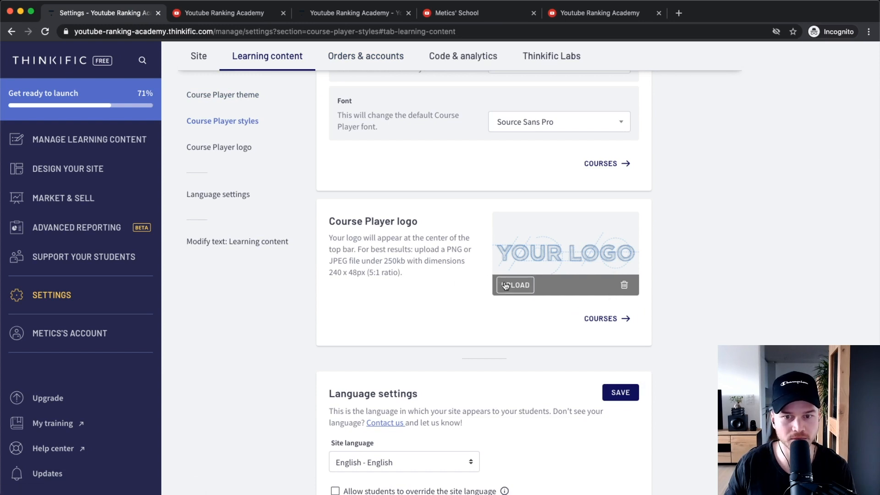
scroll(523, 251, "down", 2)
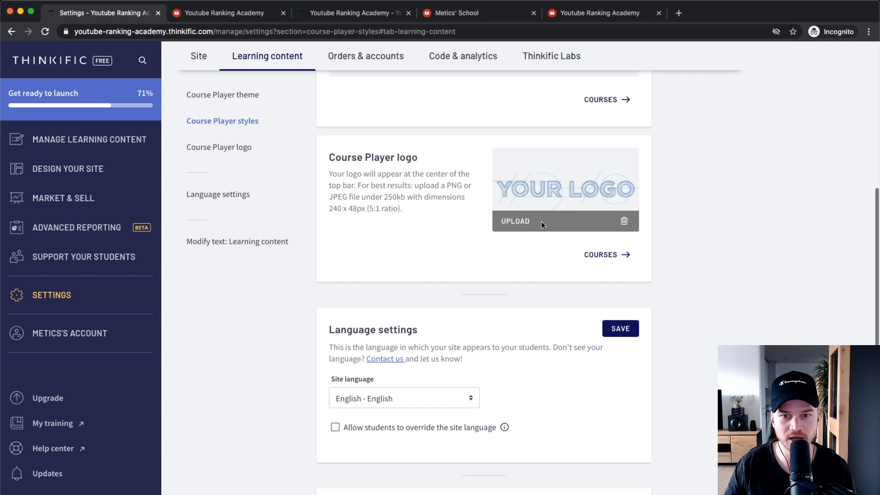
left_click(254, 11)
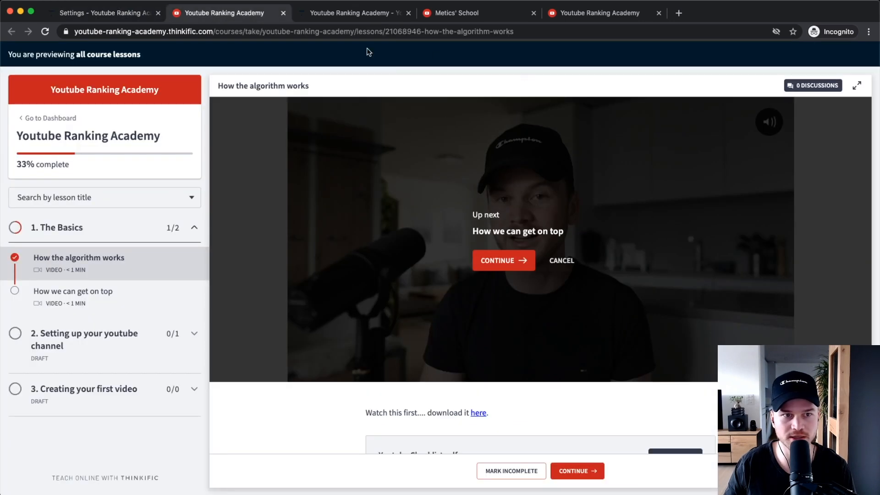
left_click(94, 11)
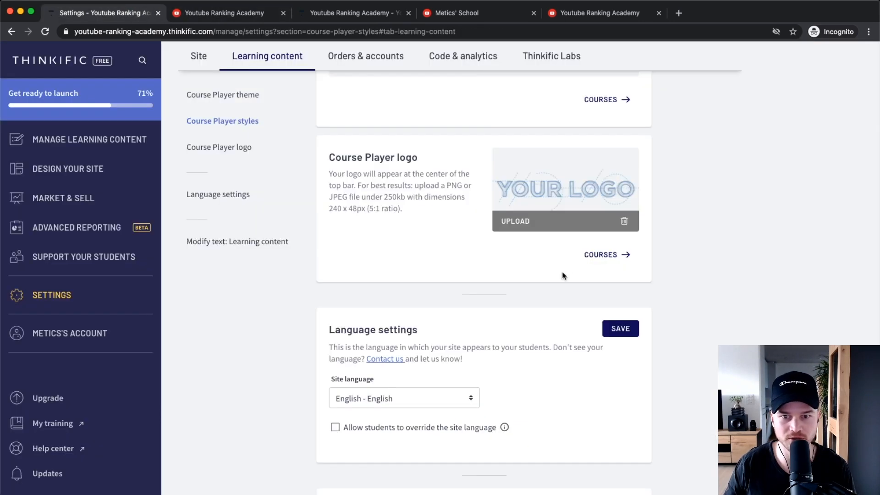
Upload the METICSMEDIA logo from the Thinkific Tutorial folder as the Course Player logo and check it in the lesson preview
left_click(508, 220)
left_click(440, 51)
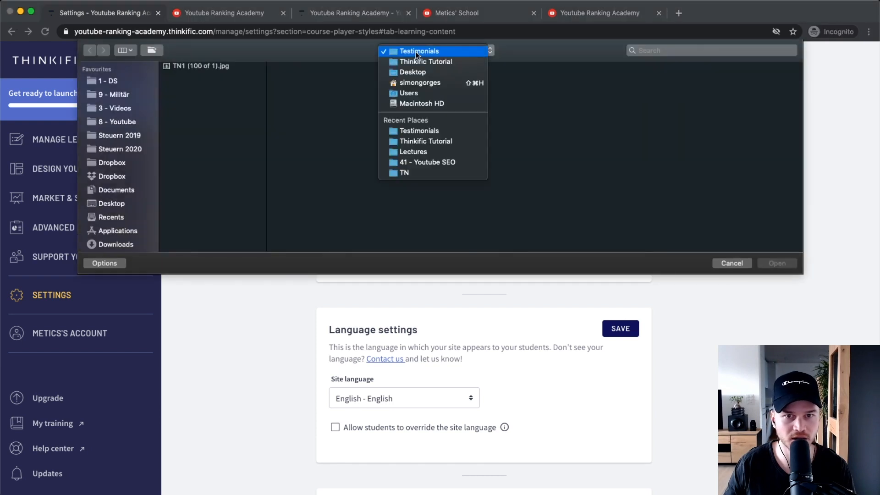
left_click(422, 61)
left_click(312, 95)
left_click(312, 103)
left_click(773, 264)
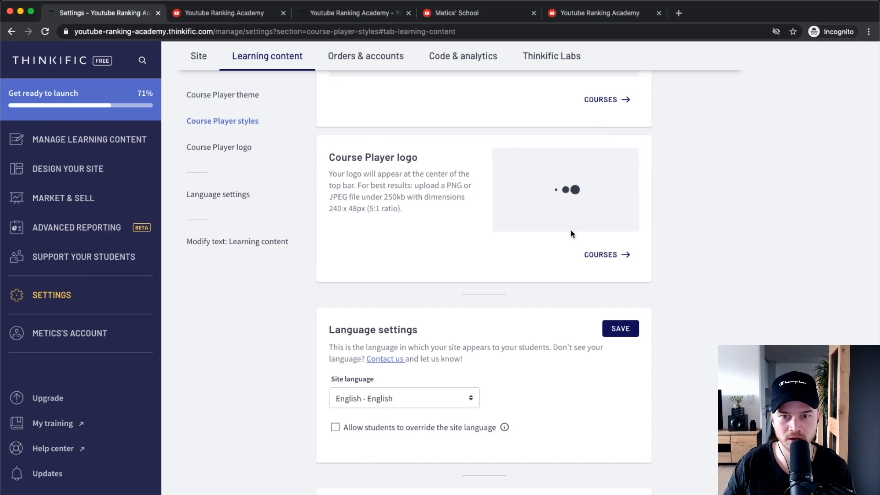
scroll(589, 241, "up", 3)
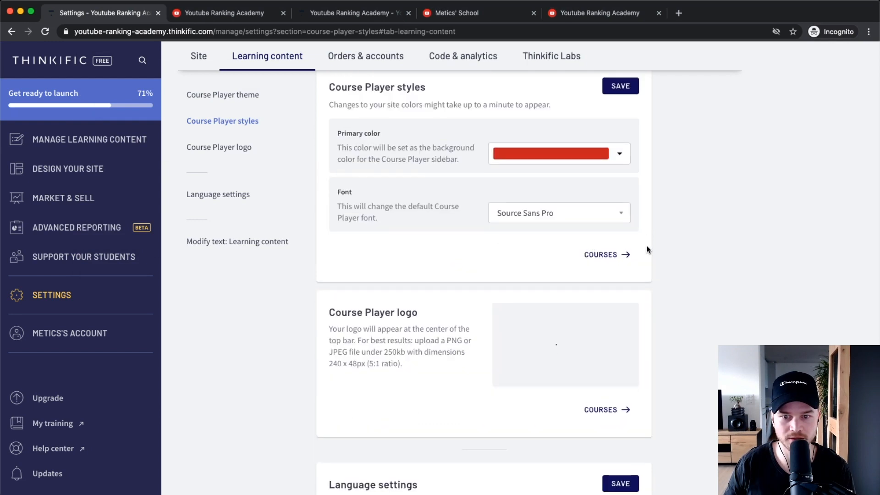
scroll(645, 253, "down", 2)
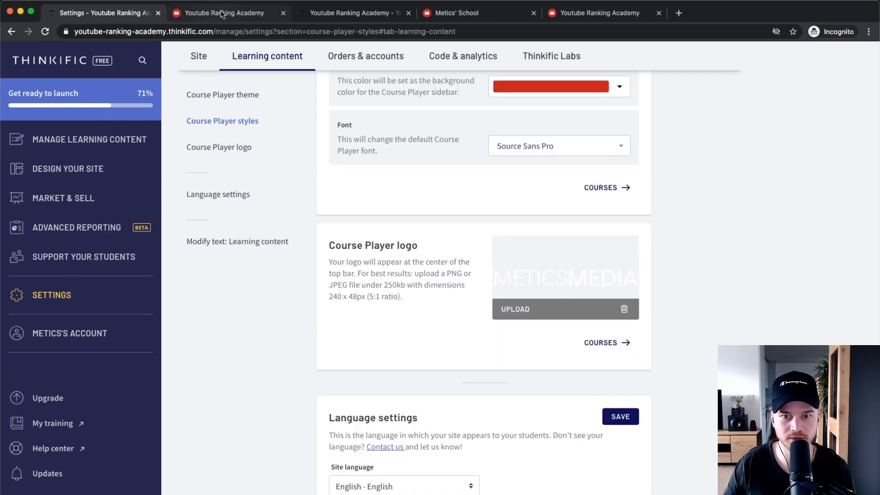
left_click(221, 14)
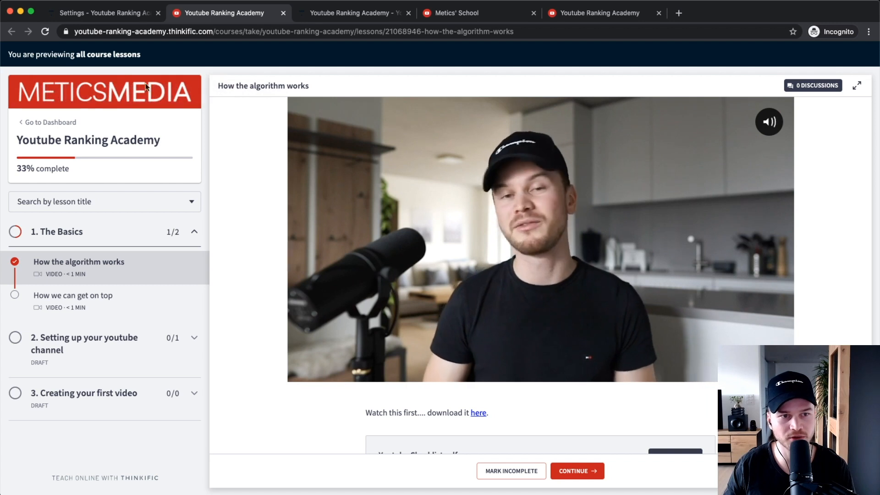
left_click(110, 15)
Review the site language settings and the customizable text snippets for the learning content
scroll(273, 196, "down", 3)
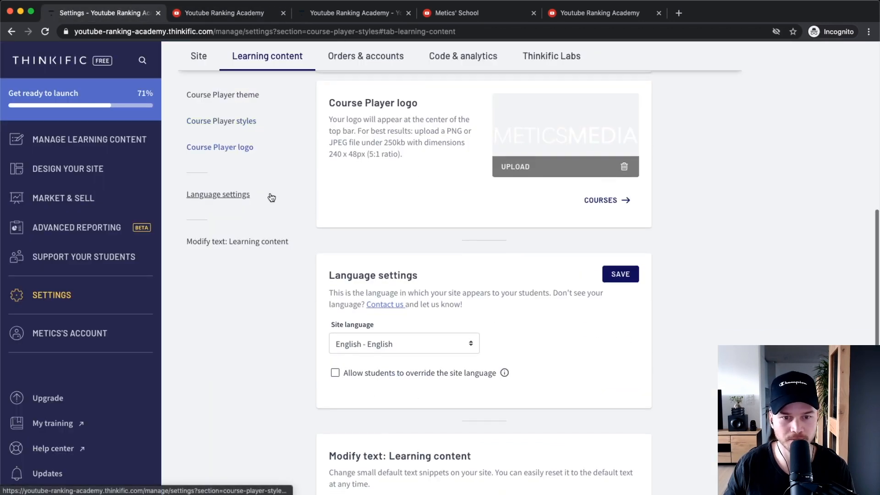
scroll(271, 197, "down", 2)
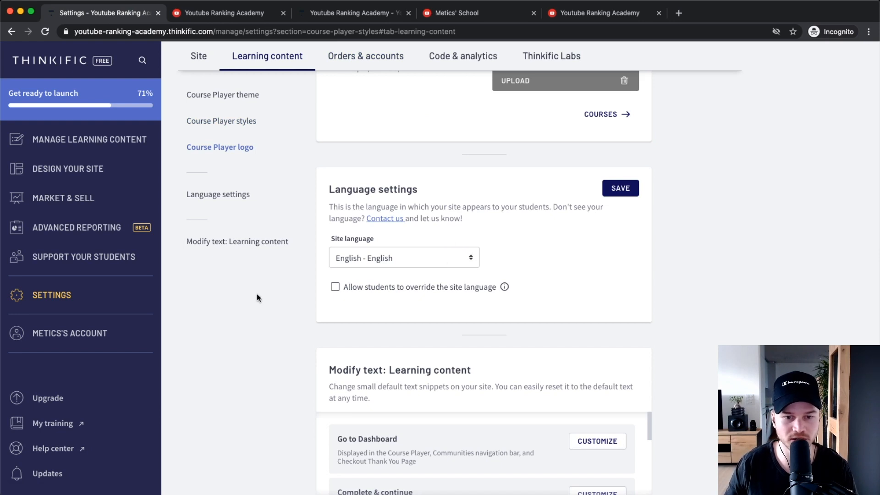
scroll(257, 297, "down", 3)
scroll(454, 280, "down", 3)
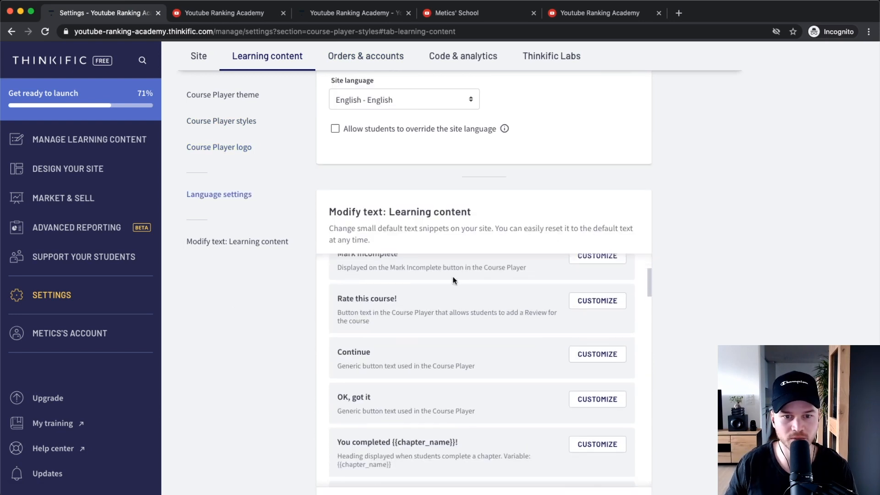
scroll(340, 391, "up", 2)
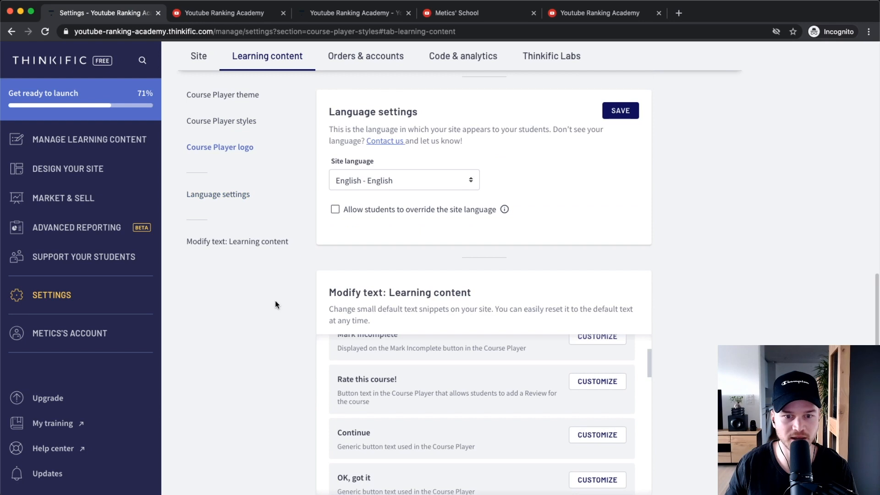
scroll(275, 301, "up", 2)
Open the Orders & accounts settings and review the social login and Terms & conditions options
left_click(371, 51)
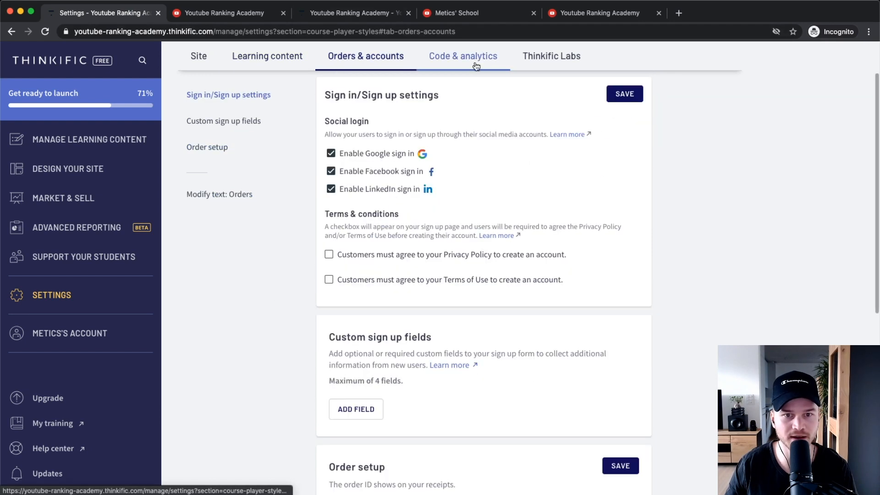
scroll(605, 211, "up", 2)
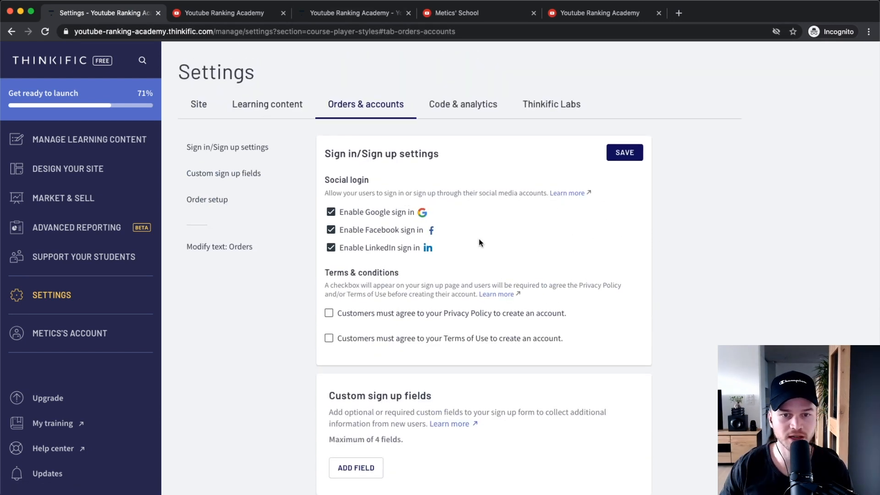
scroll(393, 238, "up", 5)
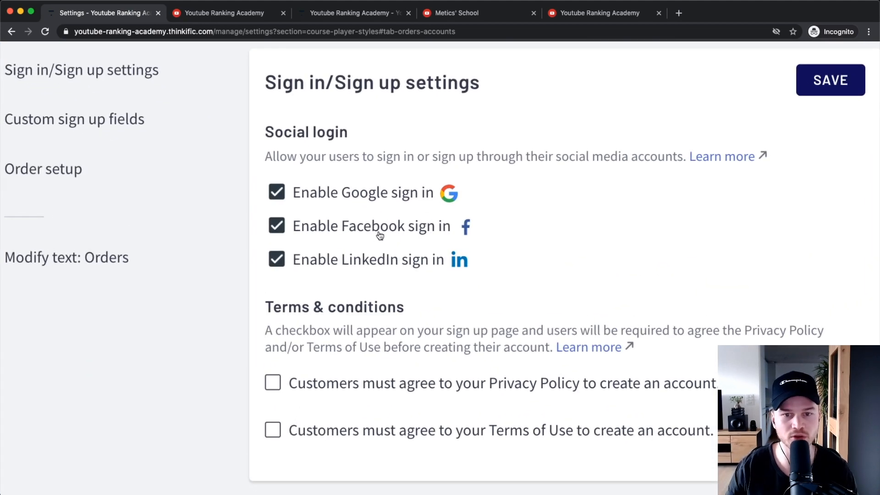
scroll(379, 233, "down", 5)
scroll(348, 302, "down", 1)
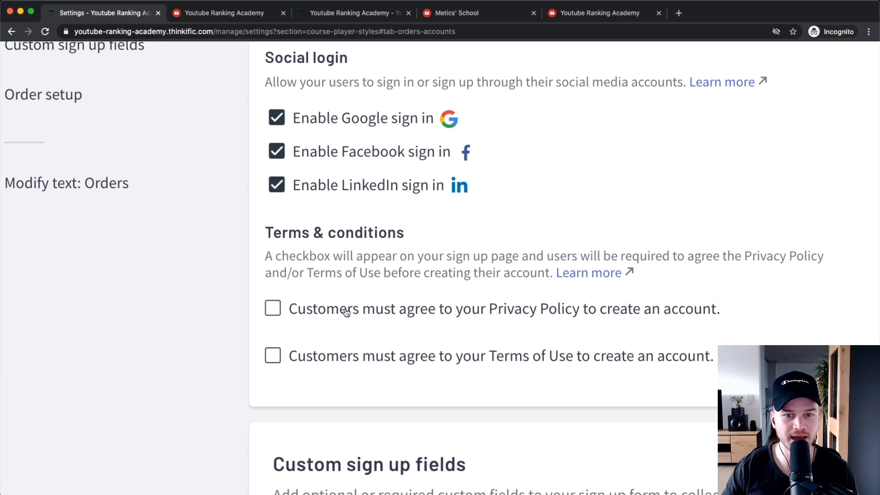
scroll(356, 311, "up", 3)
scroll(356, 311, "right", 3)
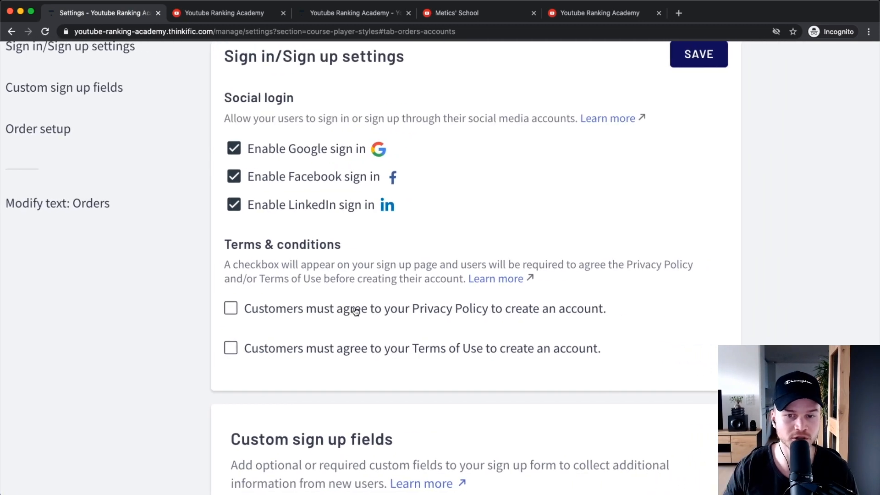
Require customers to agree to the Privacy Policy and Terms of Use at sign-up, and look at the content boxes for both pages
left_click(232, 312)
scroll(228, 341, "down", 10)
left_click(230, 306)
scroll(220, 311, "down", 5)
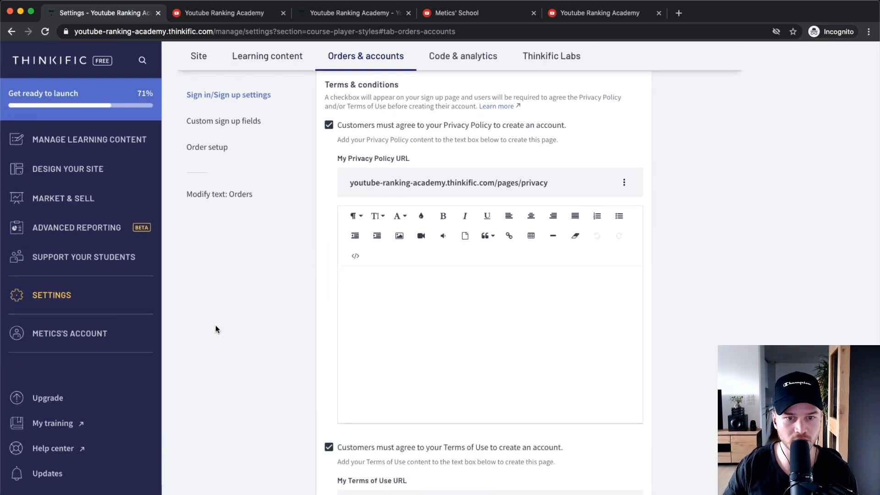
left_click(402, 306)
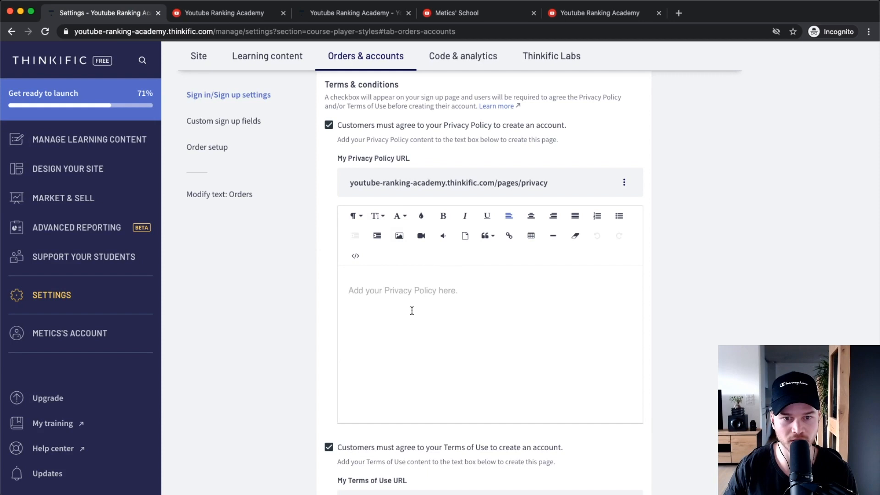
scroll(257, 428, "down", 5)
left_click(373, 402)
scroll(422, 355, "down", 2)
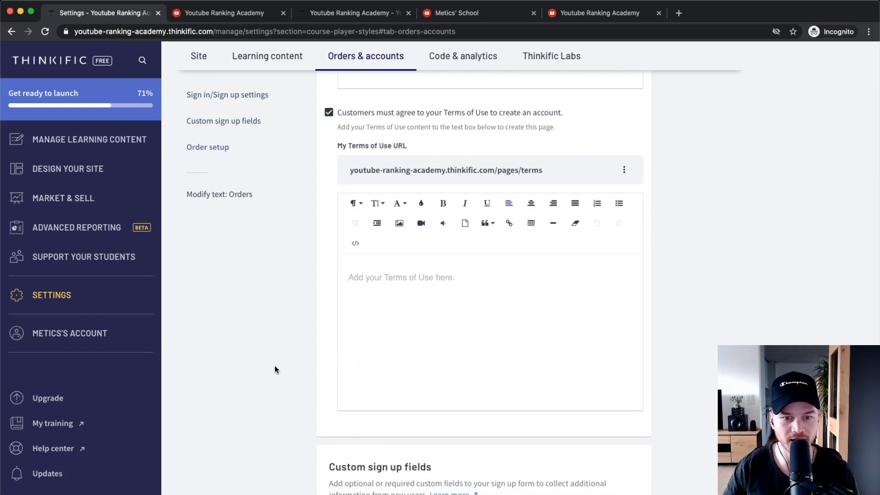
Review the custom sign up fields and the order ID options in the Orders & accounts settings
scroll(276, 368, "down", 2)
scroll(276, 367, "down", 3)
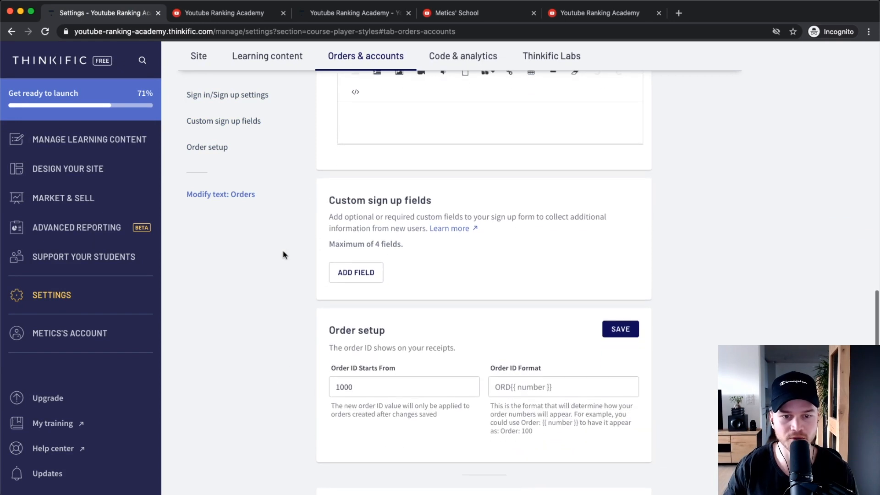
scroll(305, 237, "up", 10)
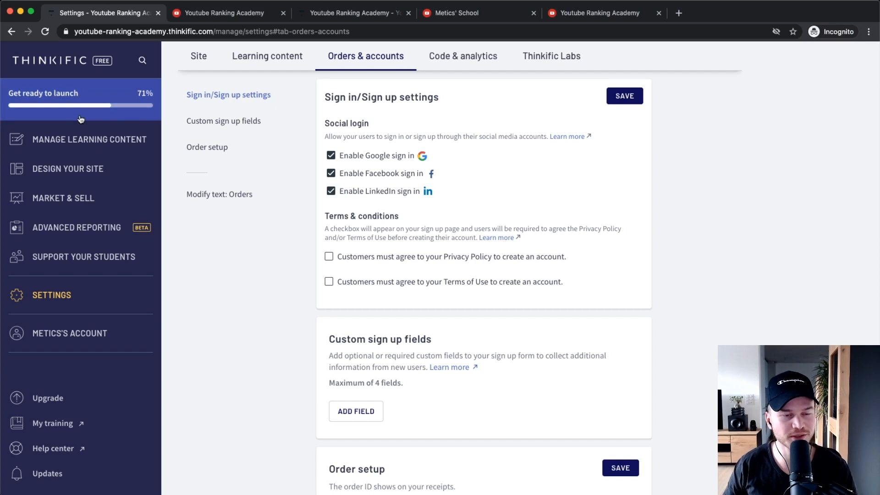
Open the Get ready to launch checklist and review the Get started tasks, including the Thinkific Fast Track Course
scroll(81, 103, "up", 3)
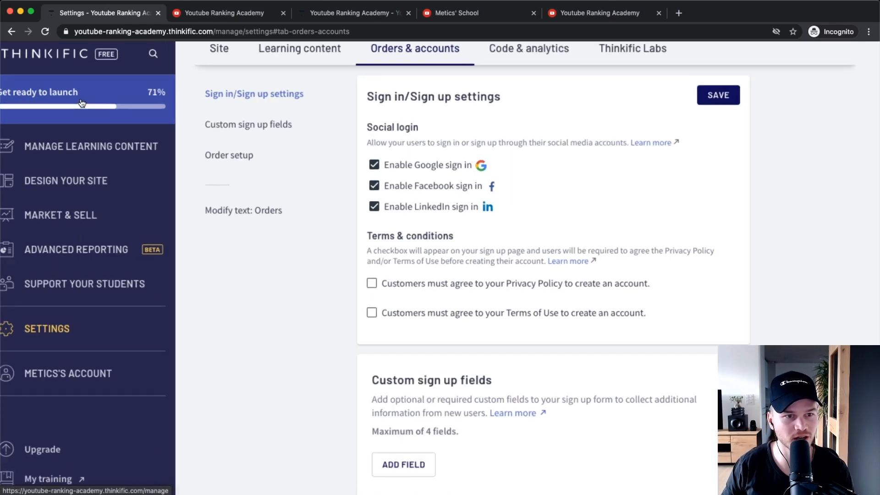
scroll(83, 103, "left", 1)
left_click(85, 102)
scroll(85, 102, "down", 3)
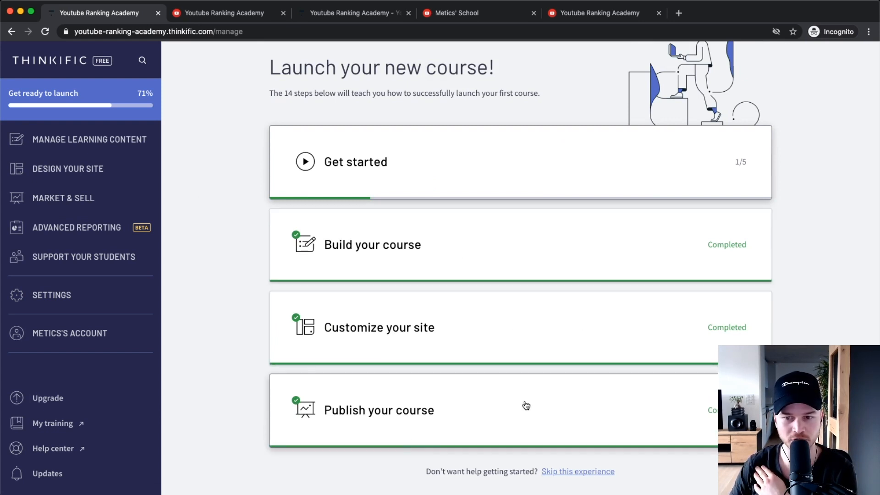
left_click(500, 159)
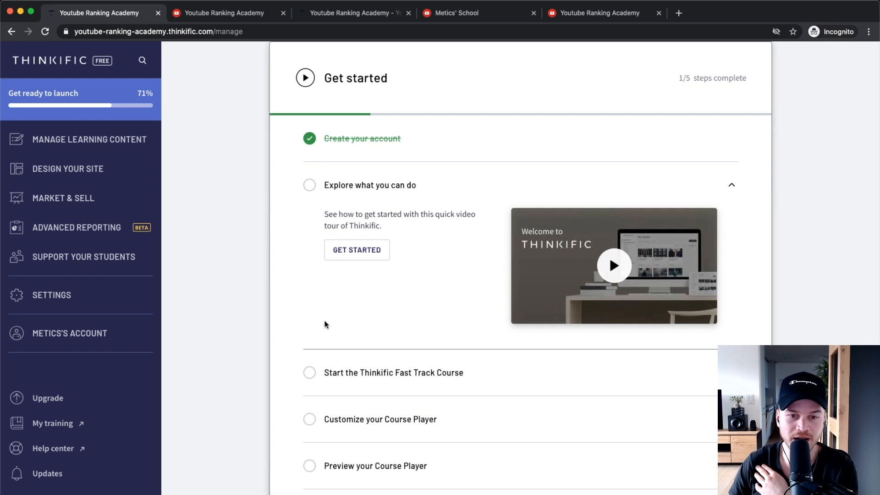
scroll(405, 258, "down", 3)
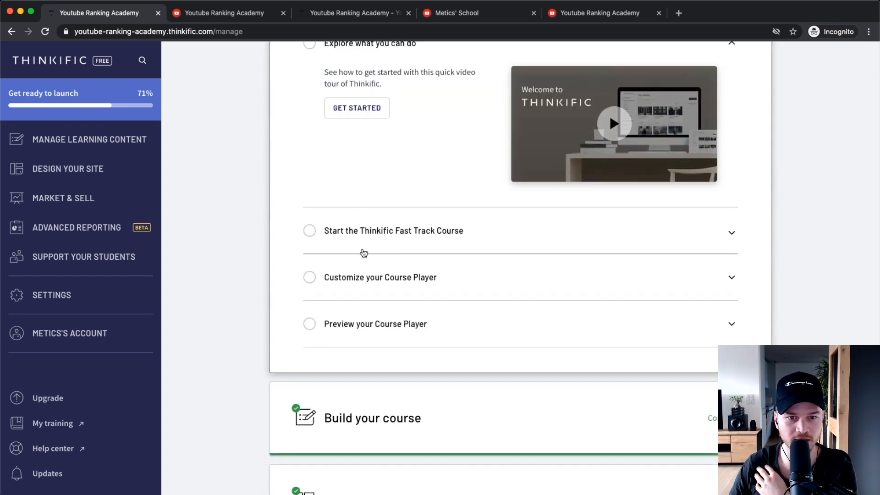
left_click(468, 233)
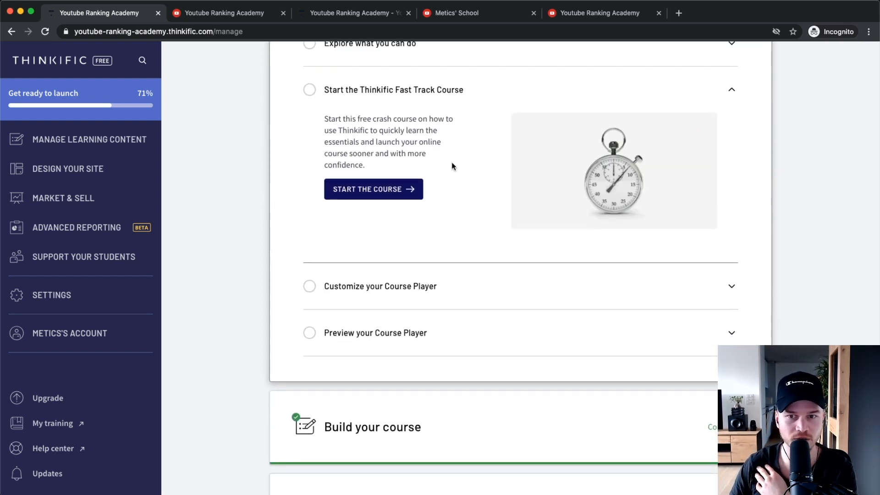
Complete the Customize your Course Player task by saving its existing course name, primary color and logo
left_click(392, 268)
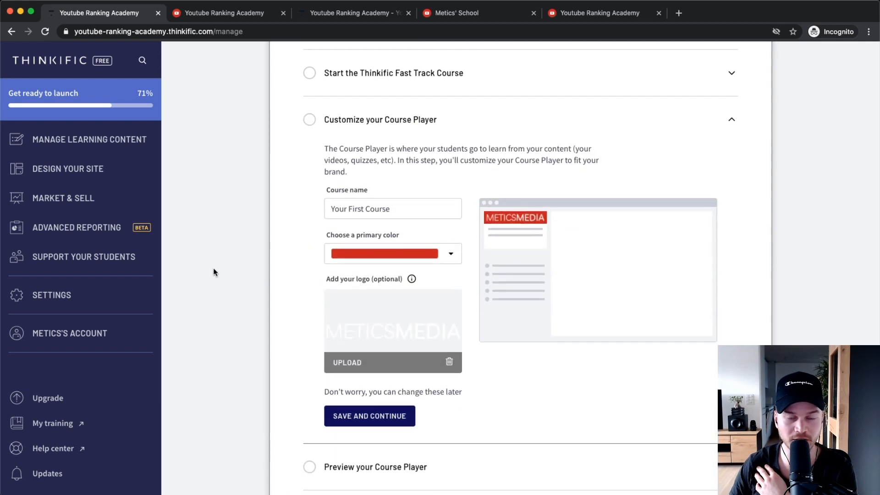
scroll(196, 290, "down", 1)
left_click(338, 365)
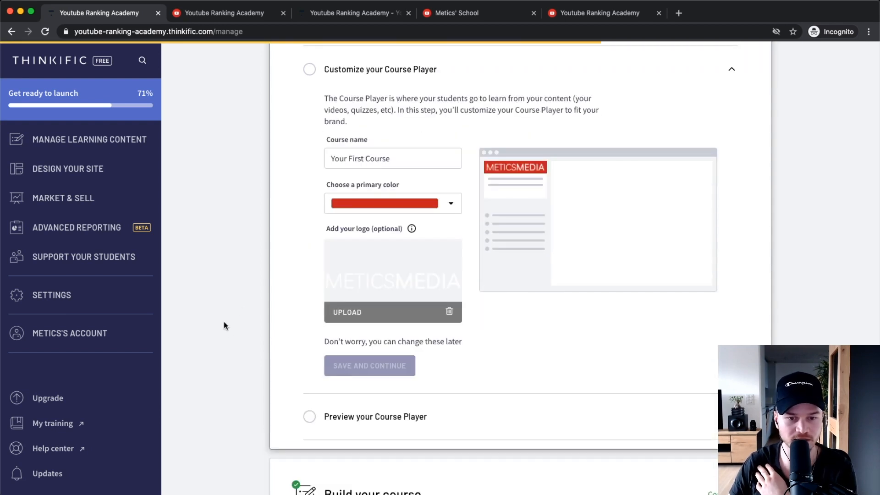
scroll(241, 306, "down", 2)
scroll(392, 193, "up", 2)
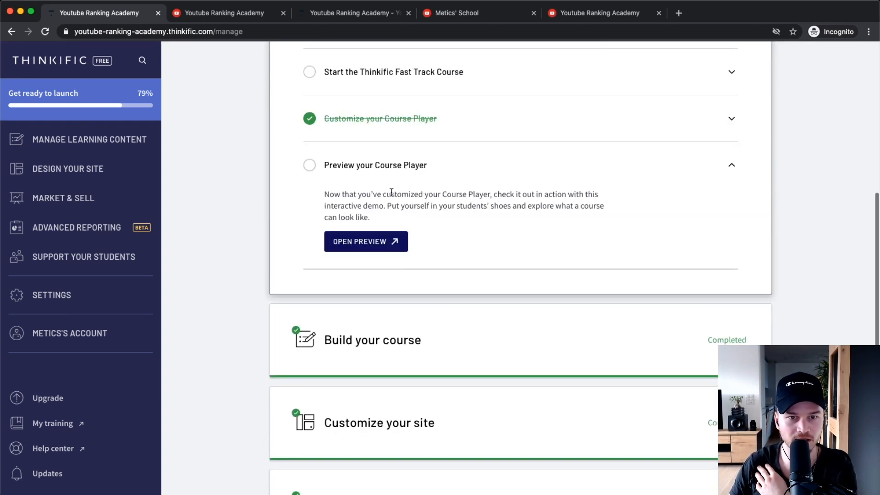
Look at the Course Player preview task and check the overall launch progress on the checklist
left_click(377, 246)
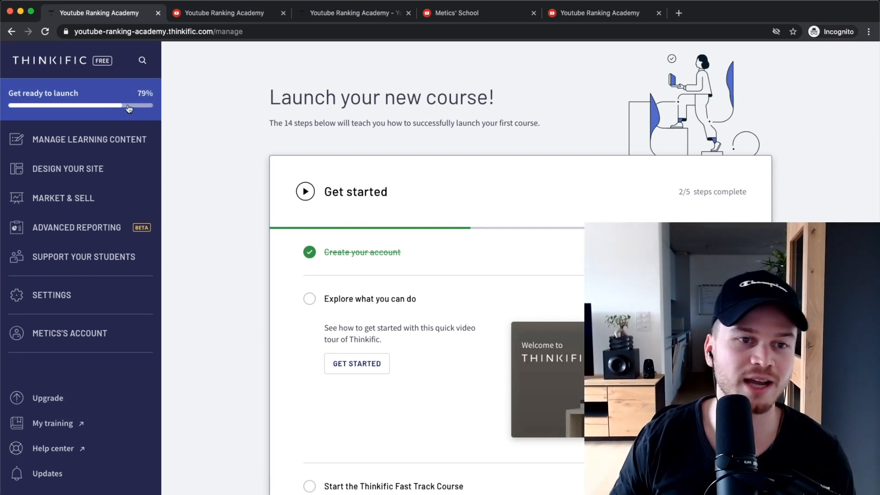
scroll(73, 98, "up", 5)
scroll(73, 98, "up", 3)
scroll(285, 102, "down", 8)
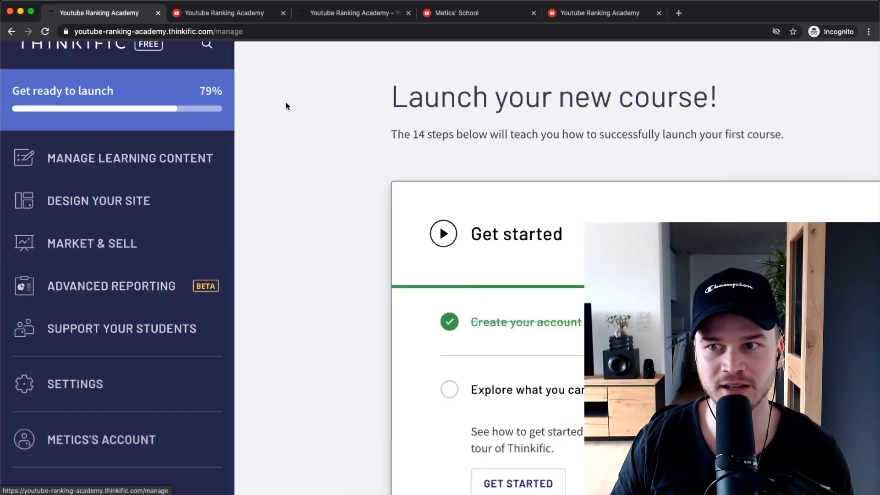